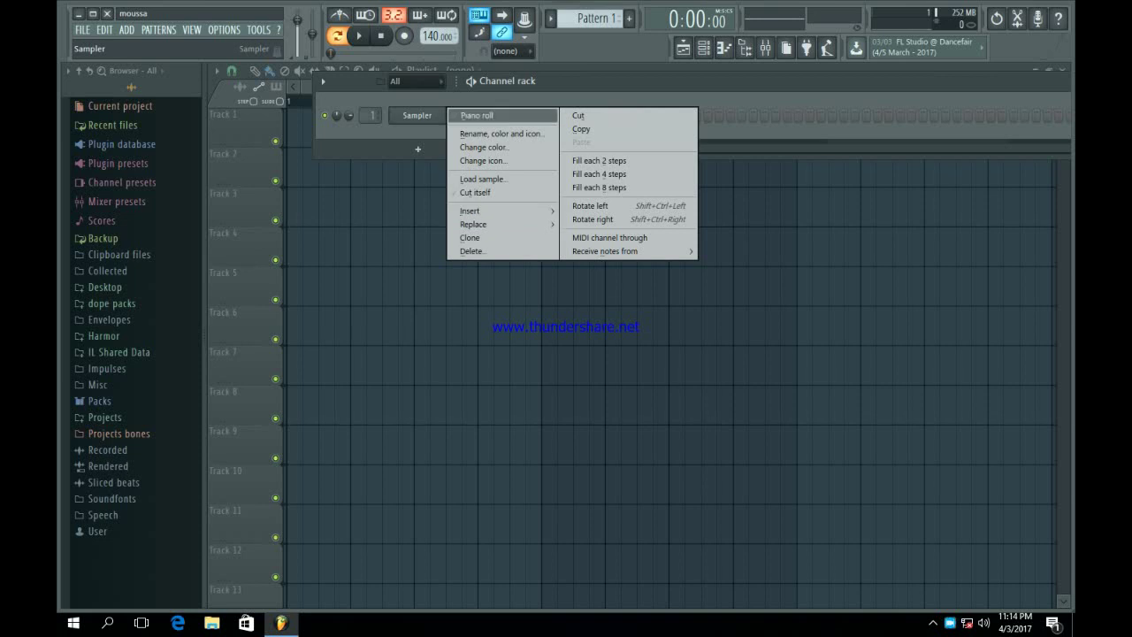
Set the project tempo to 100 BPM and replace the Sampler channel with Harmor
left_click_drag(432, 36, 431, 49)
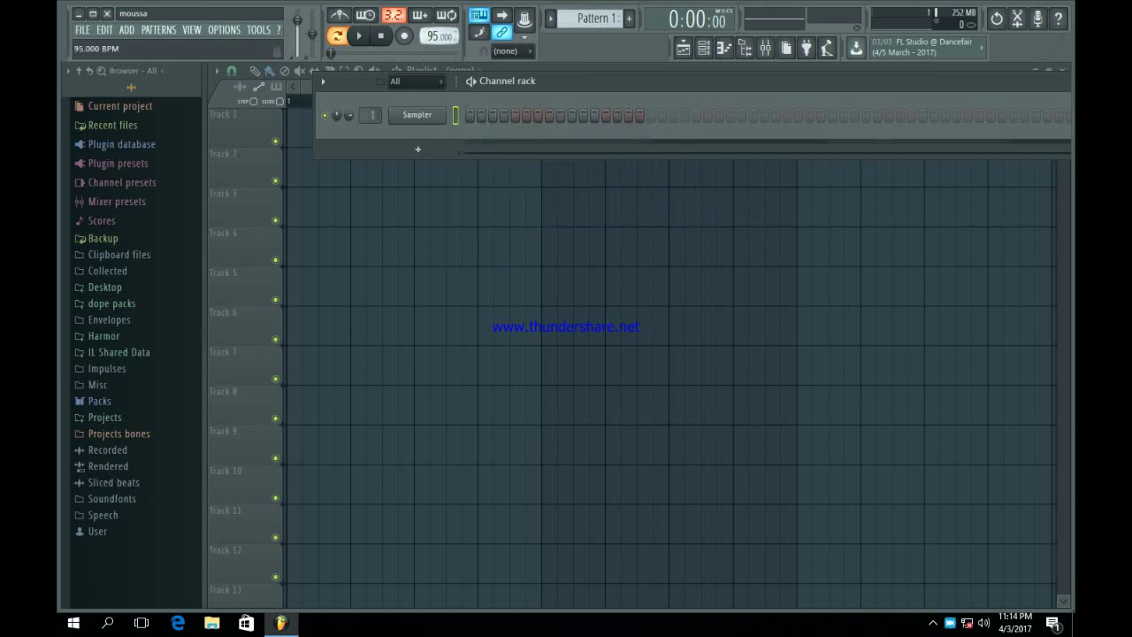
right_click(442, 115)
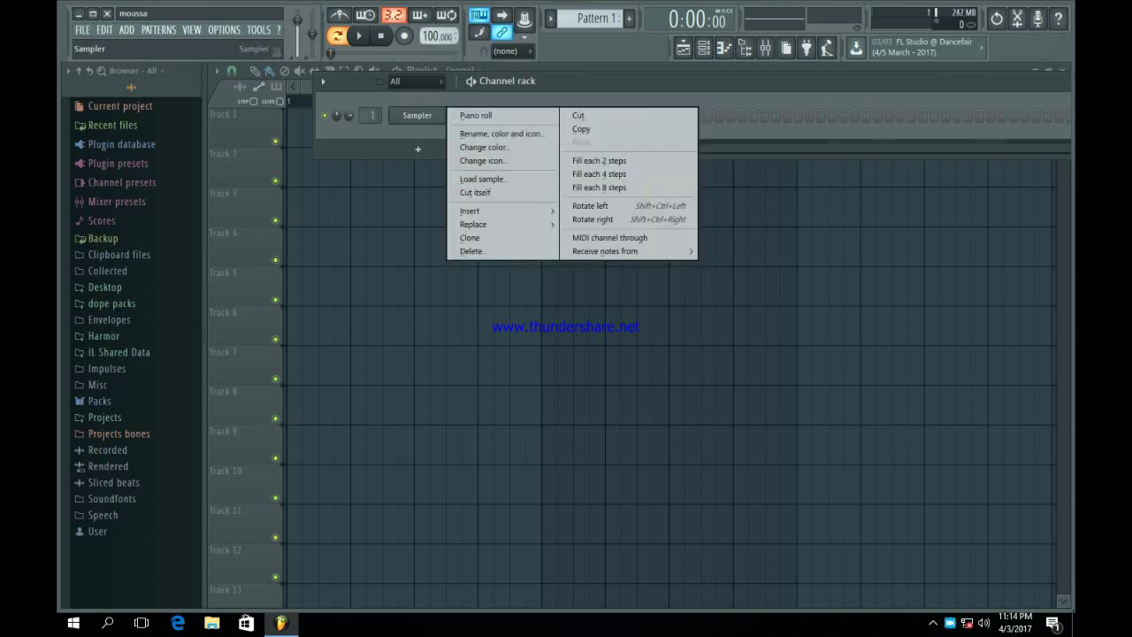
mouse_move(496, 224)
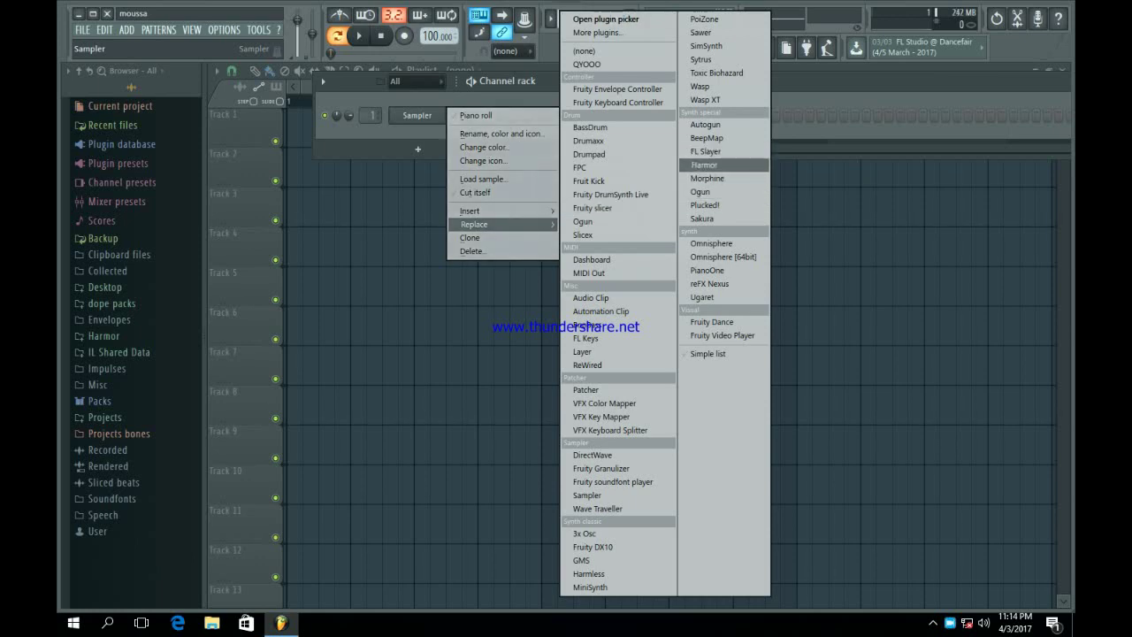
left_click(704, 165)
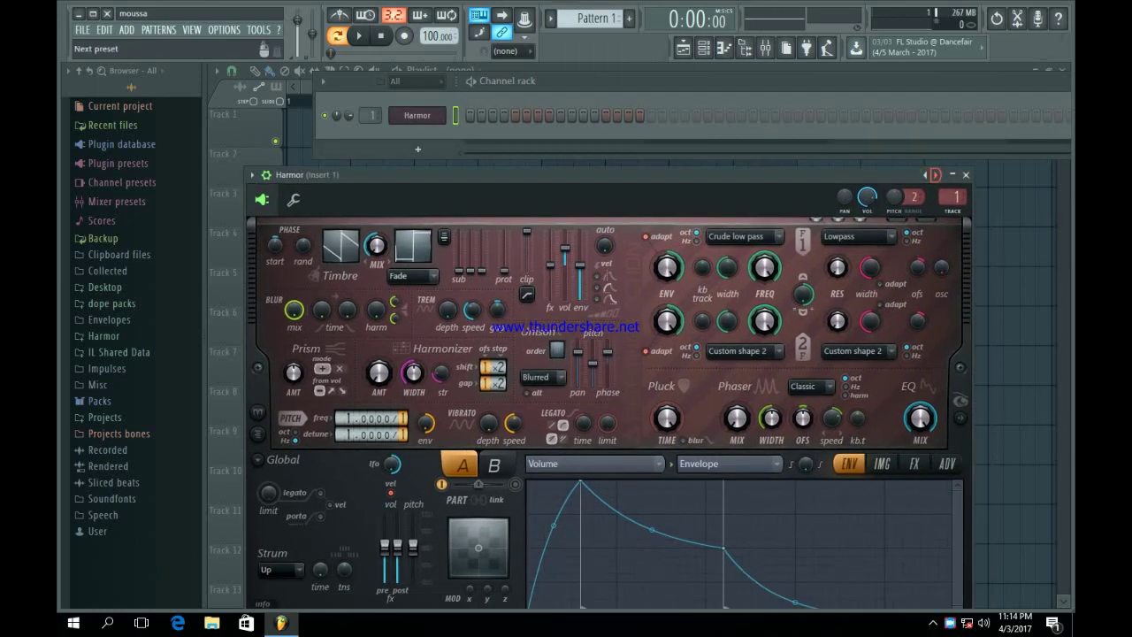
Load Harmor's Analog bass 1 preset and audition it with a few notes
left_click(935, 174)
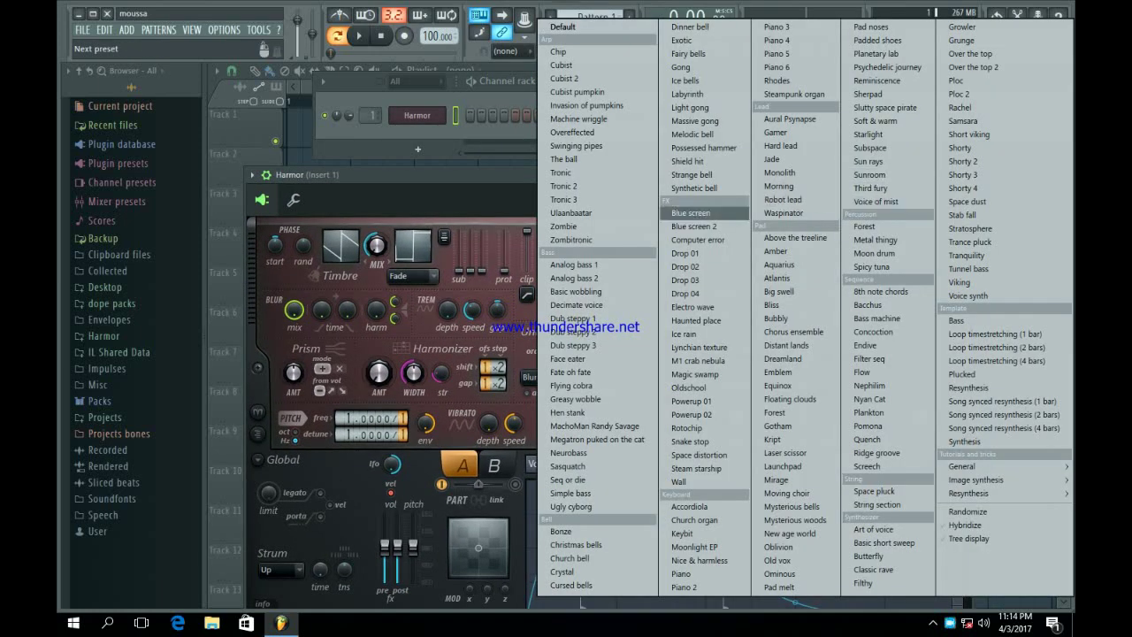
left_click(574, 264)
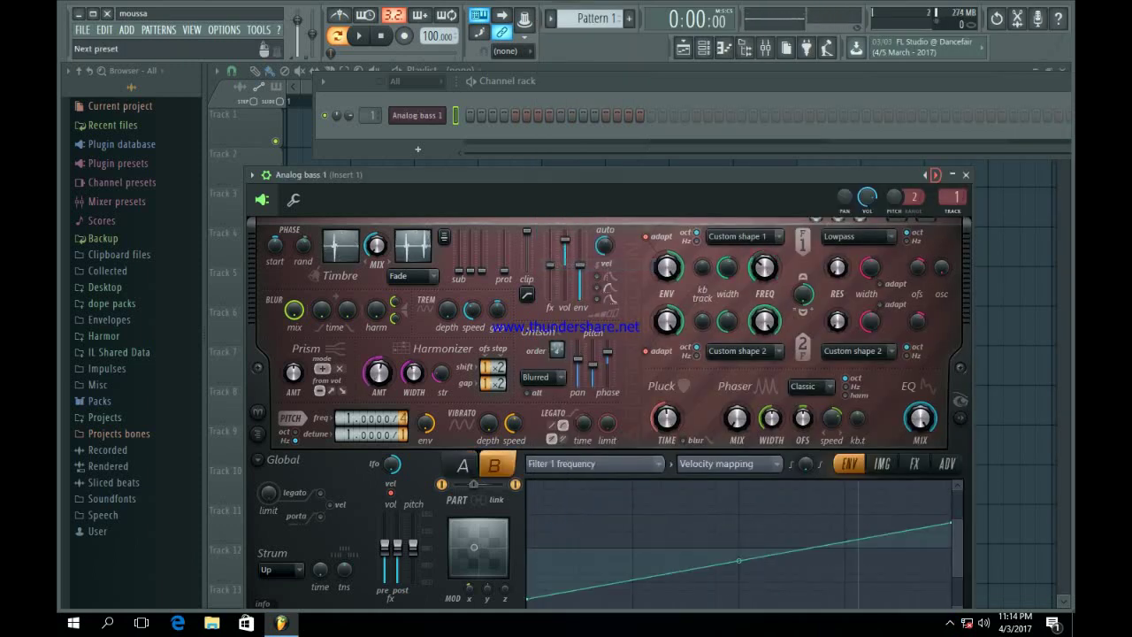
key("v")
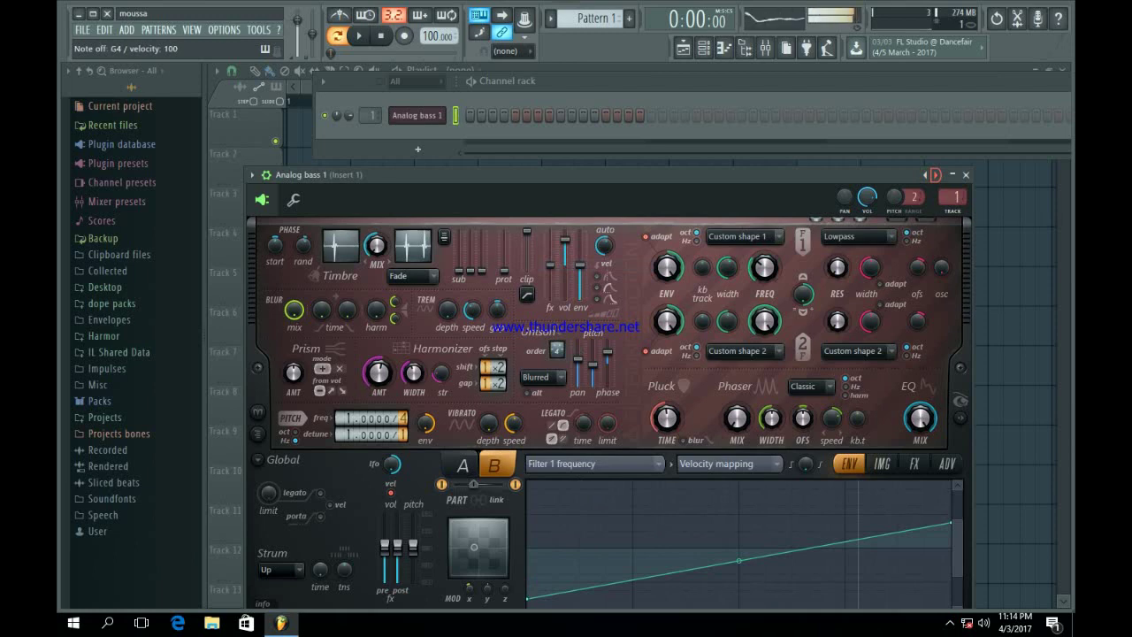
Load Harmor's Analog bass 2 preset and close the plugin window
left_click(935, 174)
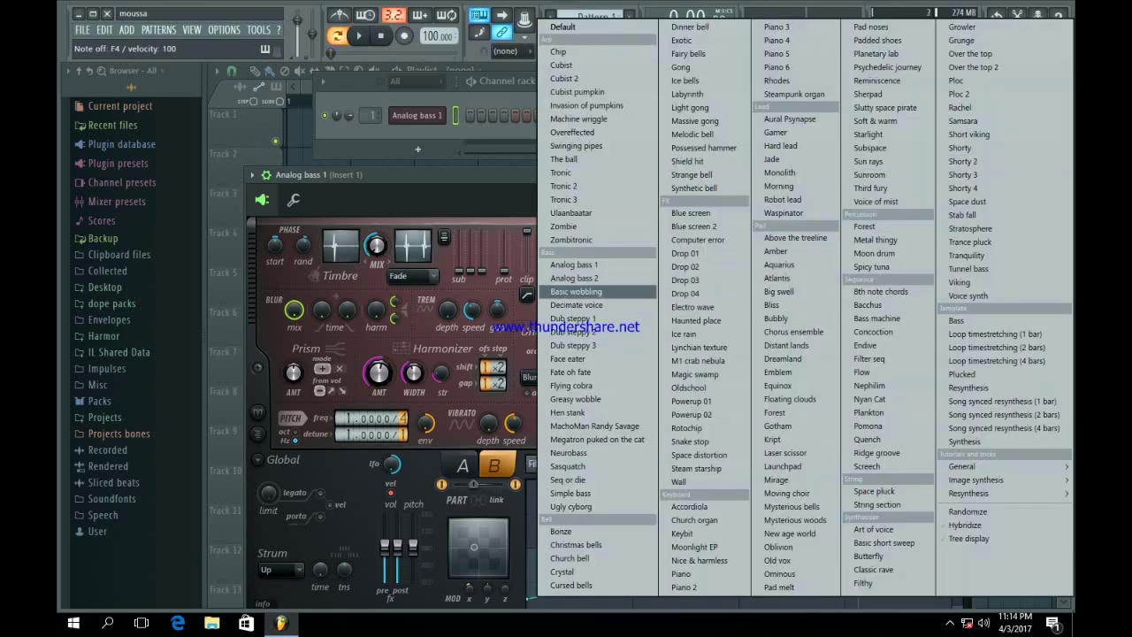
left_click(598, 292)
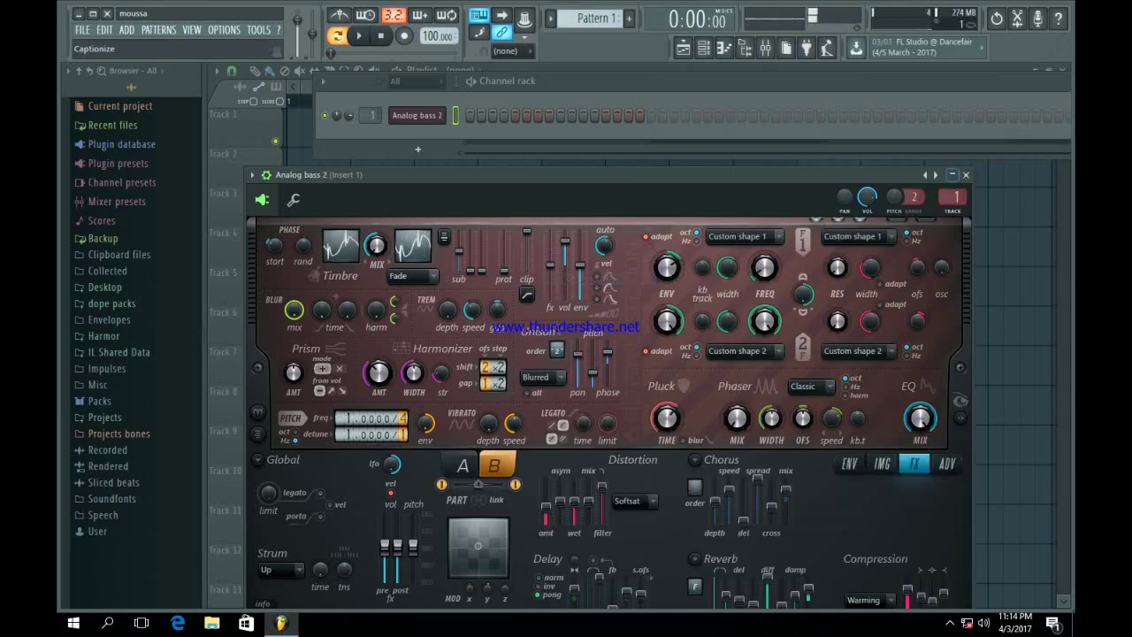
left_click(965, 174)
Open the piano roll of the Analog bass 2 channel and audition starting notes between A4 and C5
right_click(438, 114)
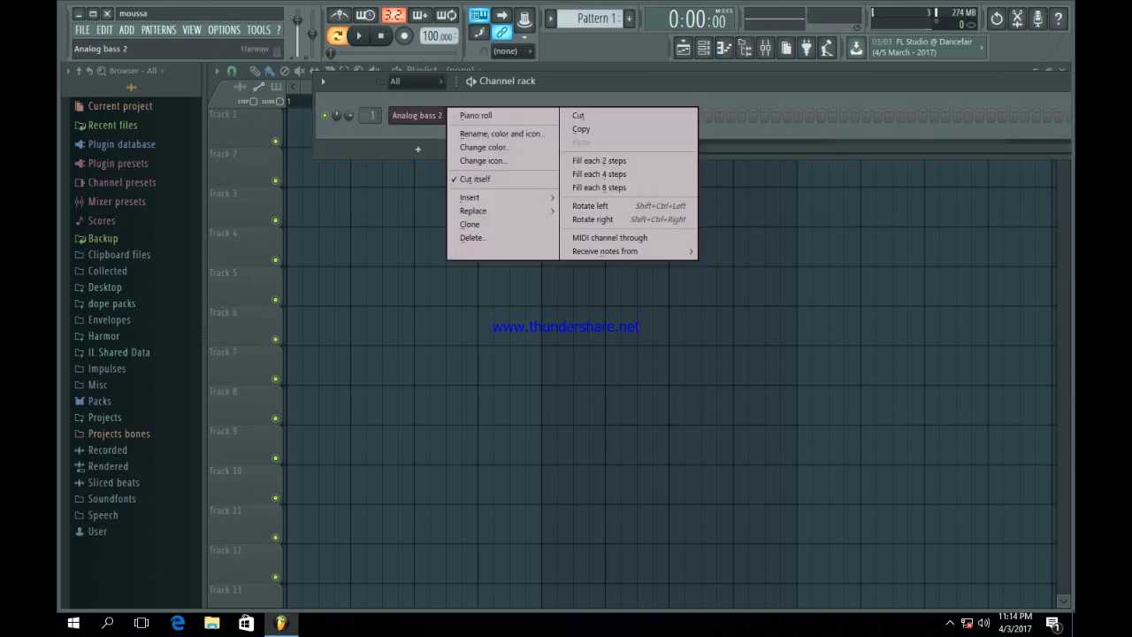
left_click(474, 114)
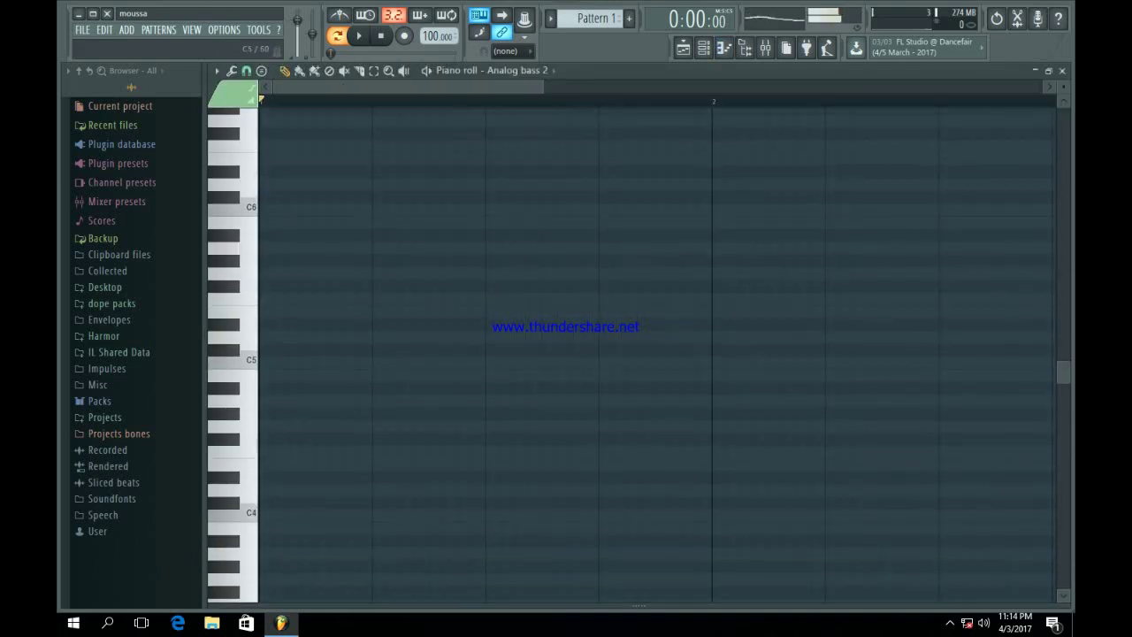
left_click(238, 378)
key("space")
key("space")
key("z")
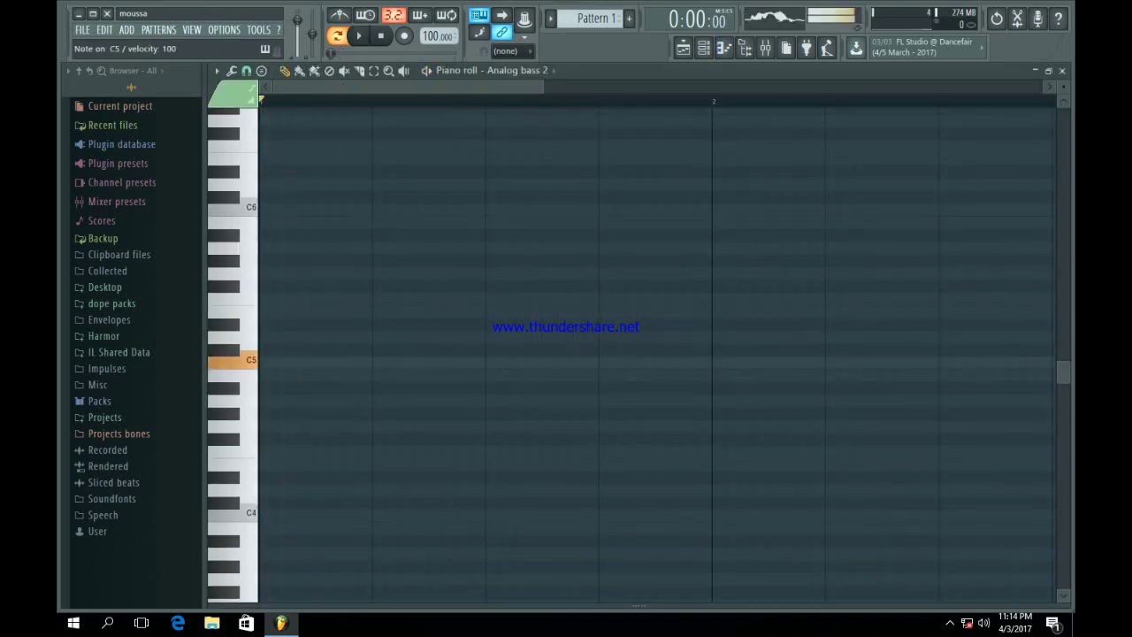
key("m")
key("n")
key("n")
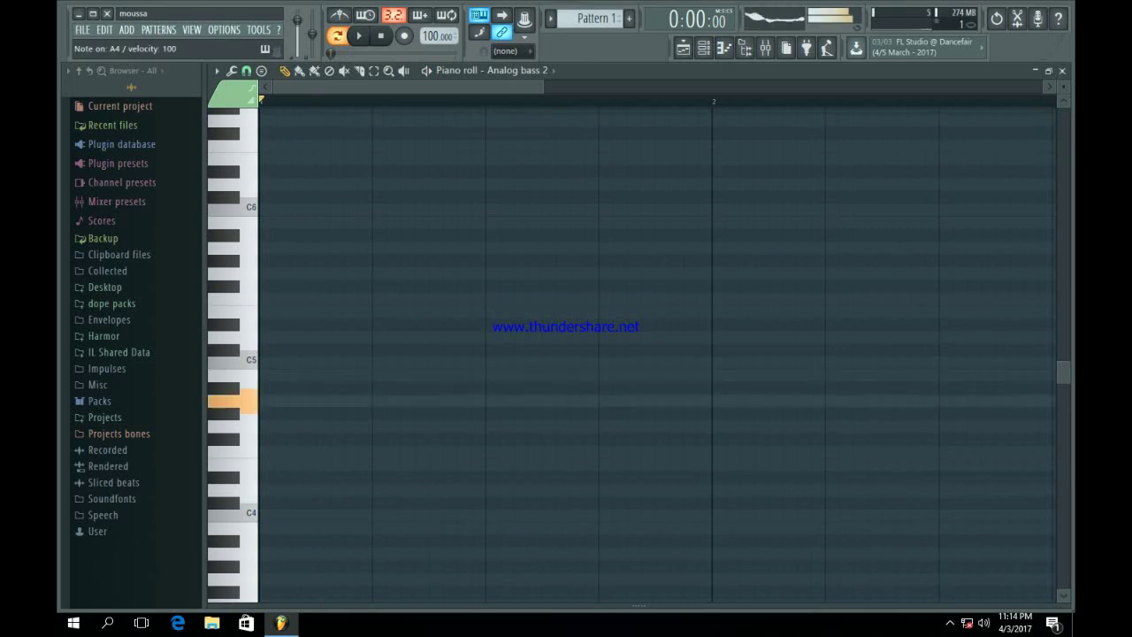
Place A4 notes on the first and second beats of bar 1
left_click(267, 401)
left_click_drag(542, 87, 1043, 87)
key("n")
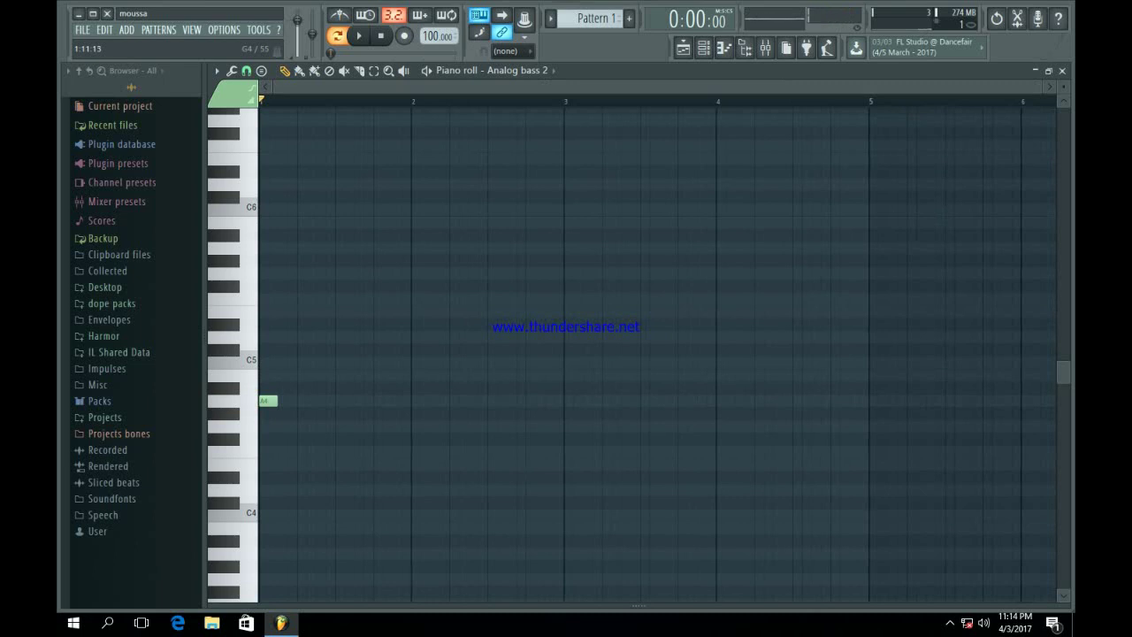
key("n")
Audition lower notes and place an F4 note on the third beat of bar 1
key("b")
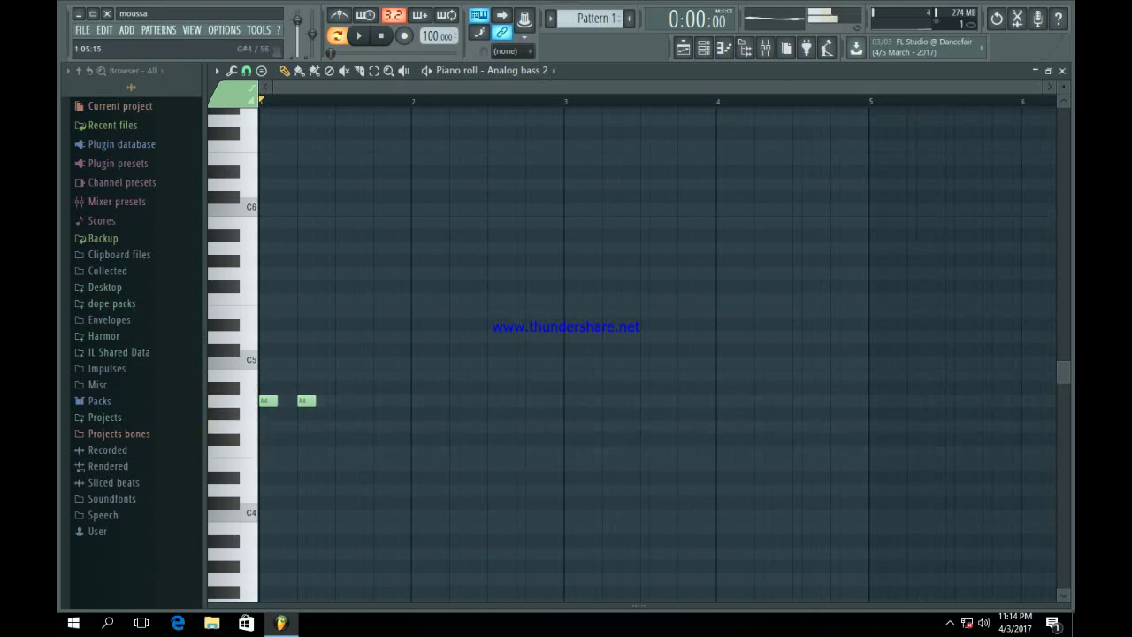
key("b")
key("v")
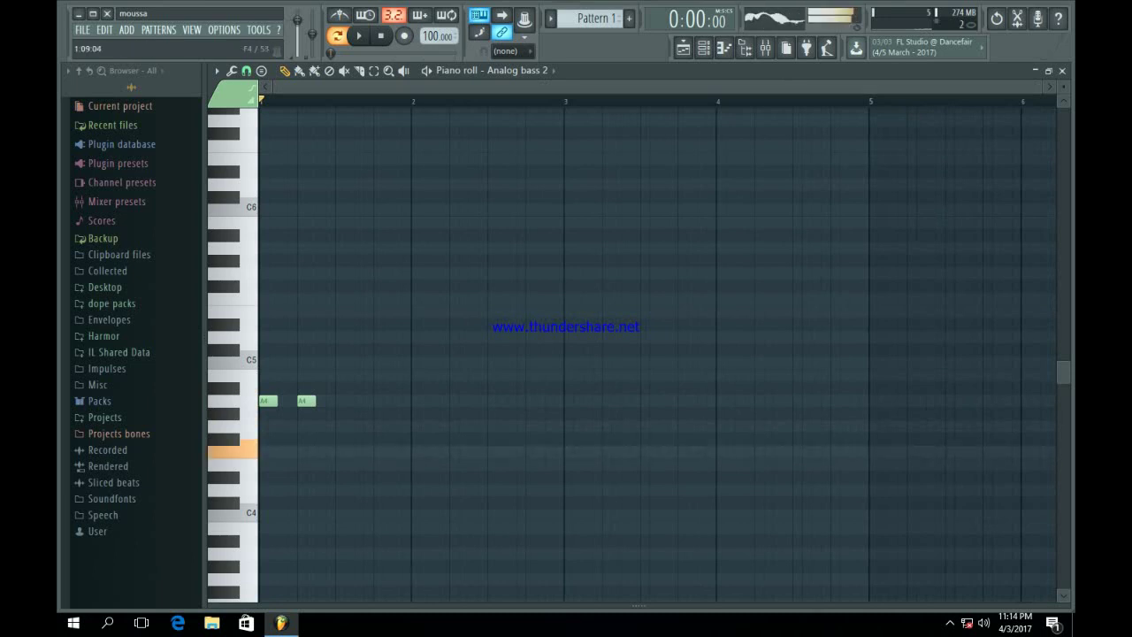
left_click(337, 452)
Audition candidates for the next note, add a G4 on the fourth beat of bar 1, and play the pattern
key("n")
key("m")
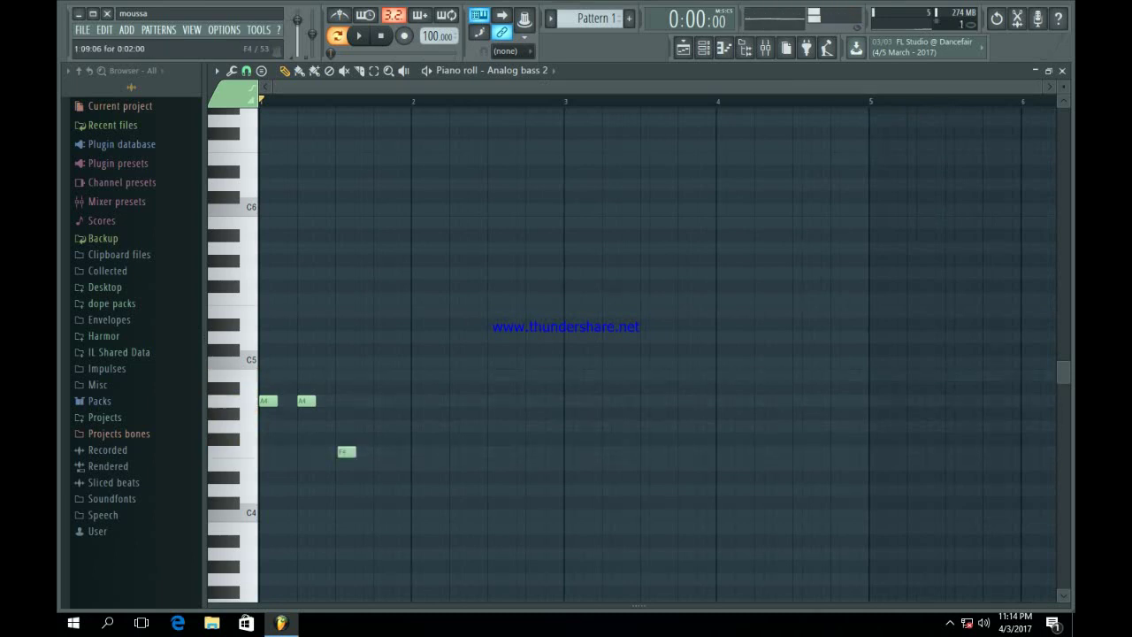
key("comma")
key("n")
key("b")
key("v")
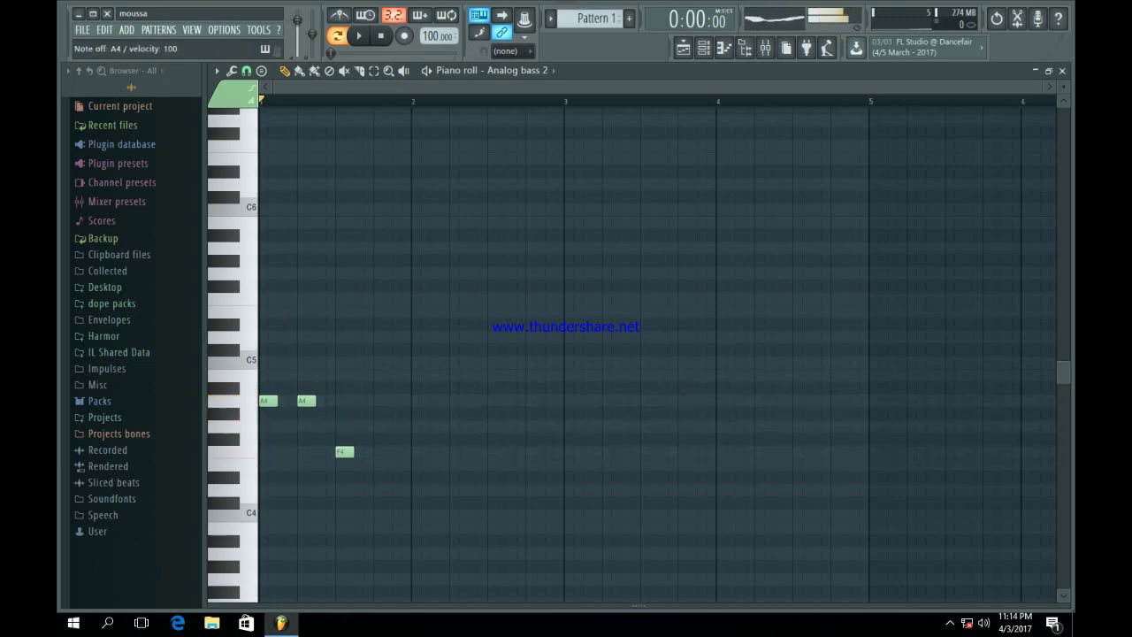
key("v")
key("b")
left_click(376, 426)
key("space")
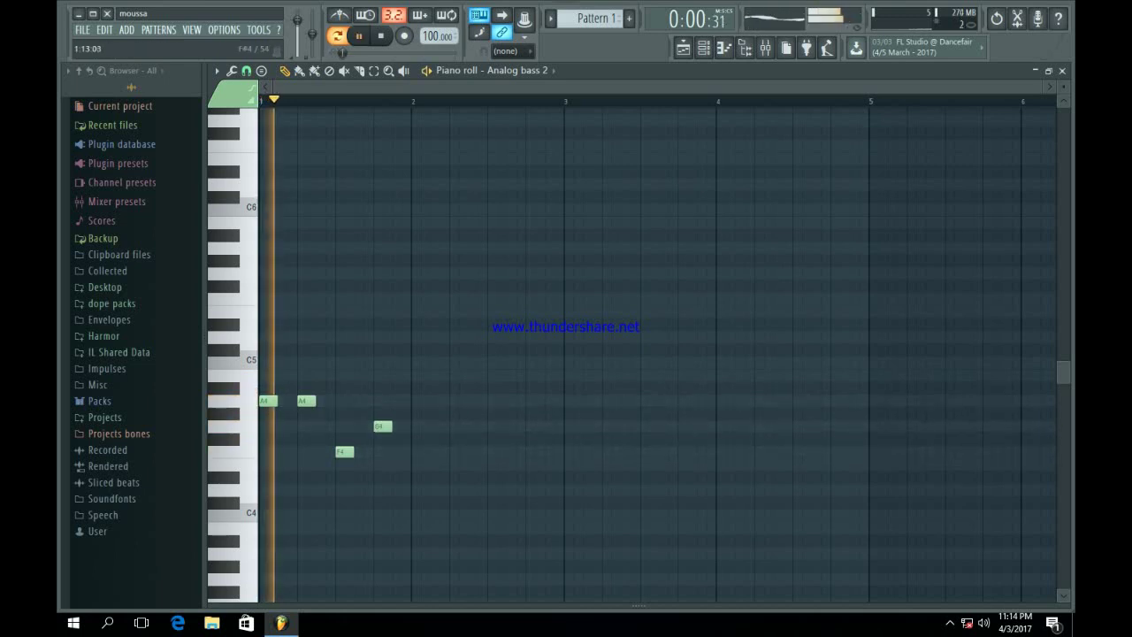
key("space")
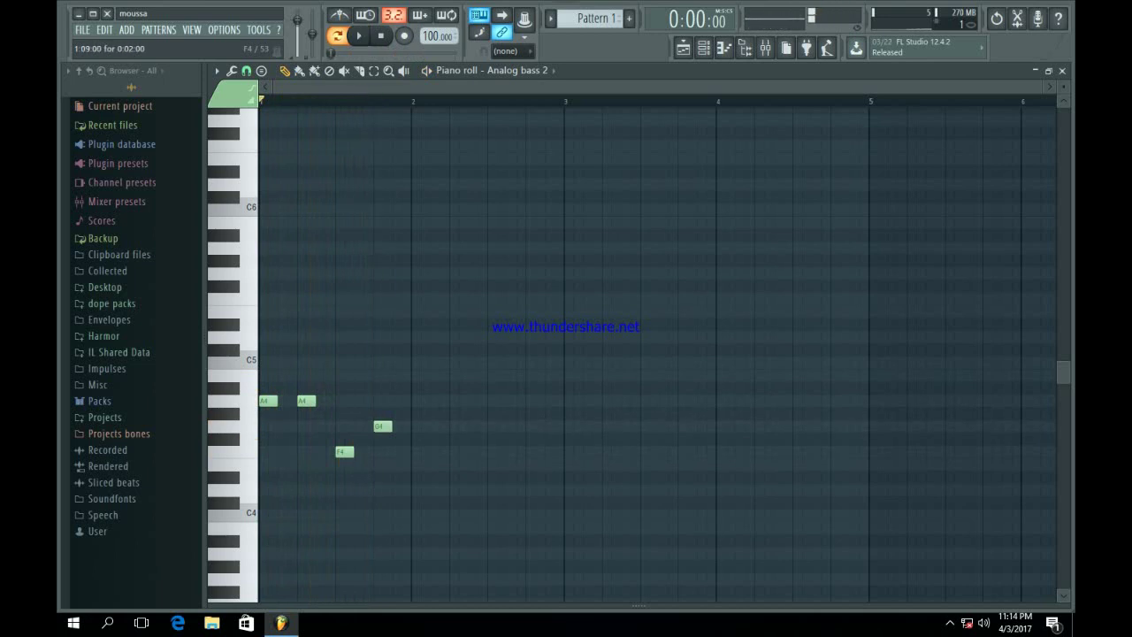
Try the F4 note half a beat earlier and half a beat after beat three in bar 1, playing back each timing
left_click_drag(345, 452, 326, 452)
key("space")
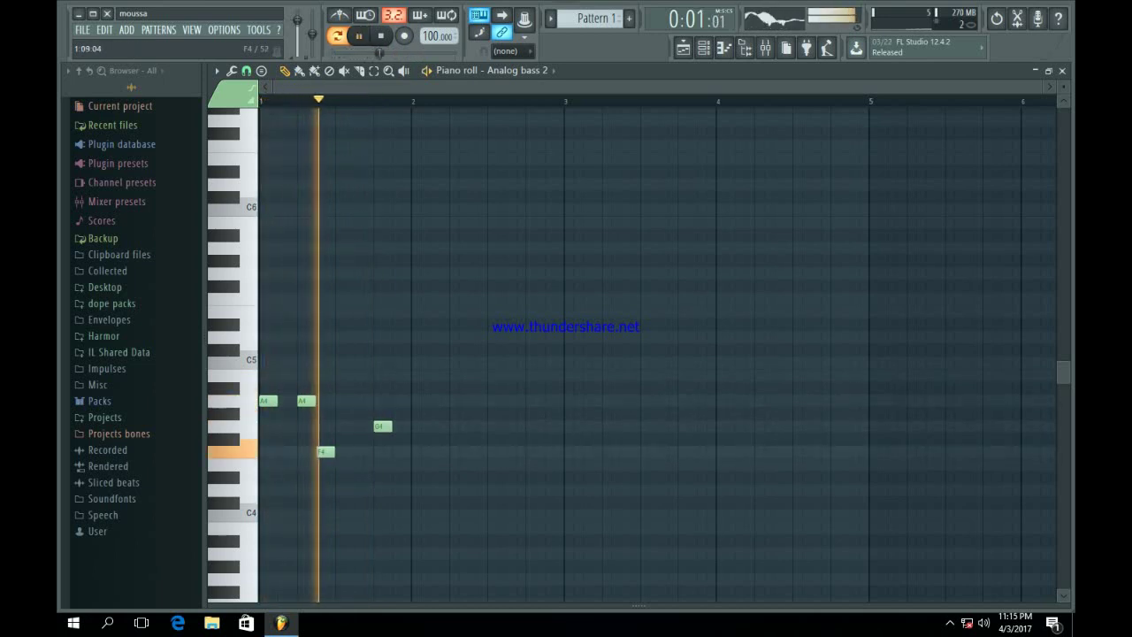
key("space")
key("space")
left_click_drag(326, 452, 372, 452)
key("space")
key("space")
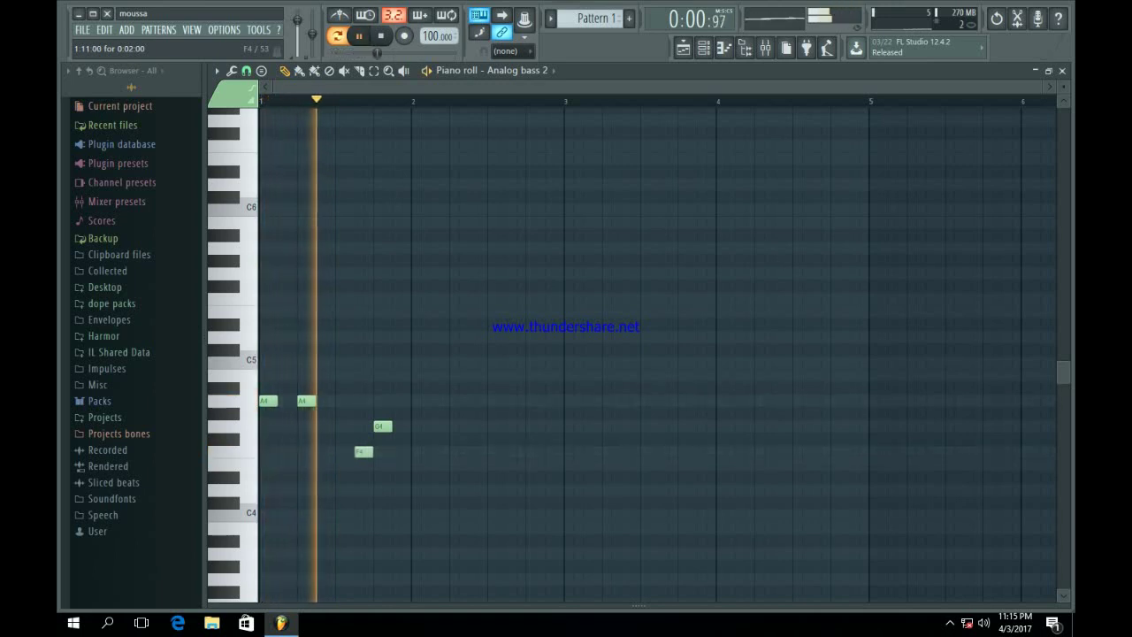
key("space")
key("space")
Move bar 1's F4 to step 8 and its G4 to step 11, and play the pattern
left_click_drag(339, 452, 365, 426)
key("space")
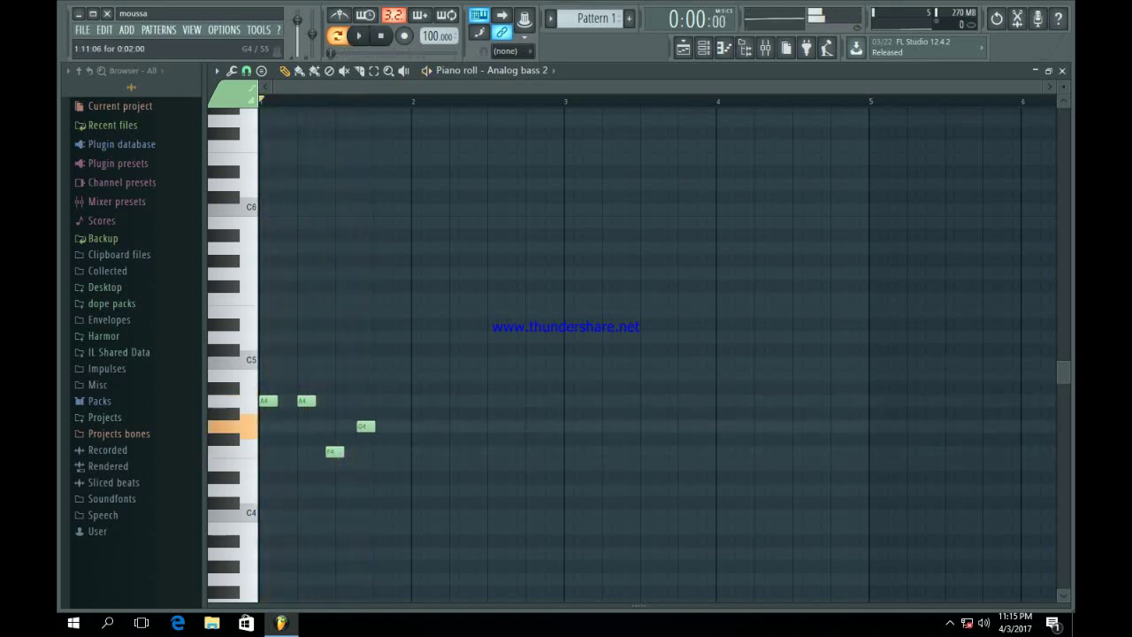
key("space")
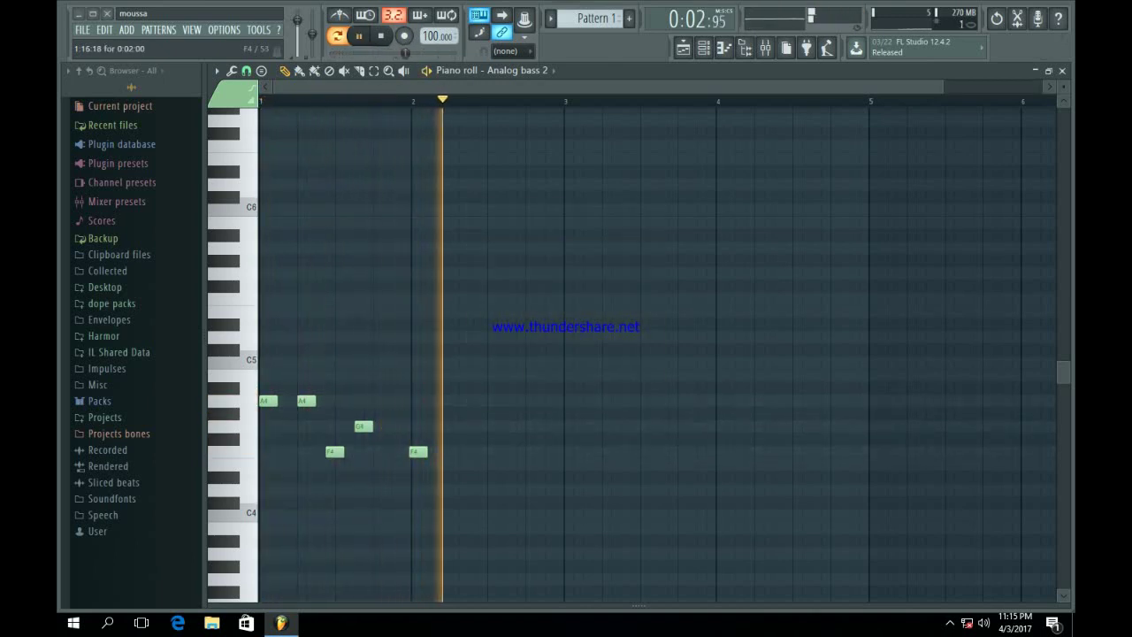
Place A4 notes on the first three beats of bar 2 and play the pattern
key("space")
left_click(415, 400)
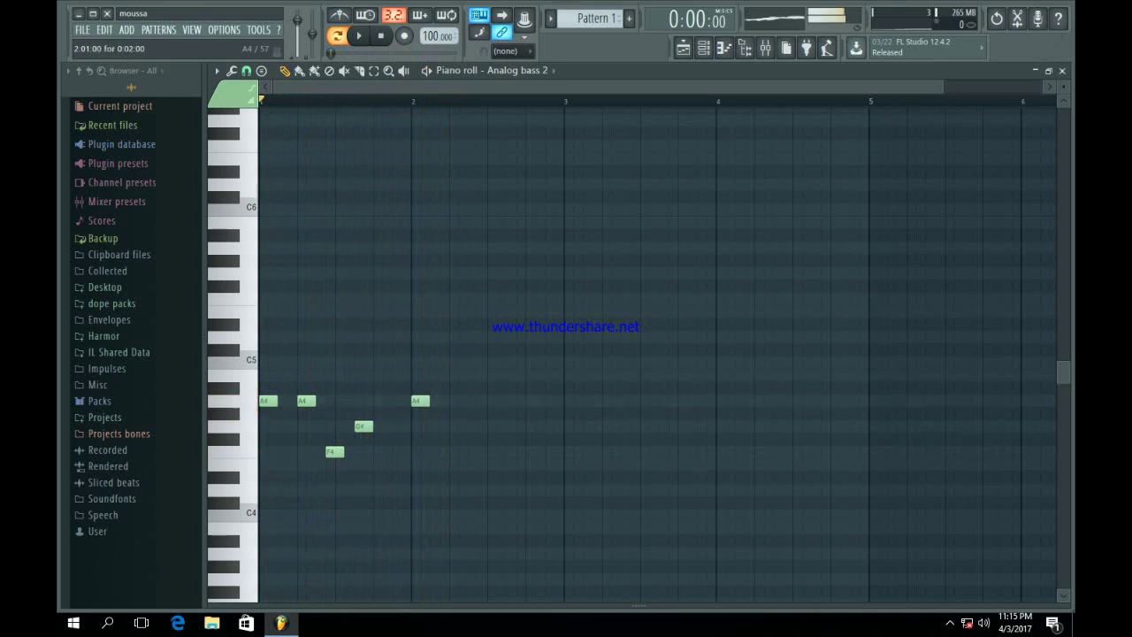
left_click(457, 401)
left_click(497, 401)
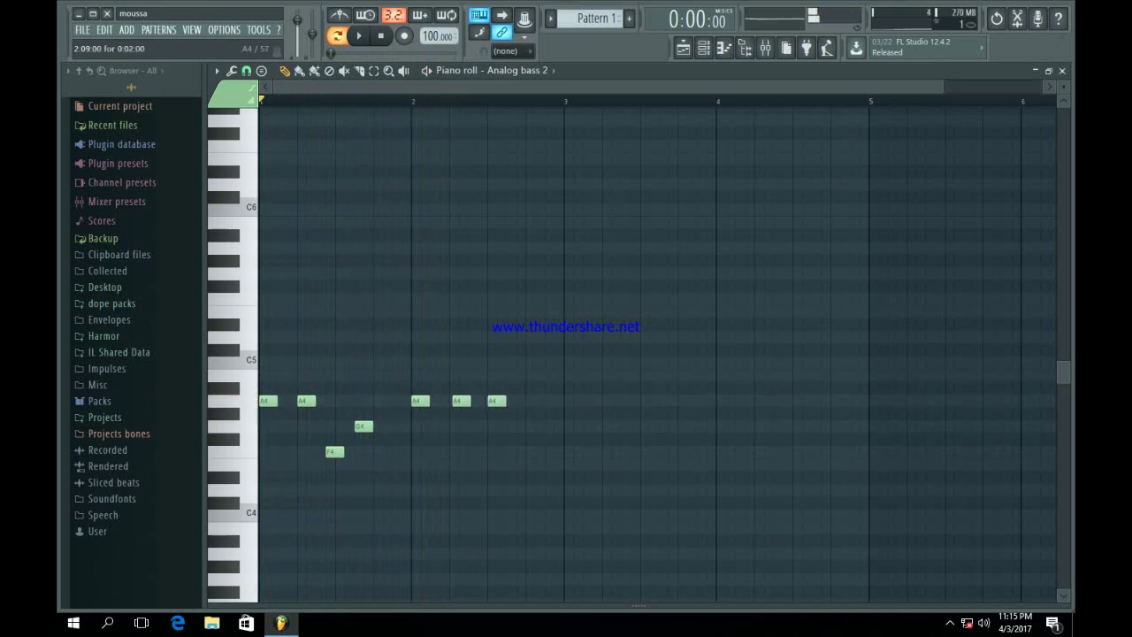
key("space")
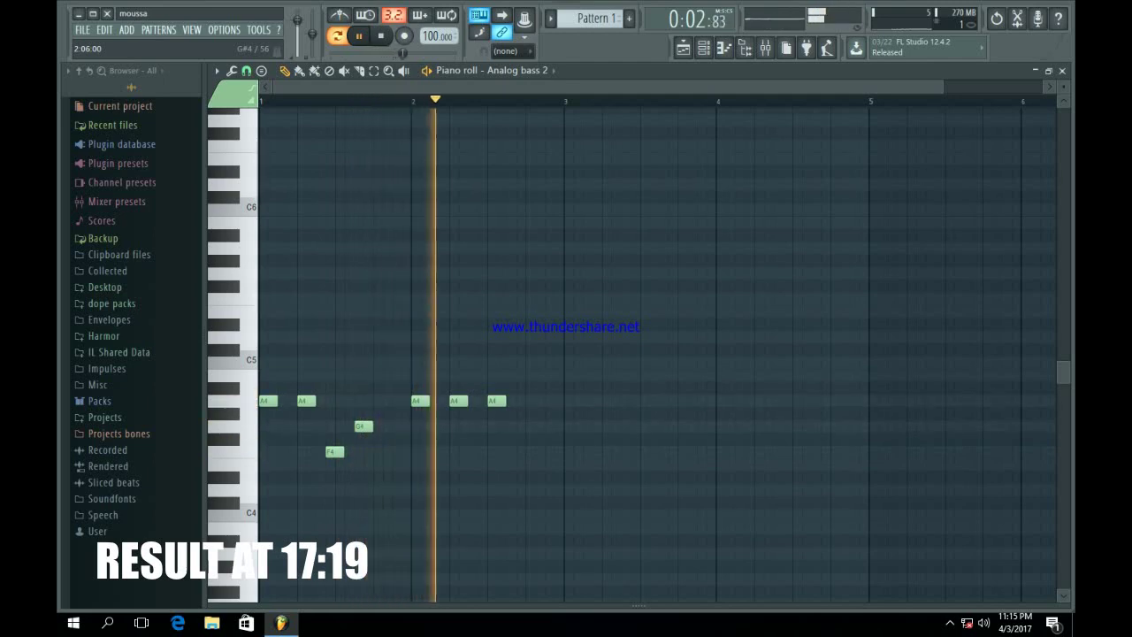
Add a G4 on beat four of bar 2, an F4 at step 15, and a G4 at step 3 of bar 3
left_click(530, 427)
key("space")
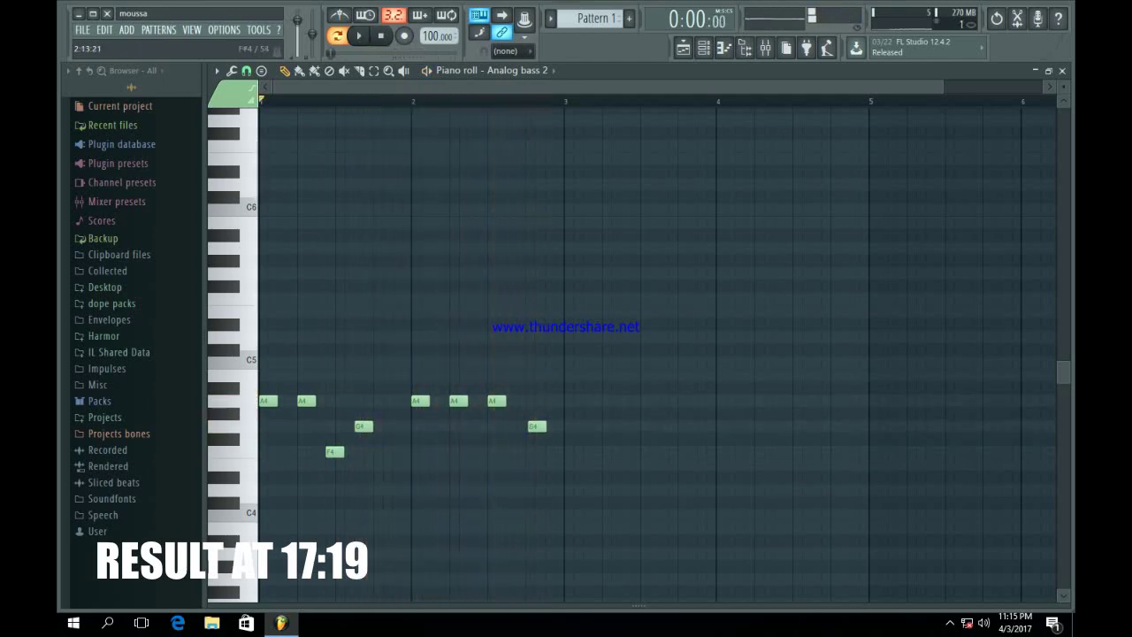
left_click(537, 427)
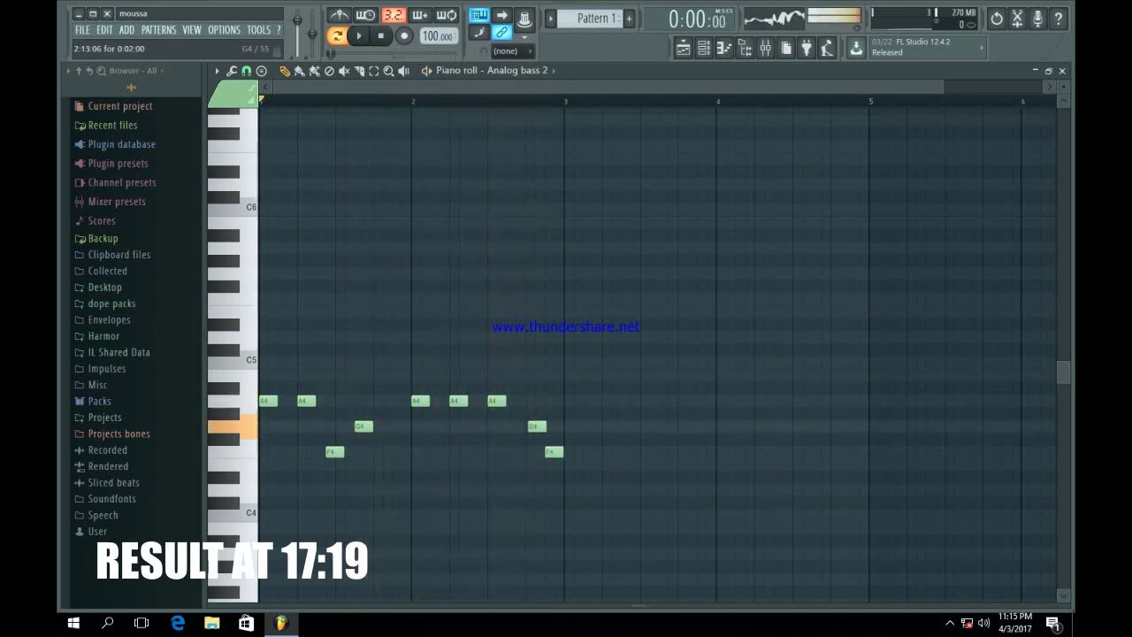
left_click(588, 452)
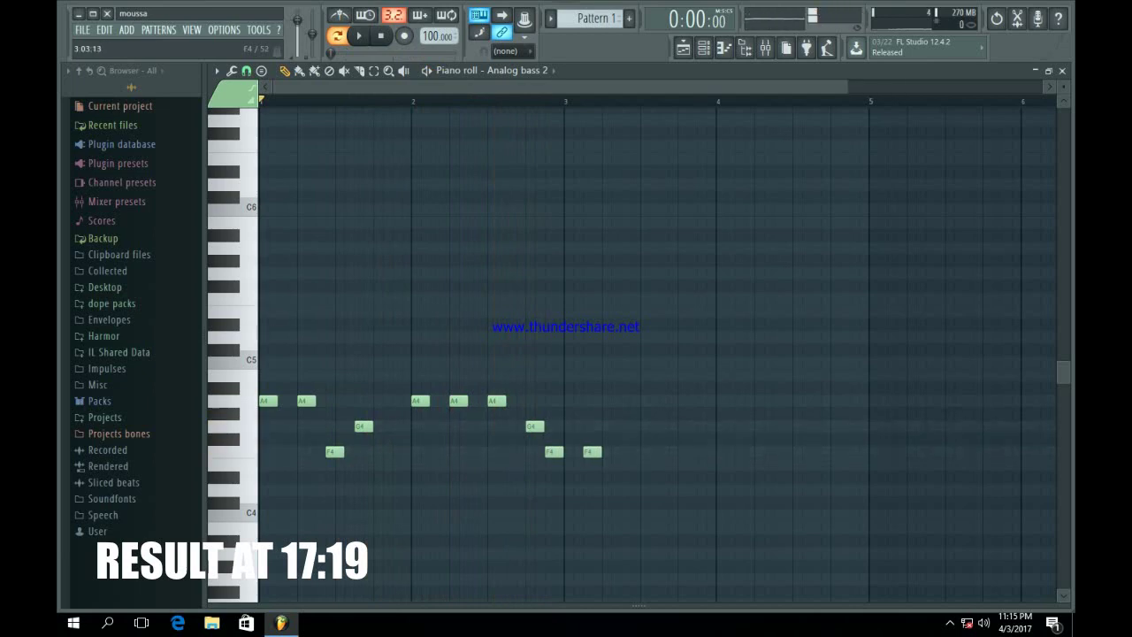
left_click_drag(596, 452, 596, 426)
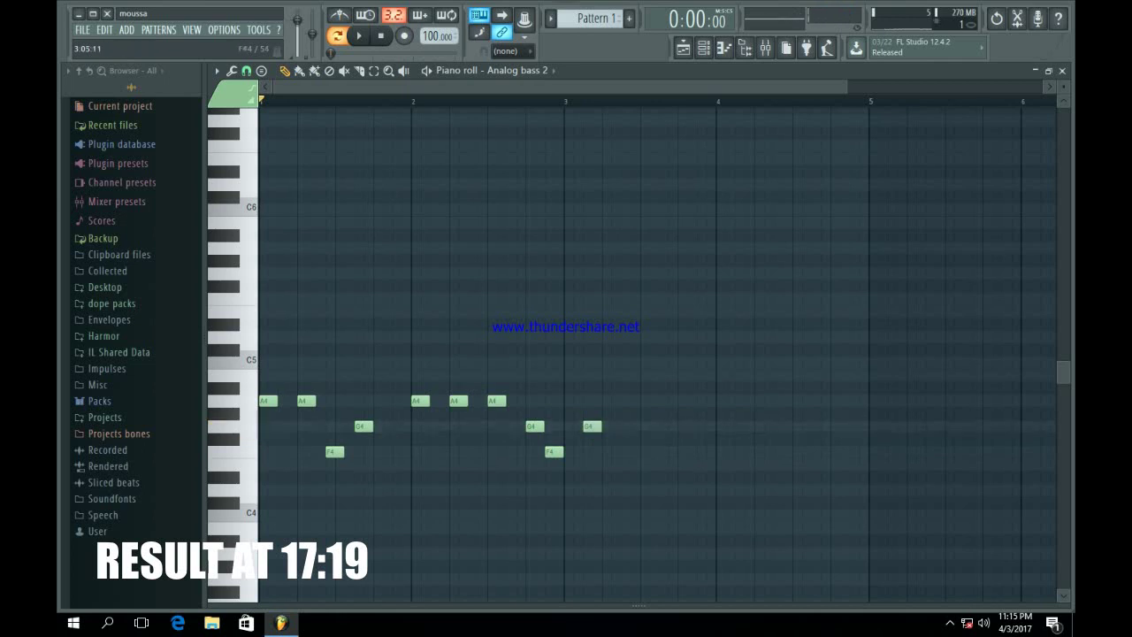
Continue bar 3 with A4 at step 7, B4 at step 9 and A4 on beat four, and play the pattern
left_click(629, 401)
left_click(649, 375)
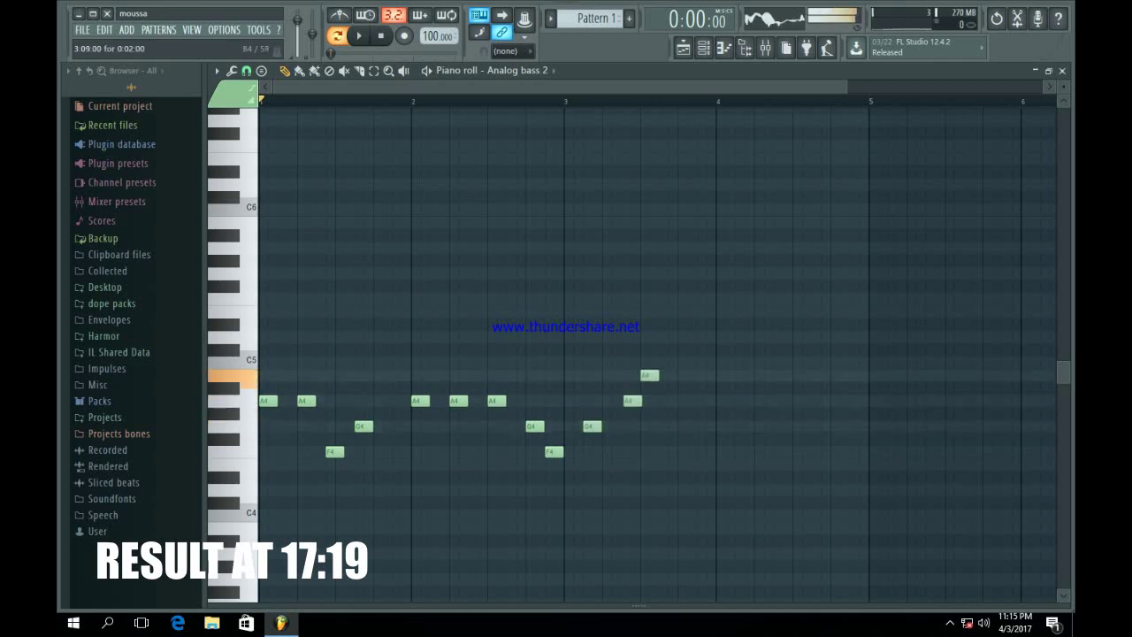
left_click(628, 401)
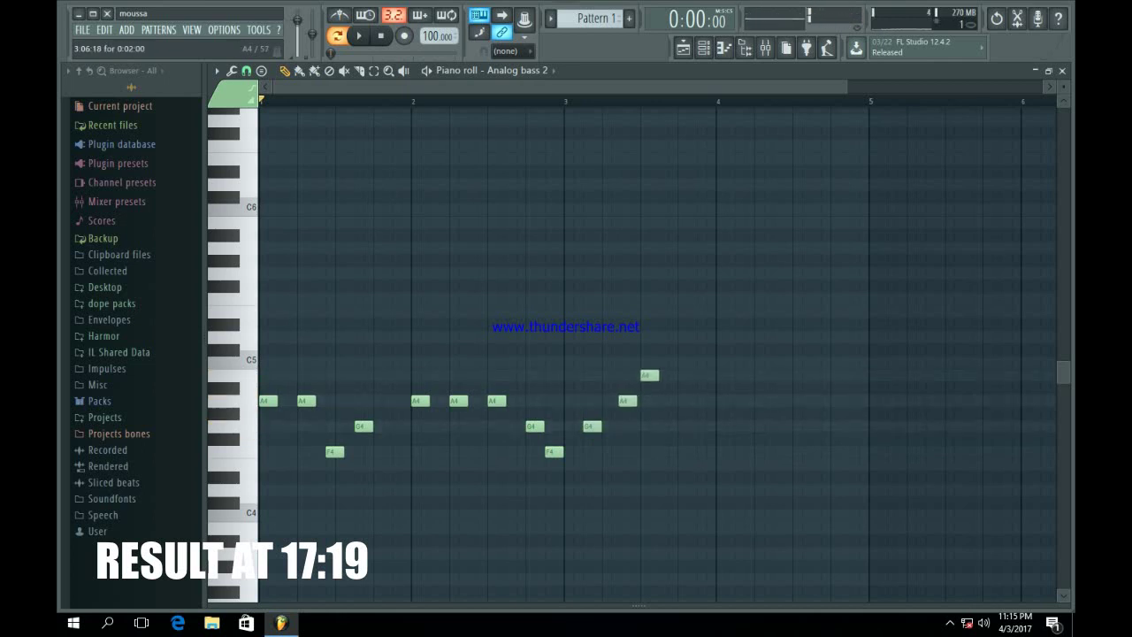
left_click_drag(628, 400, 630, 401)
key("space")
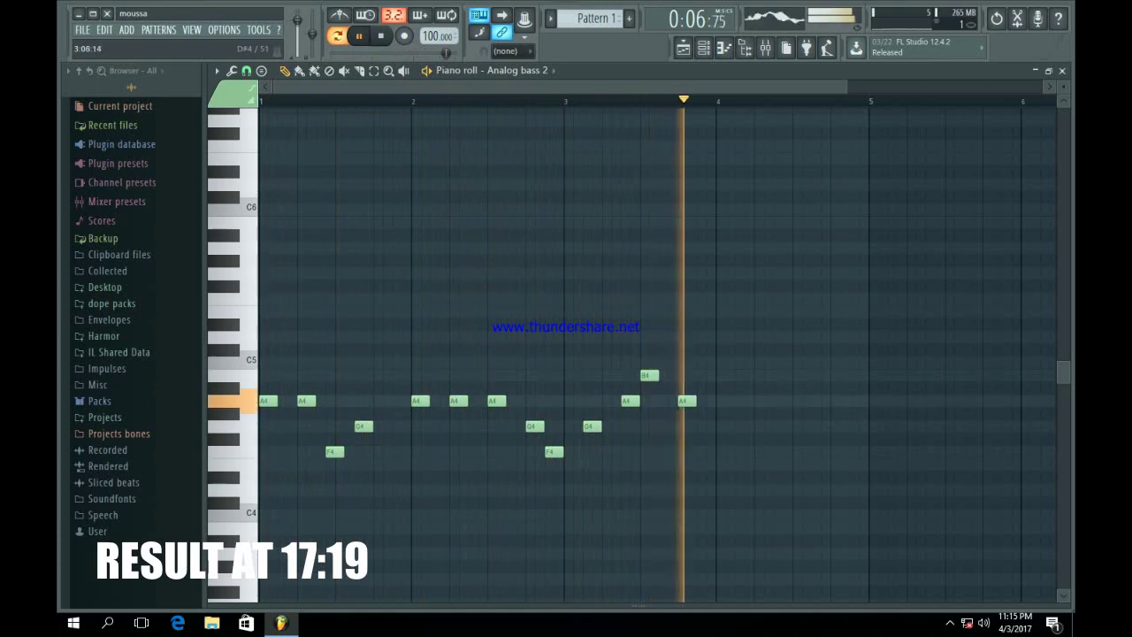
key("space")
Fill bar 4 with F4 on beat one, E4 on beats two and three, A4 on beat four and G4 at step 15
left_click(721, 452)
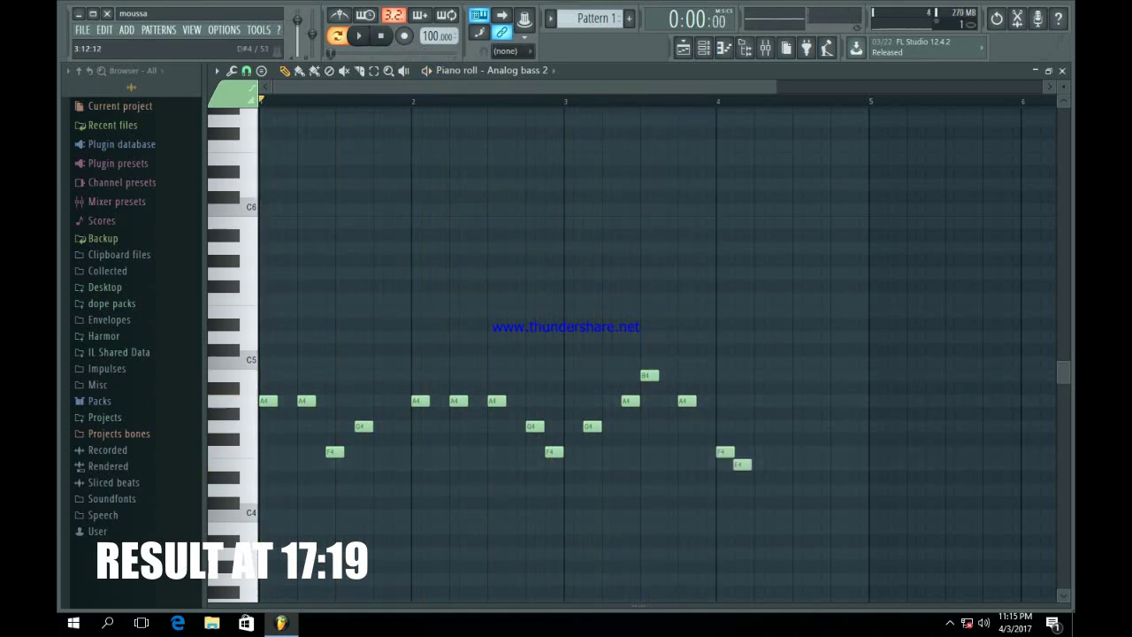
left_click_drag(742, 464, 766, 465)
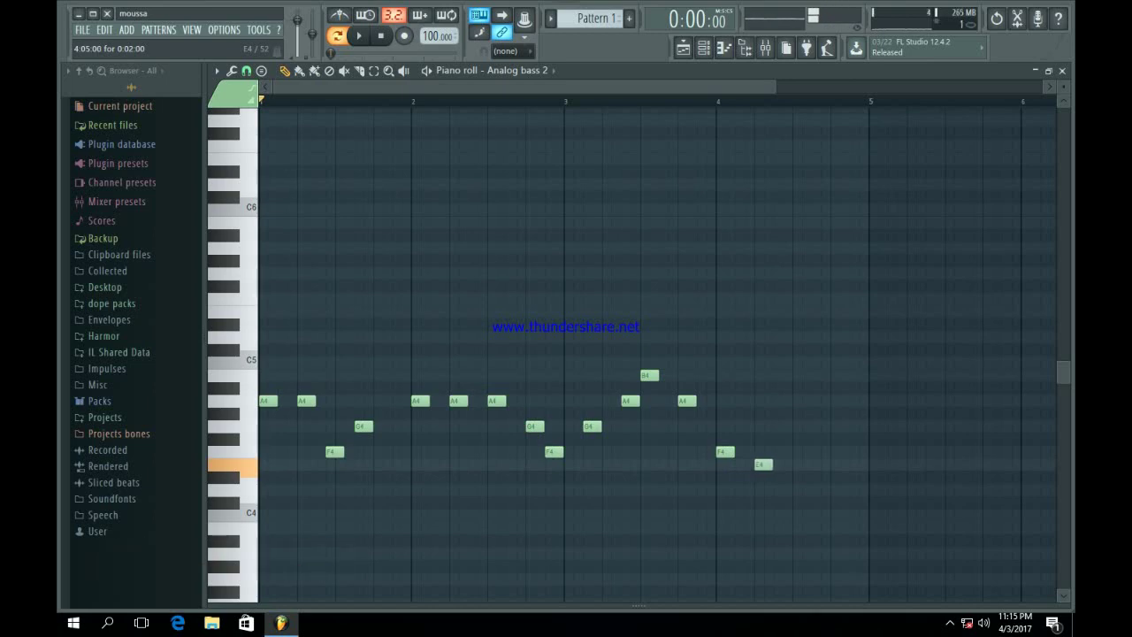
left_click(796, 465)
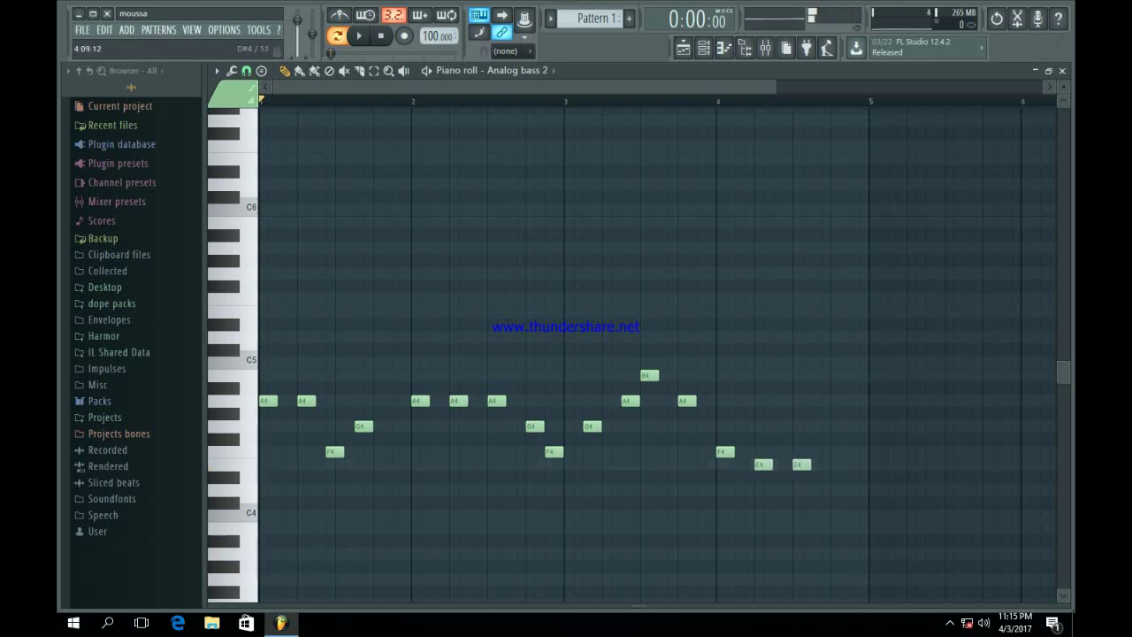
left_click(856, 426)
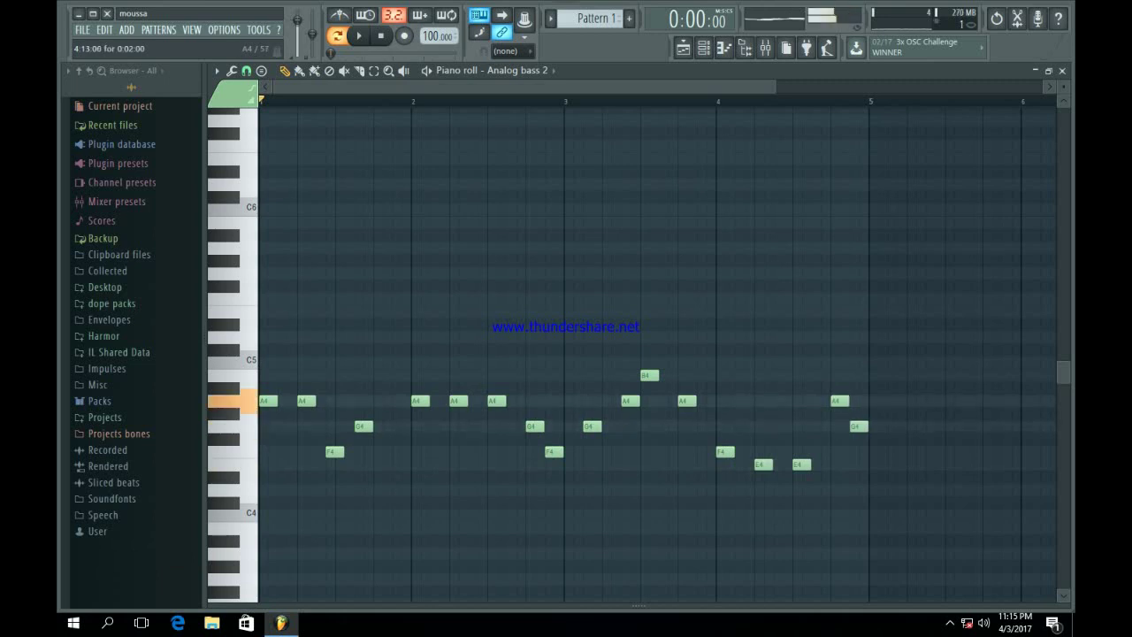
Place Pattern 1 at bar 1 of Track 1 in the playlist, repeat it three times up to bar 17, and play the song
left_click(683, 48)
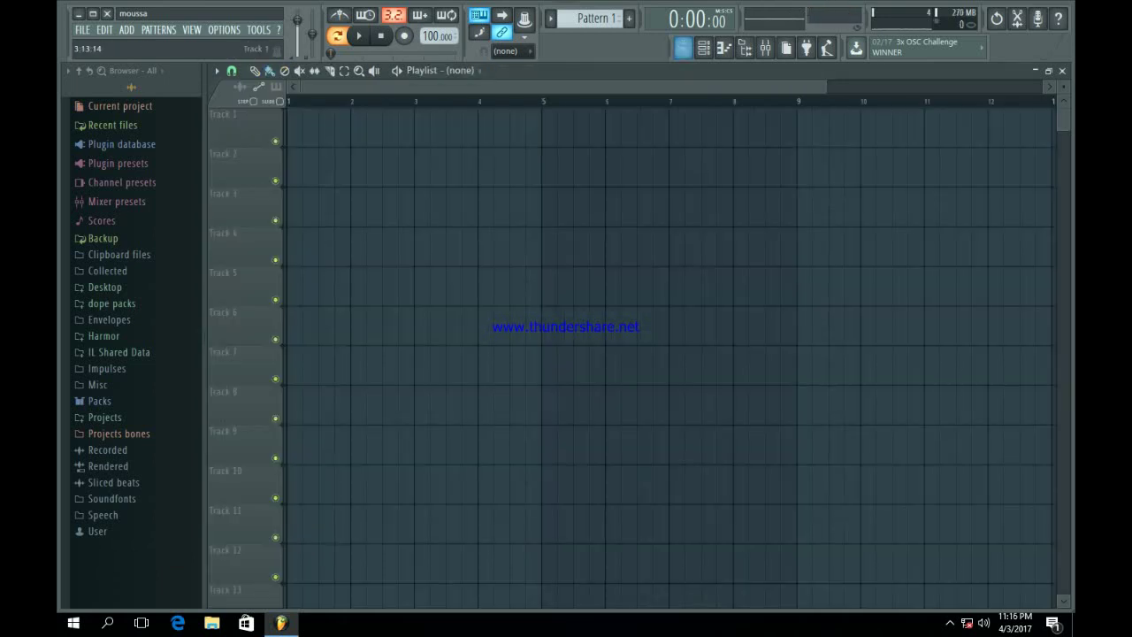
left_click_drag(326, 128, 294, 128)
key("space")
left_click_drag(748, 87, 1044, 87)
key("ctrl+b")
key("ctrl+b")
key("ctrl+b")
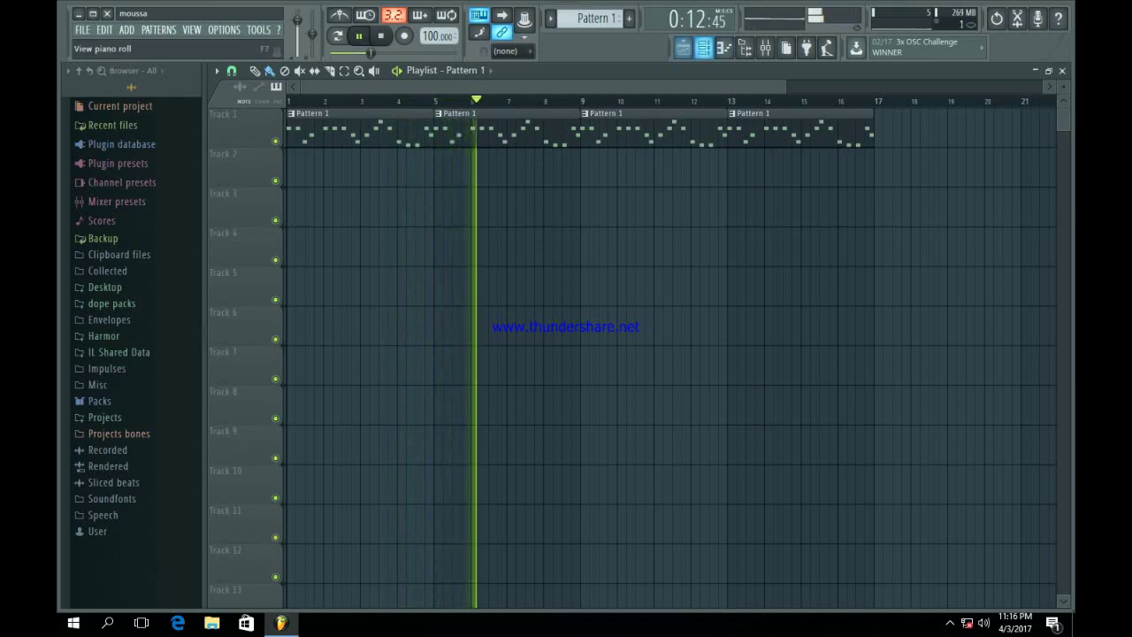
key("space")
Switch to Pattern 2 and add a Morphine channel in the channel rack
key("F6")
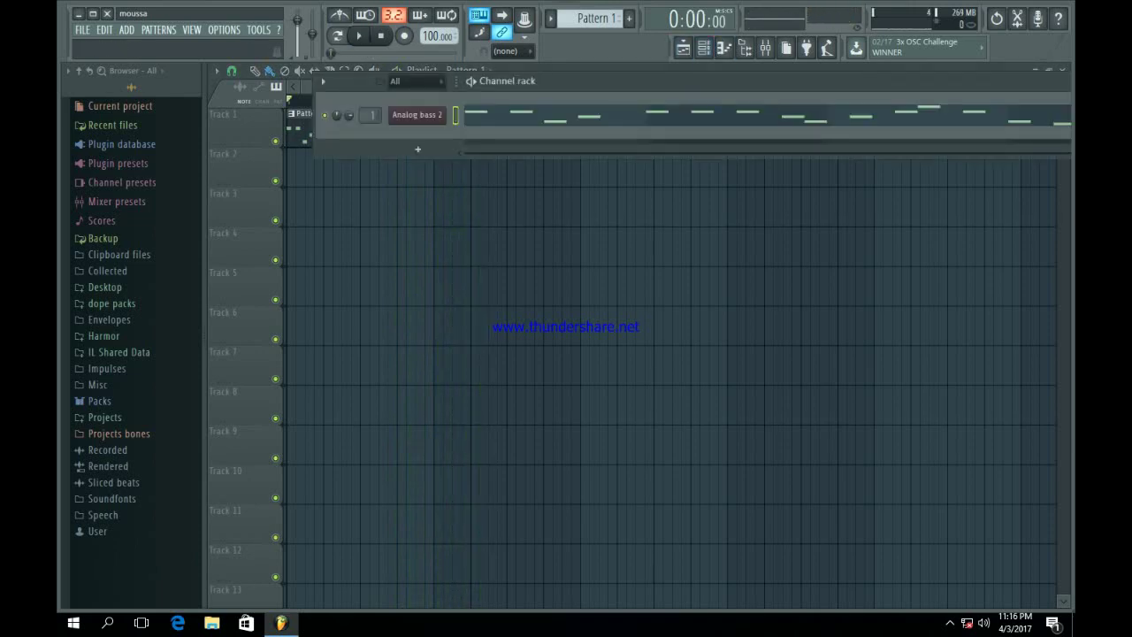
key("F4")
left_click(418, 148)
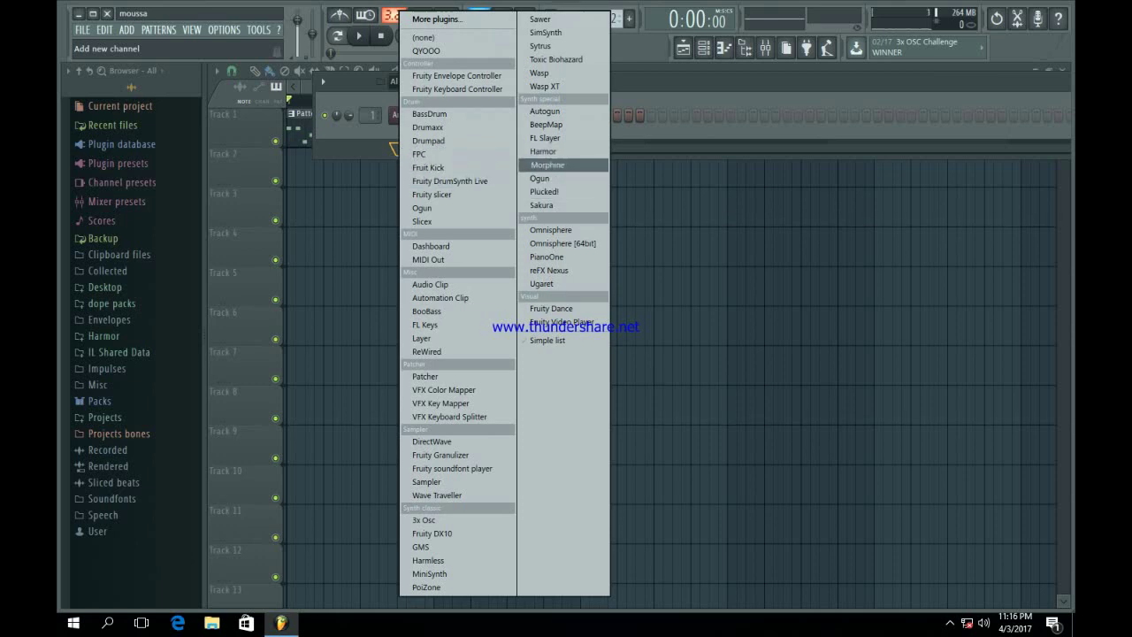
left_click(548, 164)
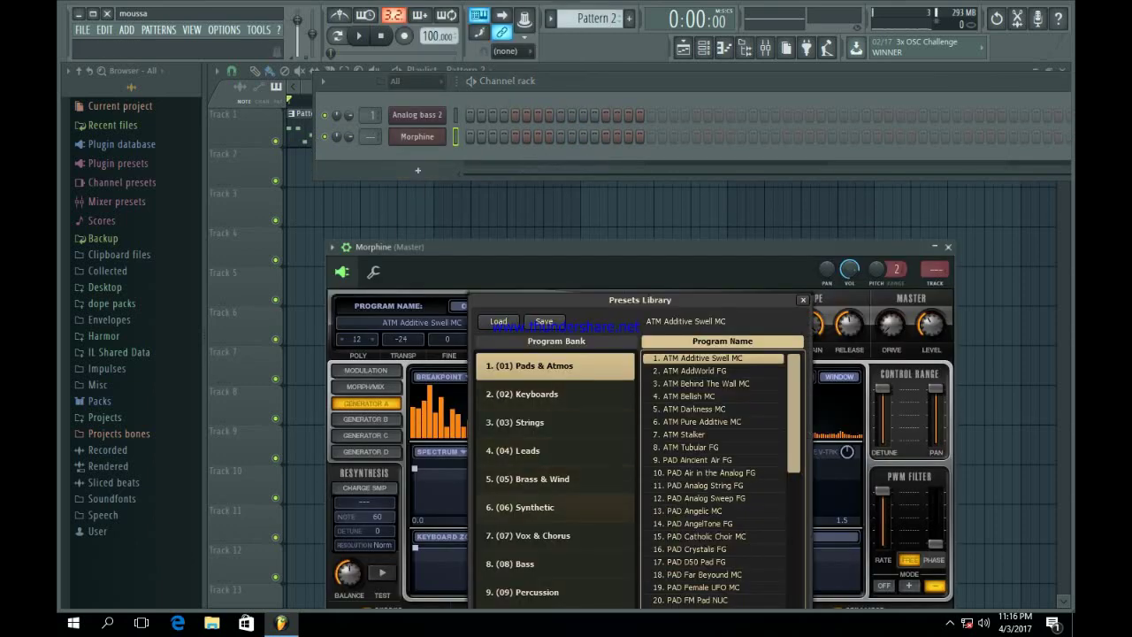
Load Morphine's WND Bottle Blow FG preset from the Brass & Wind bank, audition it, and close the plugin
left_click(555, 479)
left_click(708, 435)
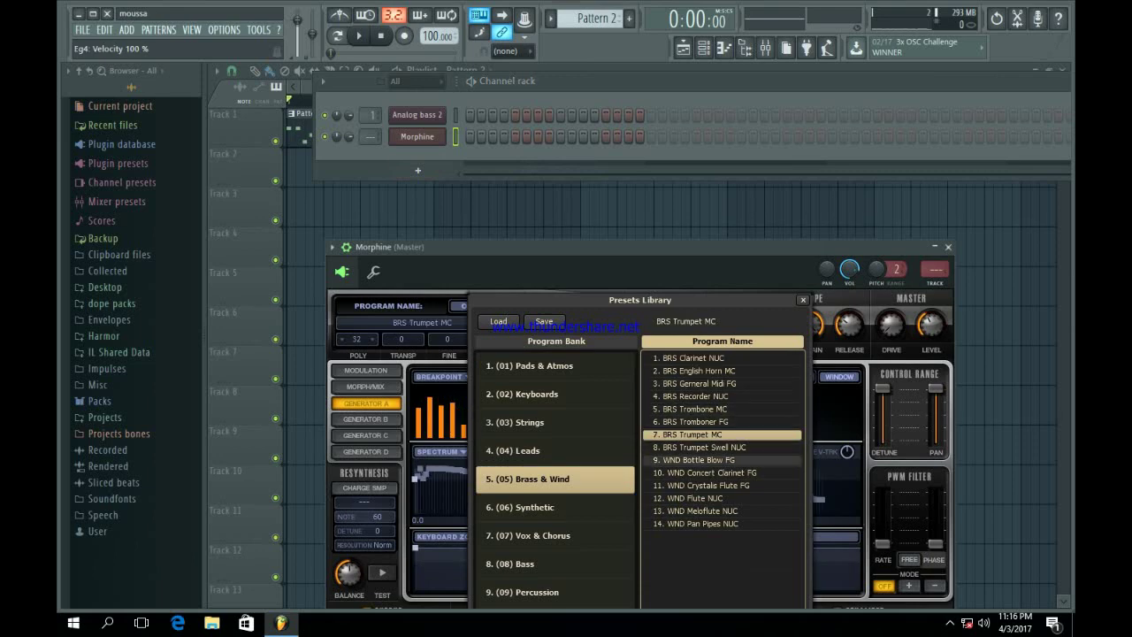
left_click(707, 460)
key("n")
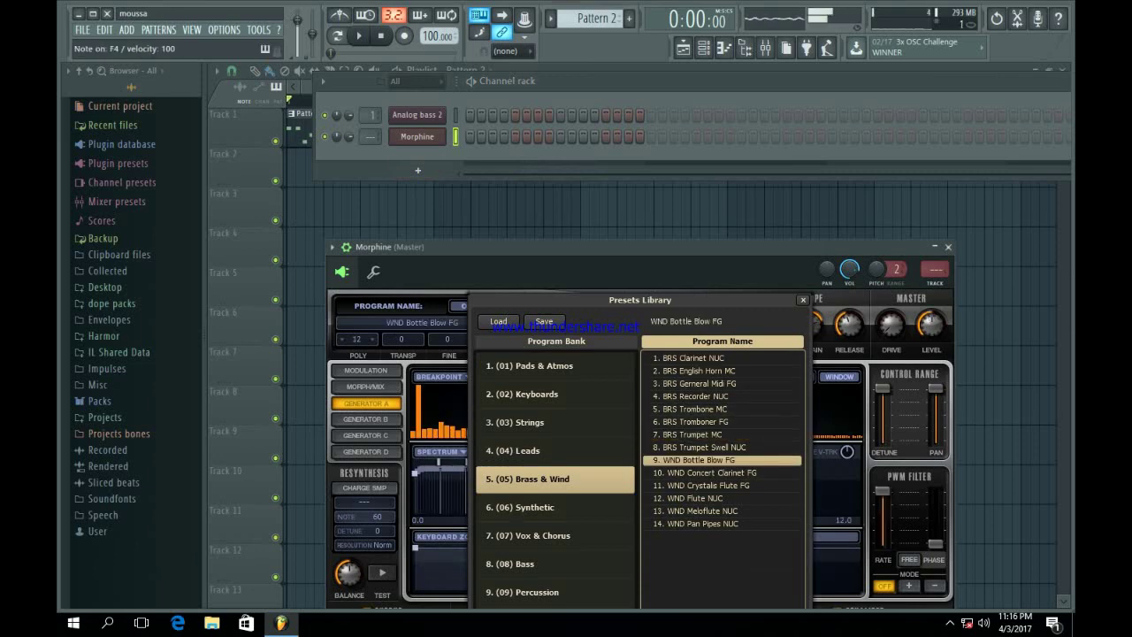
left_click(803, 300)
key("n")
key("v")
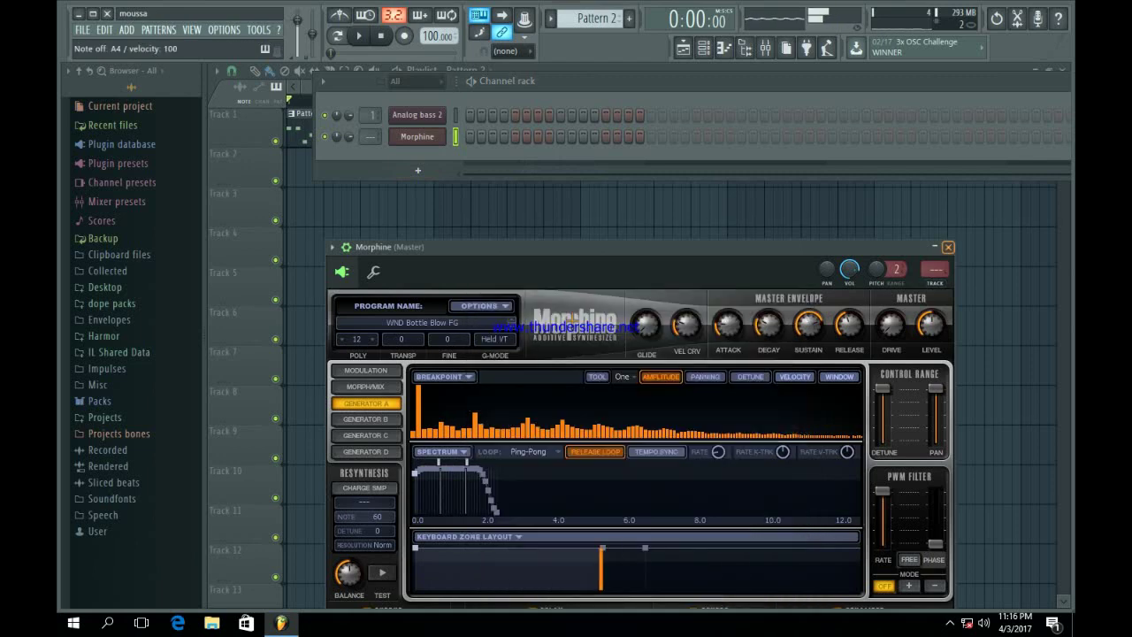
left_click(949, 246)
In Morphine's piano roll, place A4, E4 and F4 around the first three beats of bar 1, and play it in pattern mode
right_click(434, 136)
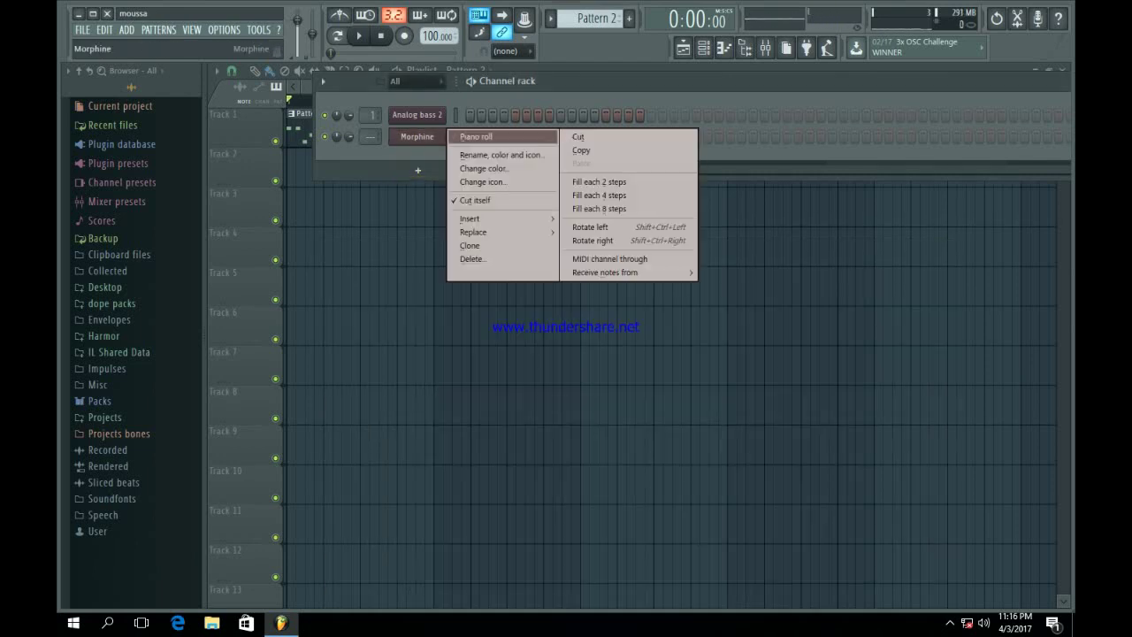
left_click(468, 135)
key("v")
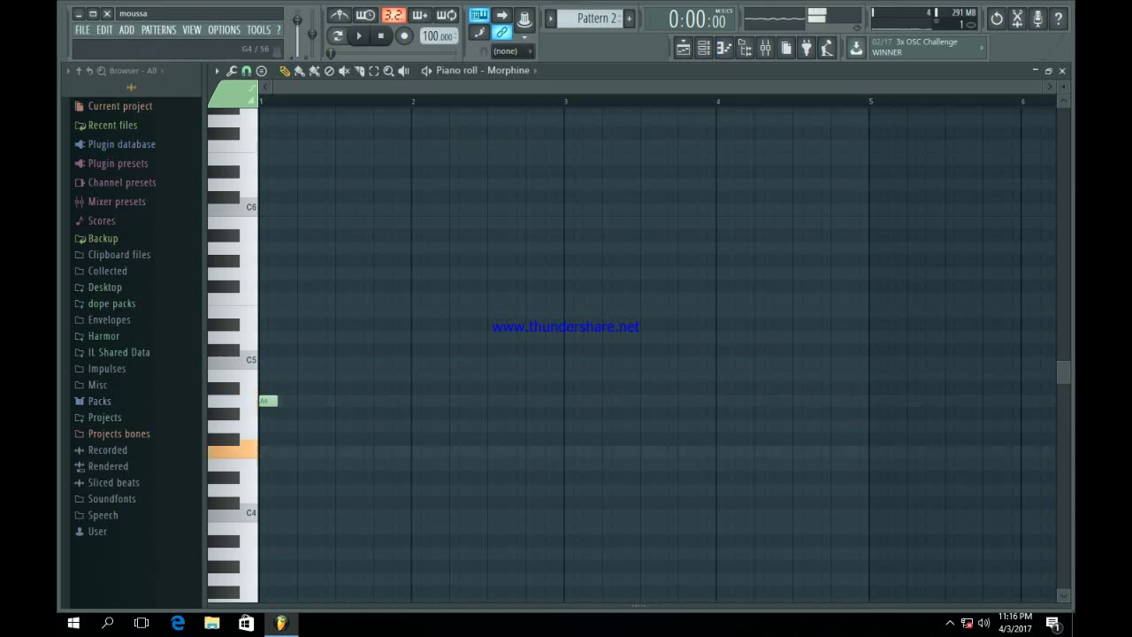
left_click(301, 462)
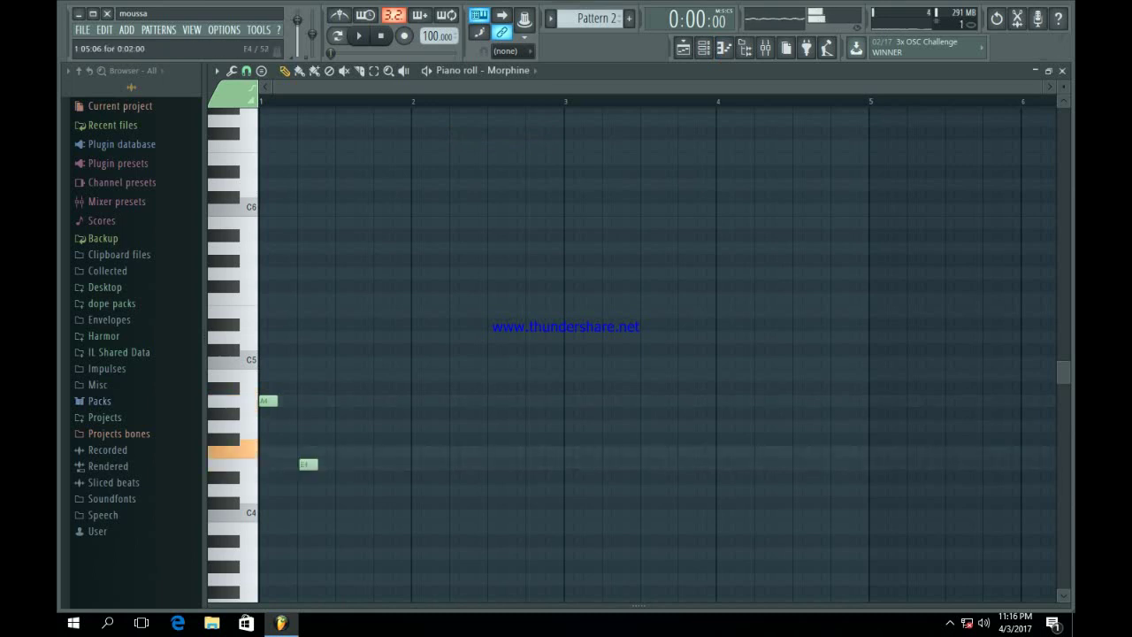
left_click(336, 452)
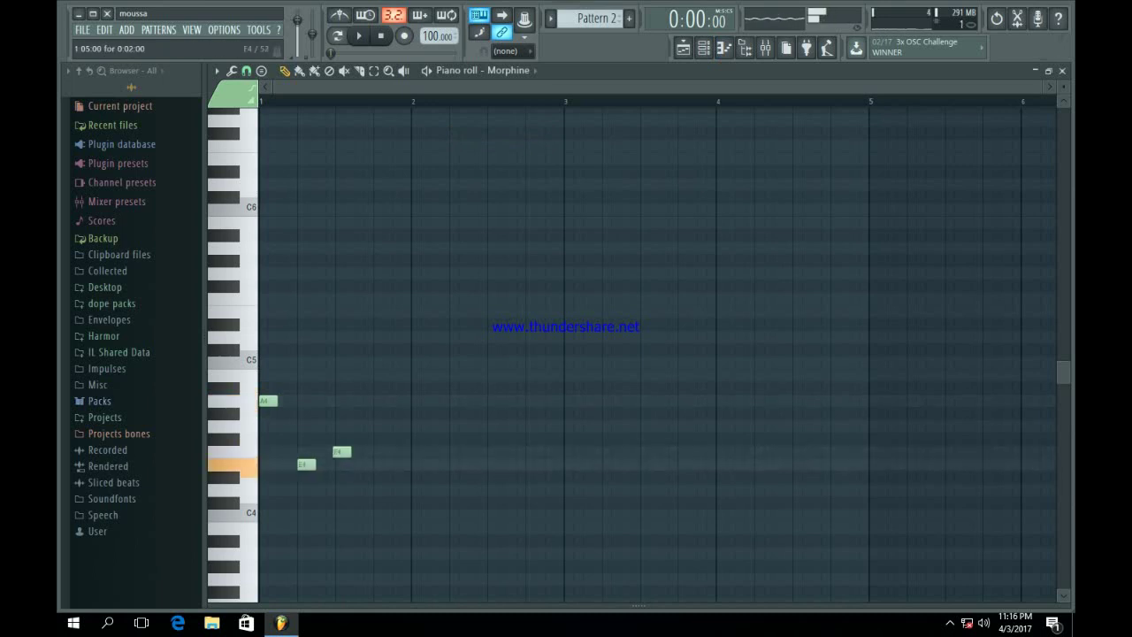
left_click(337, 36)
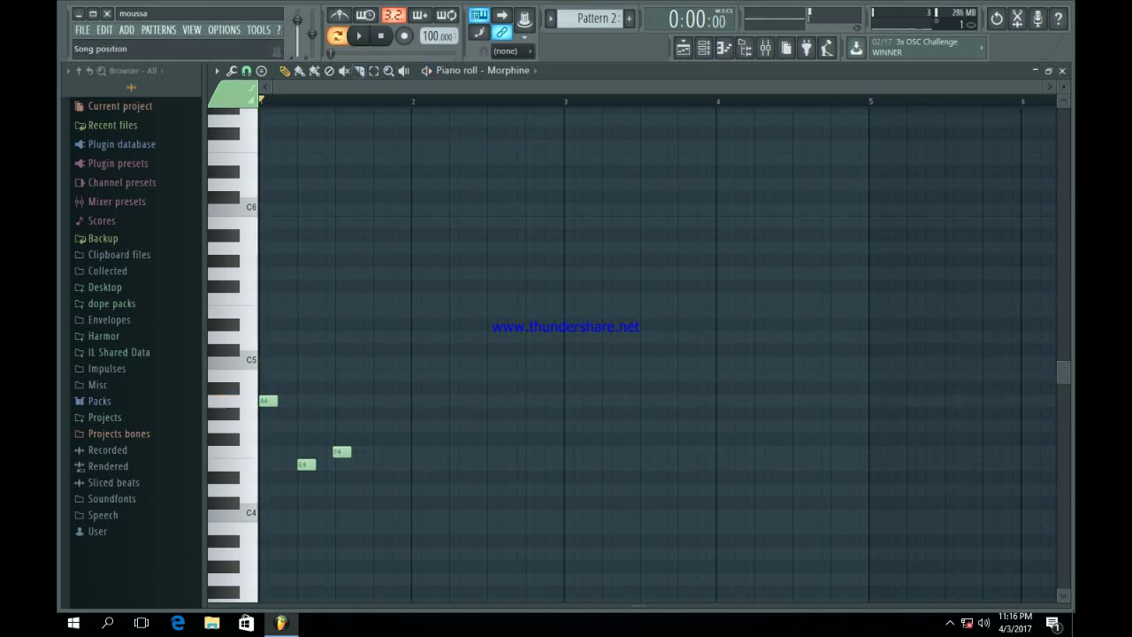
key("space")
key("space")
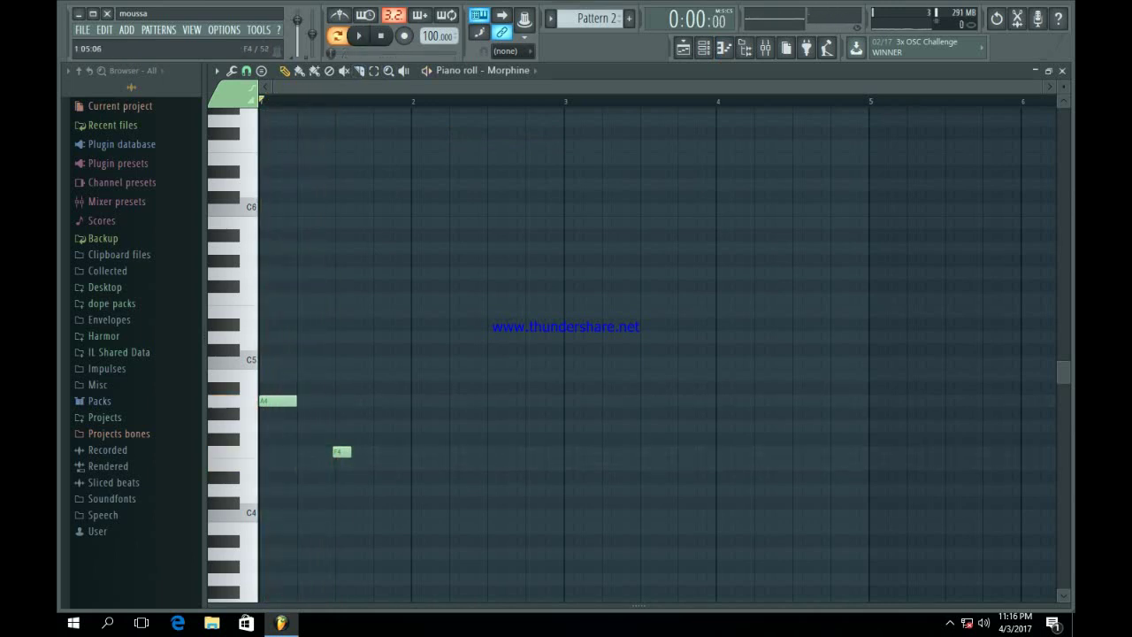
Make bar 1's A4, E4 and F4 four steps long on beats one, two and three, and play the pattern
left_click(299, 465)
key("space")
right_click(341, 452)
left_click(339, 452)
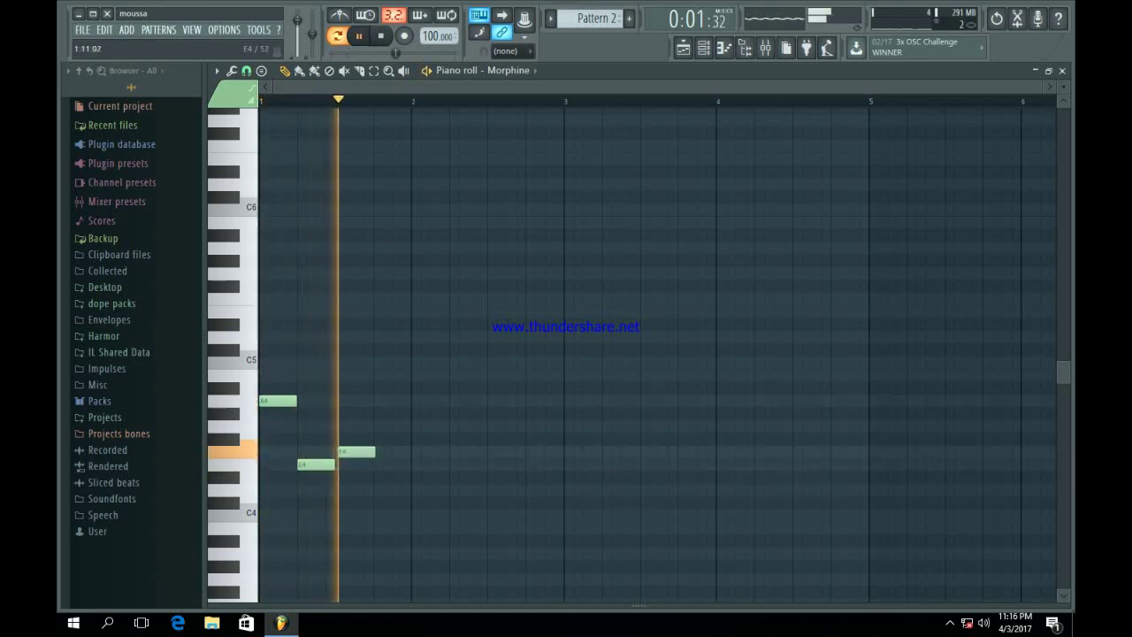
key("space")
left_click(341, 452)
key("space")
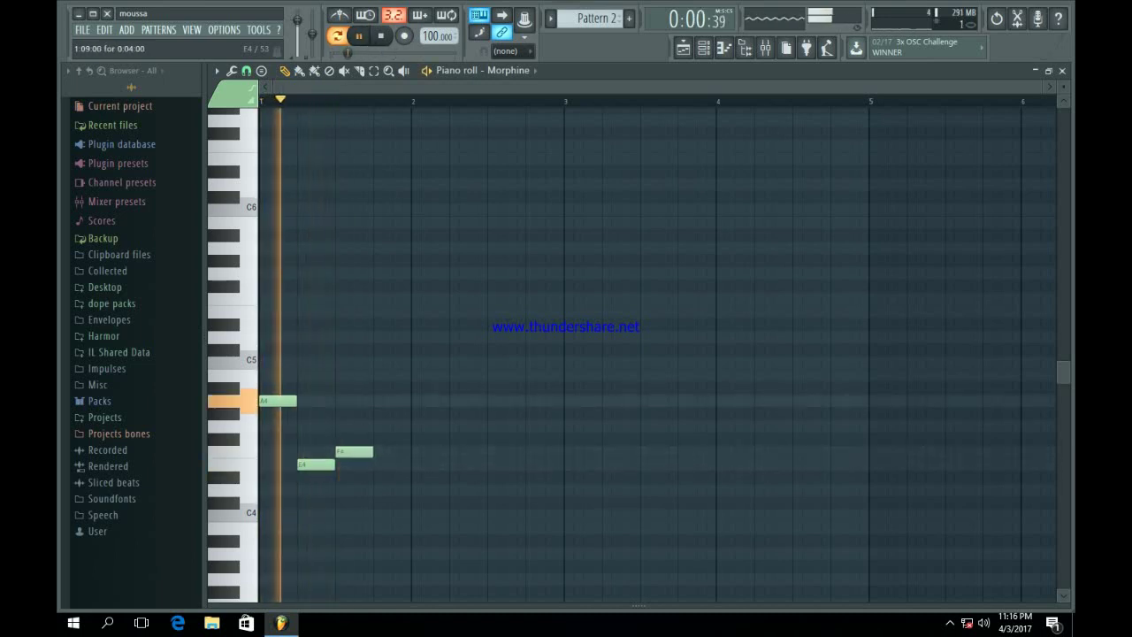
key("space")
Audition notes for the next phrase and place four-step B4 and A4 notes on the first two beats of bar 2
key("n")
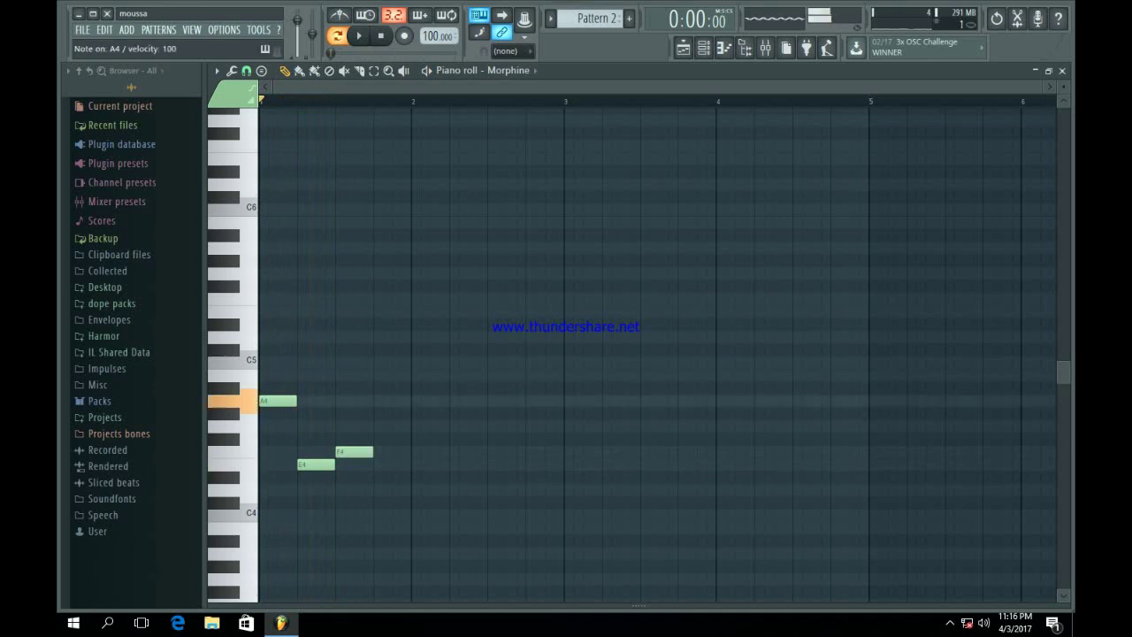
key("c")
key("v")
key("m")
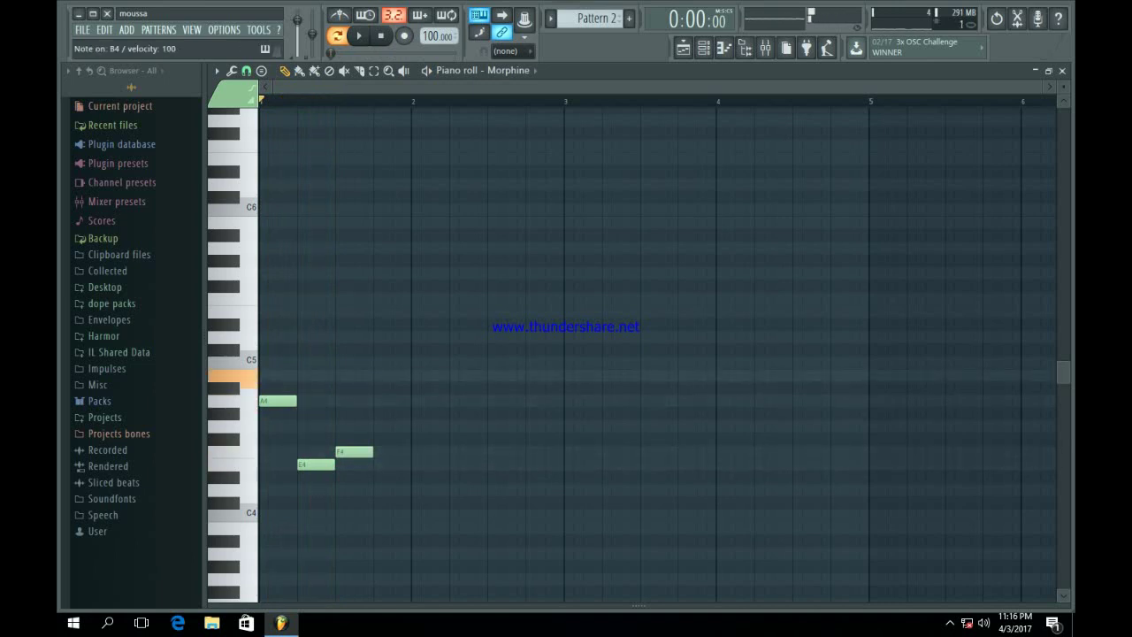
key("n")
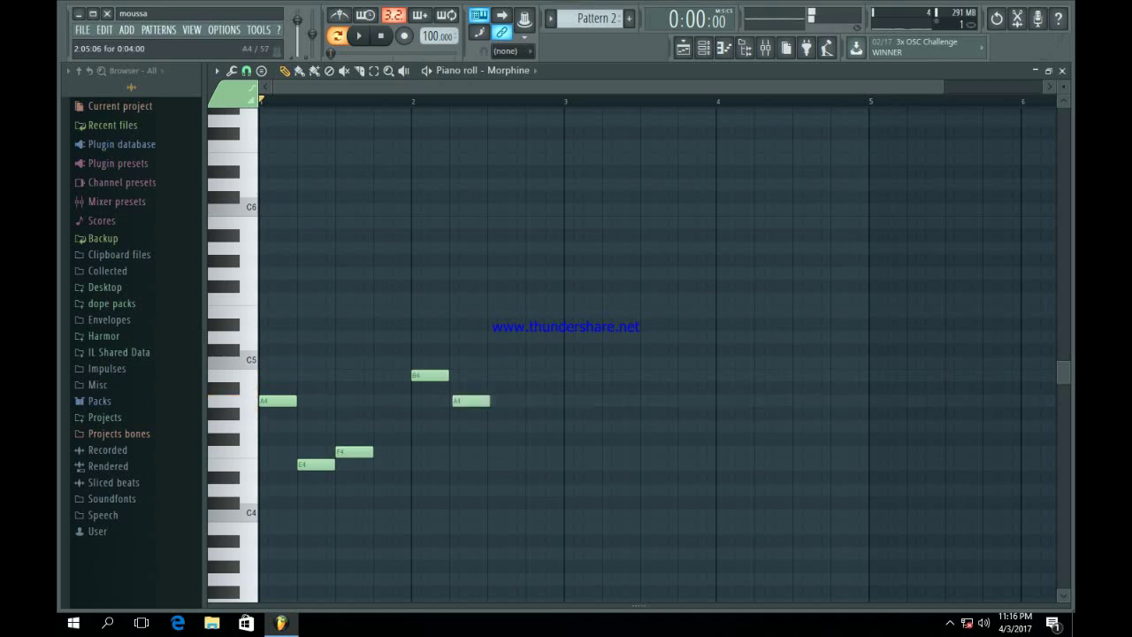
key("n")
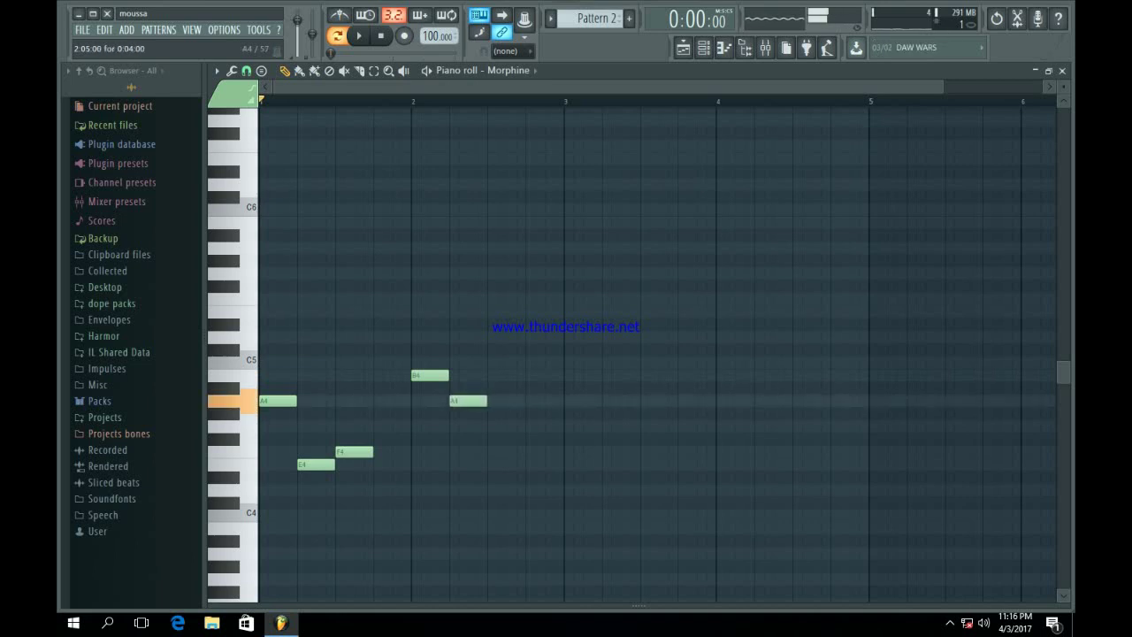
Complete bar 2 with four-step E4 and F4 notes on beats three and four, and play the pattern
key("c")
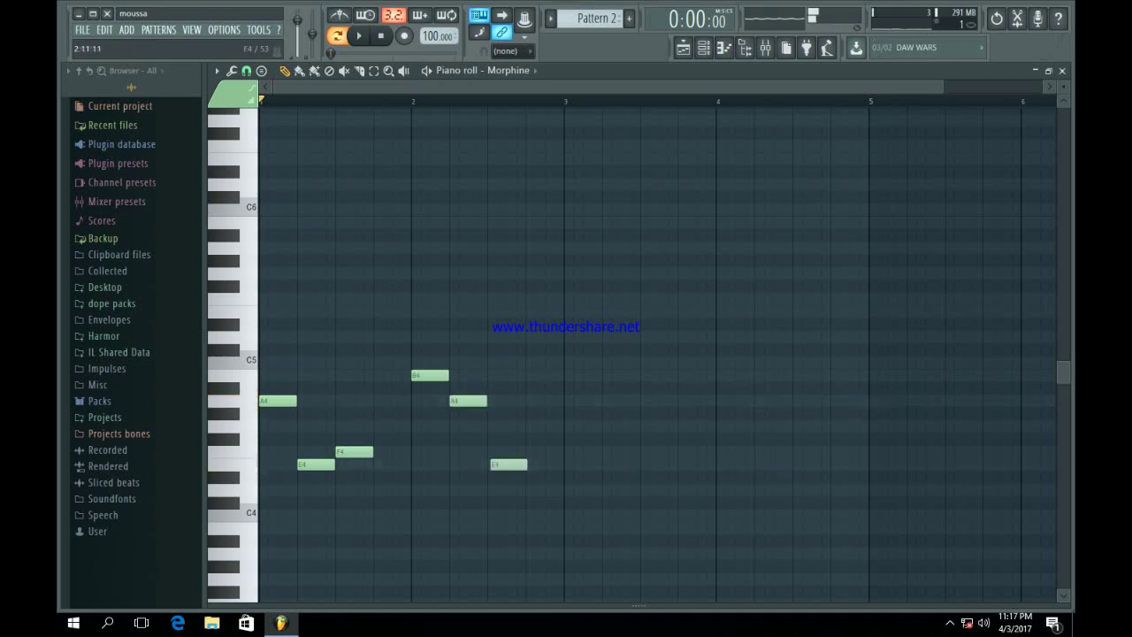
key("v")
key("c")
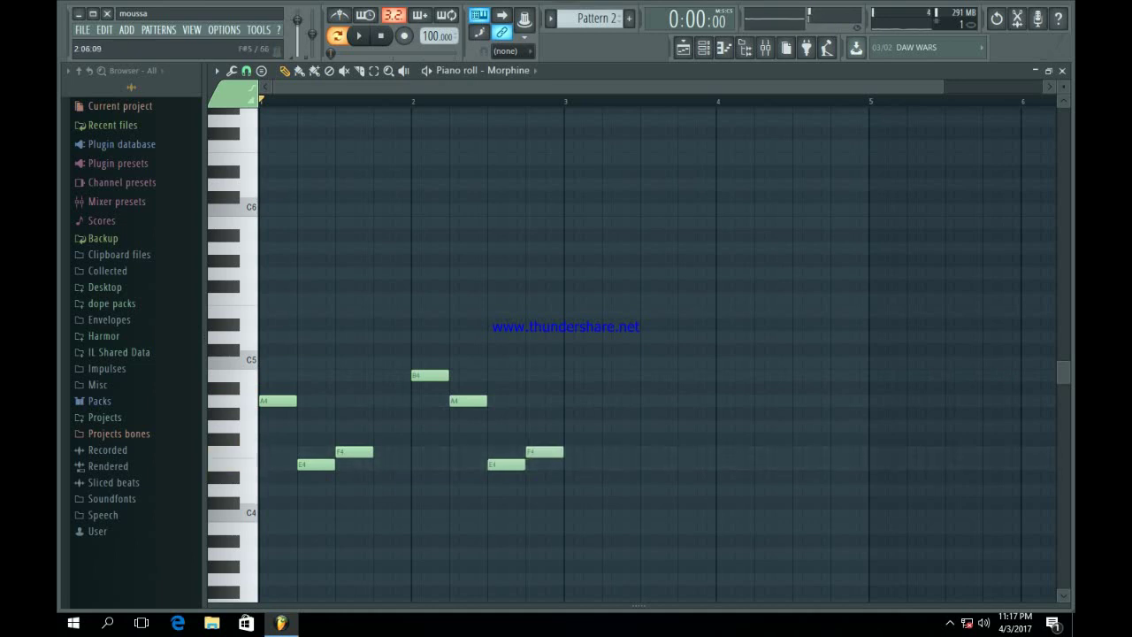
key("space")
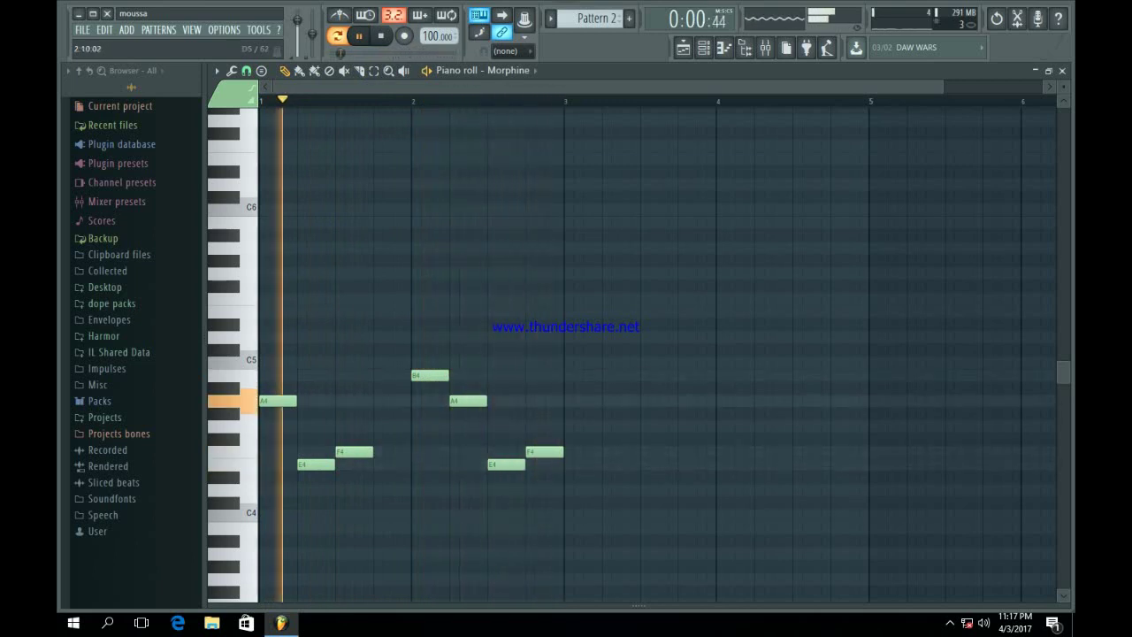
key("space")
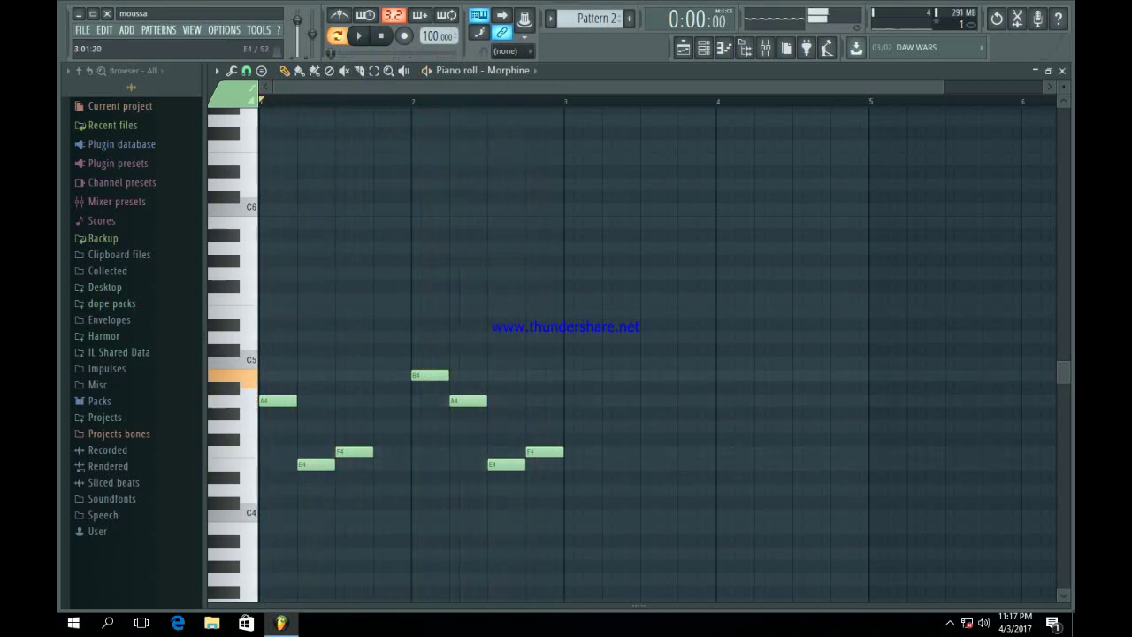
Audition the next notes, place two-step A4, E4 and F4 on the first three beats of bar 3, and play the pattern
key("m")
key("n")
key("c")
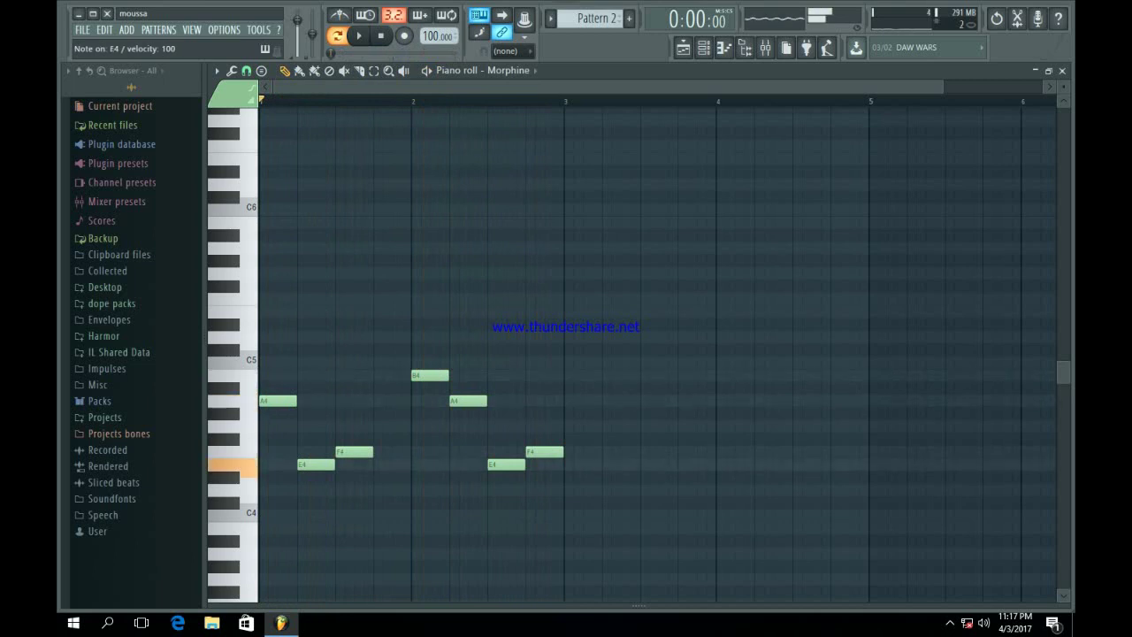
key("n")
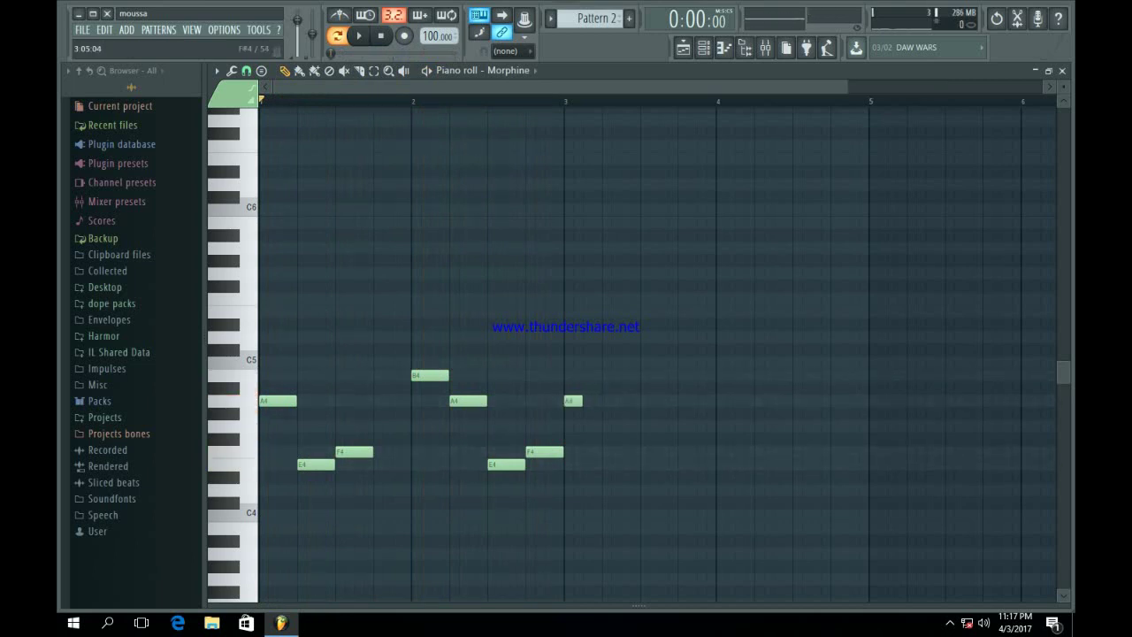
key("c")
key("v")
key("space")
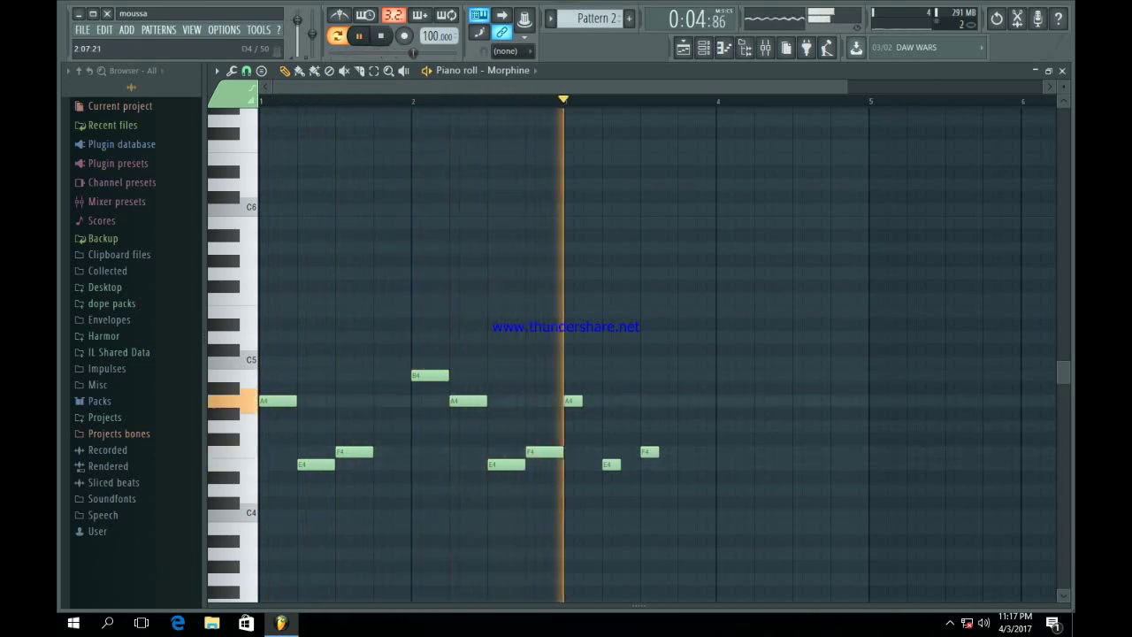
key("space")
Move bar 3's E4 to step 4 and its F4 to step 7, and play the pattern
left_click_drag(611, 465, 631, 452)
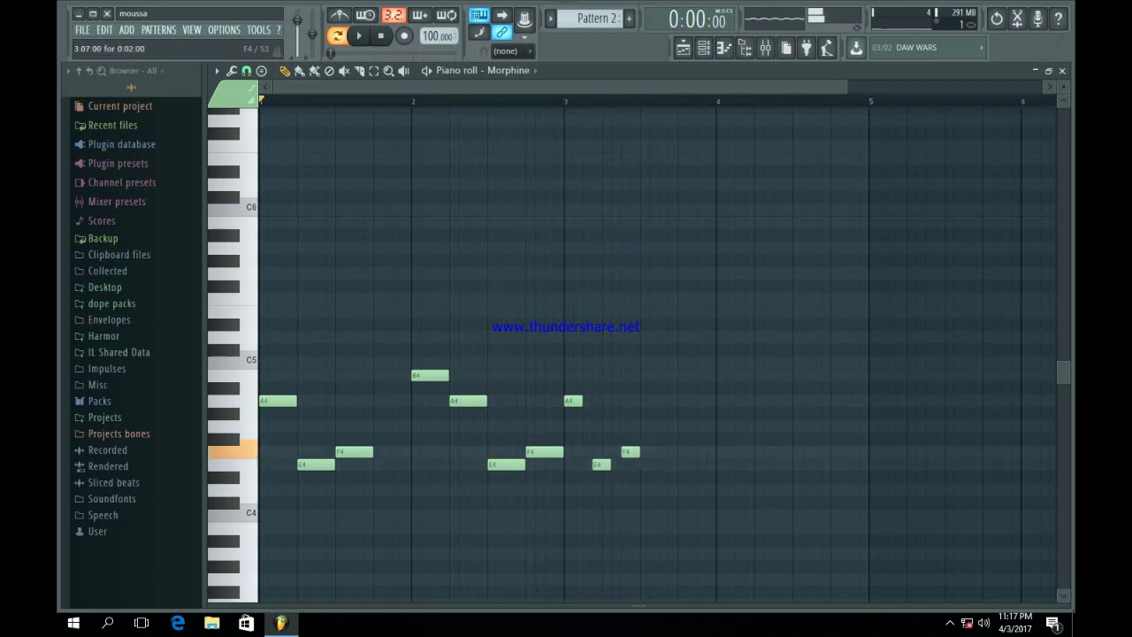
key("space")
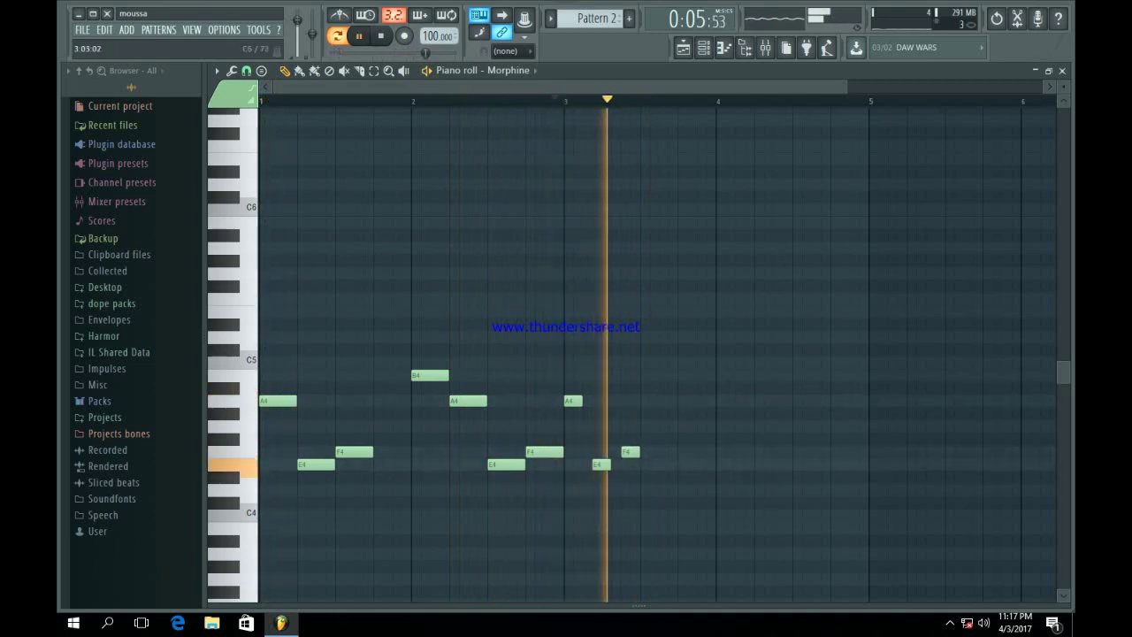
Finish bar 3 with E4 at step 13 and F4 at step 15, and fill bar 4 with B4, A4, F4, B4 and C5
left_click(683, 465)
key("space")
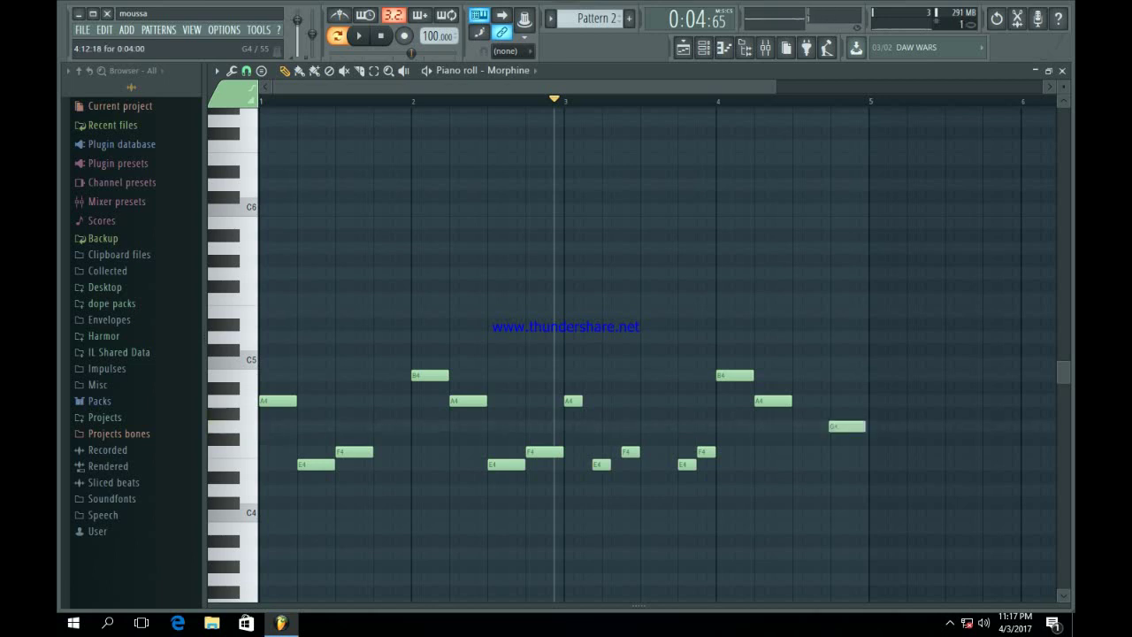
left_click_drag(820, 426, 804, 452)
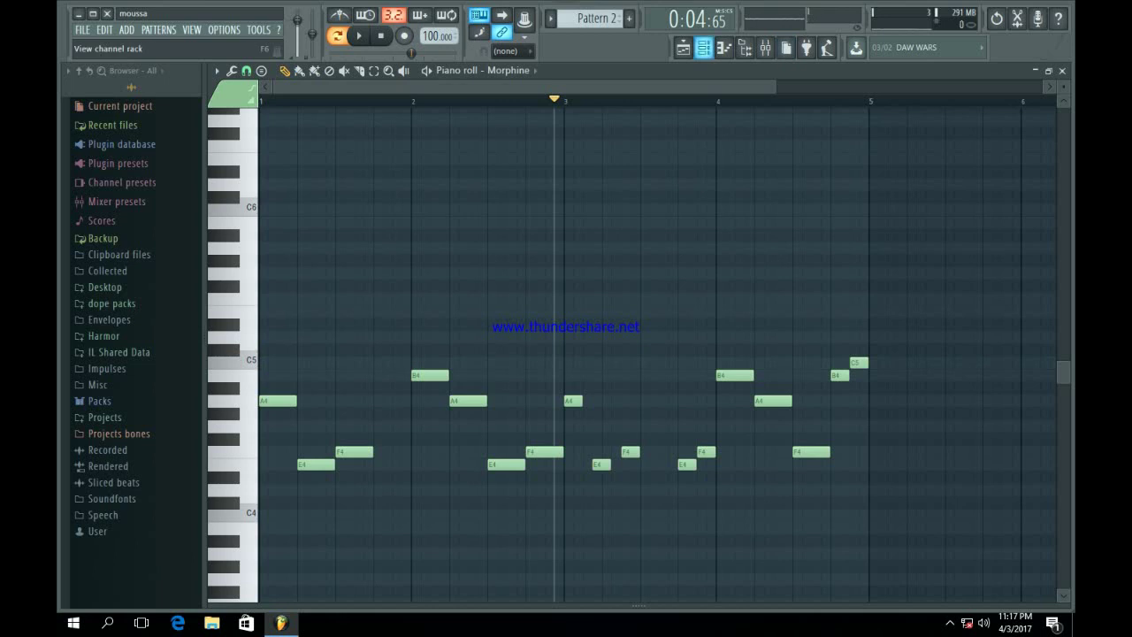
Play the project and place four Pattern 2 clips on Track 2 from bar 1 through bar 16 of the playlist
key("F5")
key("space")
left_click_drag(306, 168, 830, 168)
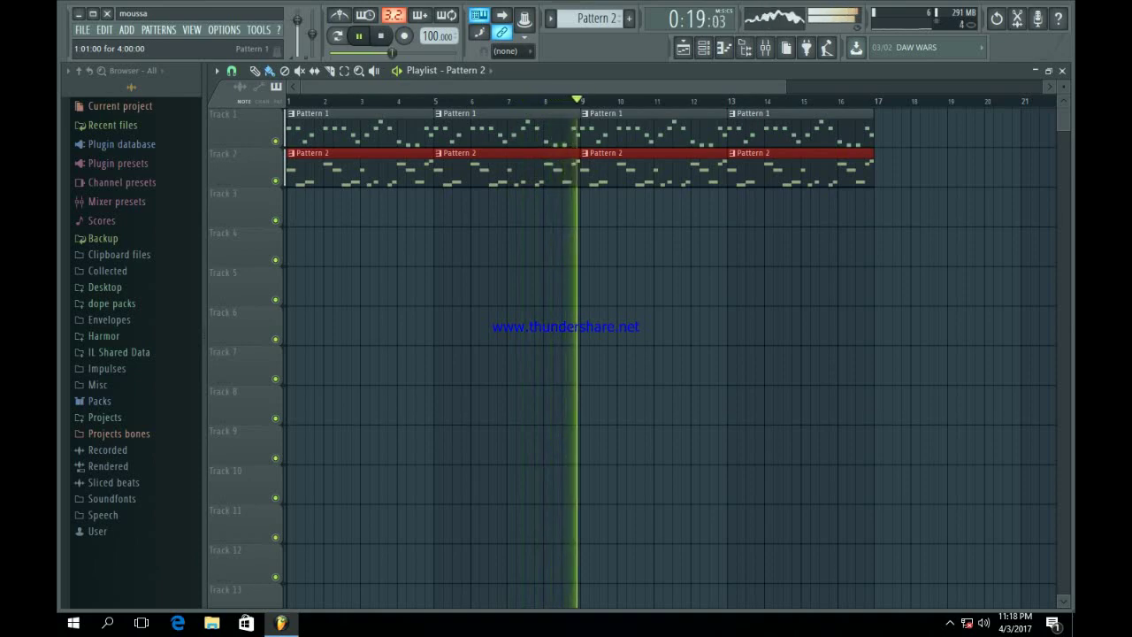
key("space")
Delete the F4 at step 15 of bar 3 in Pattern 2's Morphine melody, and play the playlist from the middle of bar 6
double_click(514, 169)
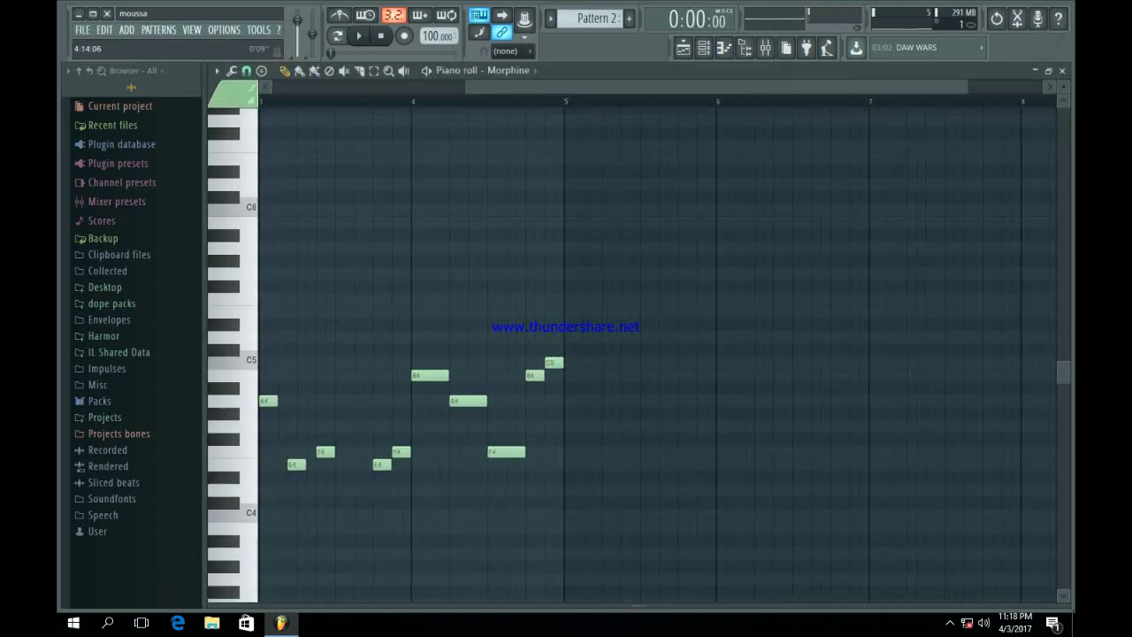
scroll(514, 439, "left", 1)
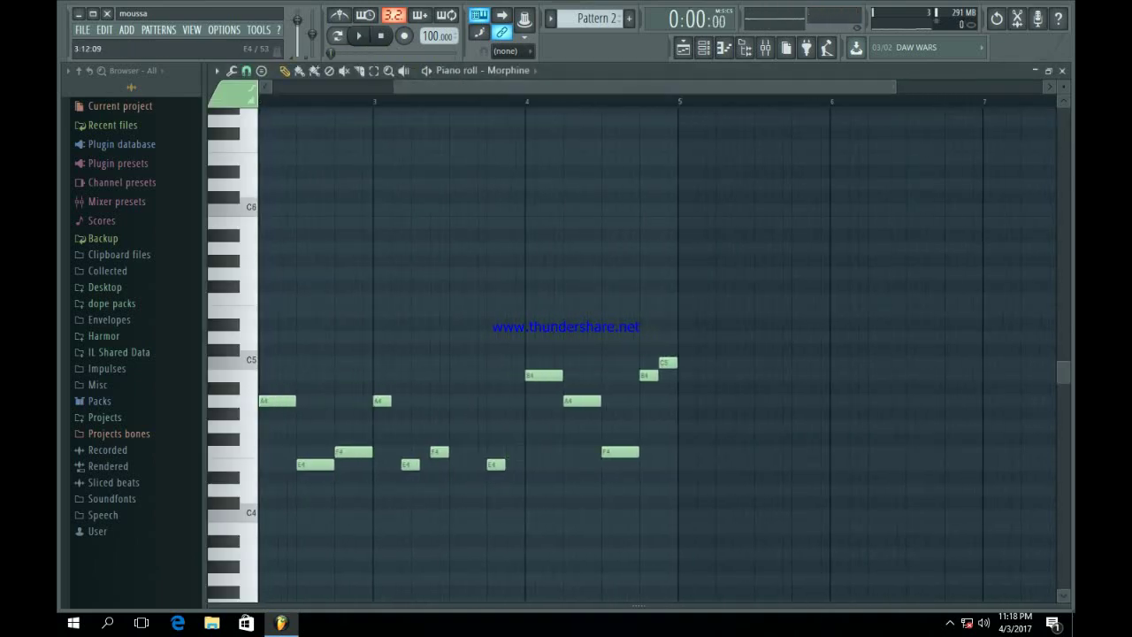
left_click(683, 47)
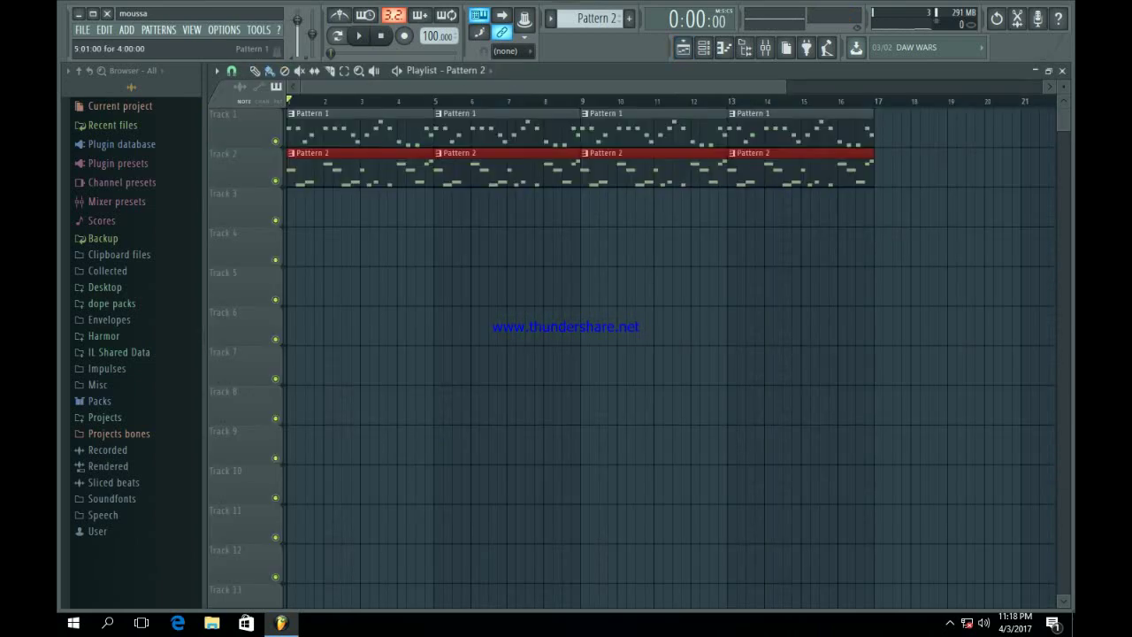
left_click(491, 101)
key("space")
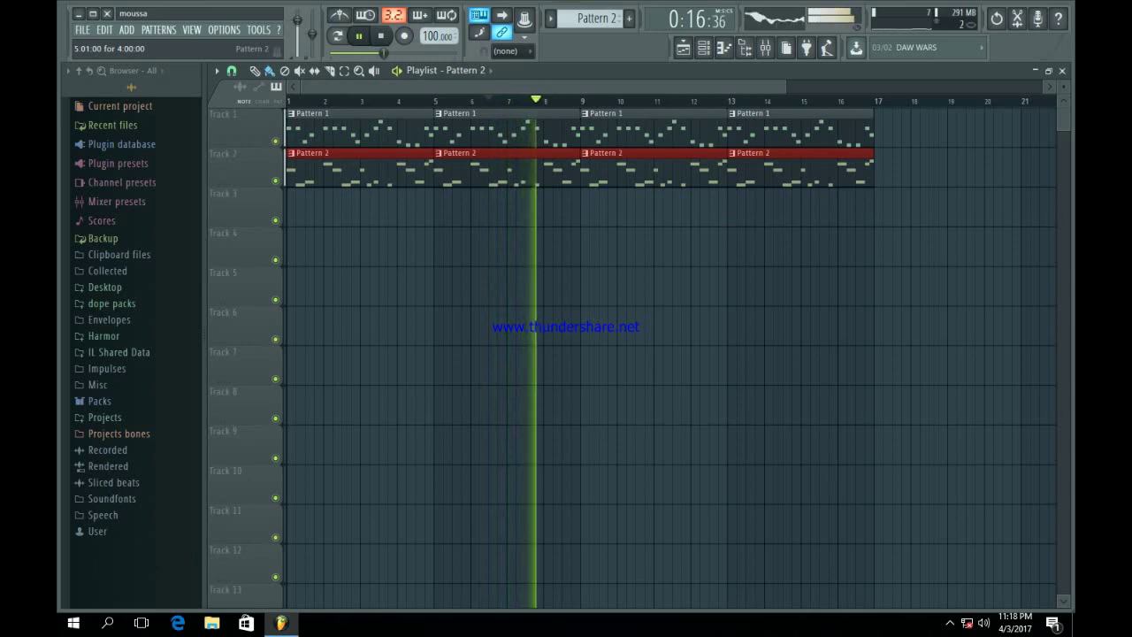
key("space")
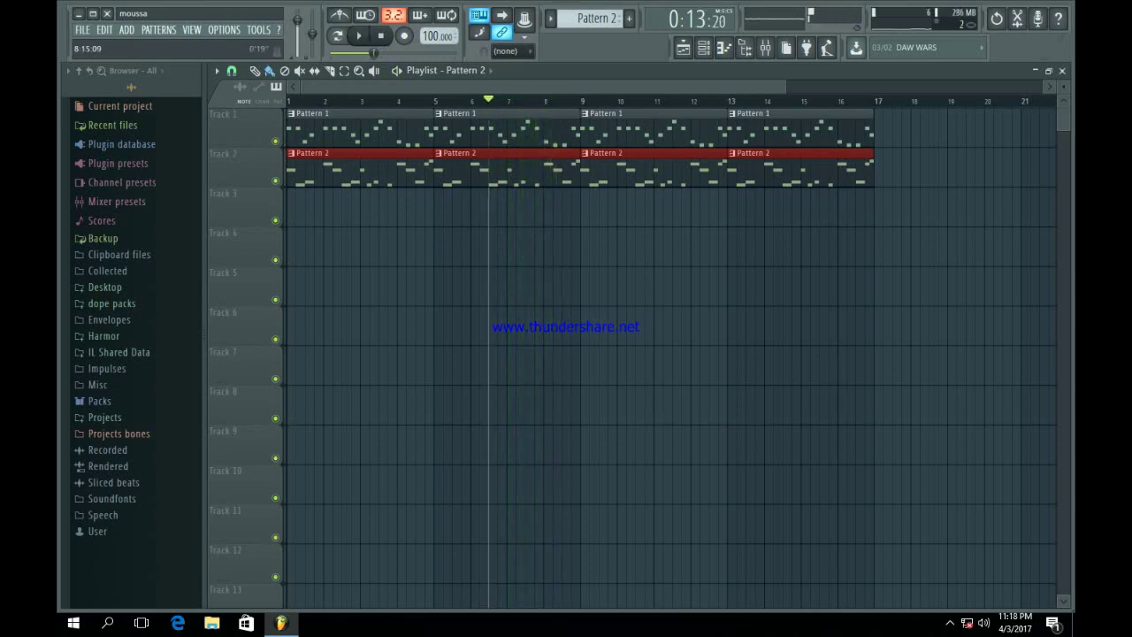
Move the first E4 in bar 3 of Pattern 2 to step 7 and the F4 to step 9, and play the song
left_click_drag(785, 86, 587, 87)
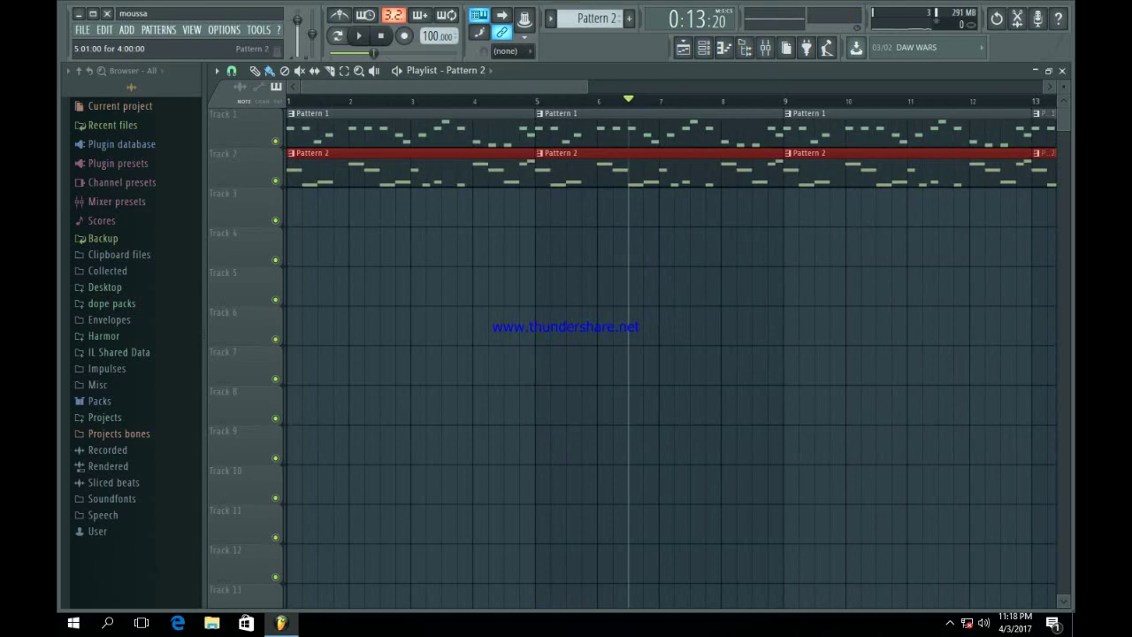
double_click(680, 168)
left_click_drag(649, 87, 527, 87)
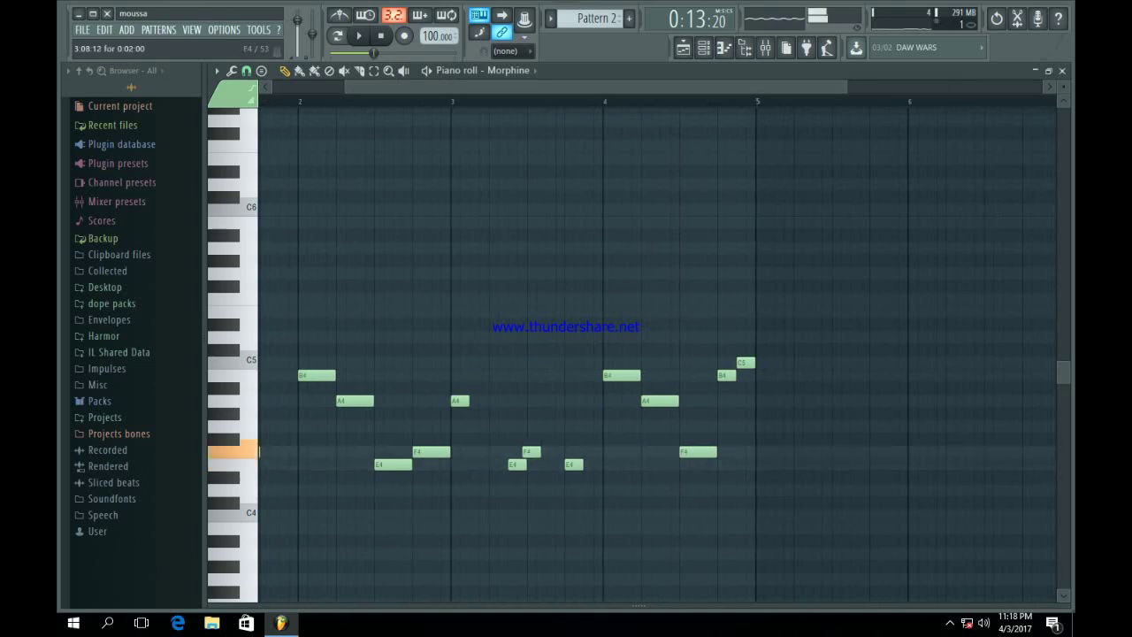
key("space")
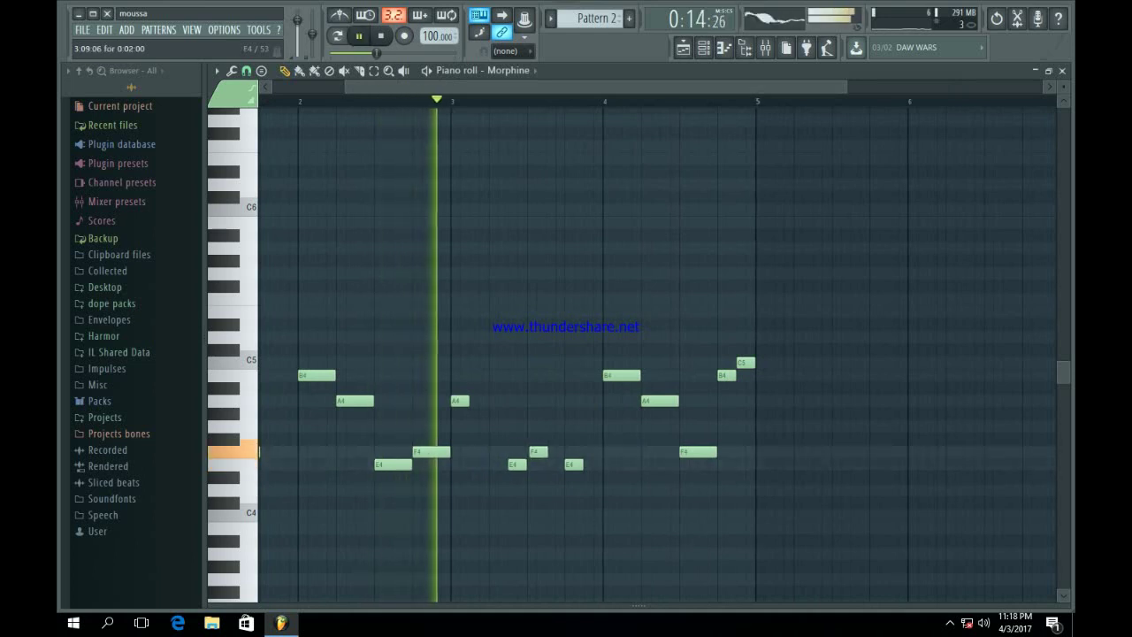
double_click(538, 452)
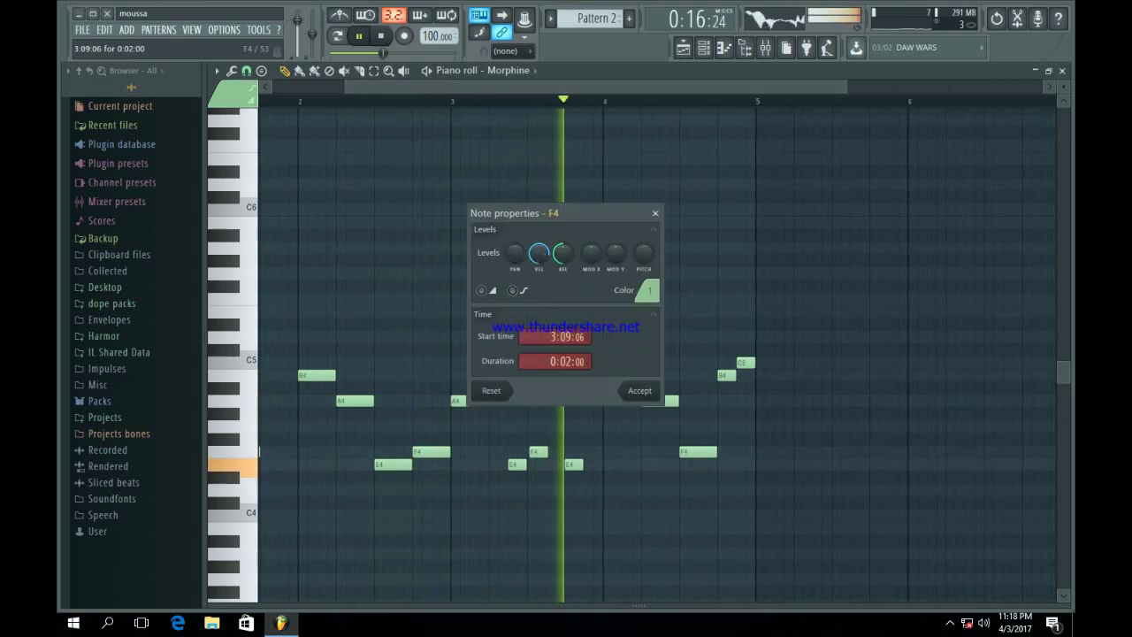
left_click(656, 213)
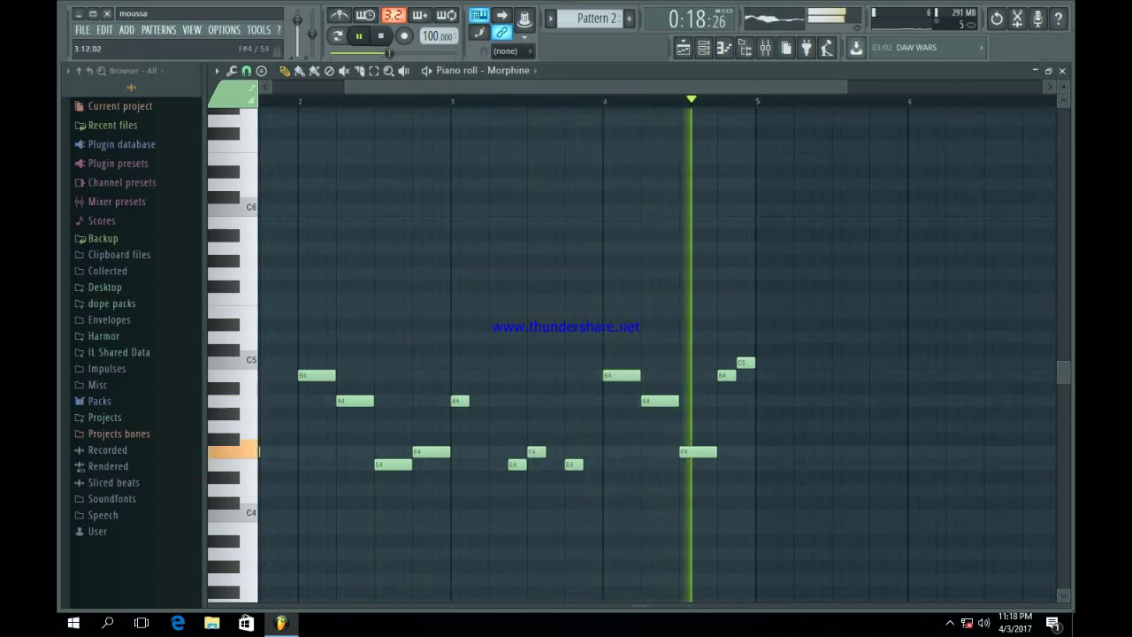
key("F5")
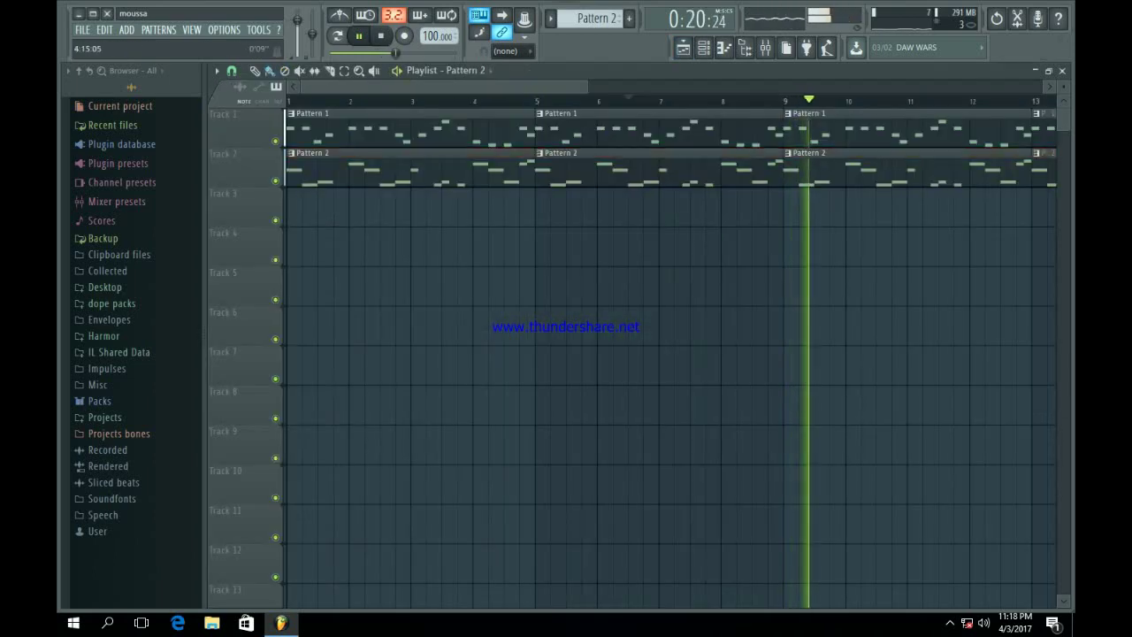
left_click_drag(587, 87, 1042, 86)
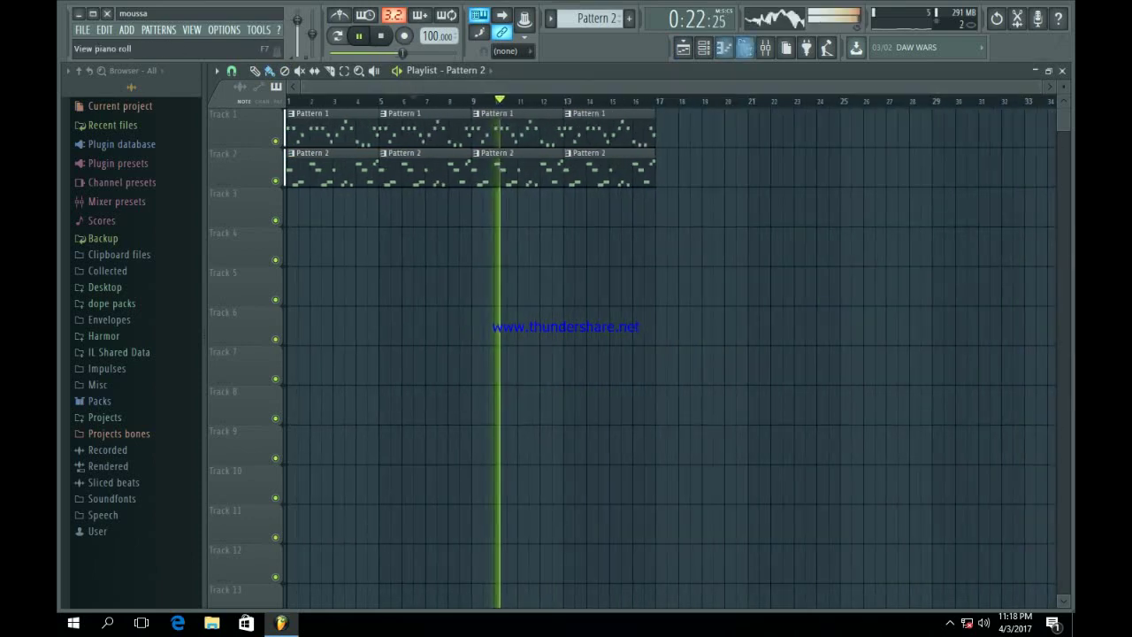
key("space")
Create Pattern 3 and add a second Morphine channel to the channel rack
left_click(704, 48)
key("F4")
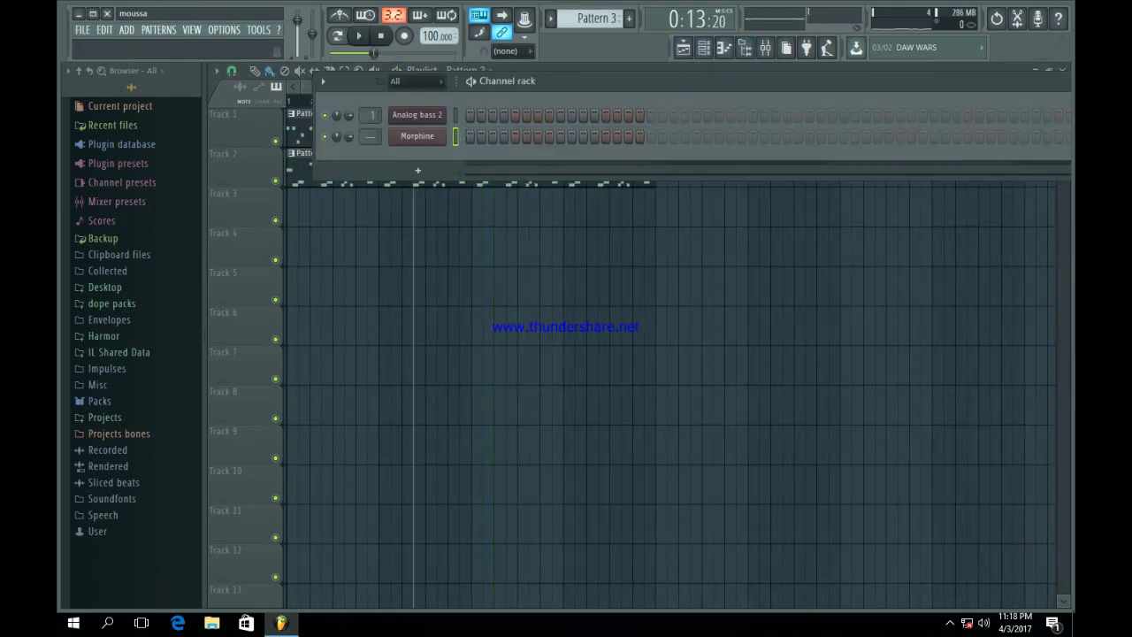
left_click(418, 170)
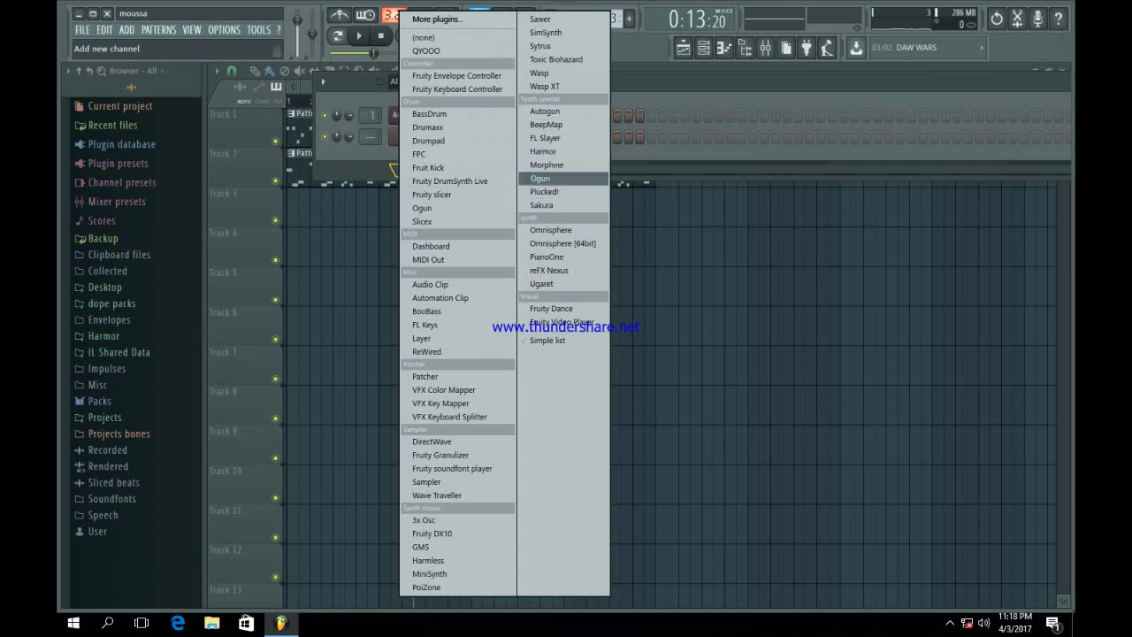
left_click(546, 165)
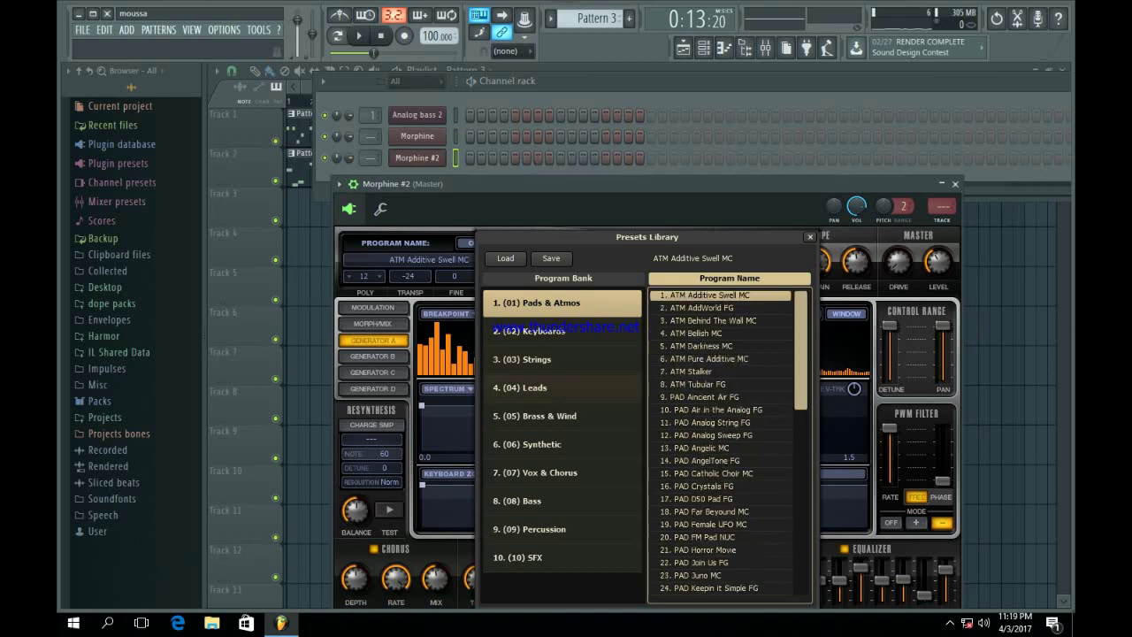
left_click(956, 184)
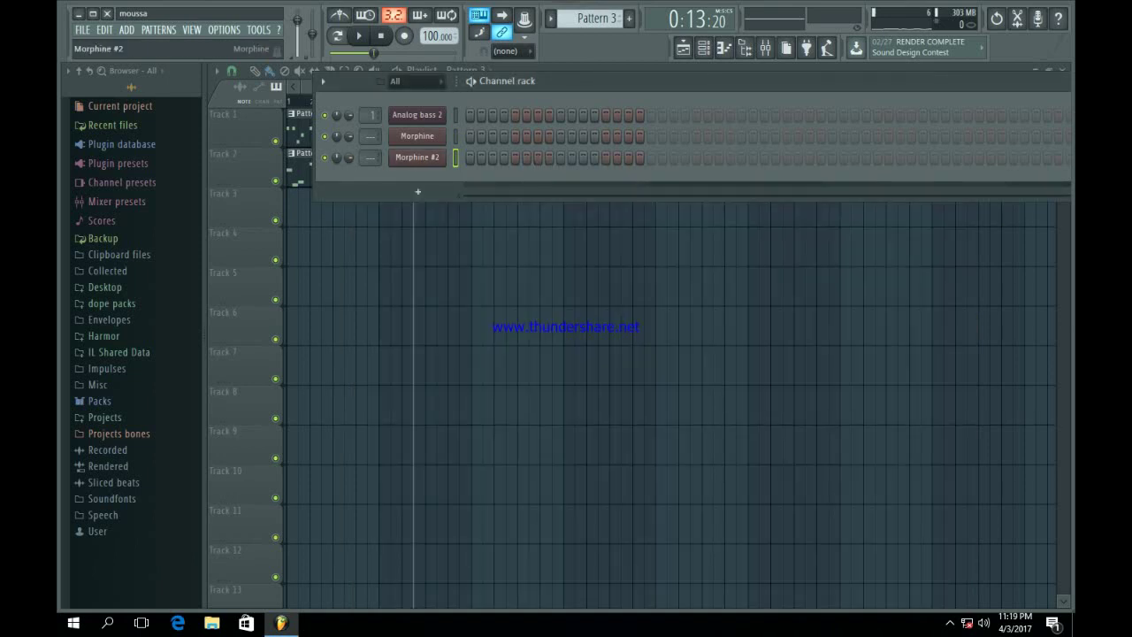
Replace the Morphine #2 channel with Toxic Biohazard
right_click(443, 156)
left_click(477, 253)
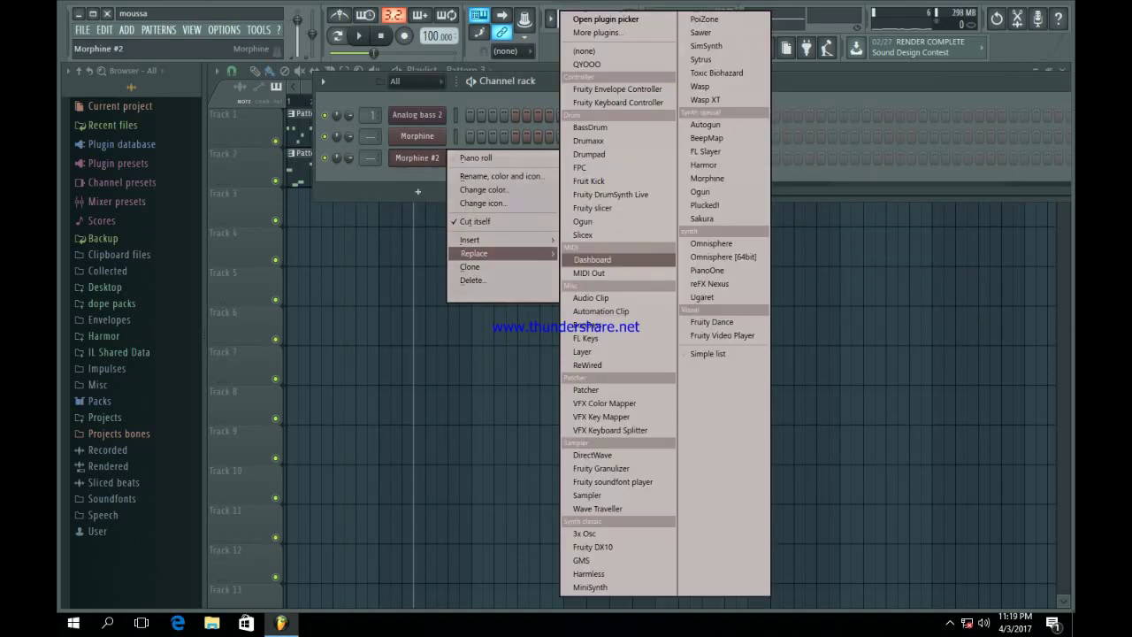
left_click(717, 73)
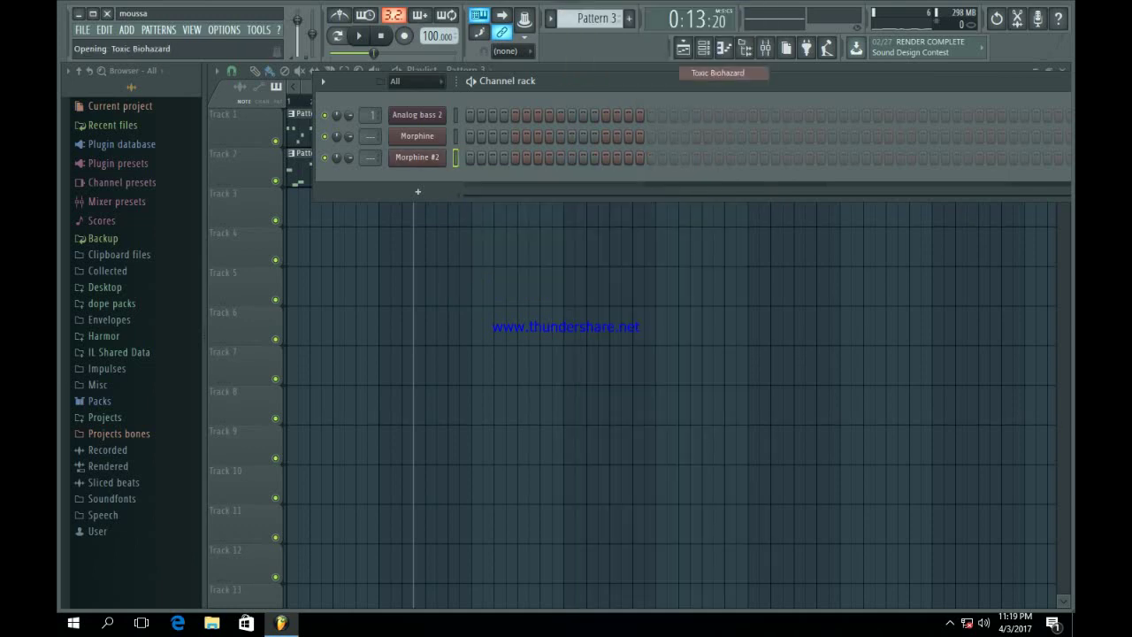
Load the EthnicString preset from Toxic Biohazard's Leads bank, audition it and close the plugin
left_click(632, 248)
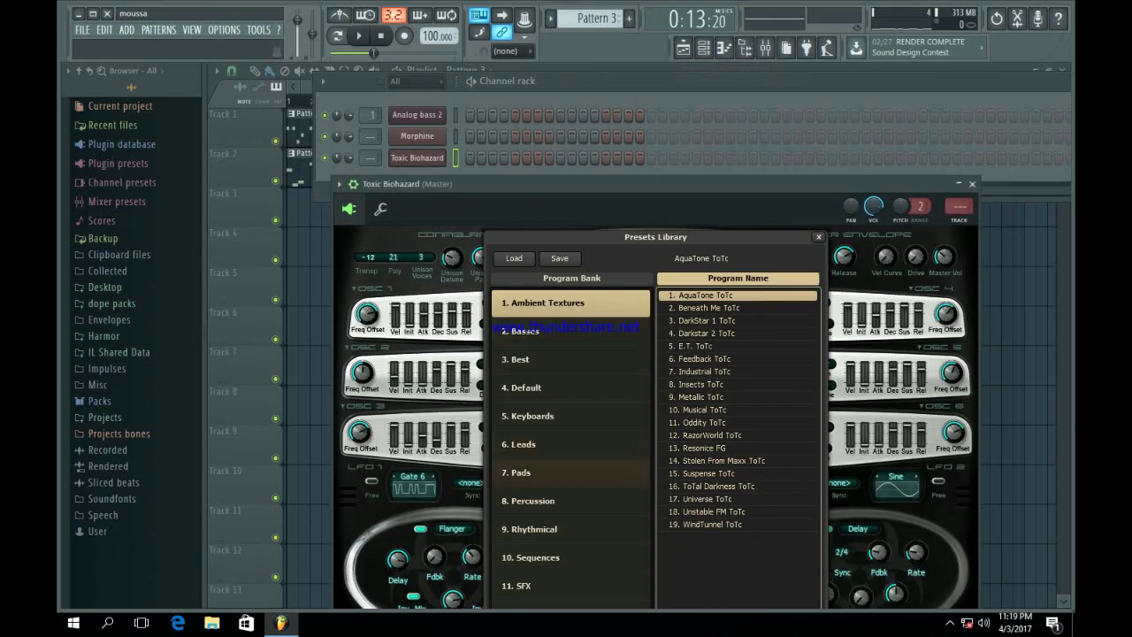
left_click_drag(610, 182, 617, 117)
left_click(580, 378)
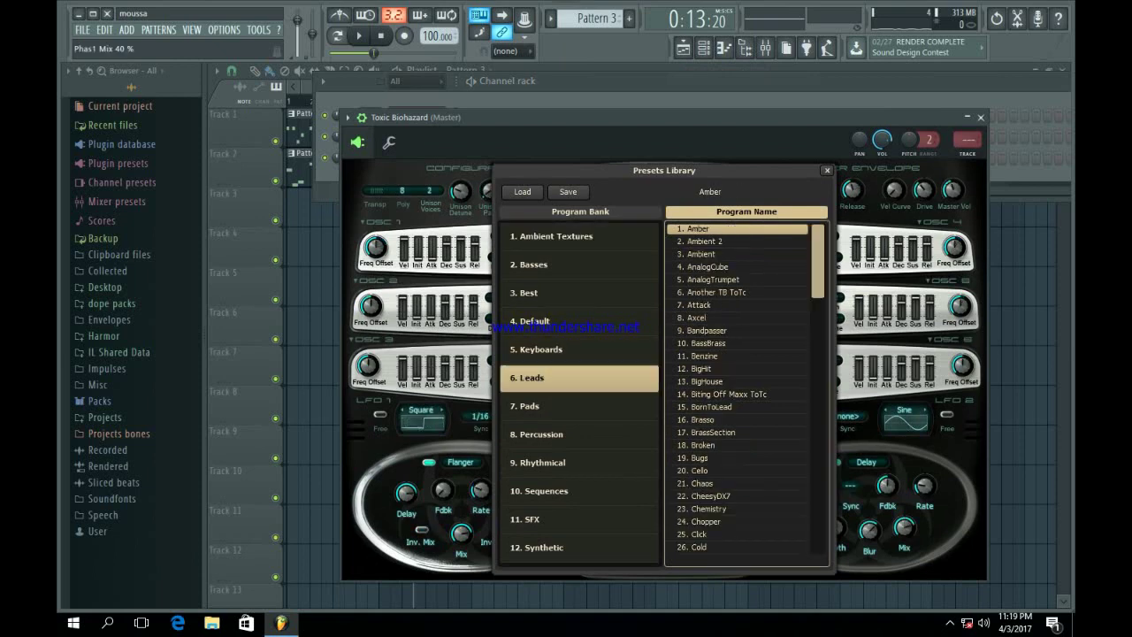
scroll(738, 445, "down", 7)
scroll(738, 458, "down", 1)
left_click(717, 470)
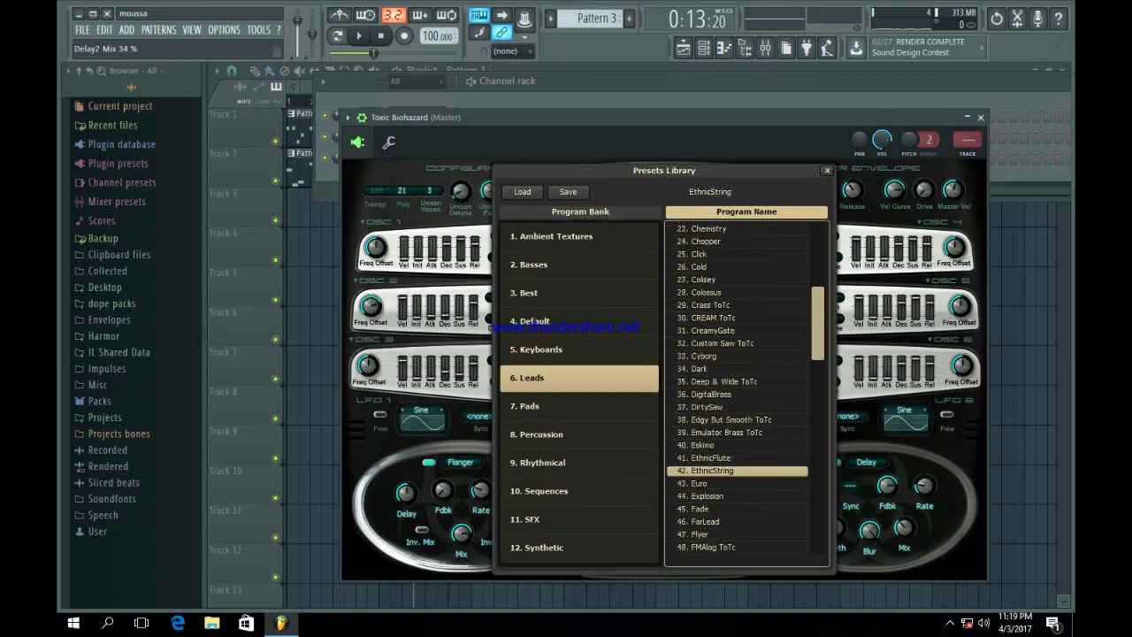
left_click(827, 170)
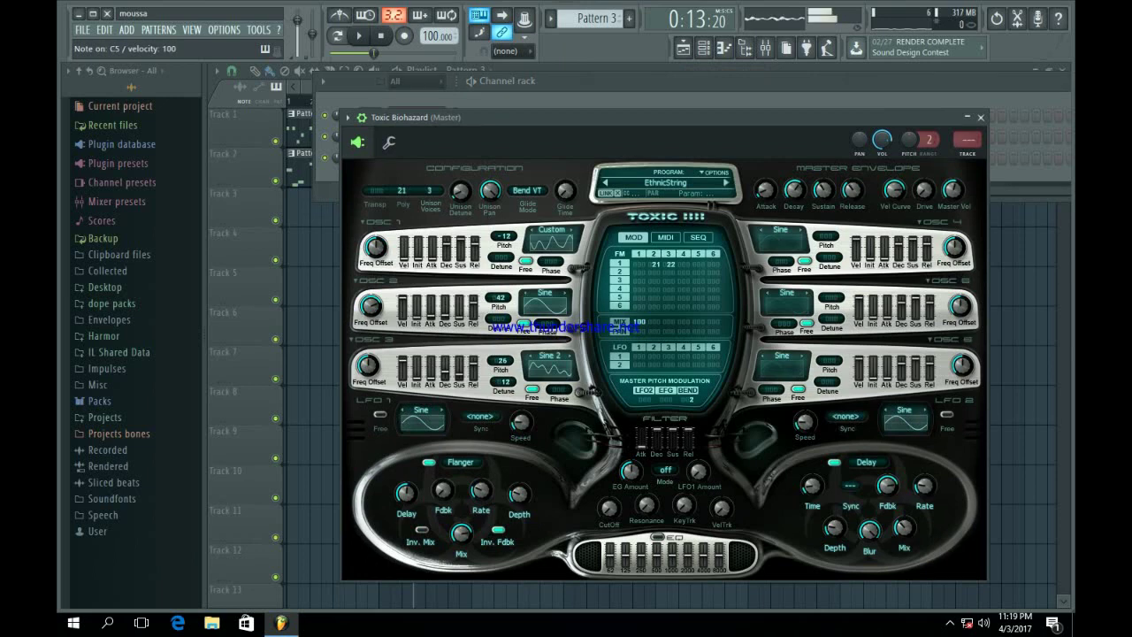
left_click(980, 117)
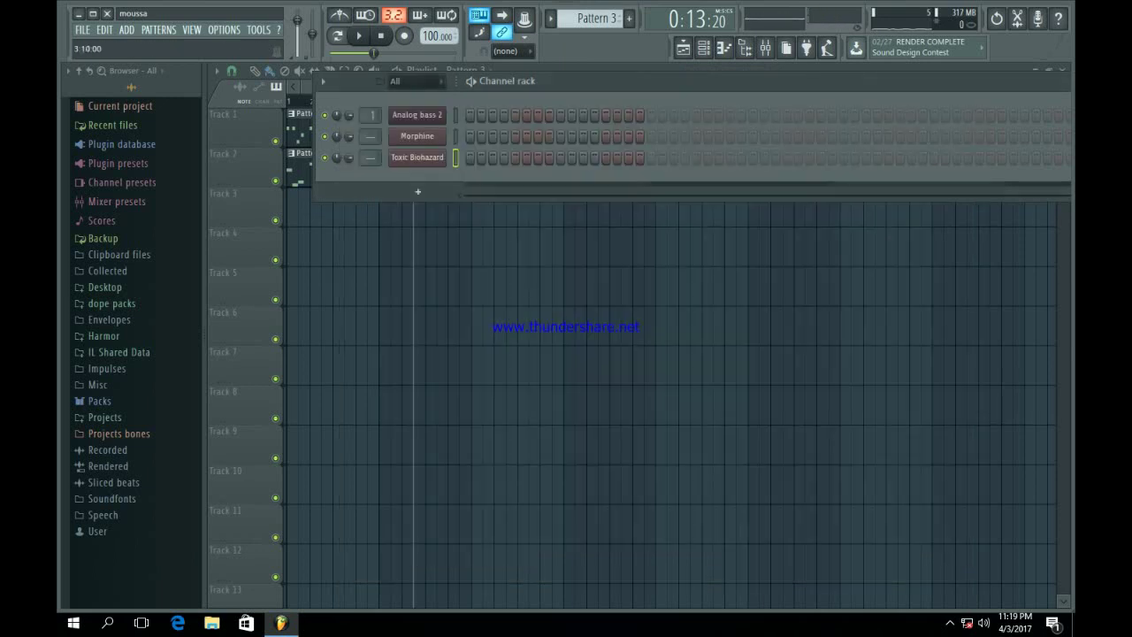
left_click(77, 13)
left_click(950, 623)
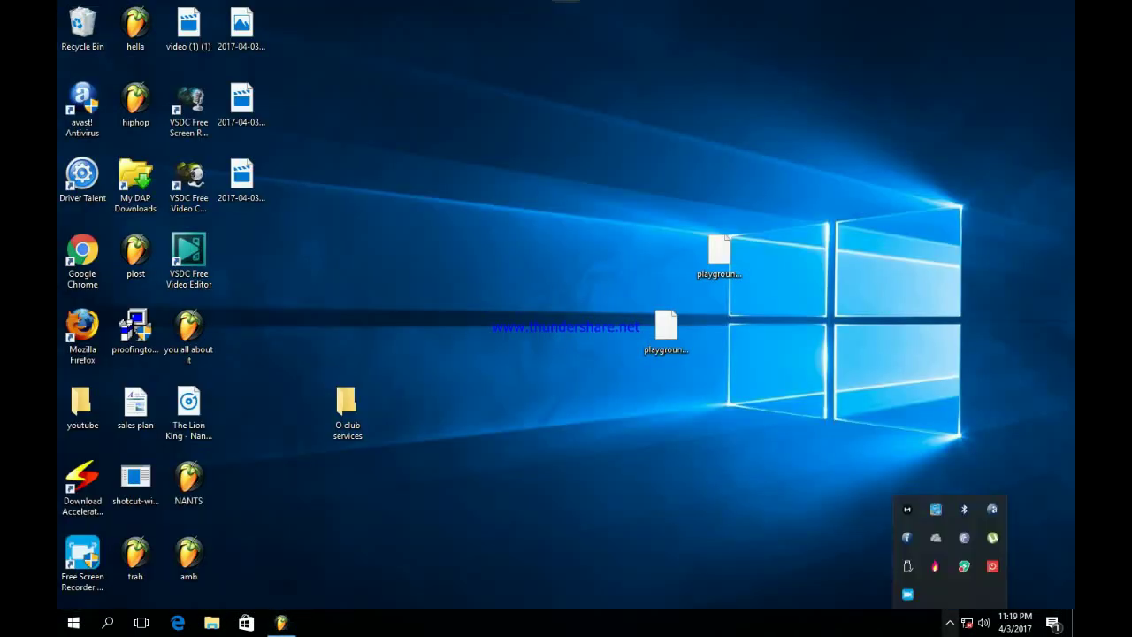
left_click(907, 594)
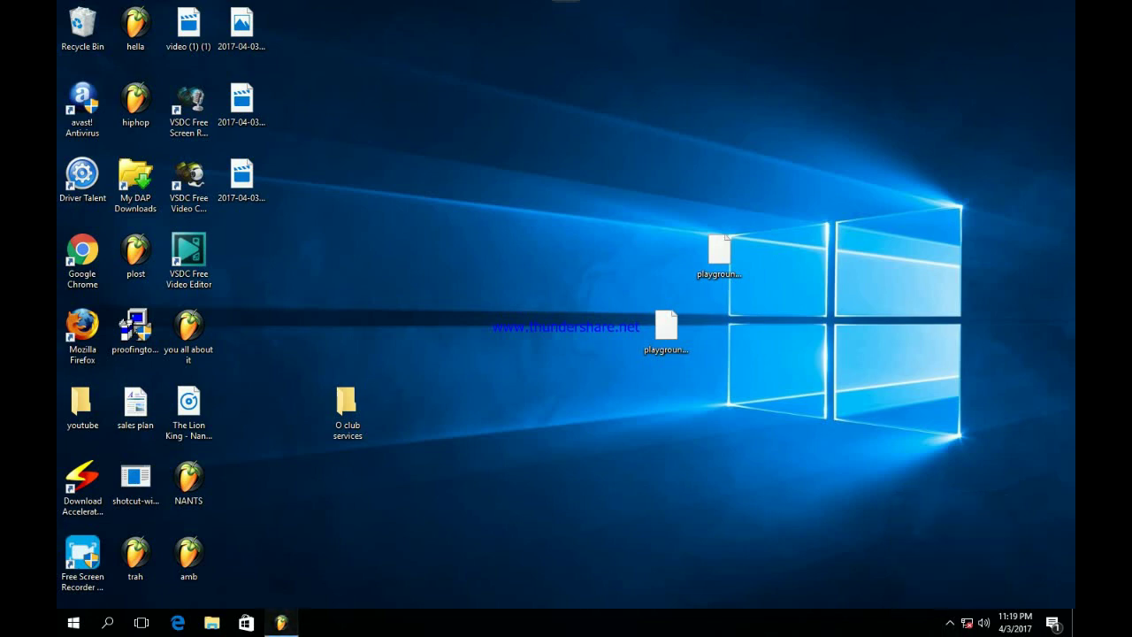
left_click(282, 622)
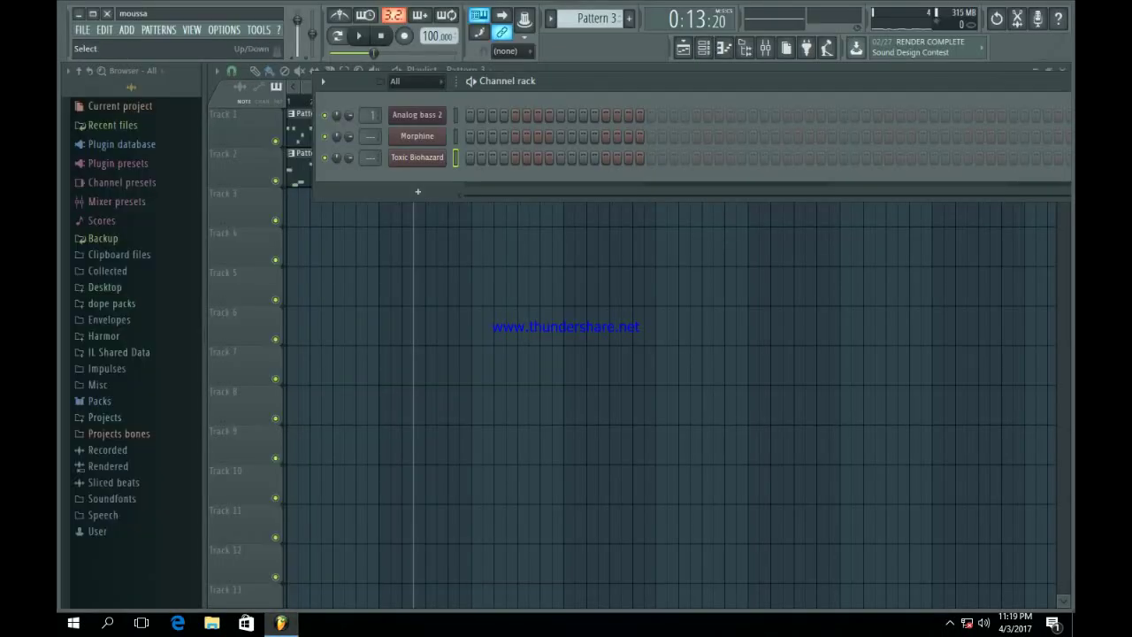
Copy Pattern 2's Morphine notes into the Toxic Biohazard channel of Pattern 3, and play them in the piano roll
left_click(294, 168)
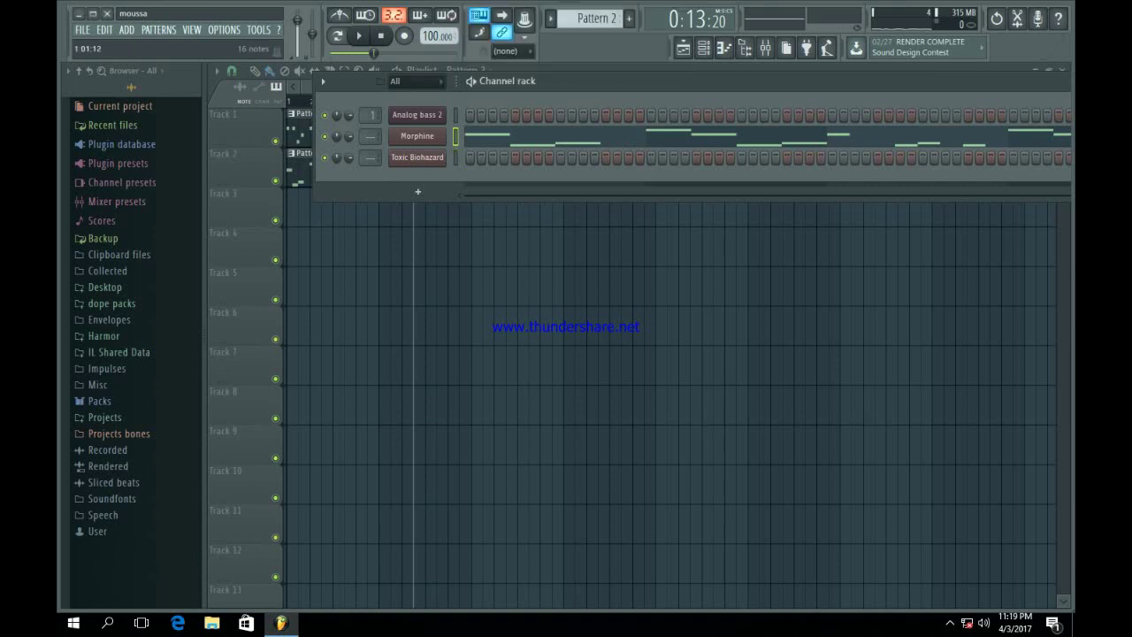
scroll(597, 17, "down", 1)
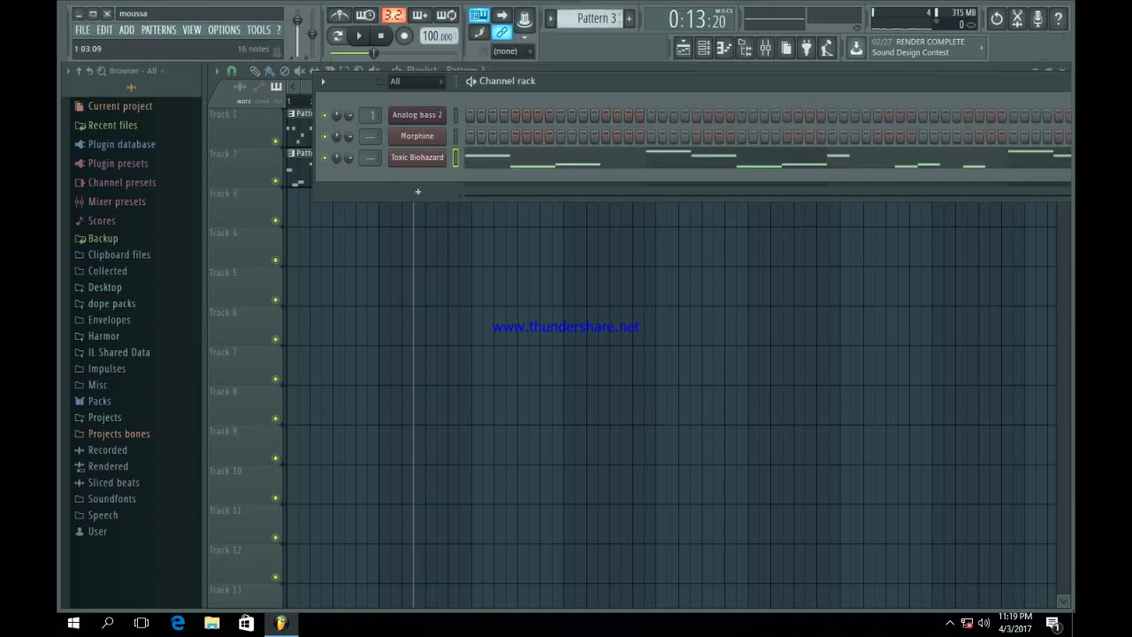
left_click(601, 157)
key("space")
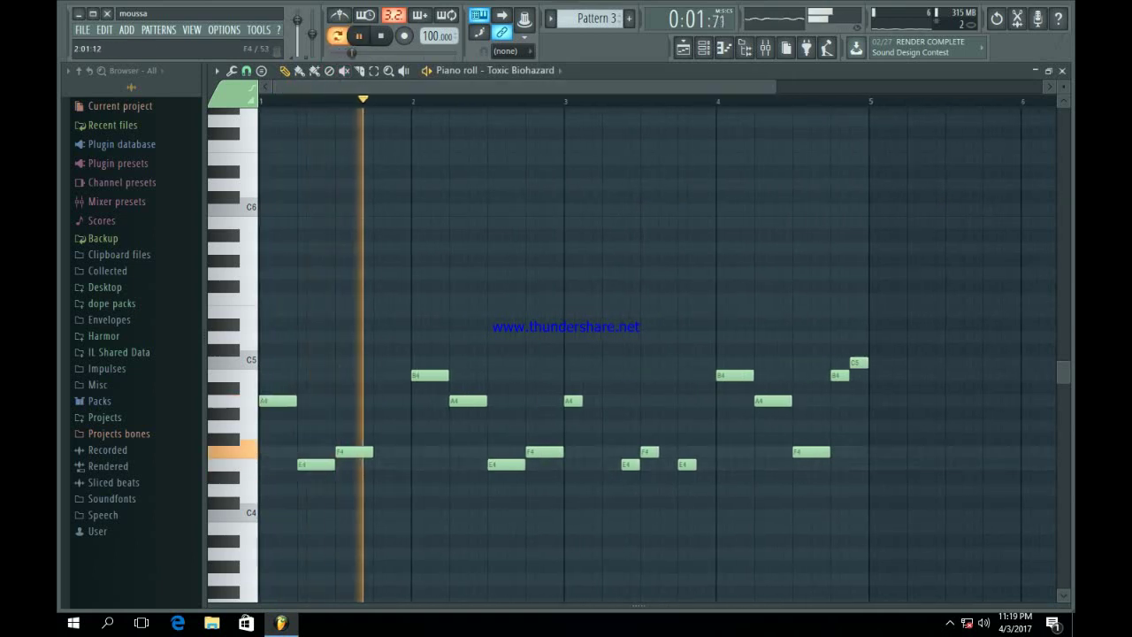
Shorten bar 1's A4, E4 and F4 to two steps, start E4 at step 4 and F4 at step 7, and play the pattern
key("space")
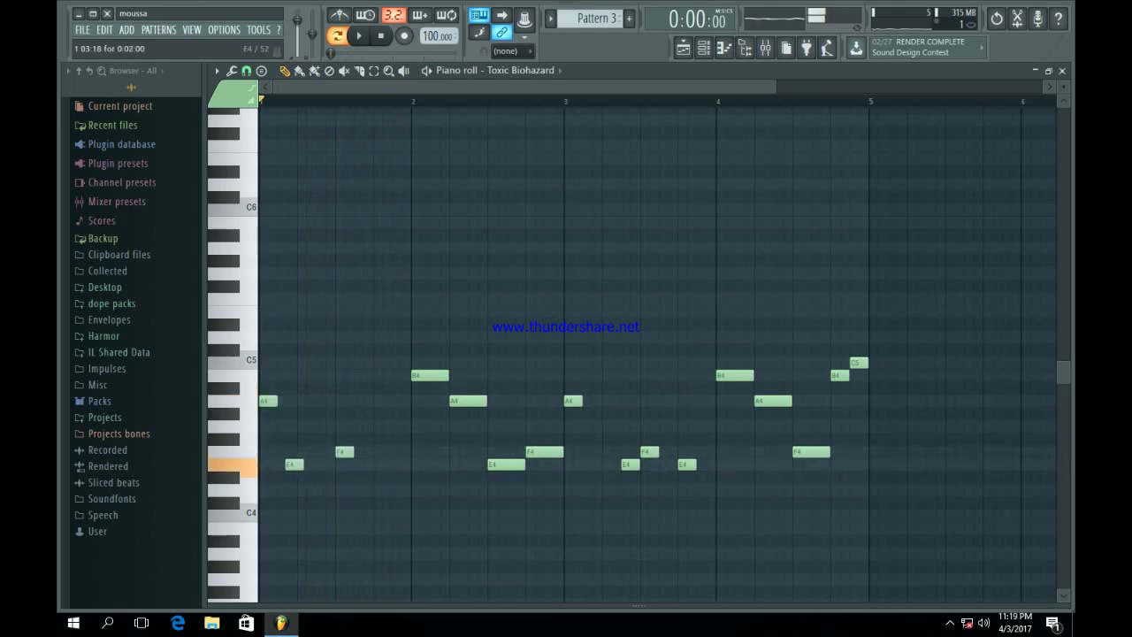
key("space")
key("space")
left_click_drag(344, 452, 339, 452)
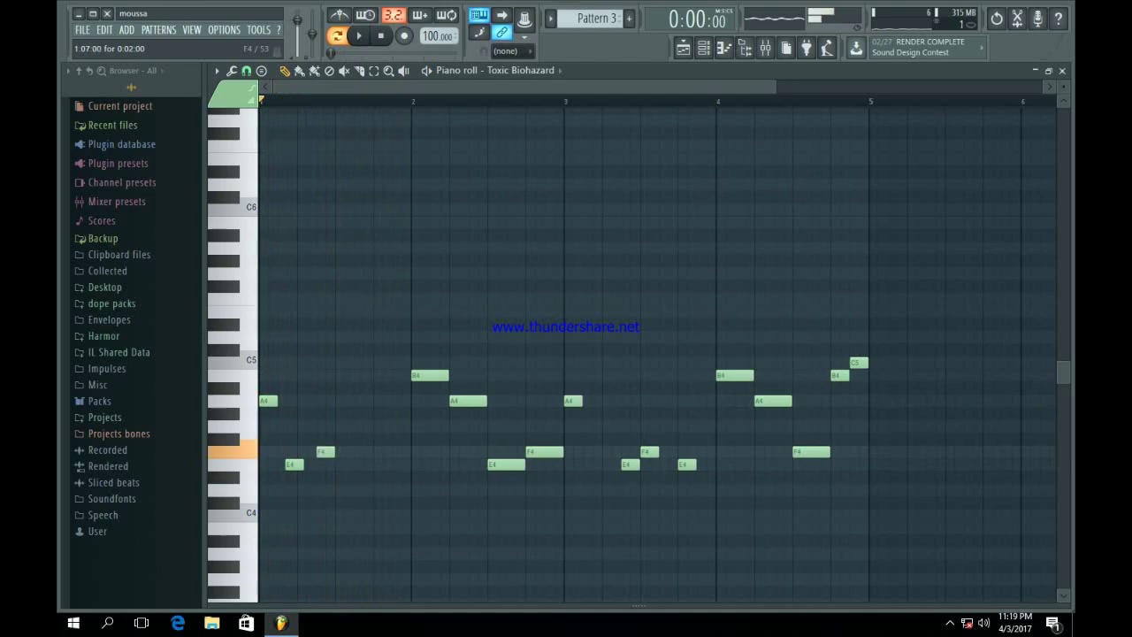
key("space")
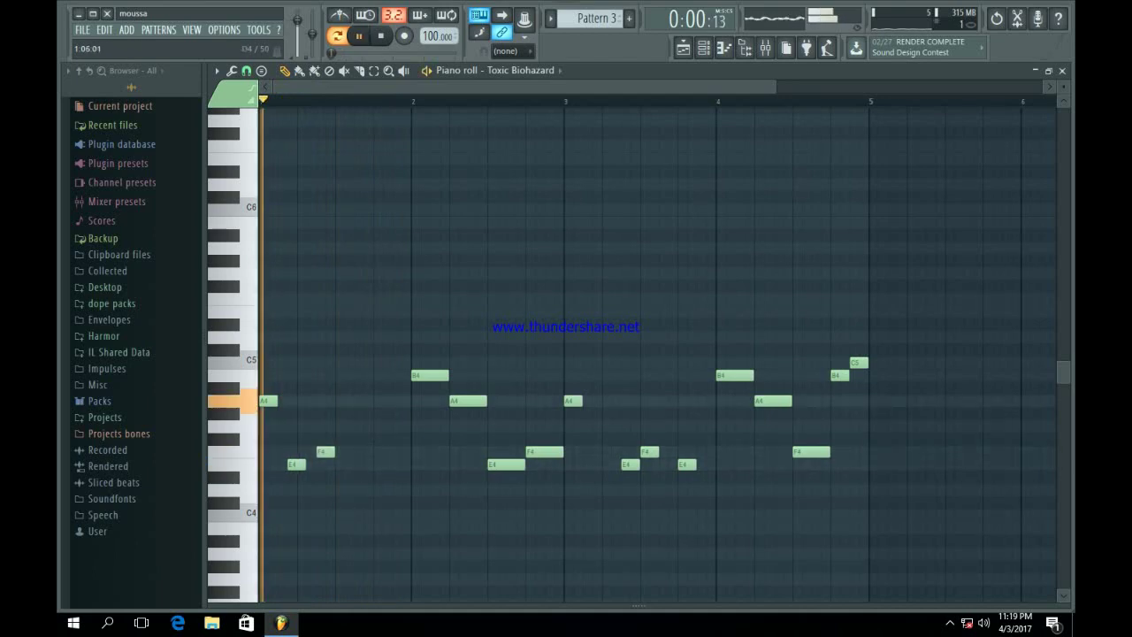
Add two-step F4 and G4 notes at the end of bar 1, and delete the B4 and A4 that begin bar 2
key("space")
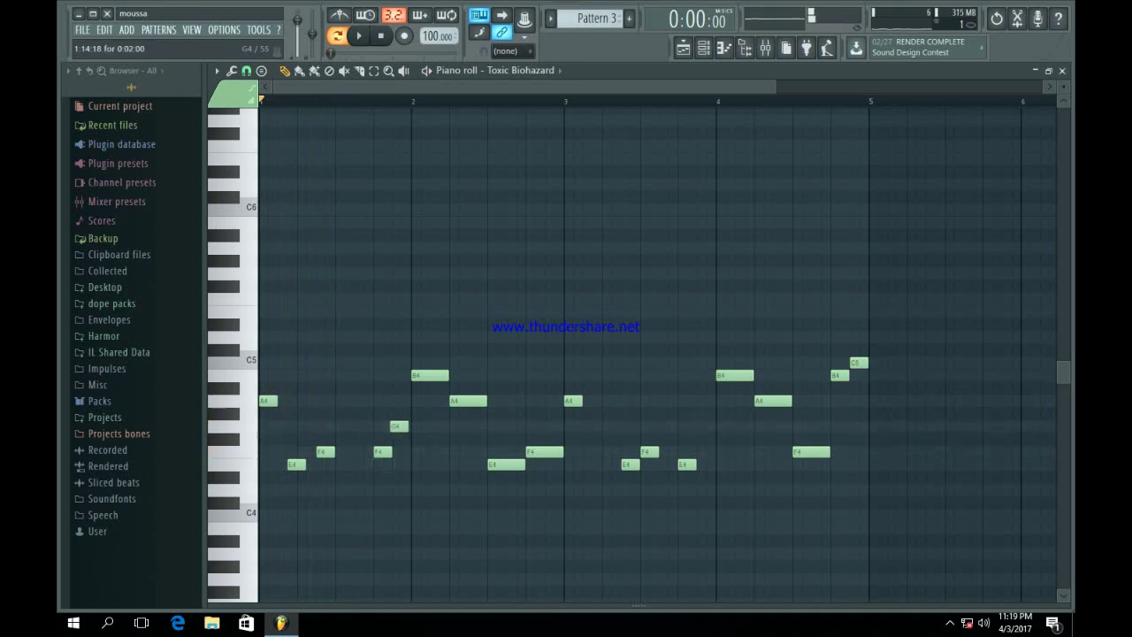
key("space")
right_click(430, 376)
right_click(468, 402)
key("space")
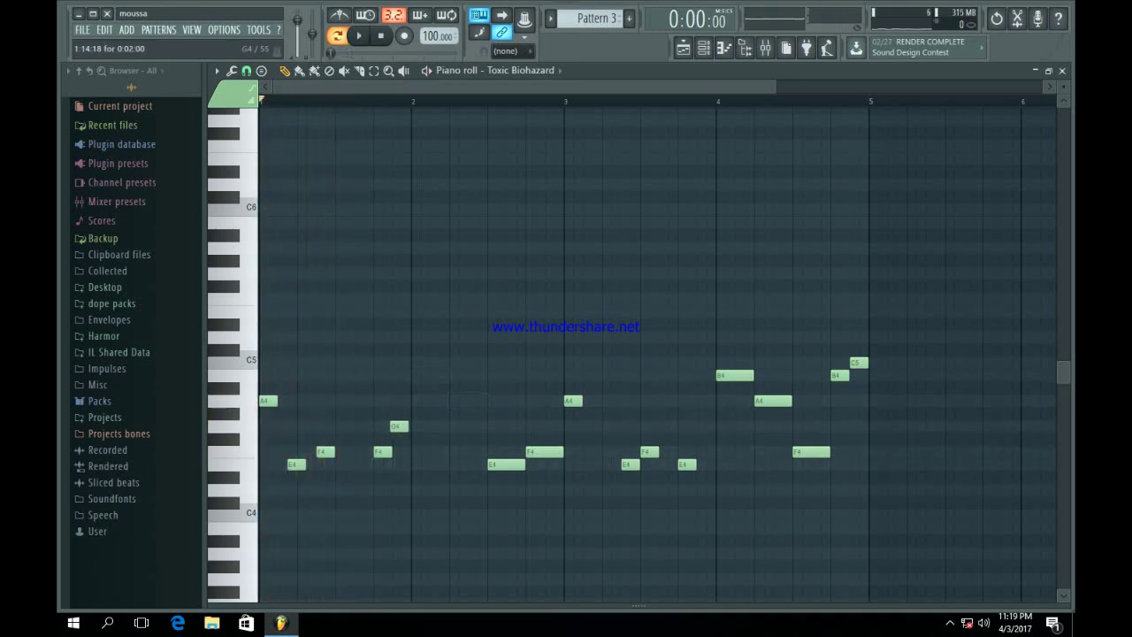
Shorten bar 2's E4 and F4 in the Toxic Biohazard melody to two steps, and play the pattern
key("space")
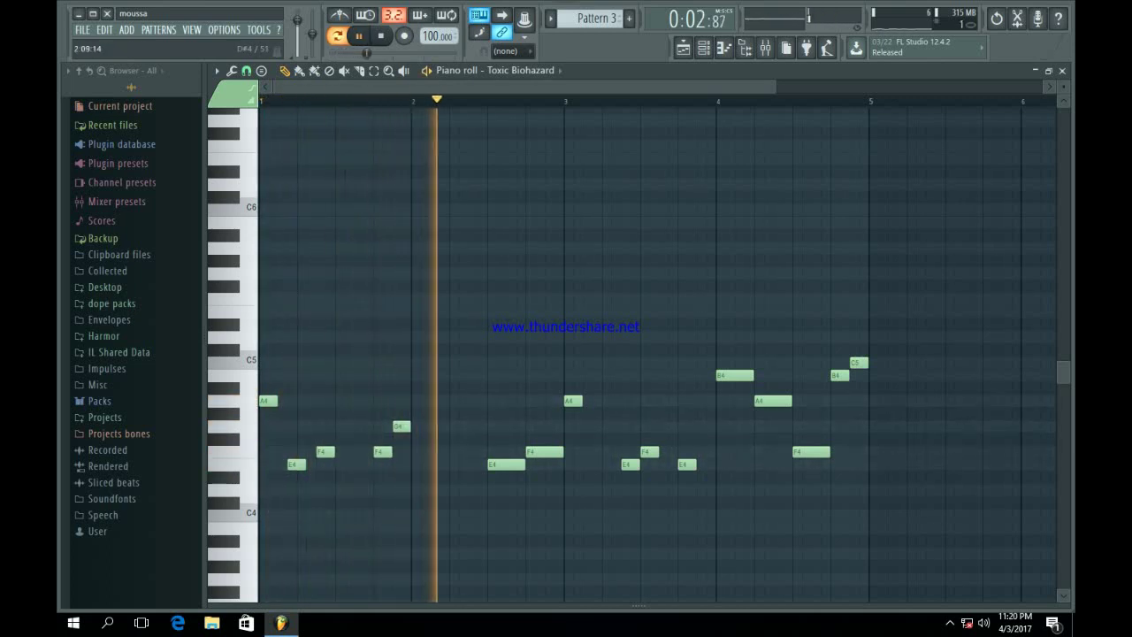
right_click(537, 453)
key("space")
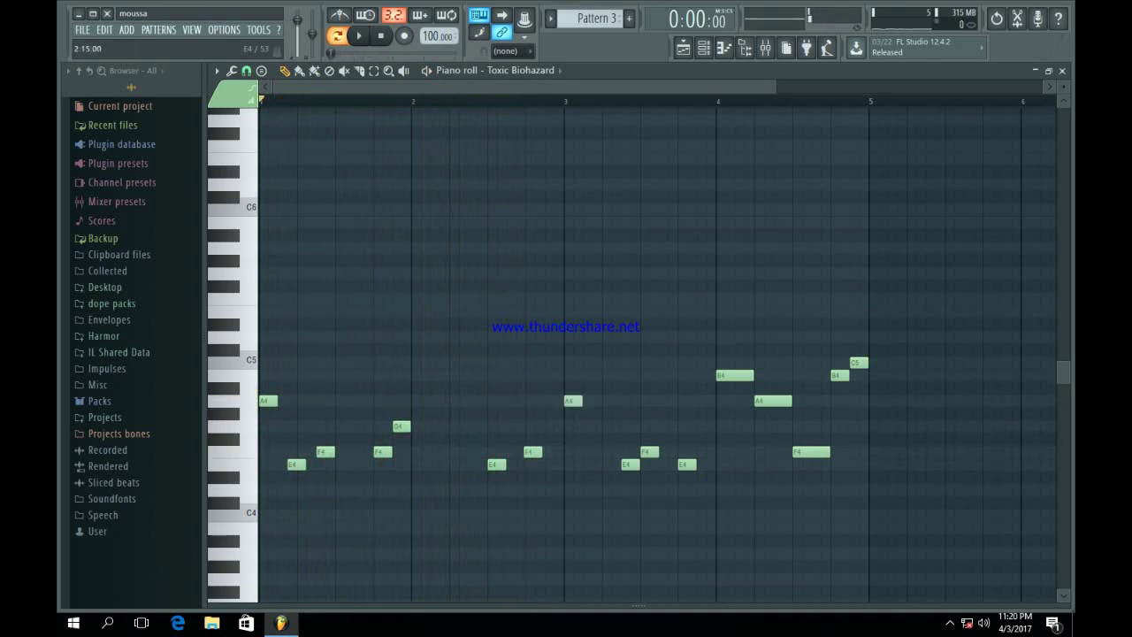
key("space")
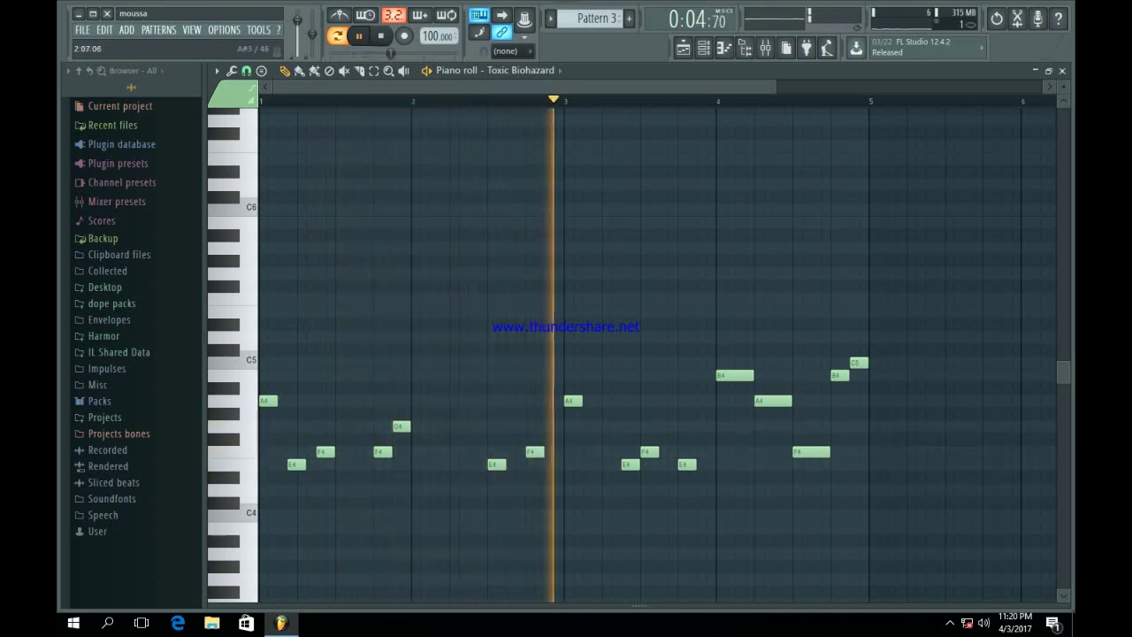
Re-place bar 3's first E4, delete its last E4, and shorten bar 4's B4, A4 and F4 to two steps
right_click(633, 464)
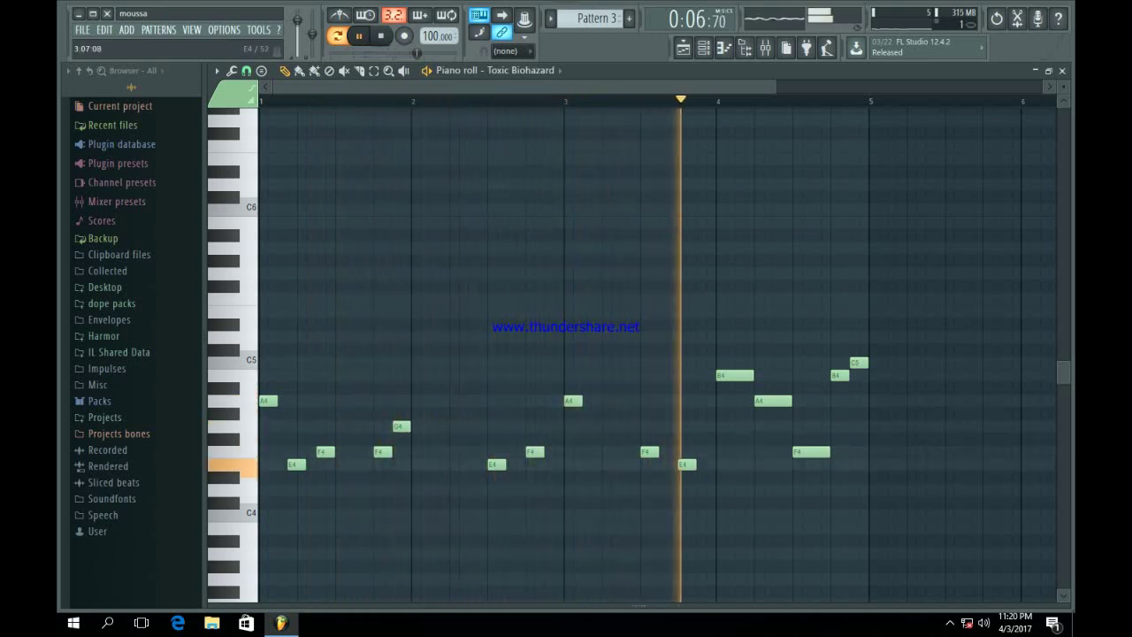
left_click(630, 464)
right_click(687, 464)
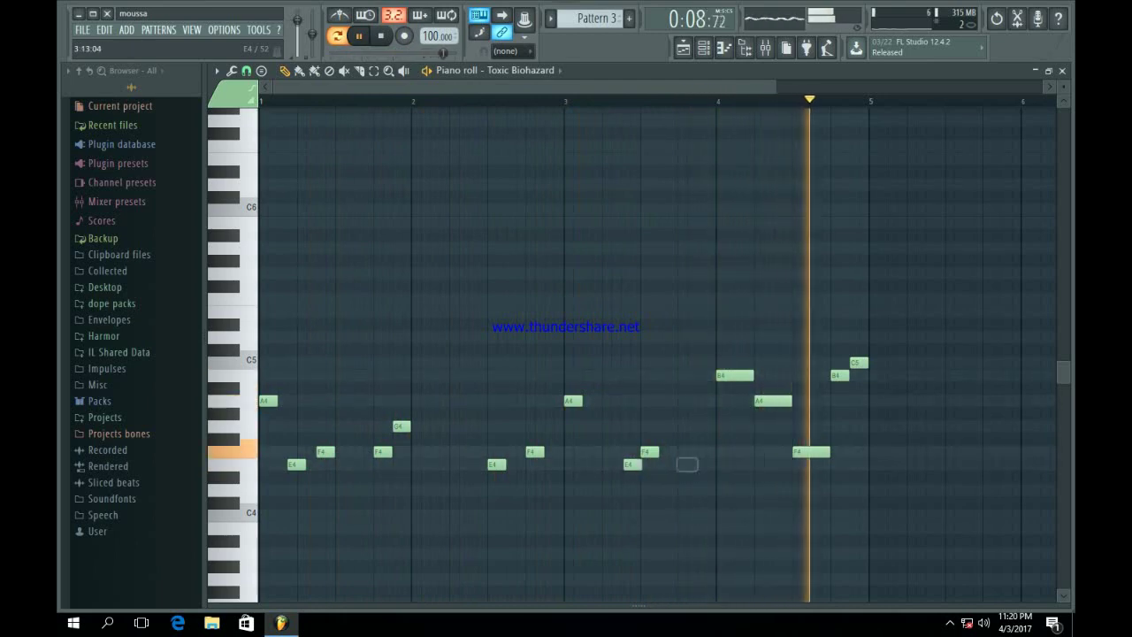
key("space")
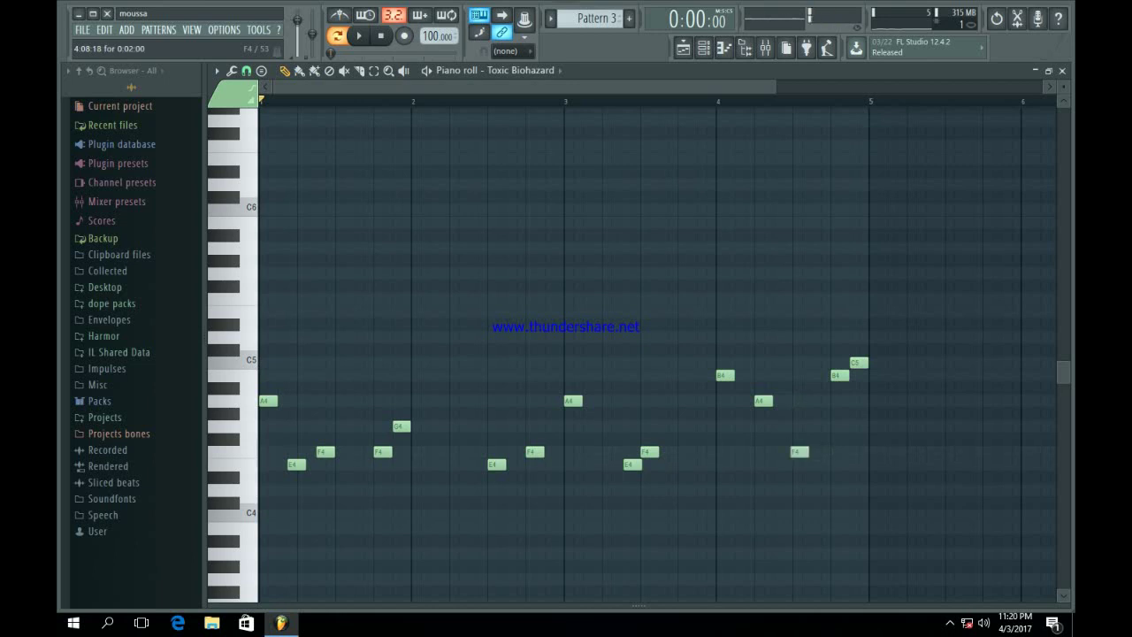
Place Pattern 3 four times in a row on Track 3 from bar 1, and play the arrangement in song mode
left_click(683, 47)
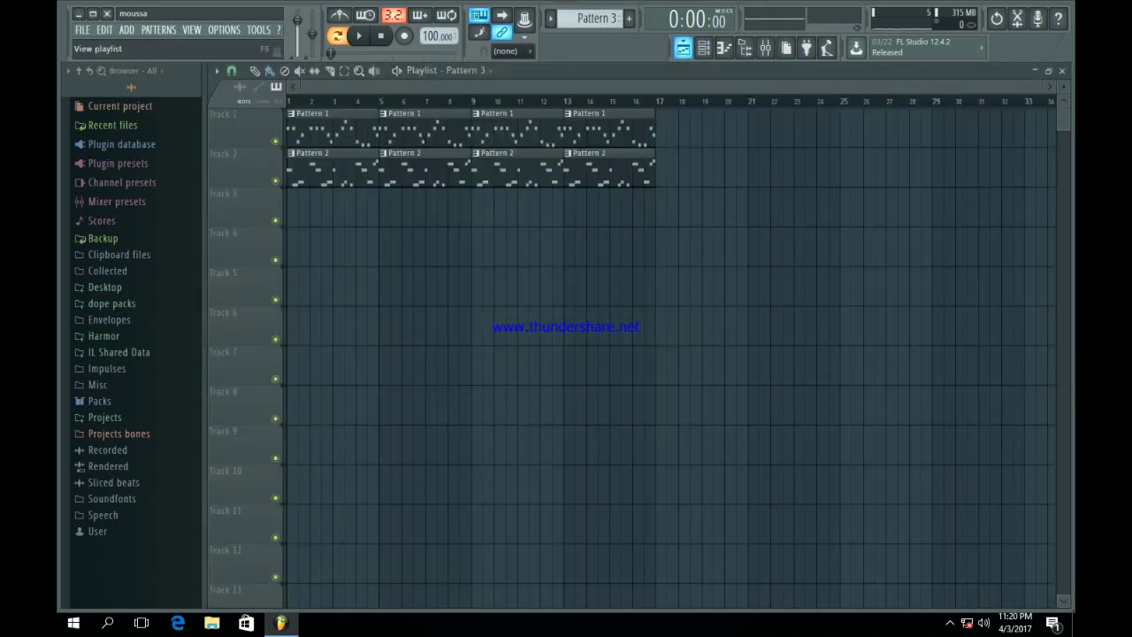
mouse_move(303, 208)
left_mouse_down()
mouse_move(610, 208)
mouse_move(306, 209)
left_mouse_up()
left_click(337, 37)
key("space")
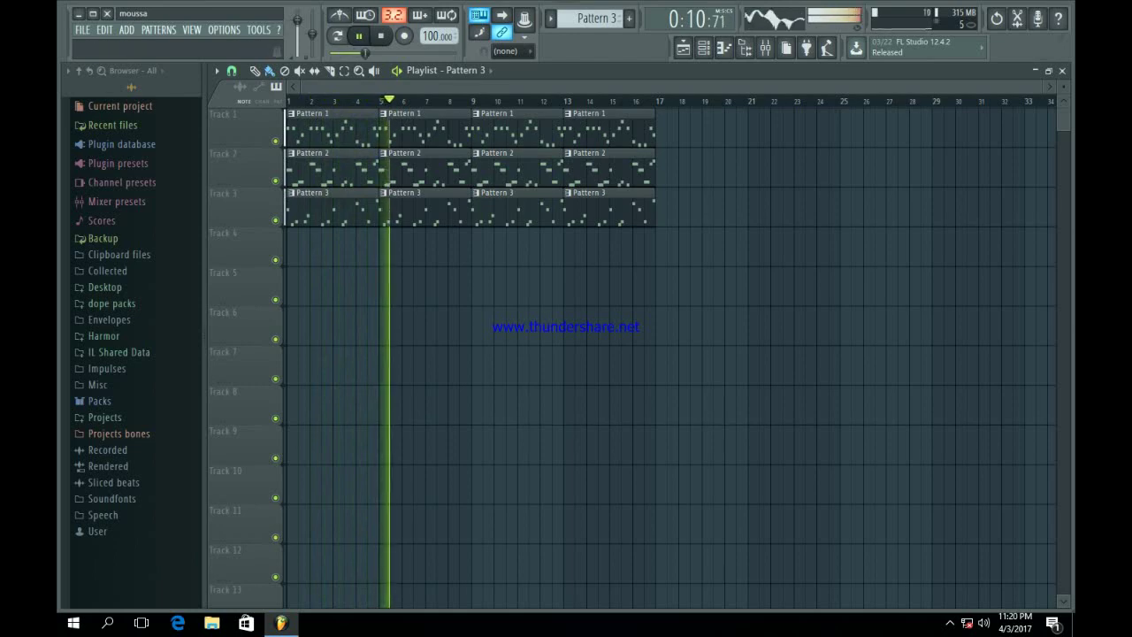
key("space")
Switch to Pattern 1, open Analog bass 2 in the piano roll and play the pattern
key("F6")
scroll(597, 19, "down", 1)
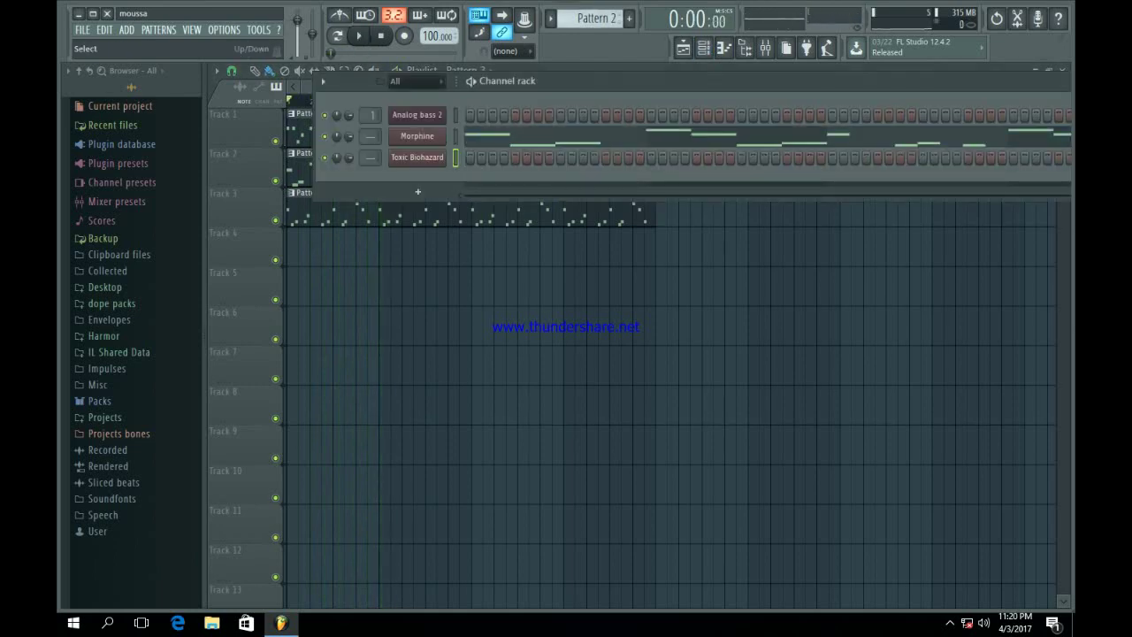
scroll(597, 19, "down", 1)
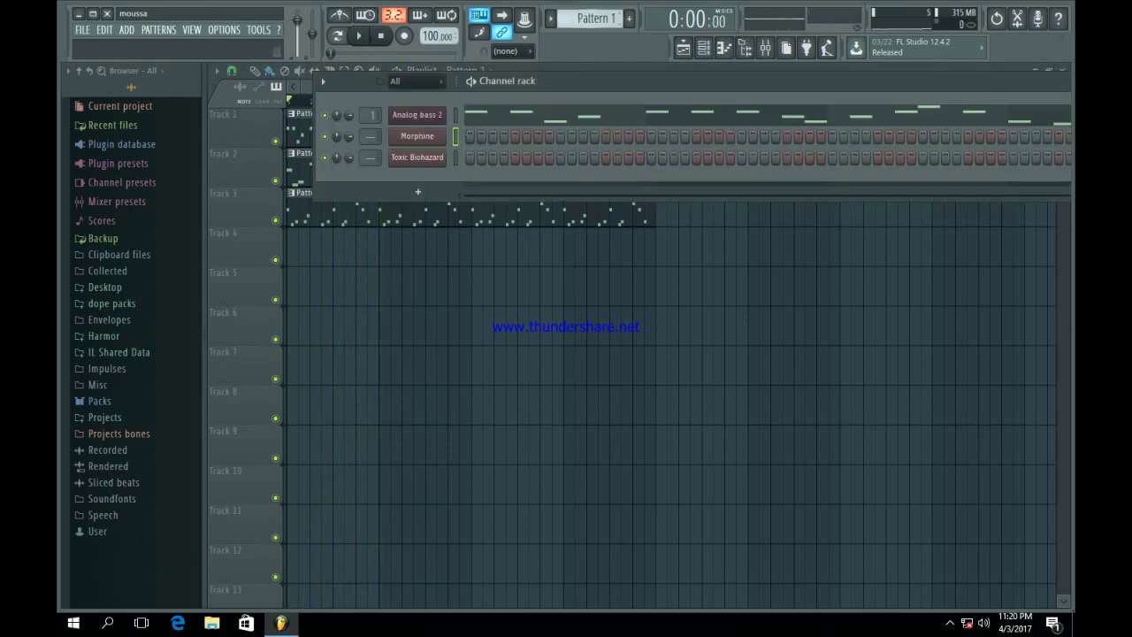
key("F7")
key("space")
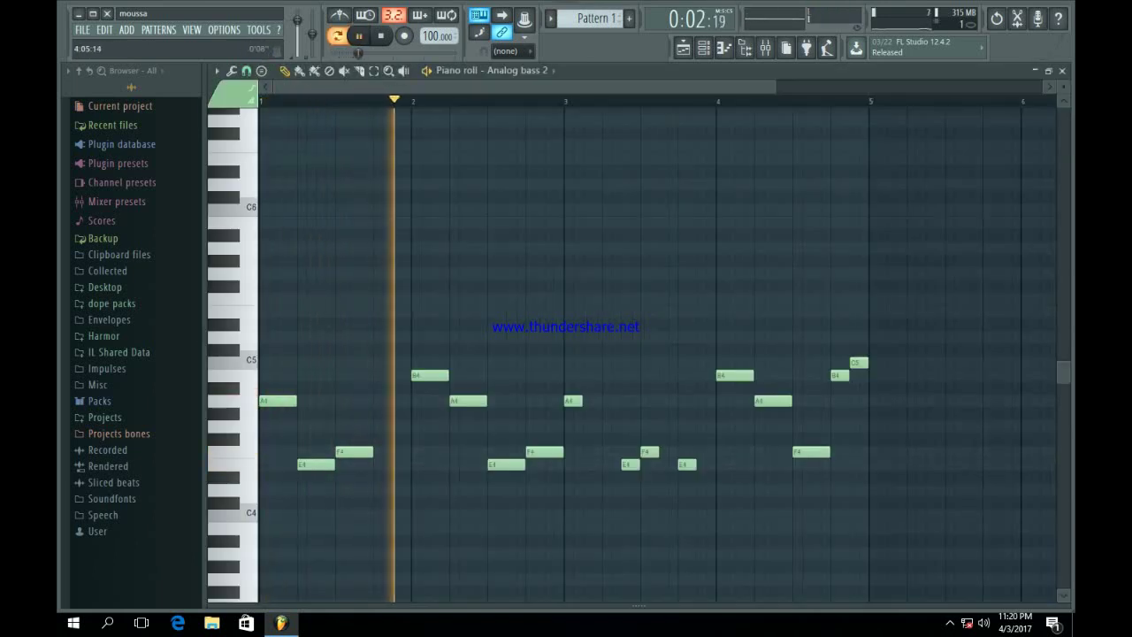
Shorten bar 1's A4, E4 and F4 in Analog bass 2 to two steps, with E4 at step 4 and F4 at step 7
left_click_drag(775, 86, 674, 87)
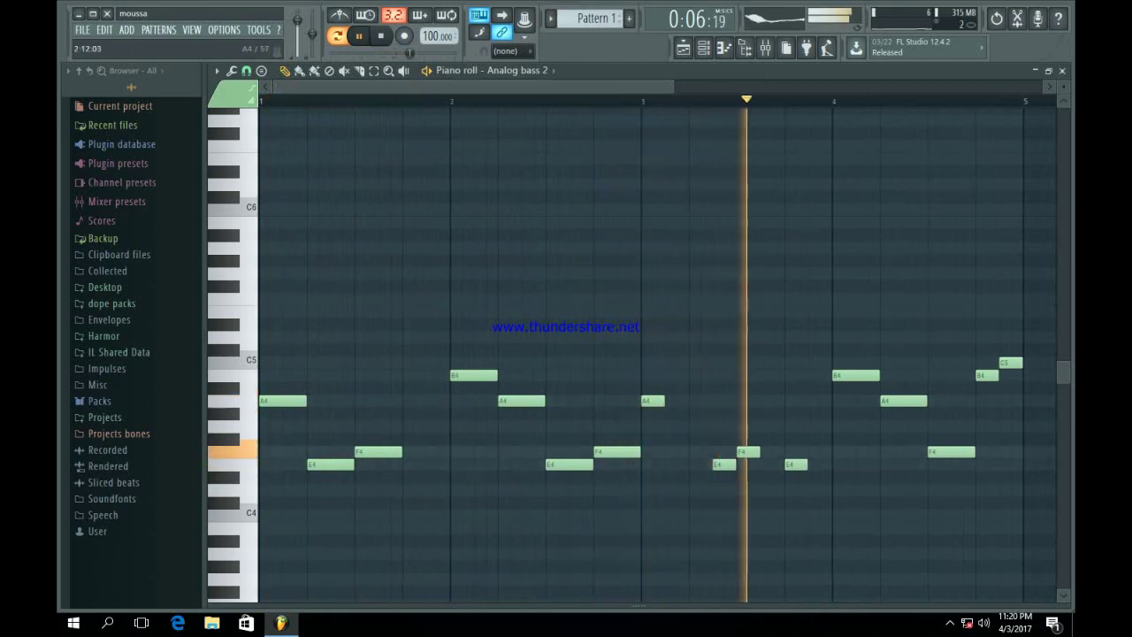
right_click(287, 401)
left_click(272, 401)
right_click(327, 465)
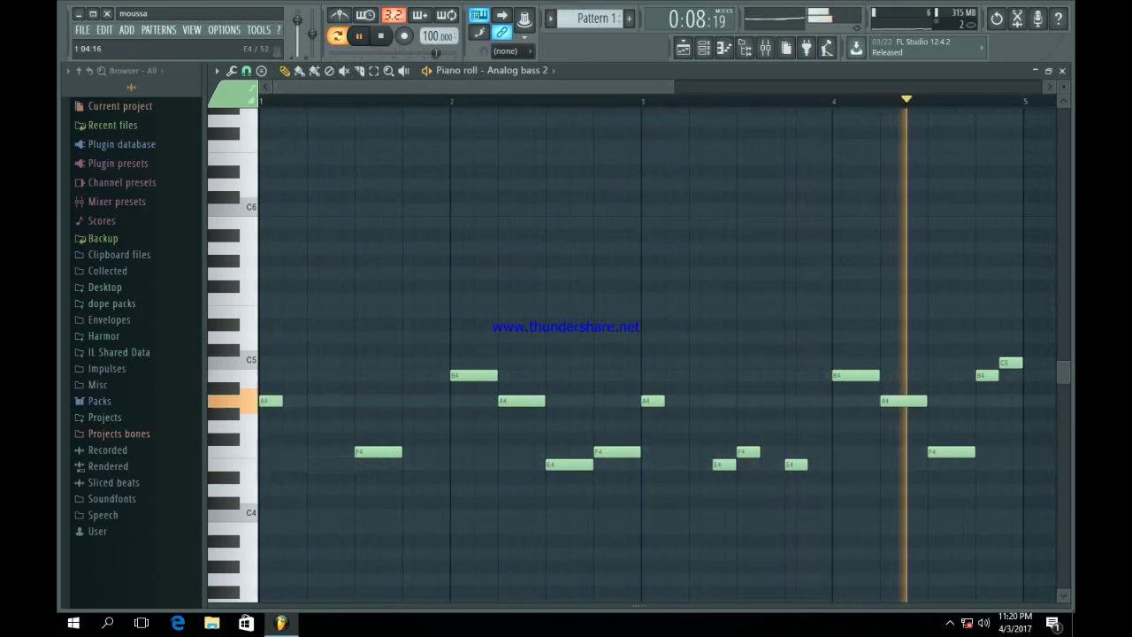
left_click(298, 464)
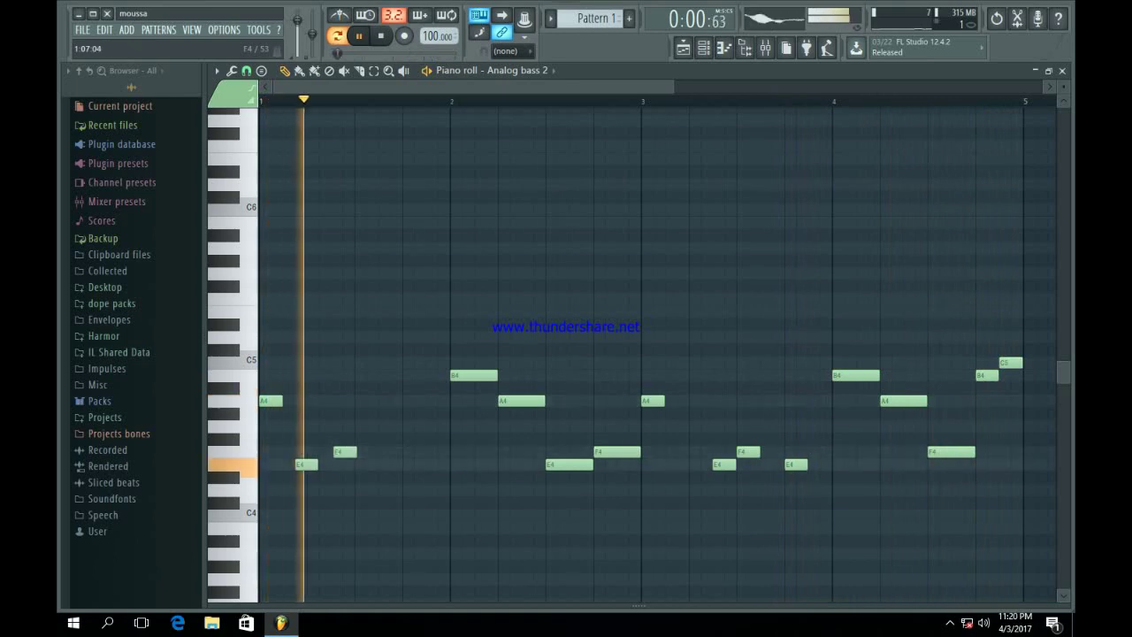
left_click(341, 452)
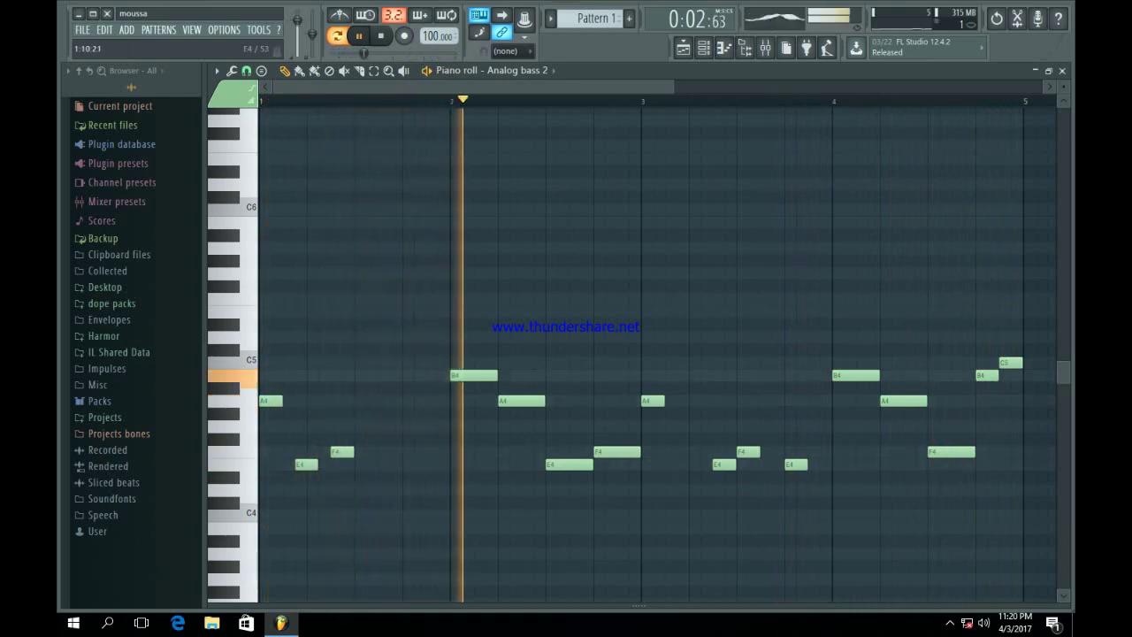
Add two-step F4 notes at steps 11 and 15 of bar 1, and shorten bar 2's B4 and A4 to two steps
left_click(384, 452)
left_click(428, 452)
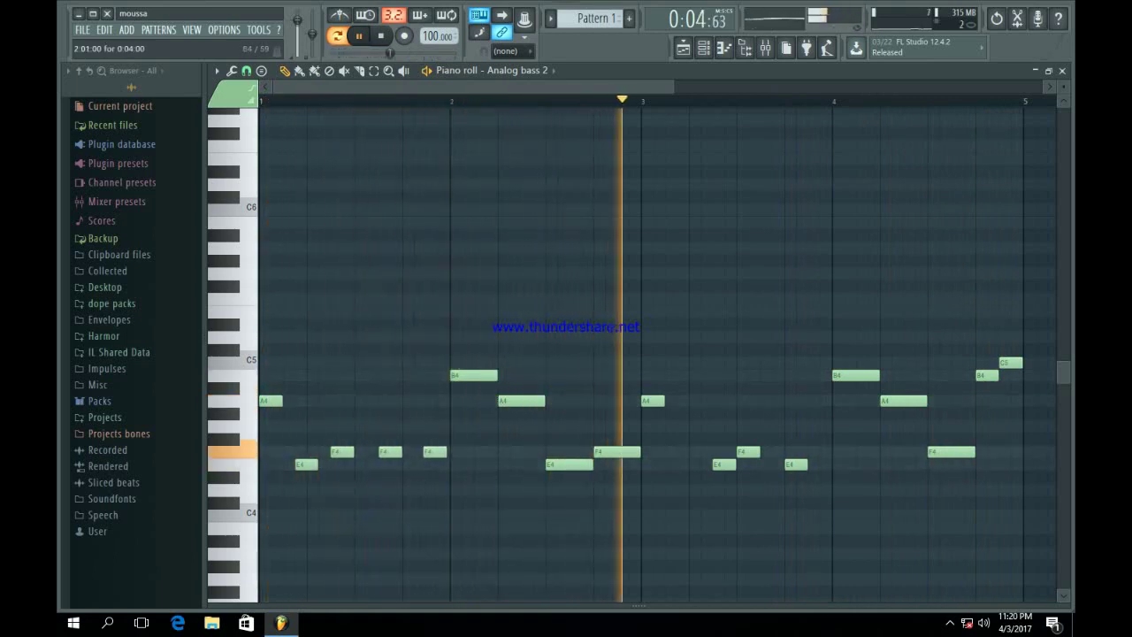
right_click(458, 376)
left_click(453, 376)
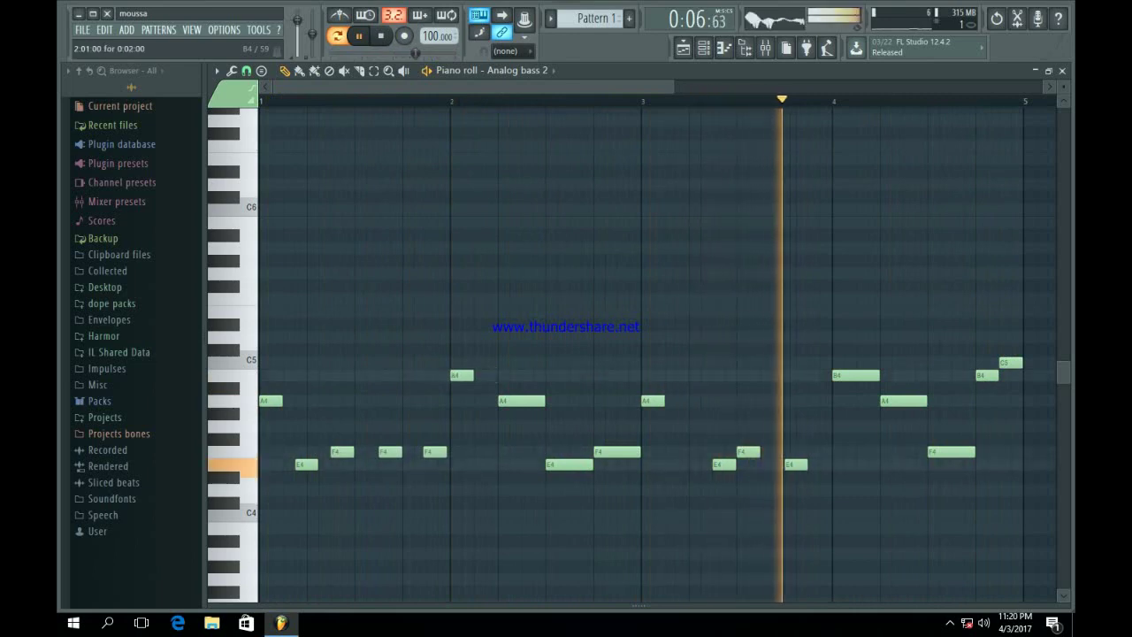
right_click(506, 401)
left_click(506, 401)
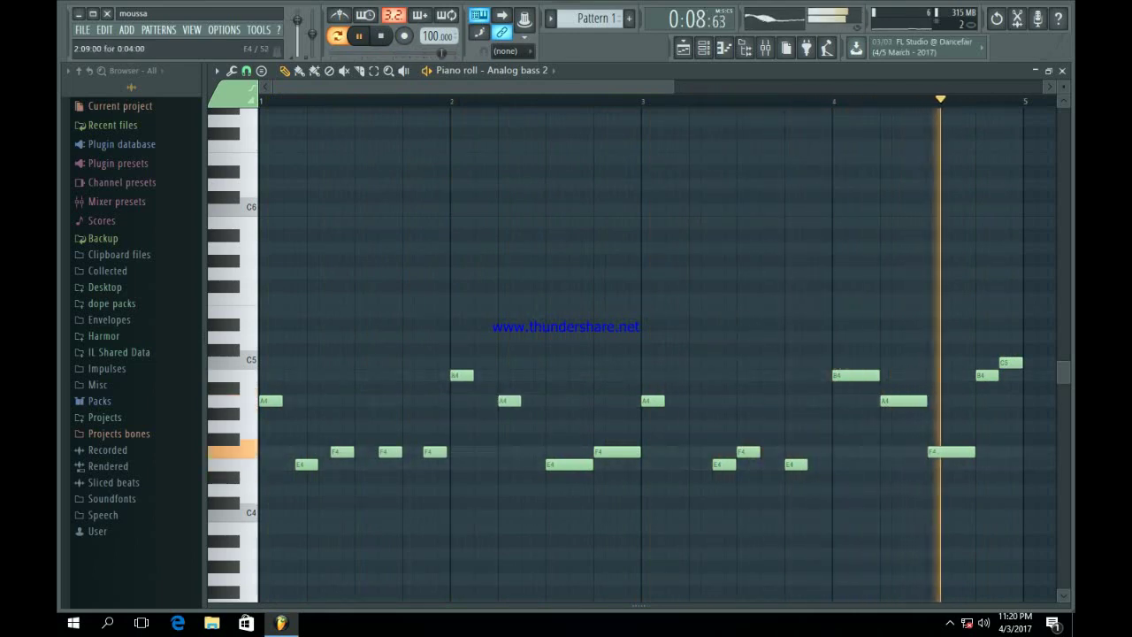
Replace bar 2's E4 and F4 with two-step notes, starting E4 at step 11 and F4 at step 13
right_click(574, 464)
left_click(574, 465)
right_click(597, 452)
left_click(597, 452)
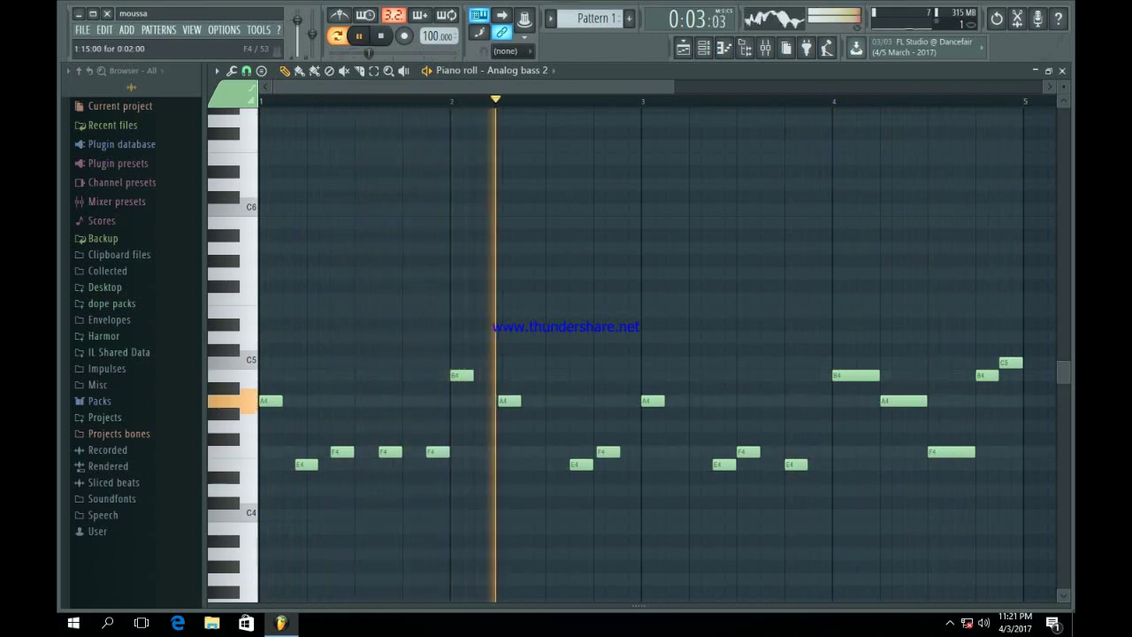
key("space")
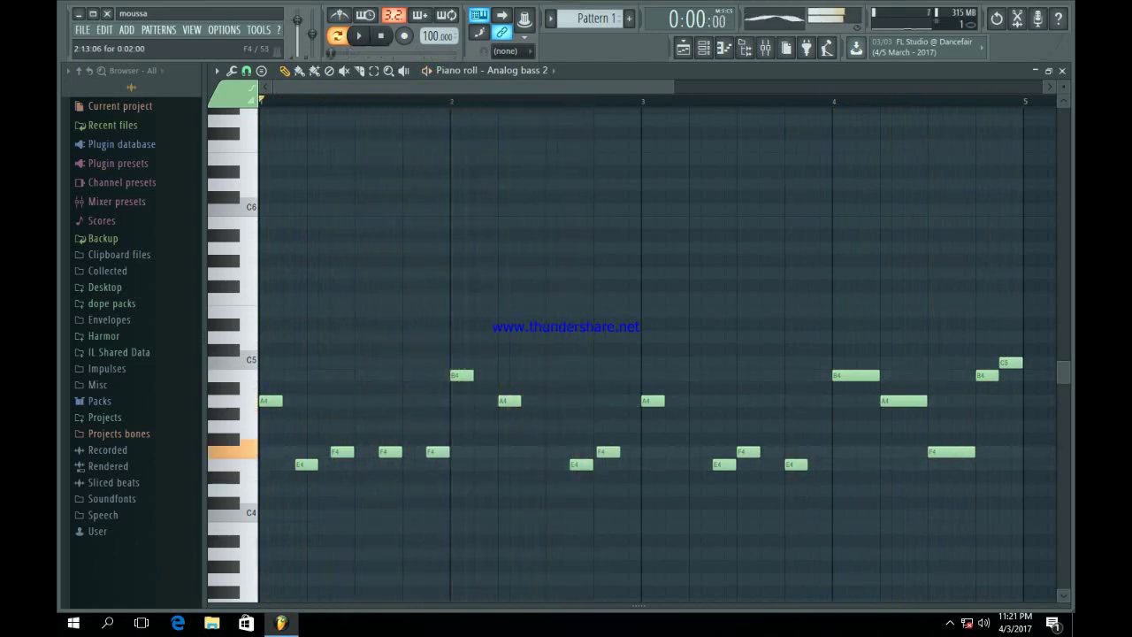
Move bar 3's F4 one step later, shorten bar 4's first B4 and its F4 to two steps, and delete bar 4's A4
scroll(592, 299, "right", 3)
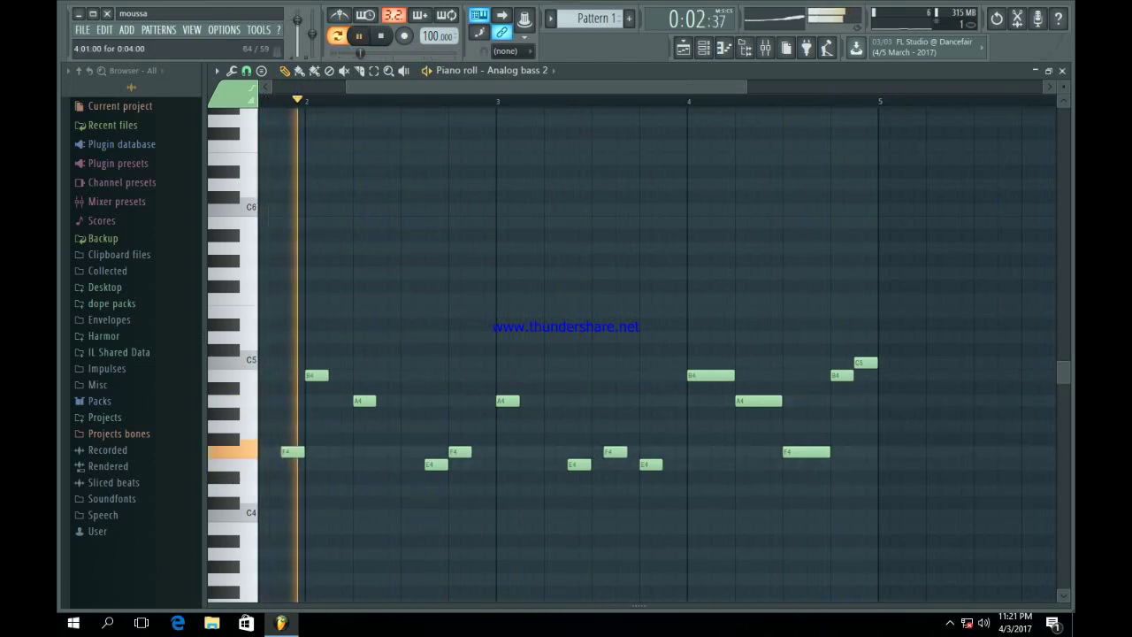
right_click(699, 376)
left_click(694, 376)
right_click(763, 401)
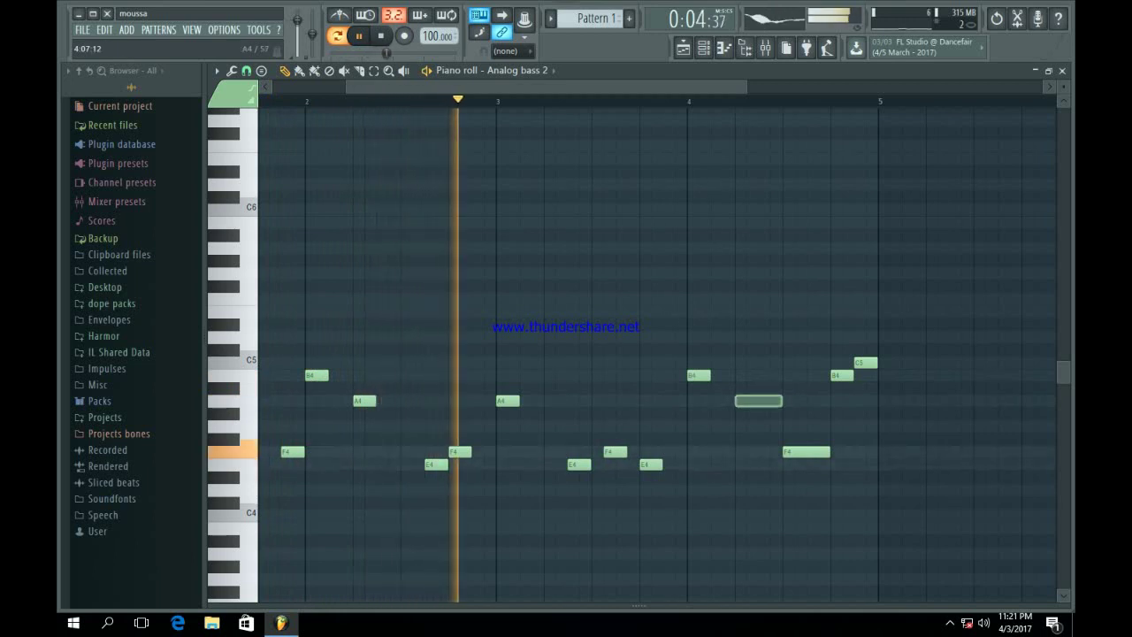
right_click(796, 452)
left_click(787, 452)
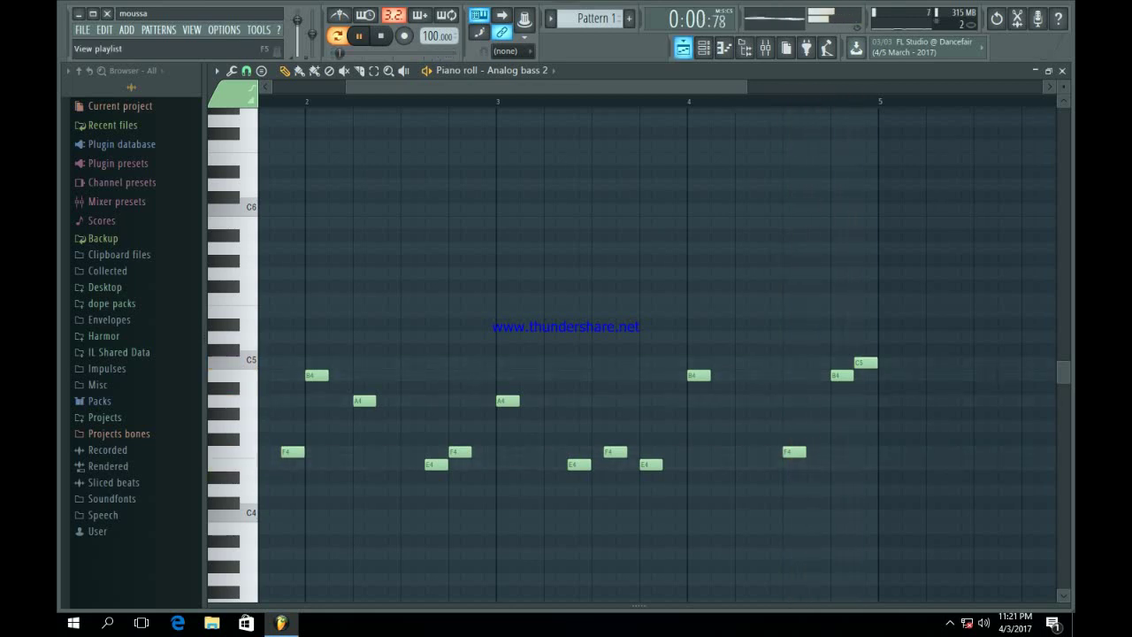
Play the three-track arrangement in the playlist to hear the edited bass melody
left_click(683, 47)
key("space")
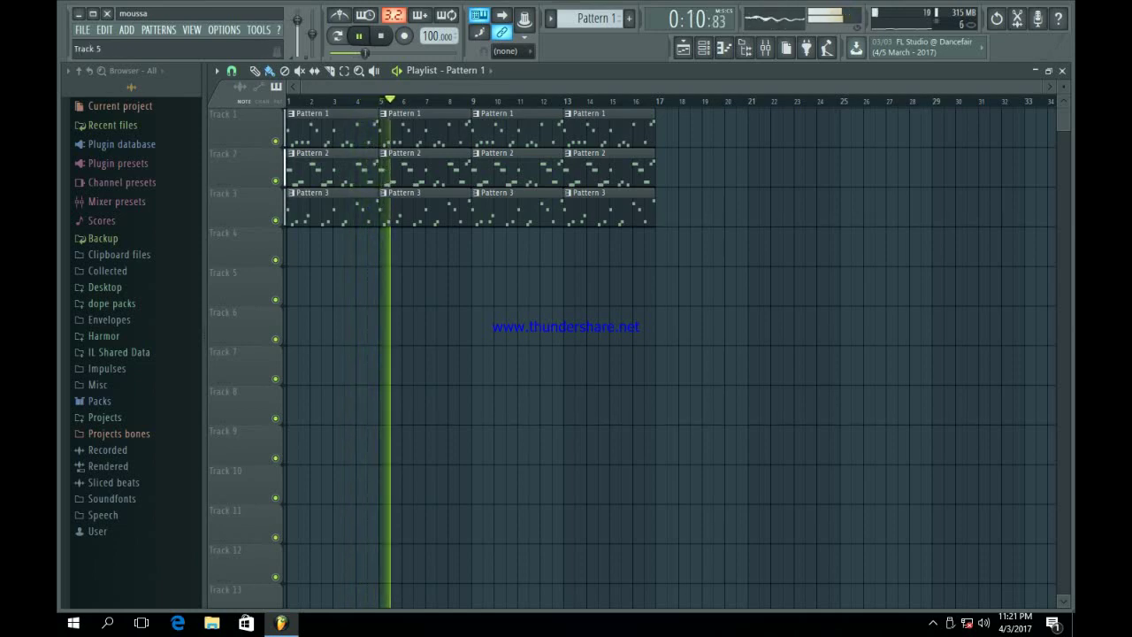
key("space")
right_click(265, 283)
key("Escape")
Audition samples from the 808 Mafia Claps folder in Packs, and open Clap (1) in a new channel
left_click(99, 401)
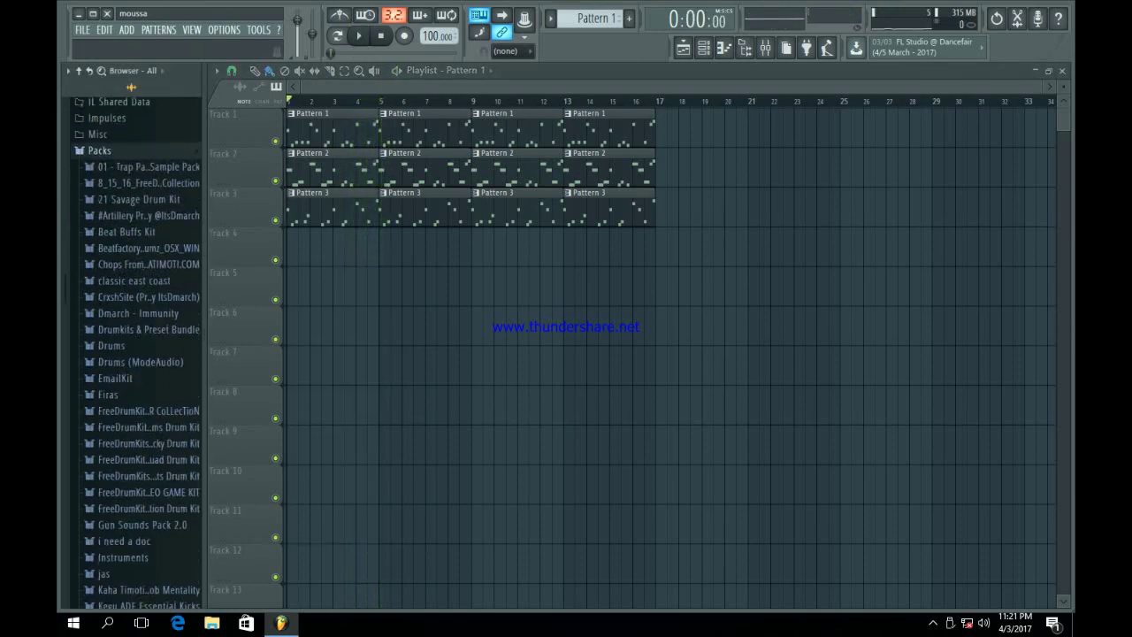
scroll(142, 459, "down", 3)
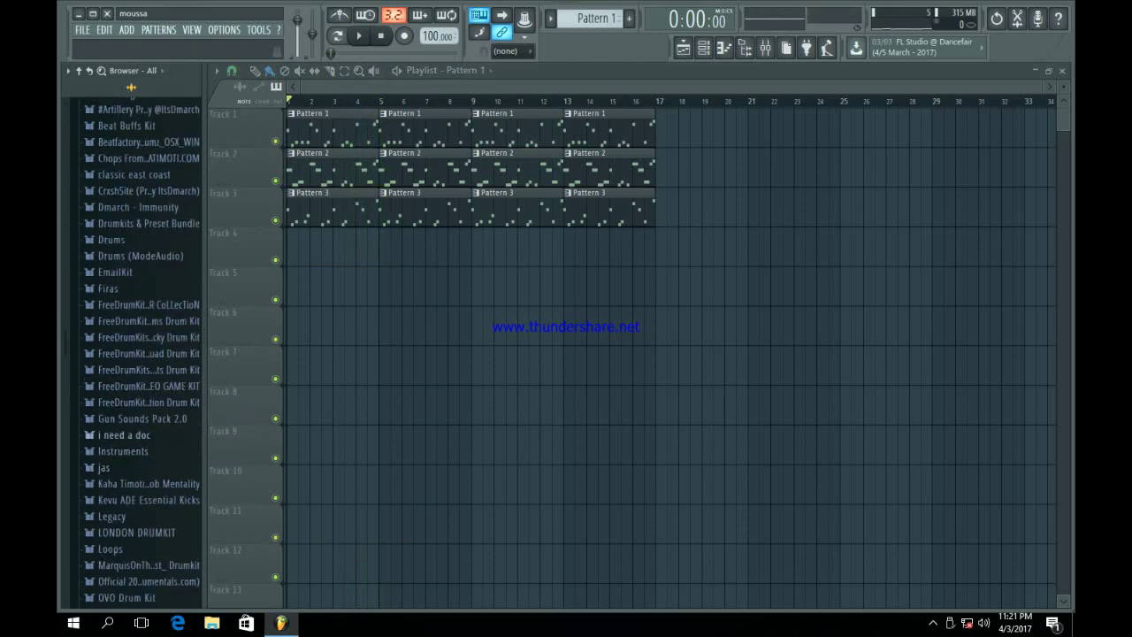
scroll(124, 476, "down", 3)
left_click(124, 492)
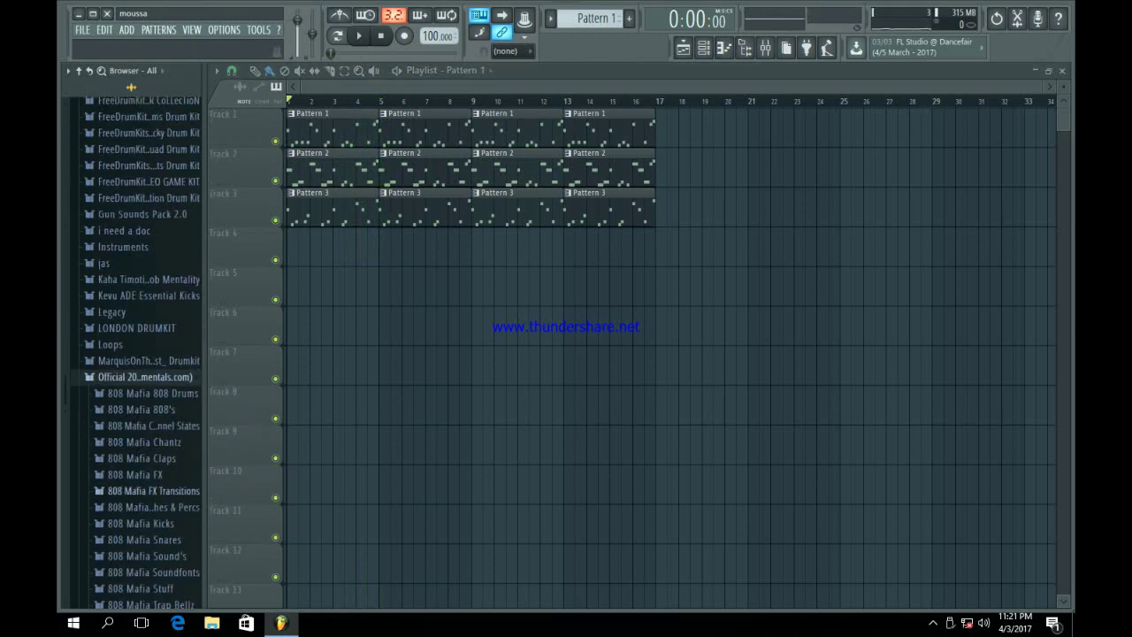
scroll(128, 340, "up", 3)
left_click(137, 275)
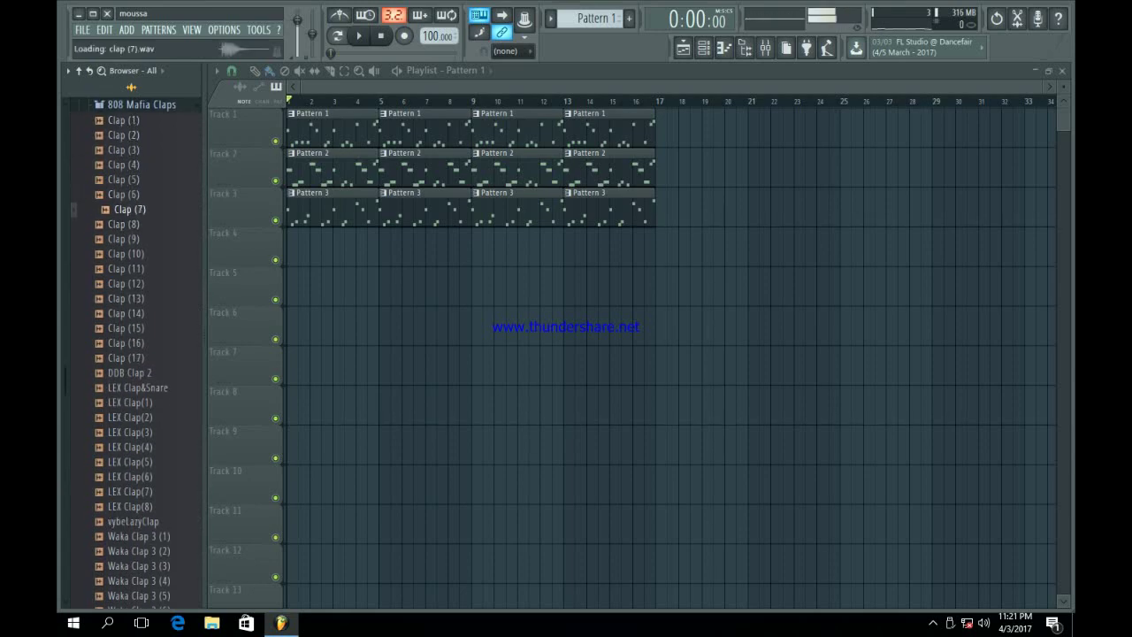
right_click(142, 119)
left_click(182, 133)
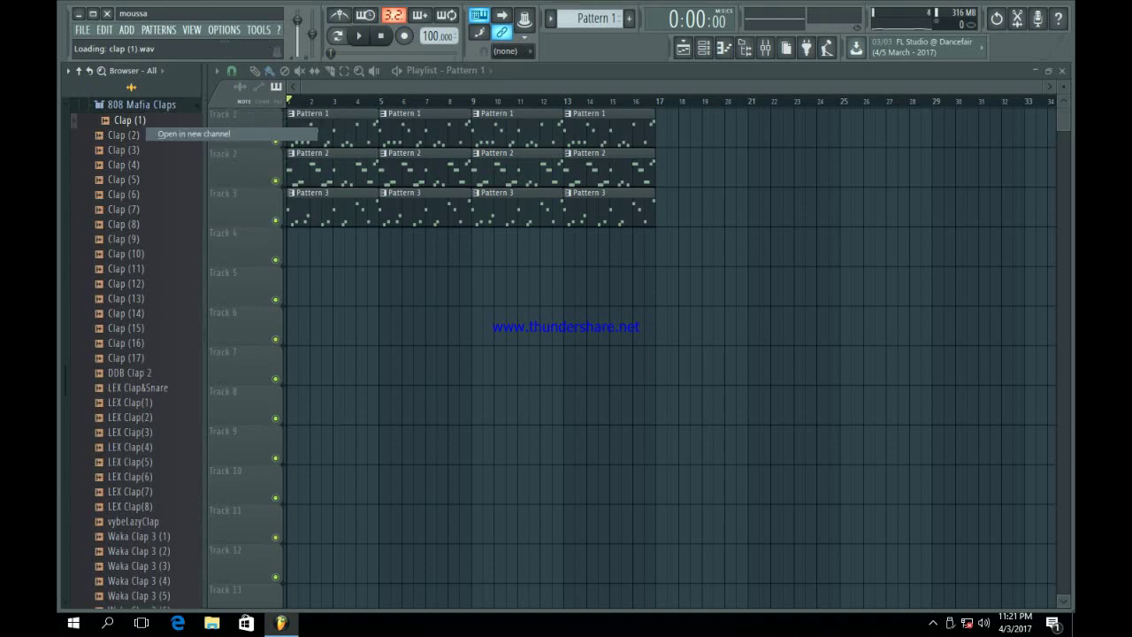
In Pattern 4, place Clap (1) on steps 5 and 13 of bar 1 and step 5 of bar 2, and add the pattern to Track 4
left_click(604, 136)
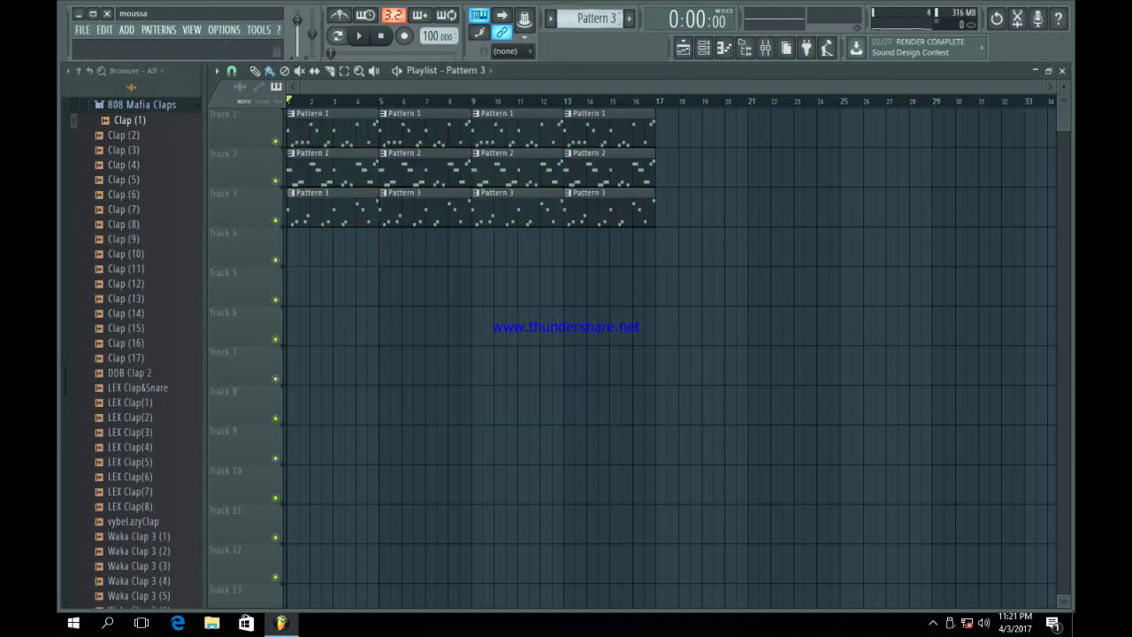
left_click(703, 48)
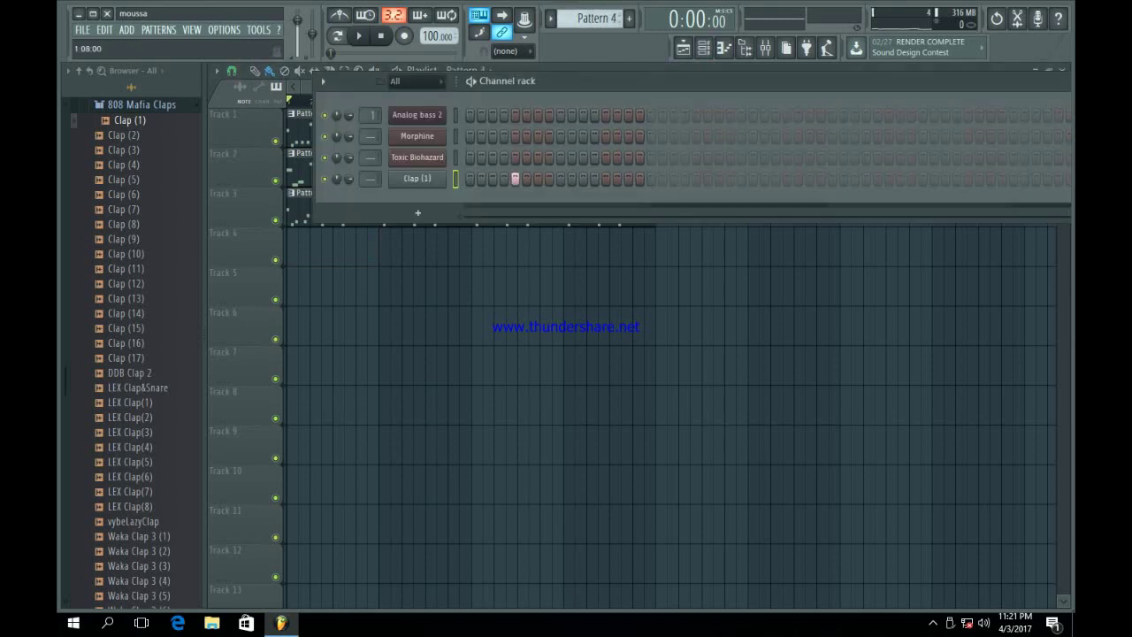
left_click(696, 178)
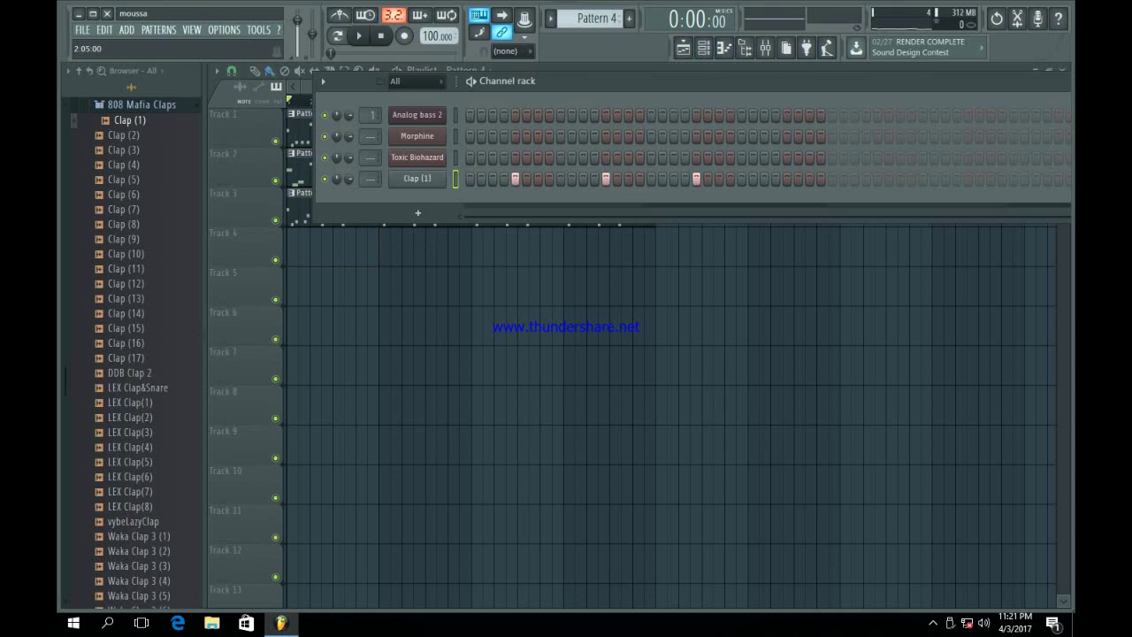
key("F6")
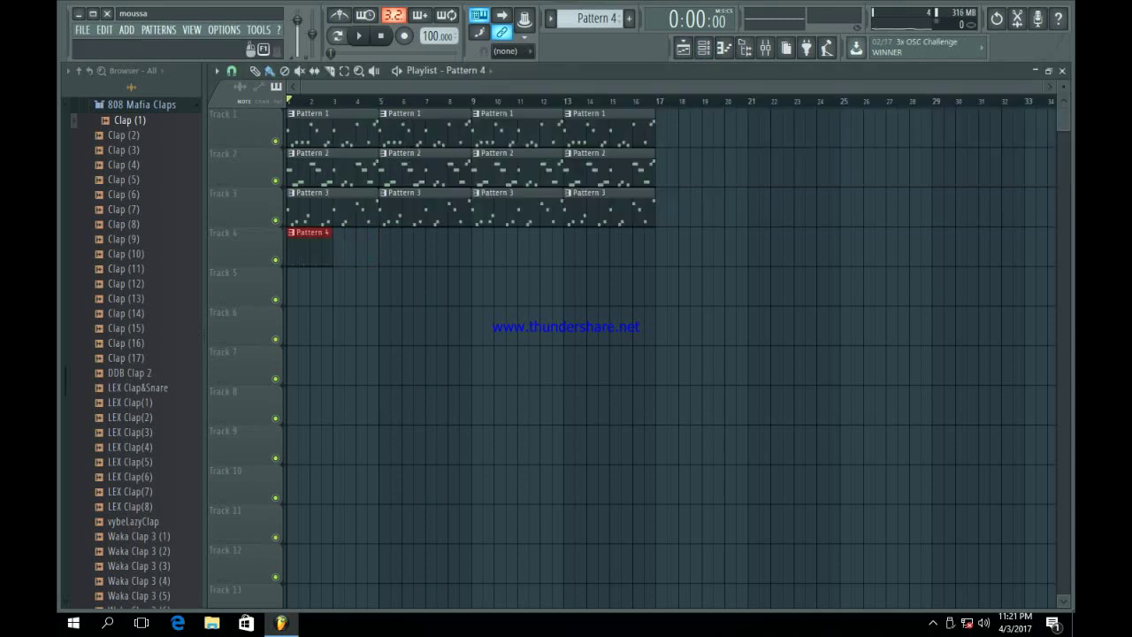
Continue Pattern 4's claps every eight steps through bar 4, and play the arrangement in the playlist
left_click(703, 48)
left_click(878, 179)
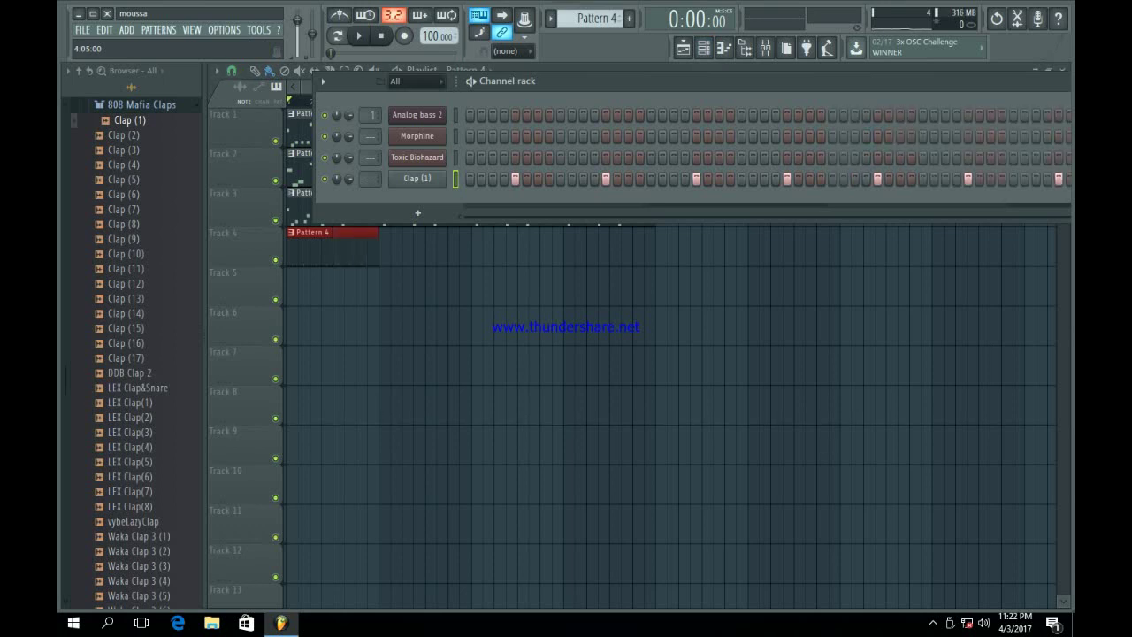
key("F6")
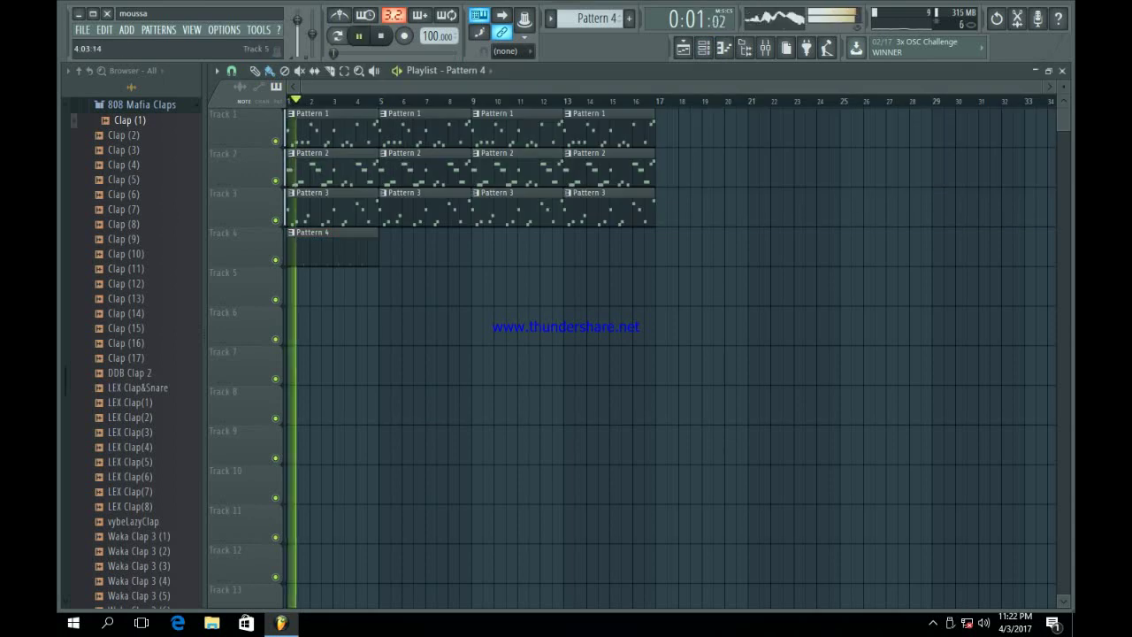
Duplicate the Pattern 4 clip three times along Track 4 so it runs through bar 16, and clear the selection
left_click_drag(437, 306, 336, 228)
key("ctrl+b")
key("ctrl+b")
key("ctrl+b")
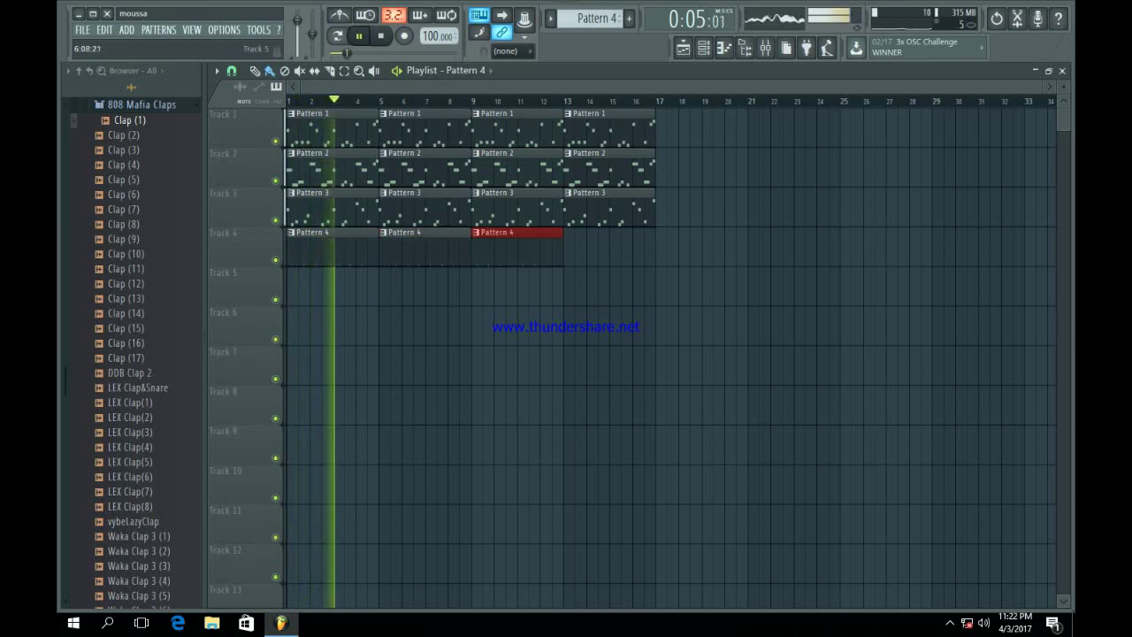
key("ctrl+d")
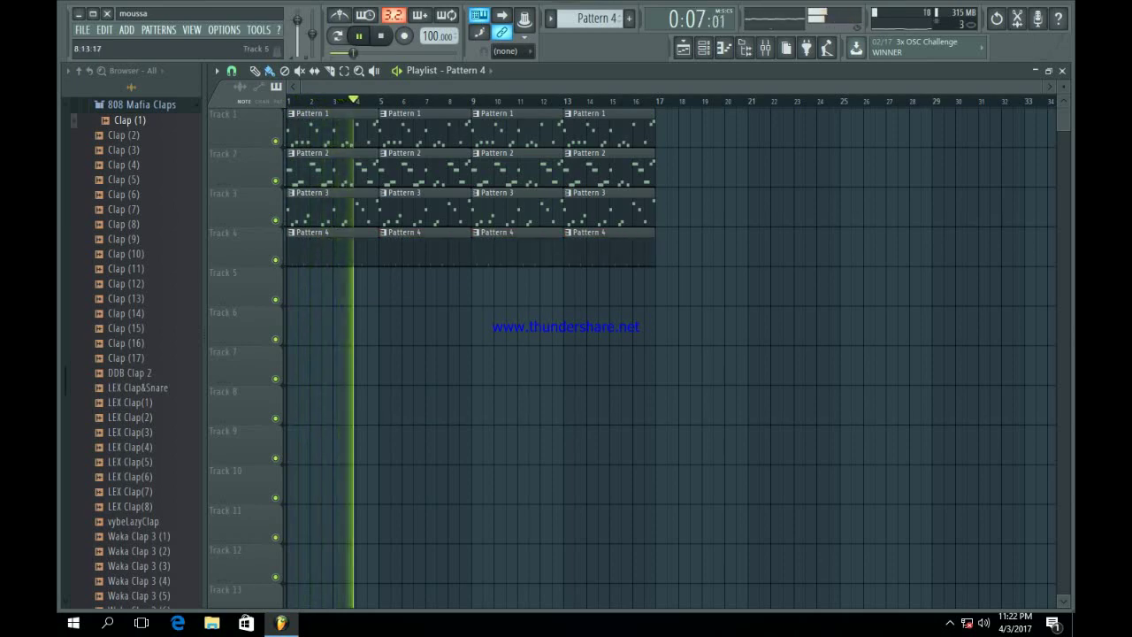
Stop playback, audition samples from the 808 Mafia Kicks folder, and open Kick (12) in a new channel
scroll(136, 354, "up", 3)
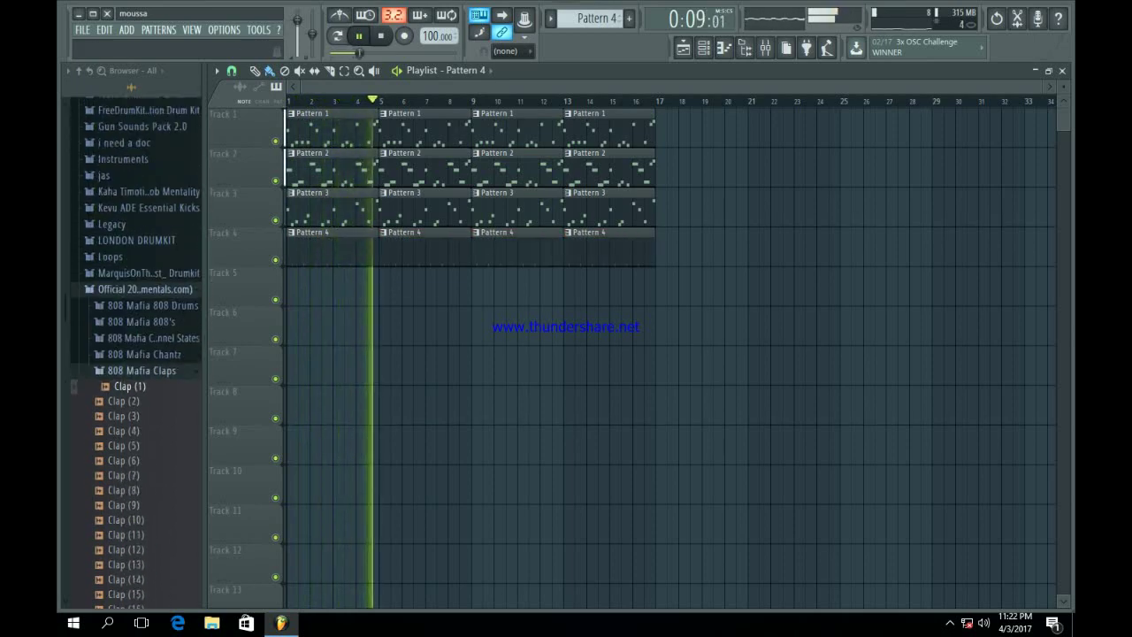
left_click(142, 373)
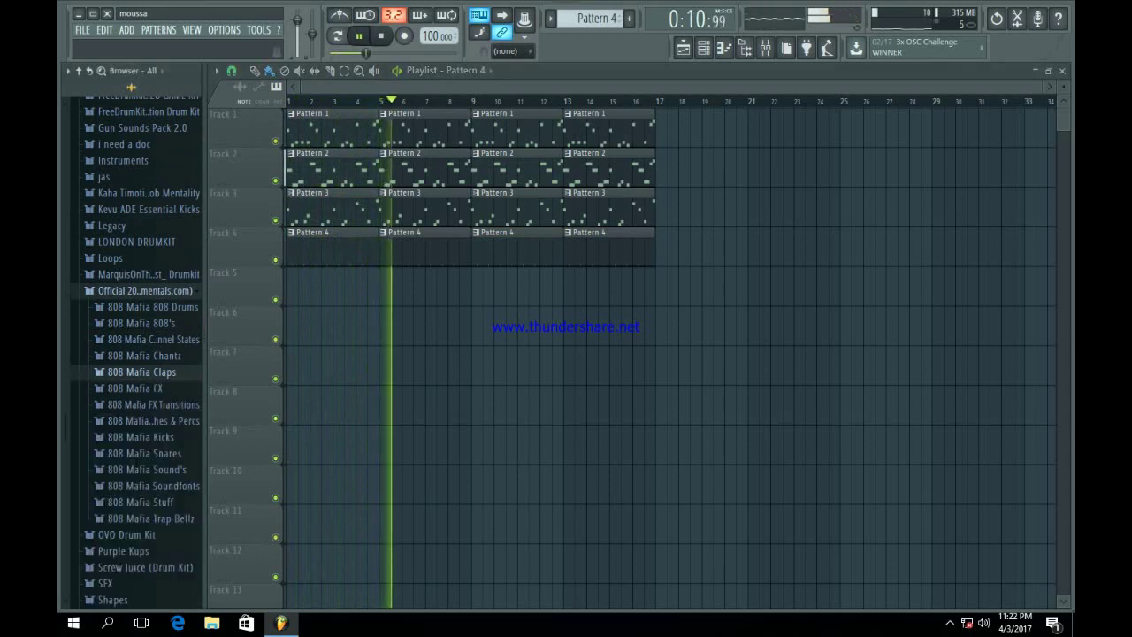
key("space")
left_click(140, 437)
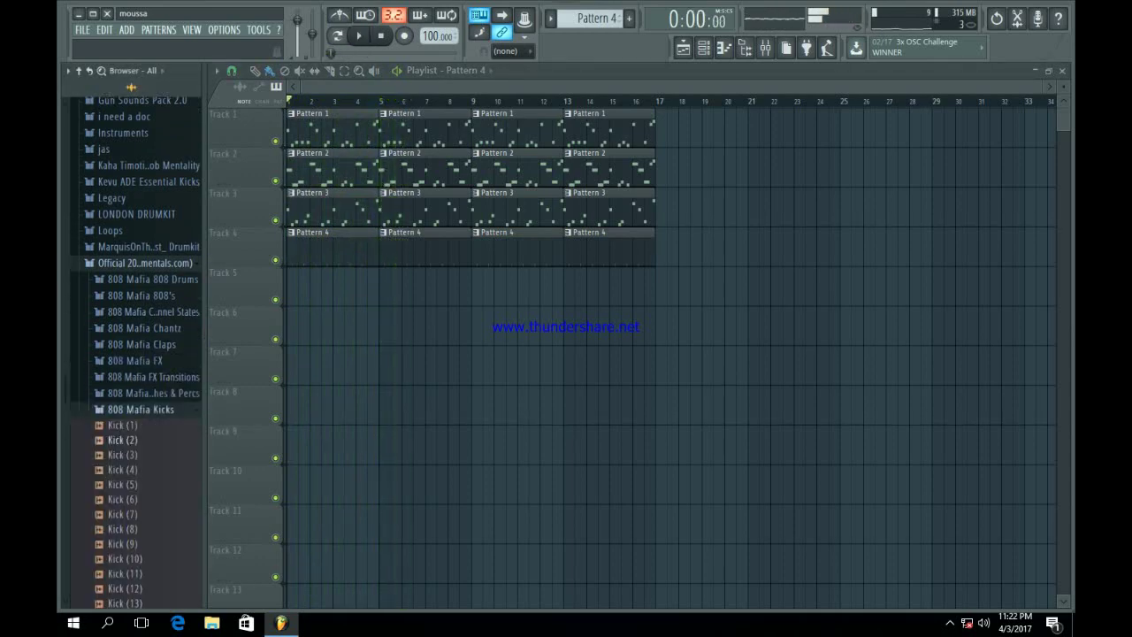
left_click(129, 437)
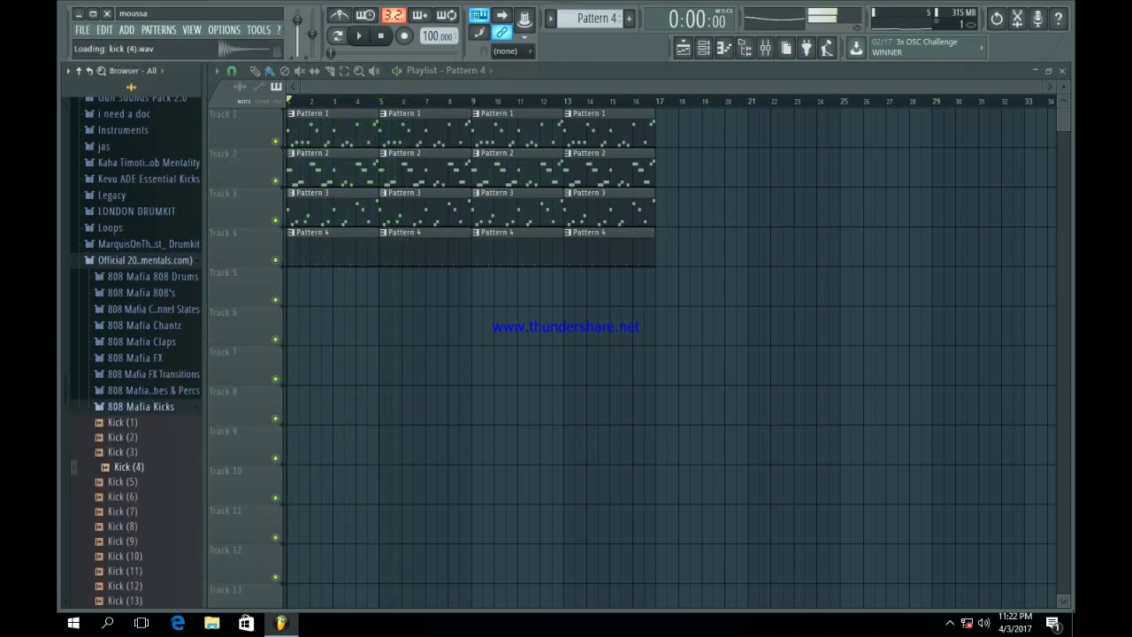
scroll(135, 354, "down", 4)
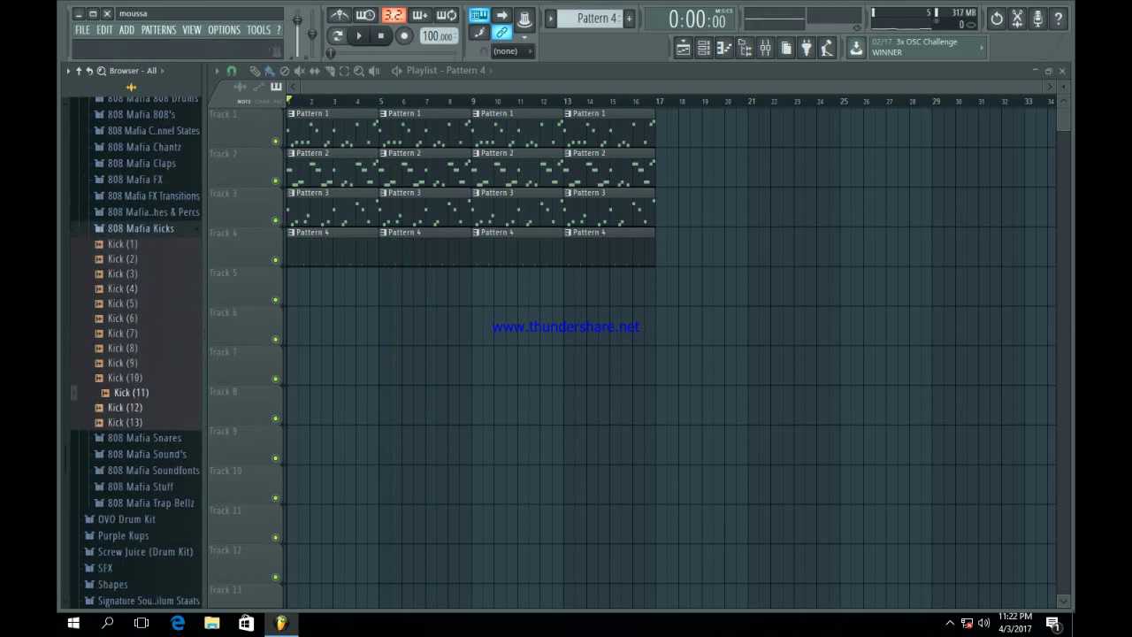
right_click(149, 405)
left_click(195, 421)
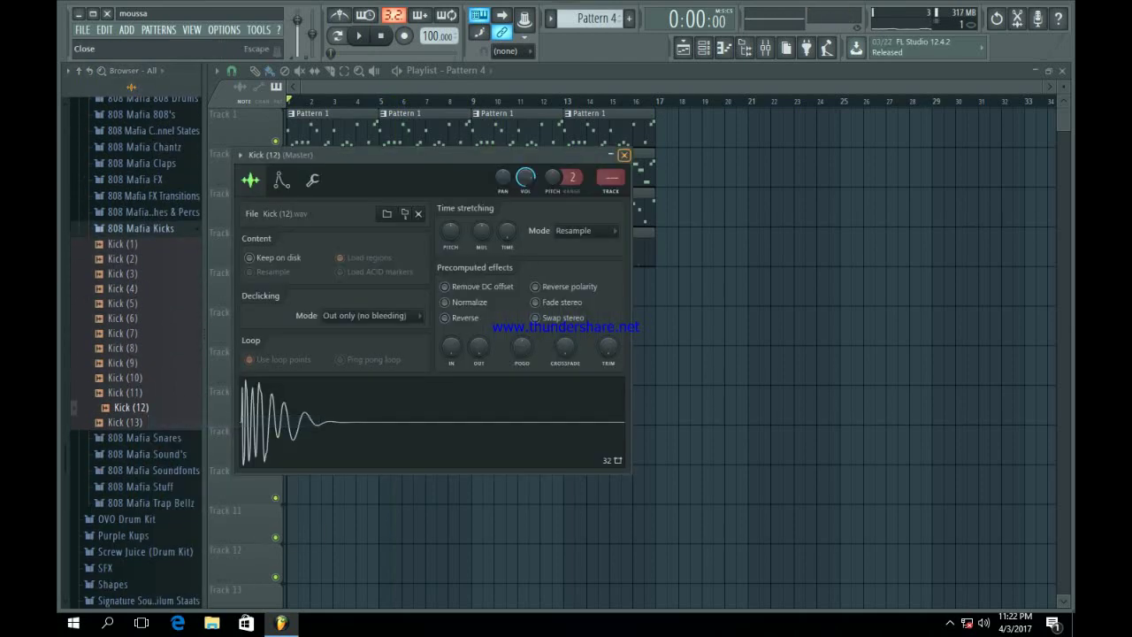
left_click(624, 155)
Create Pattern 5 and place its clip on Track 5 at bar 1
left_click(703, 48)
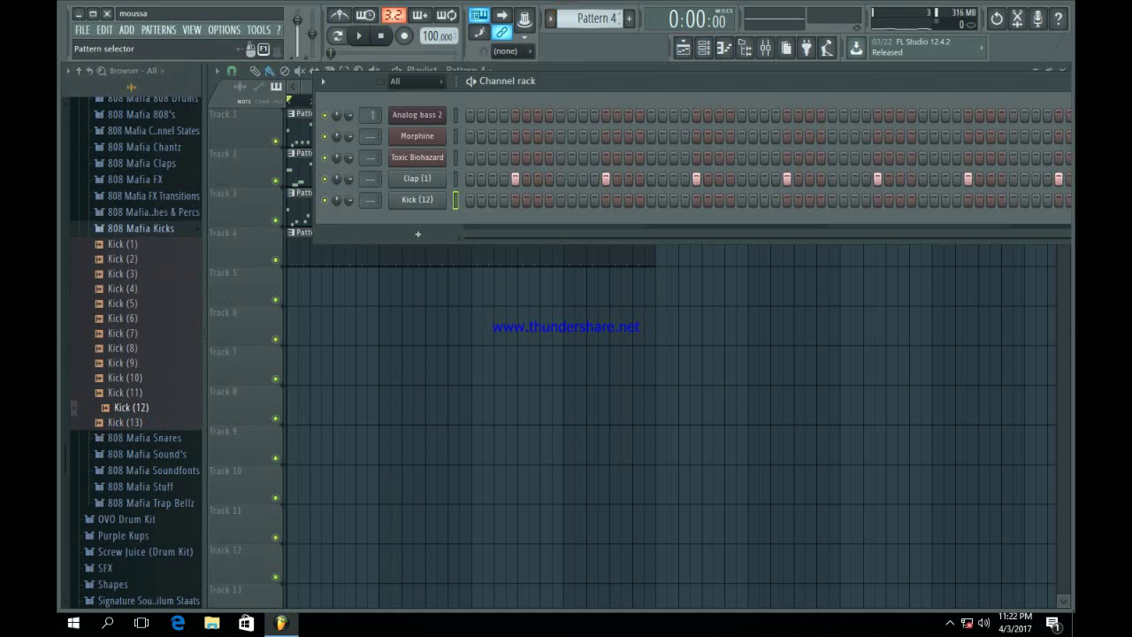
left_click(629, 19)
left_click(315, 274)
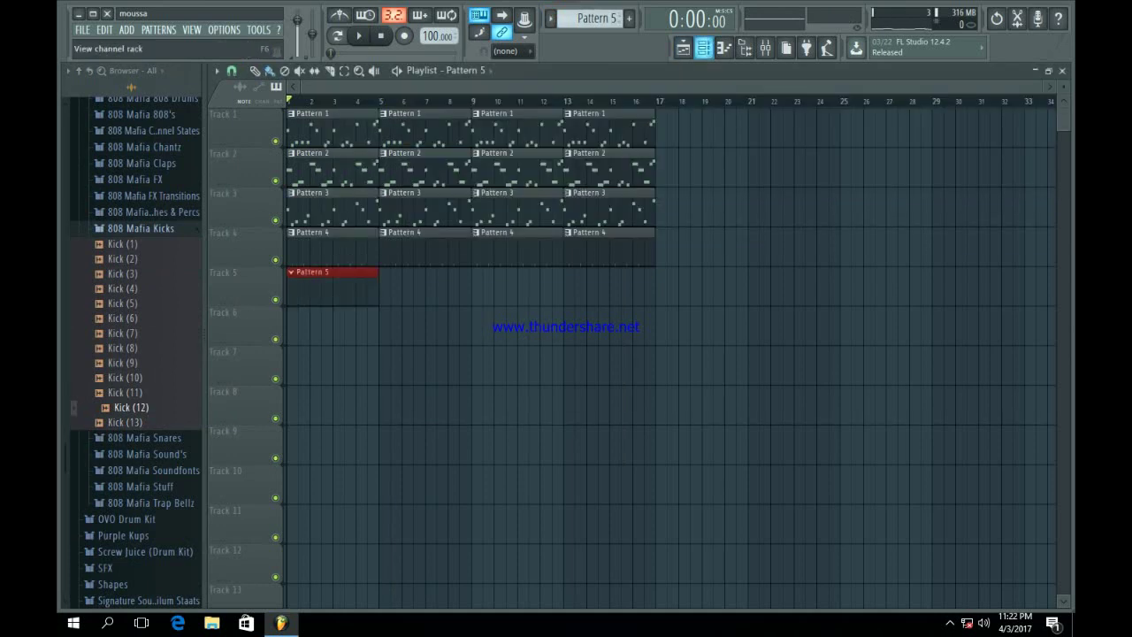
Review the Kick (12) channel's sampler and miscellaneous settings, keeping the Resample time-stretching mode
left_click(703, 48)
left_click(417, 200)
left_click(585, 231)
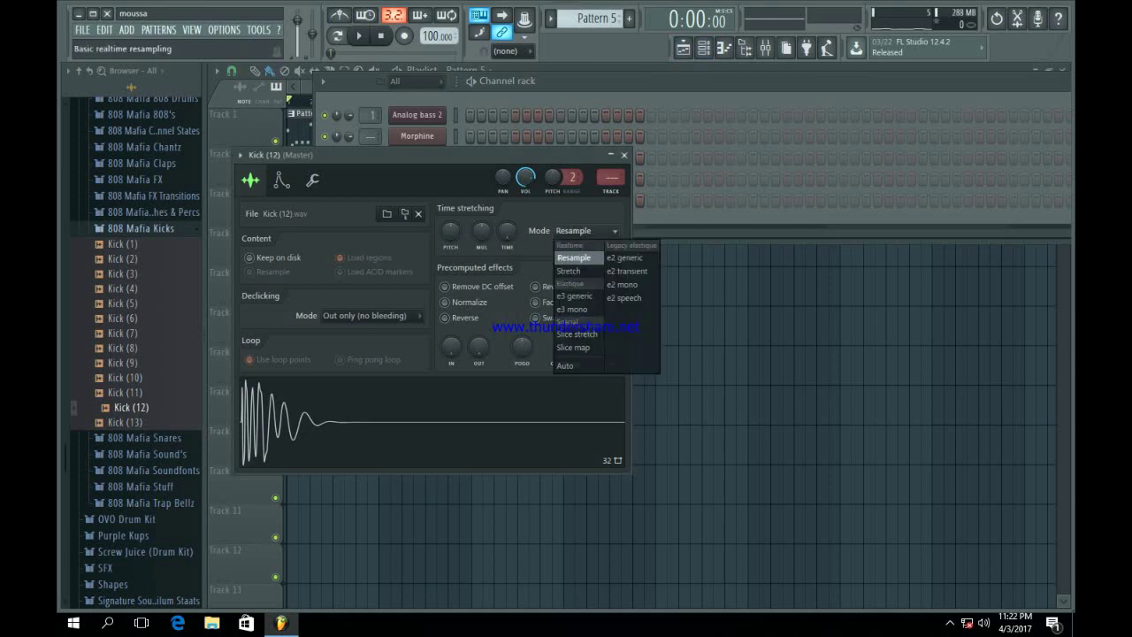
left_click(578, 257)
left_click(312, 179)
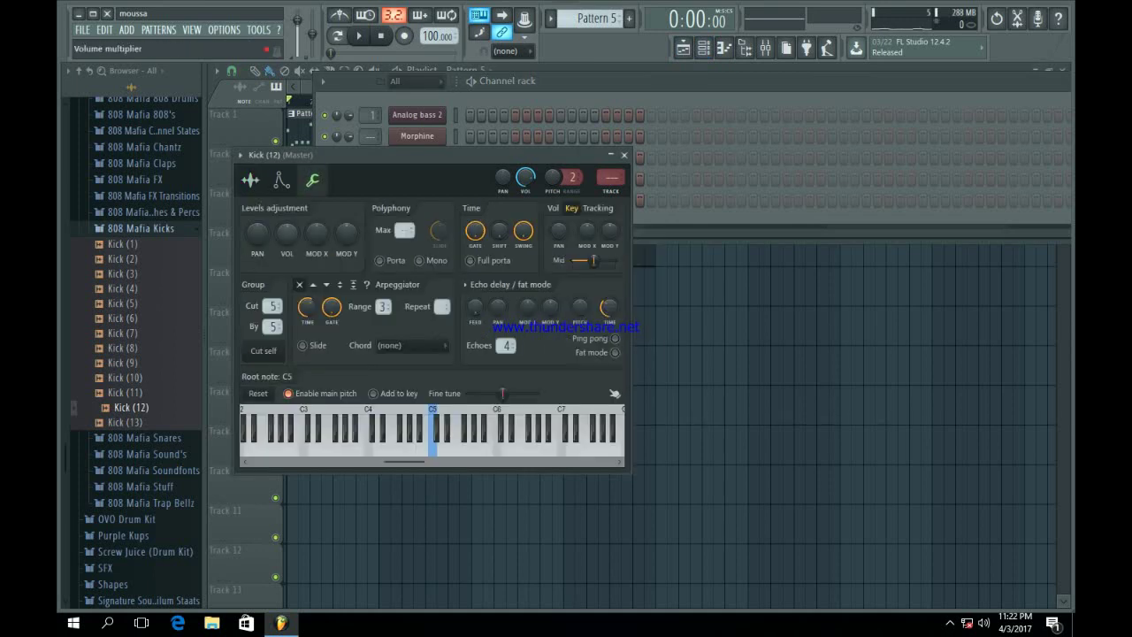
left_click(625, 155)
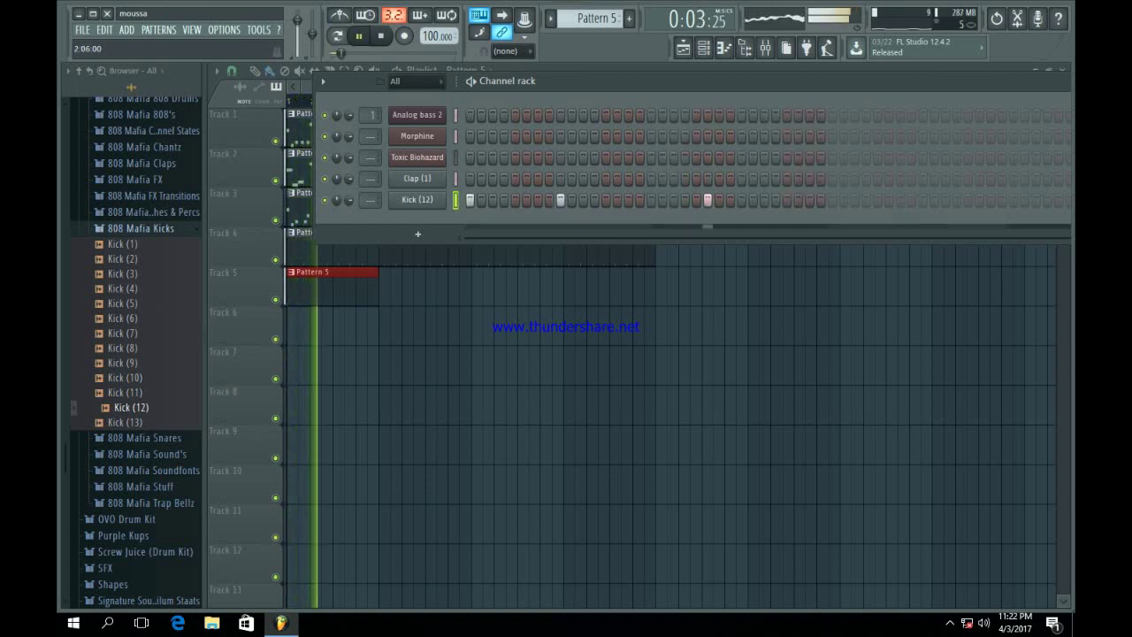
Place Kick (12) in Pattern 5 on steps 1, 9, 21, 22, 33, 35, 49 and 55, and play the arrangement
key("space")
left_click(833, 200)
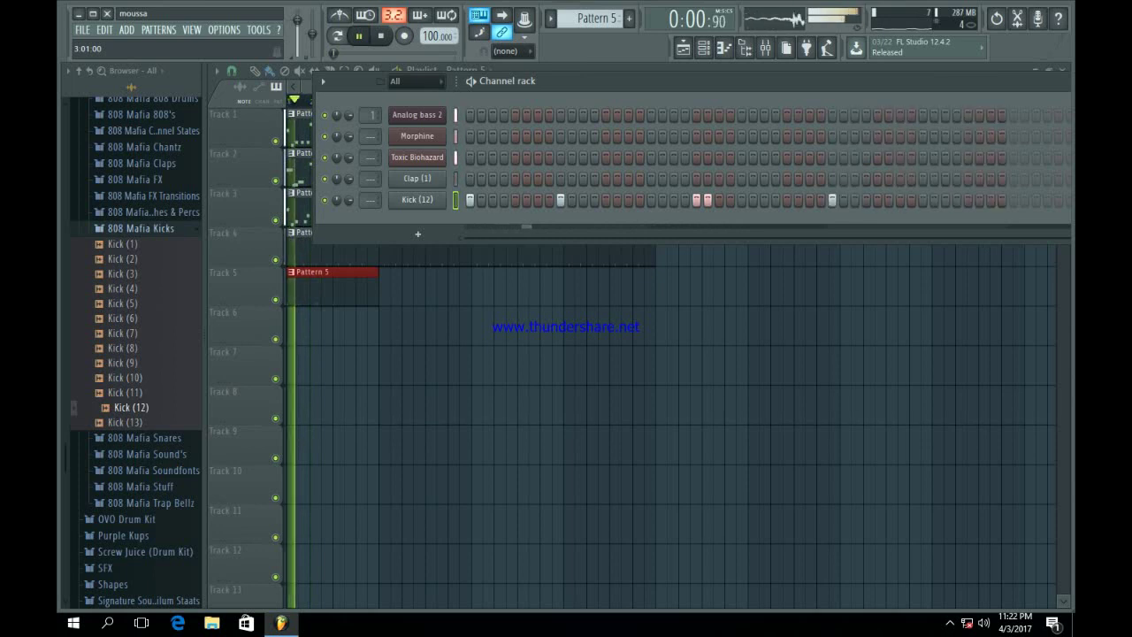
left_click(854, 200)
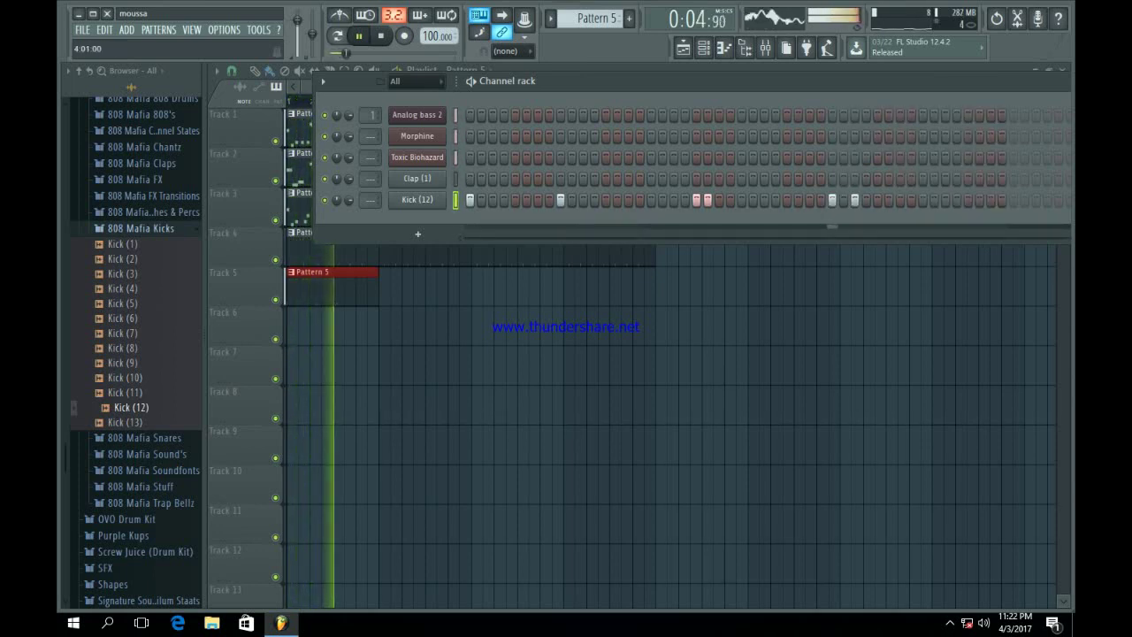
left_click(1014, 200)
left_click_drag(885, 82, 791, 116)
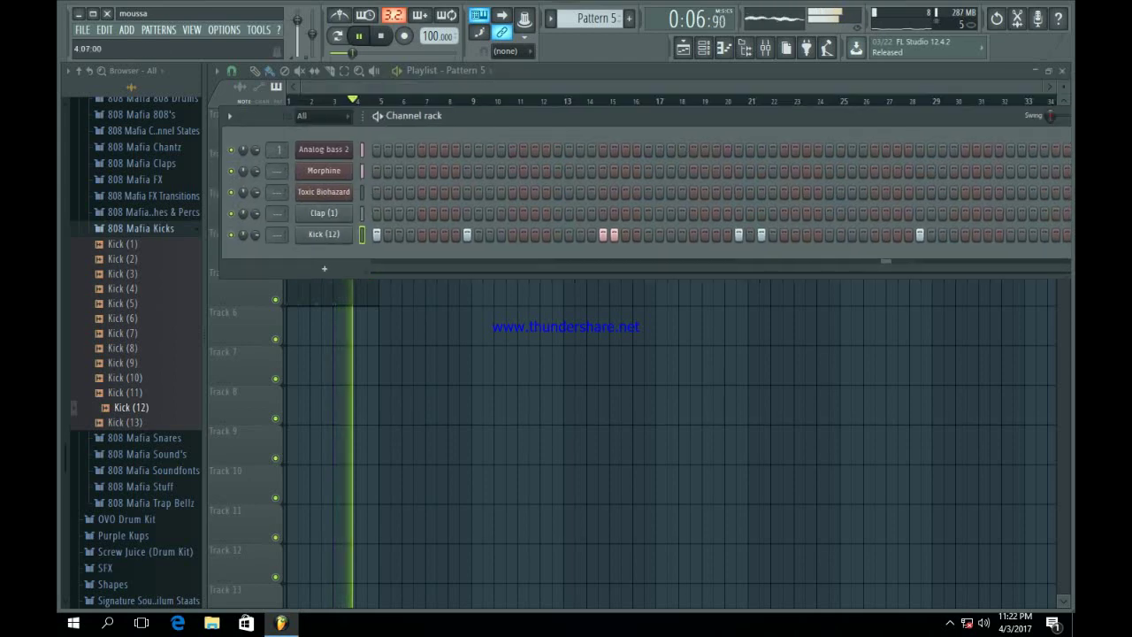
left_click(977, 234)
key("space")
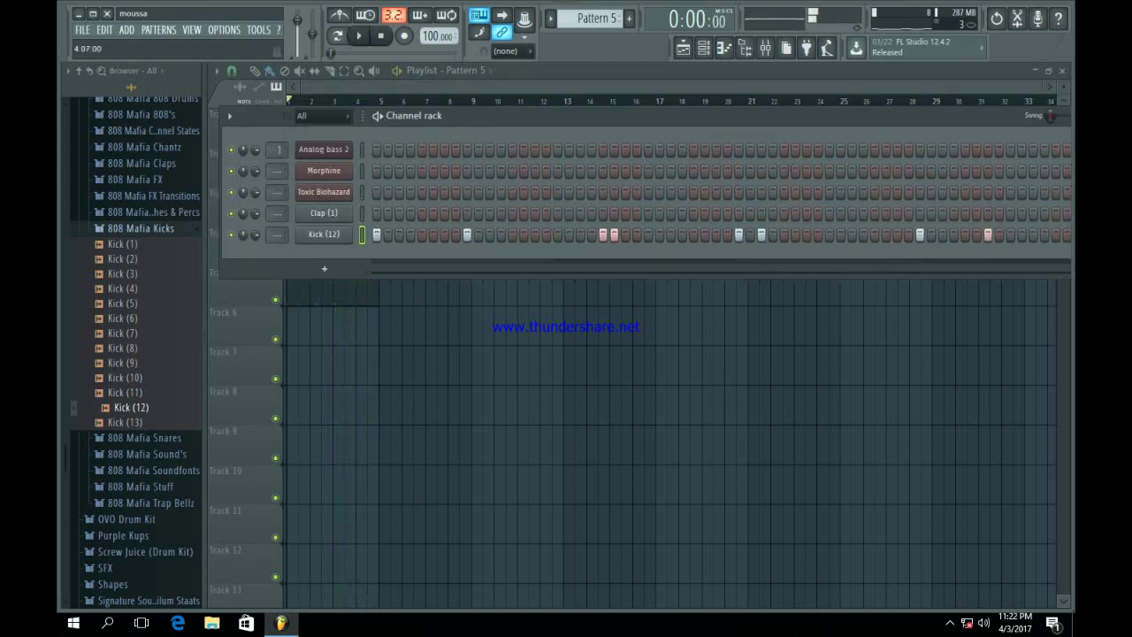
left_click_drag(948, 116, 623, 331)
left_click(623, 288)
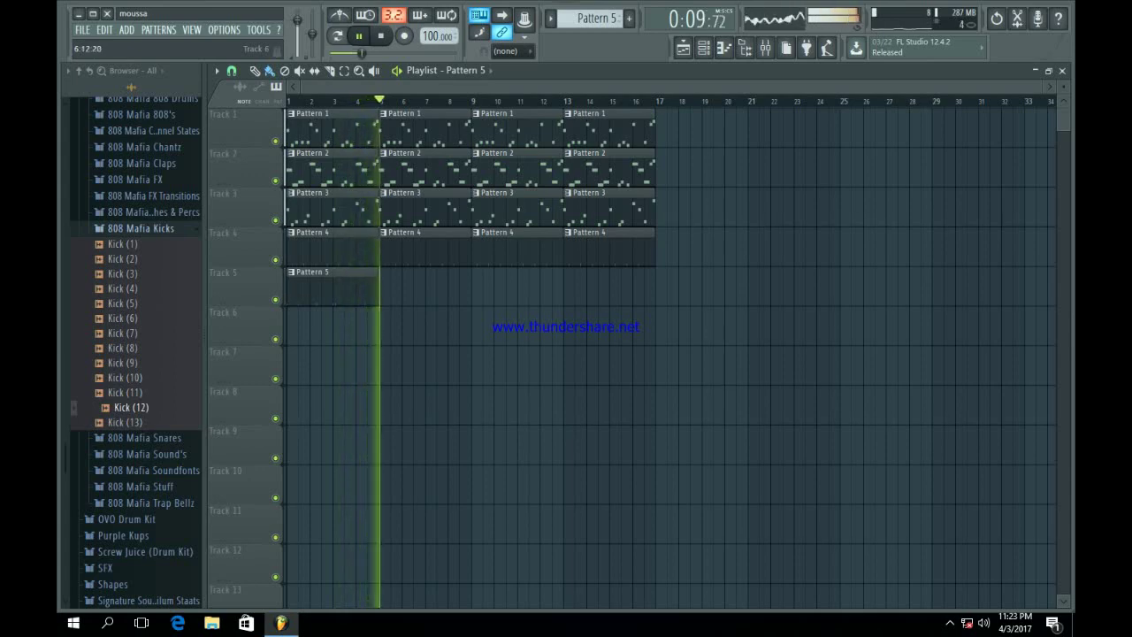
Duplicate the Pattern 5 clip three times along Track 5 through bar 16, and stop playback
left_click_drag(419, 329, 315, 286)
key("ctrl+b")
key("ctrl+b")
key("ctrl+b")
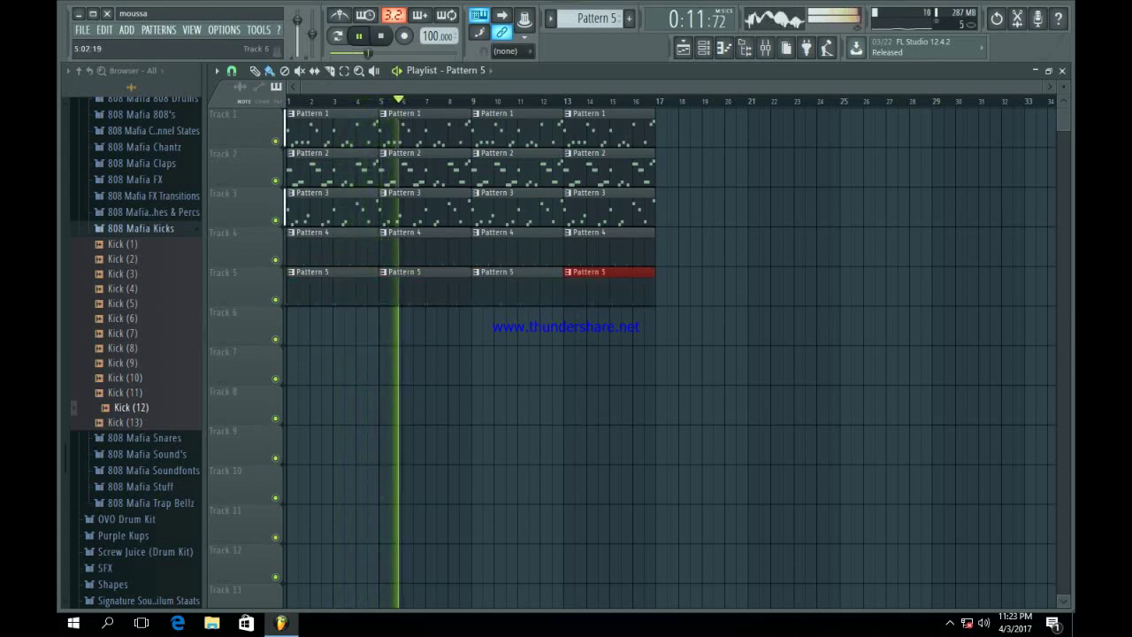
key("ctrl+d")
key("space")
Browse the 808 Mafia folders, open Waka- SMALL TRAP BELL from 808 Mafia Trap Bellz in a new channel, and review its settings
left_click(153, 212)
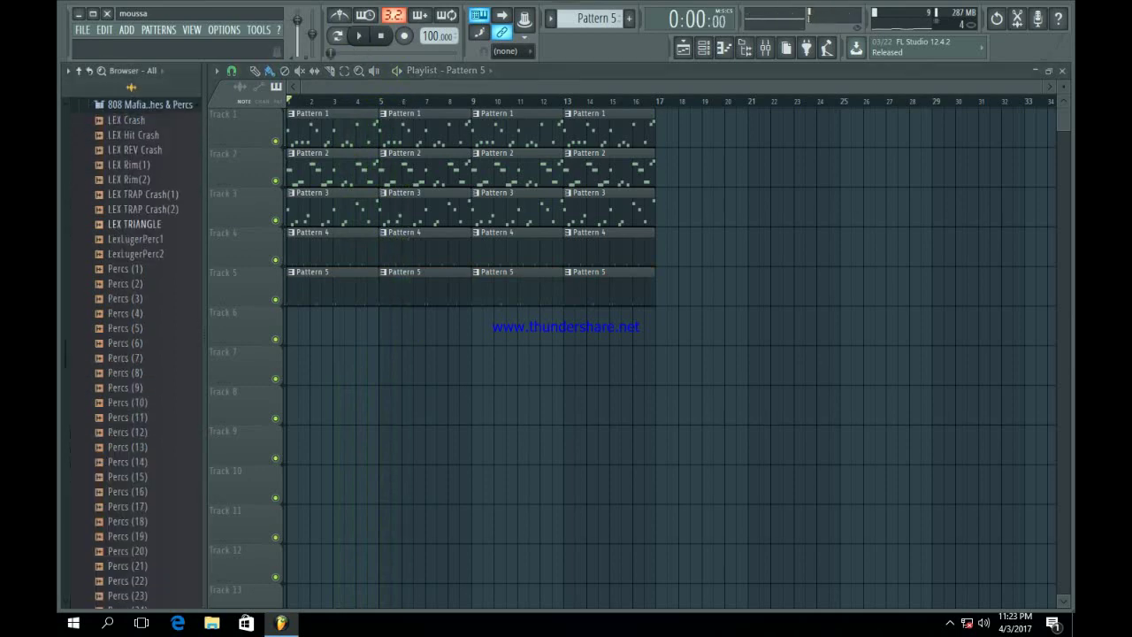
scroll(153, 290, "up", 4)
left_click(150, 371)
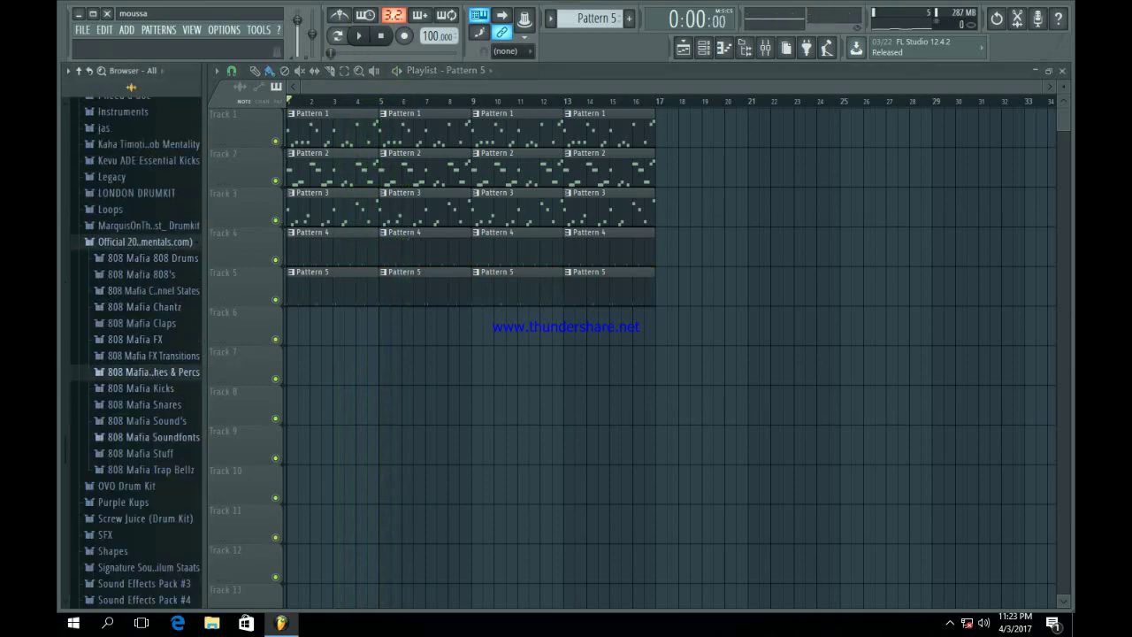
left_click(150, 469)
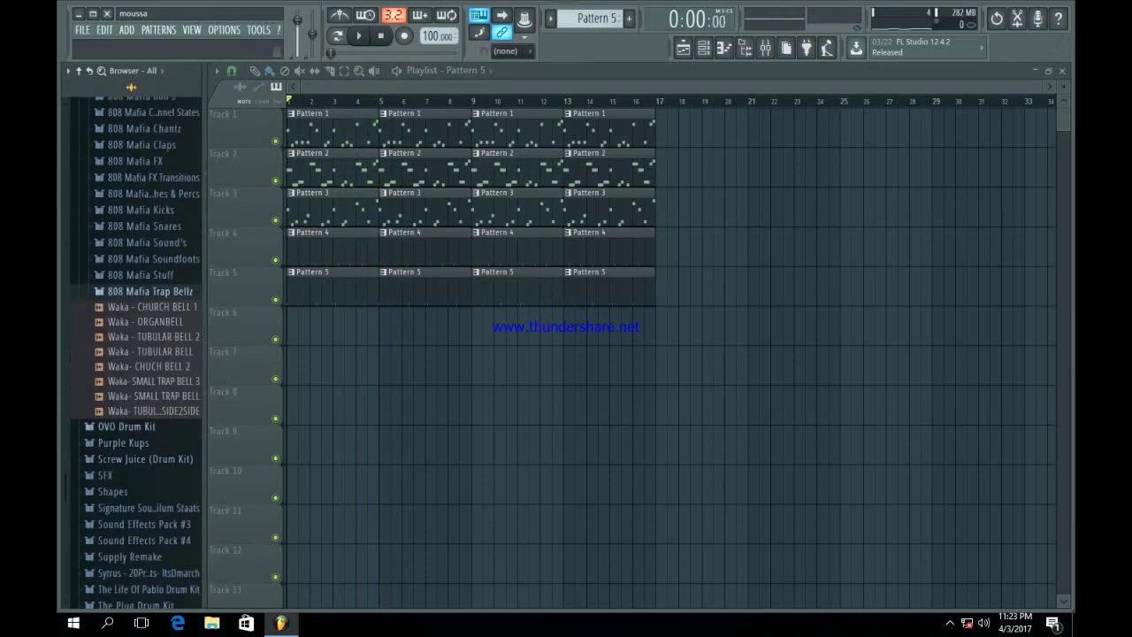
right_click(190, 395)
left_click(265, 410)
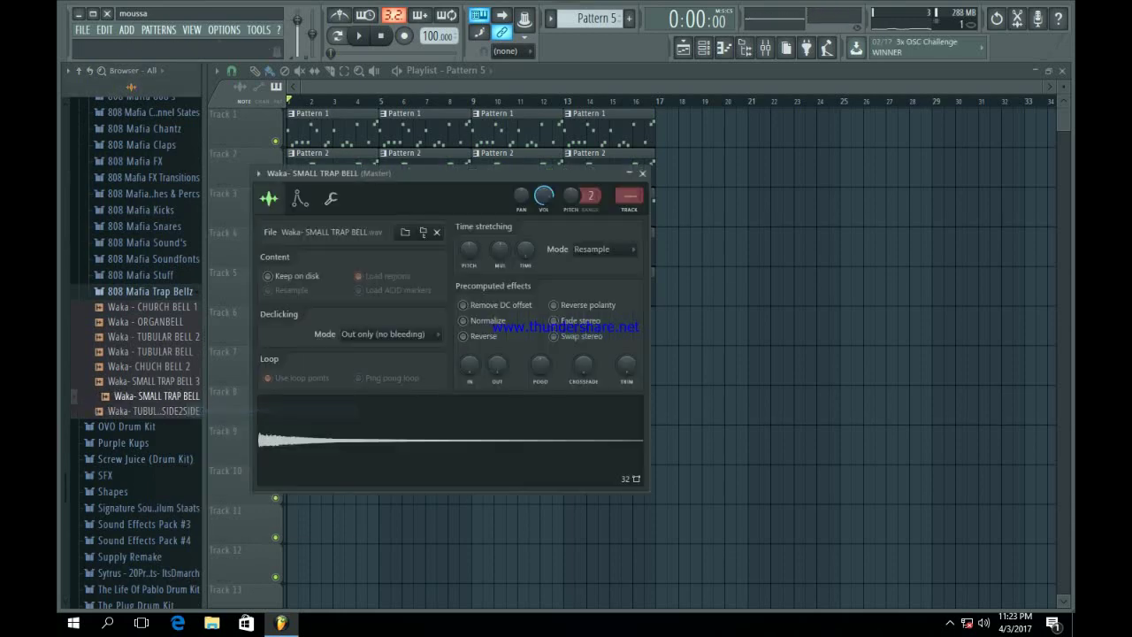
left_click(331, 198)
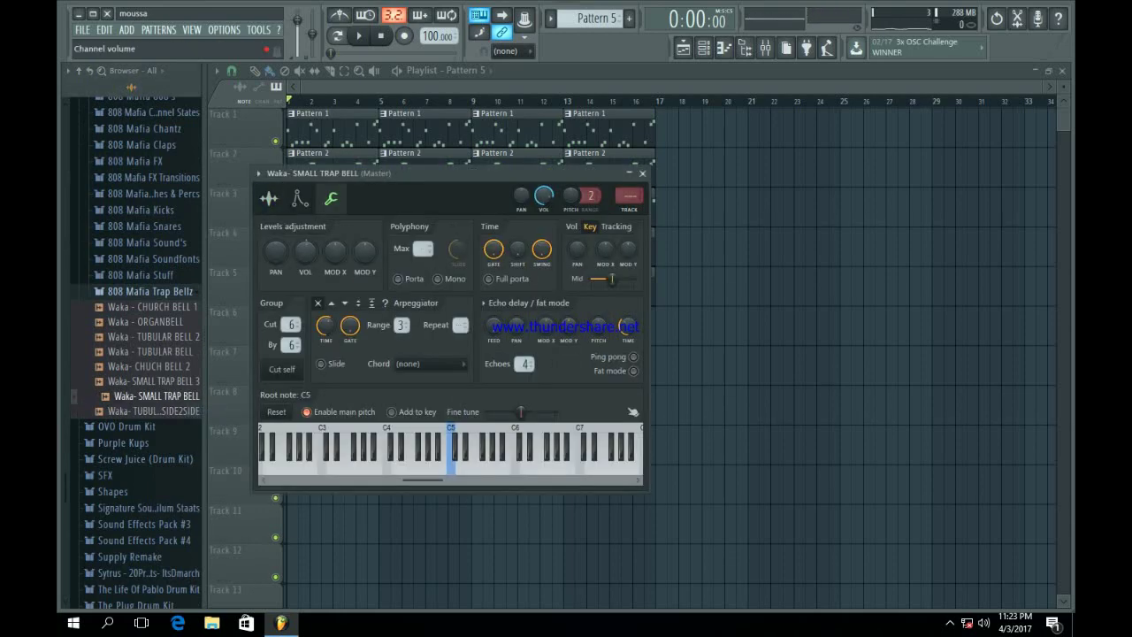
left_click(642, 173)
In a new Pattern 6, place the trap bell on steps 1, 17, 19 and 41, and add the pattern to Track 6 at bar 1
left_click(703, 48)
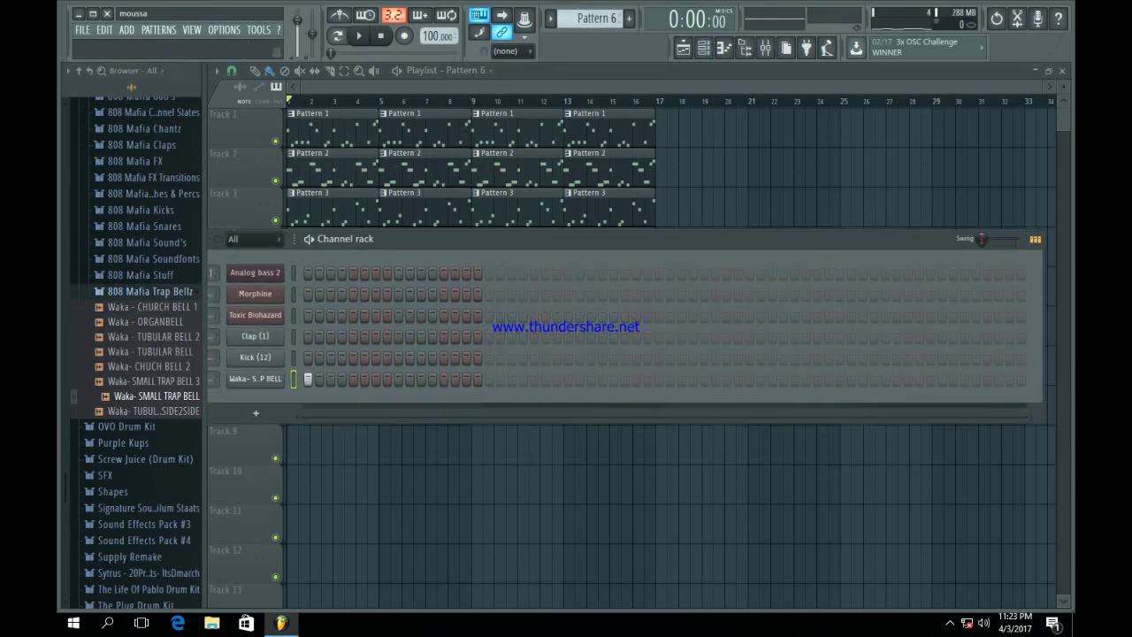
left_click(489, 379)
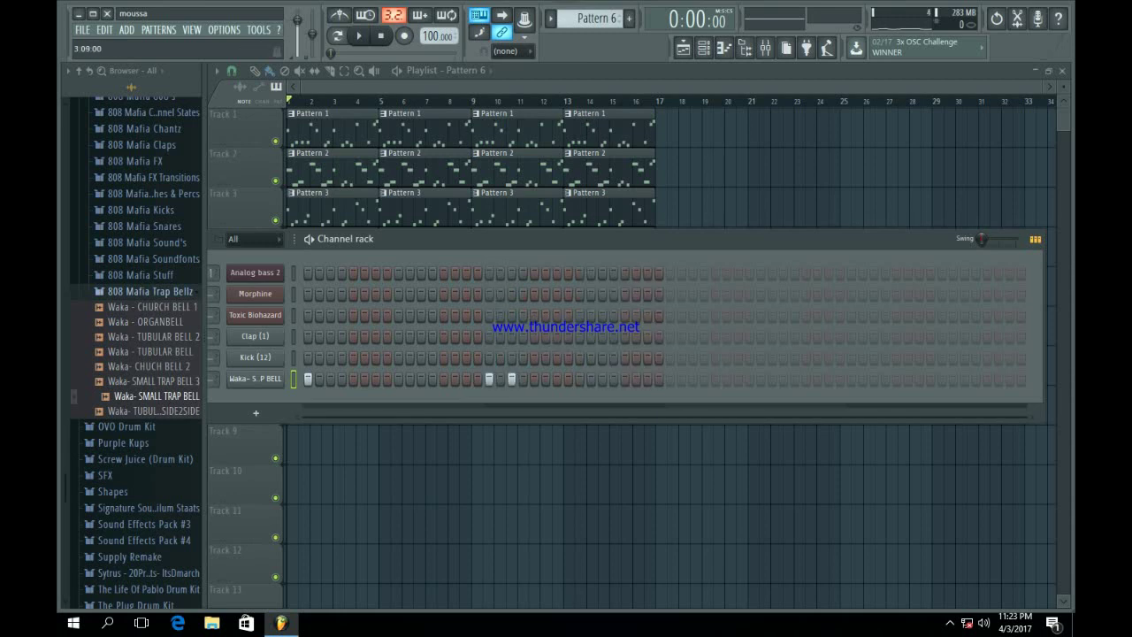
left_click(761, 378)
key("F6")
left_click(328, 328)
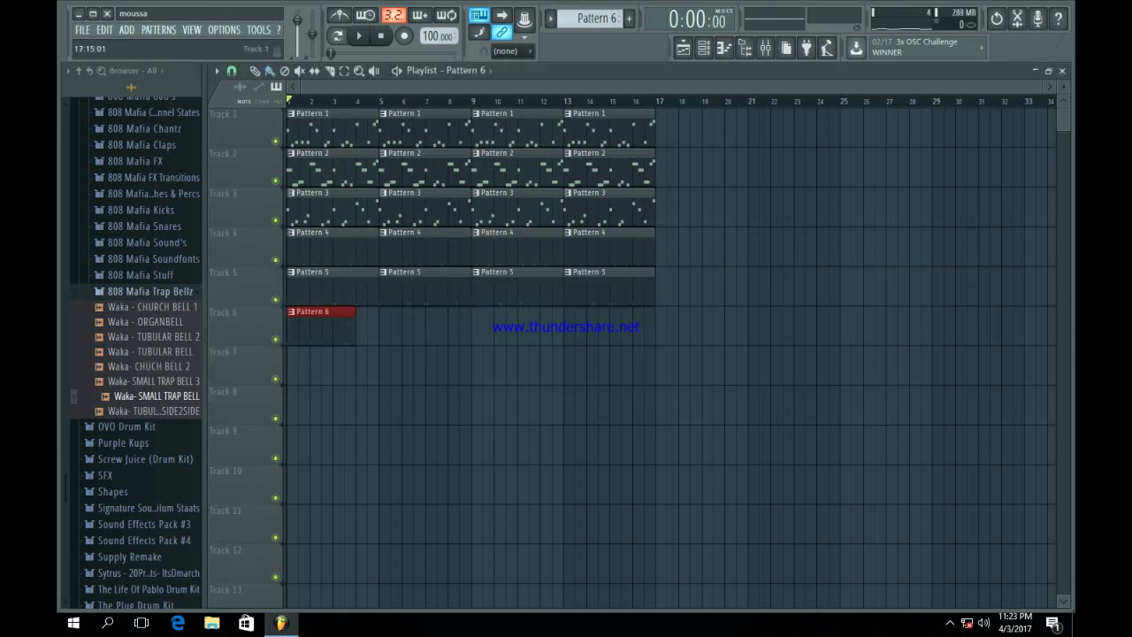
Add trap bell hits on steps 53 and 56 of Pattern 6, and play the arrangement in the playlist
left_click(704, 49)
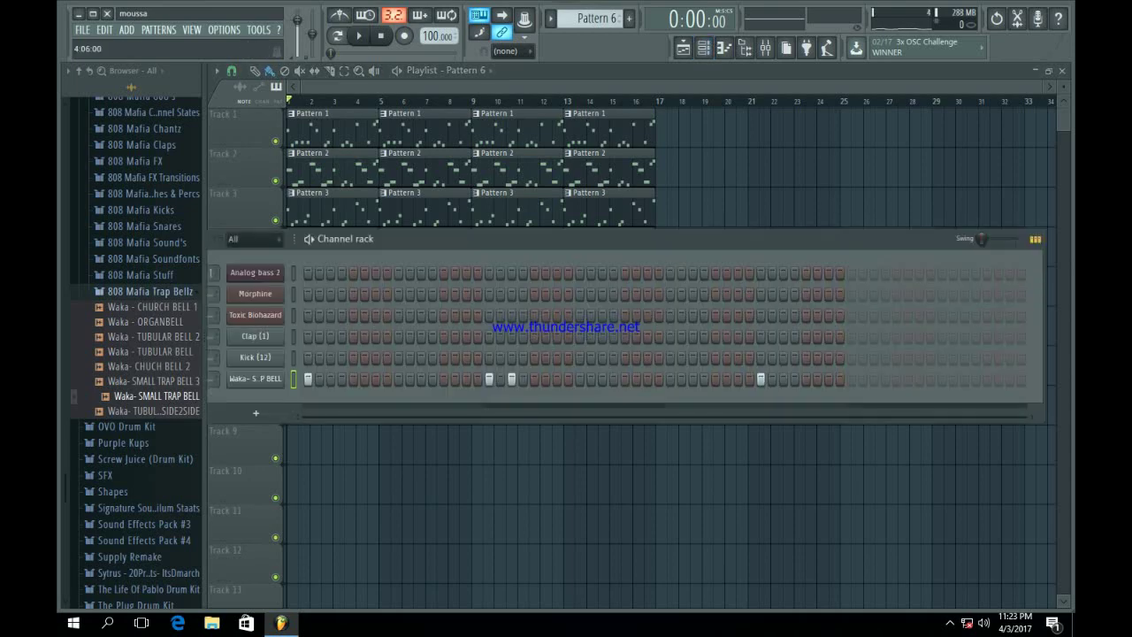
left_click(897, 380)
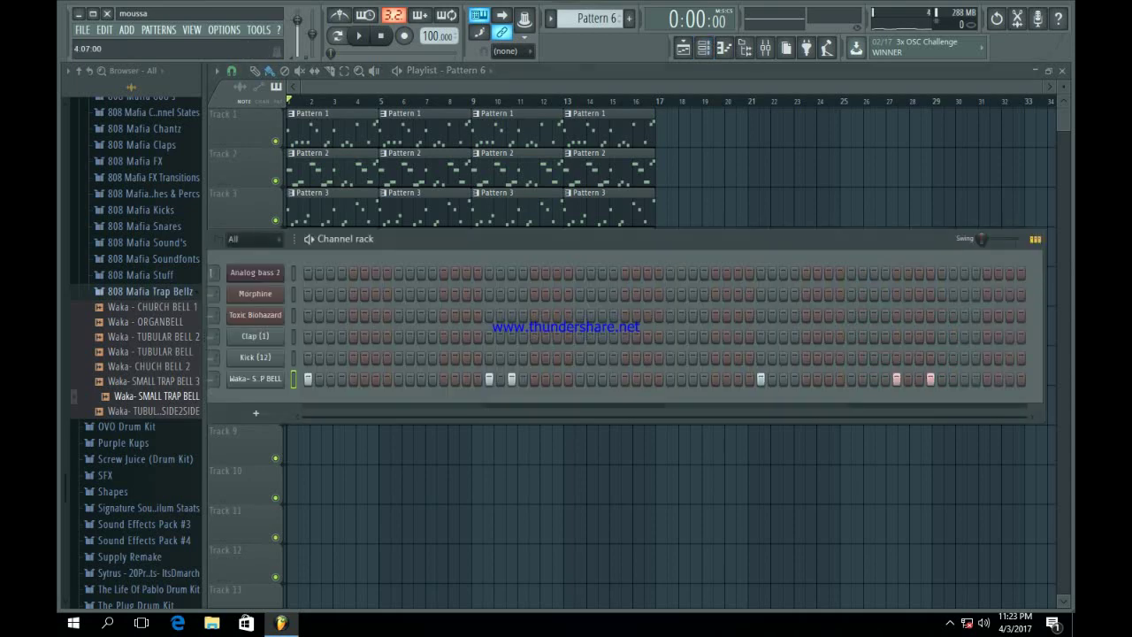
key("F6")
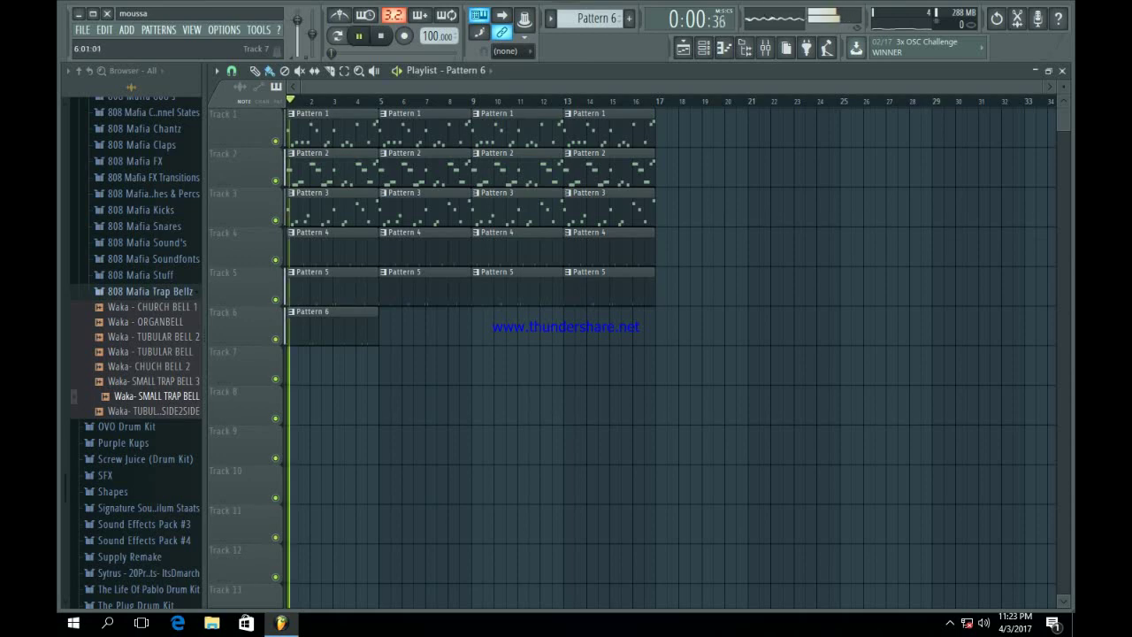
Duplicate the Pattern 6 clip three times along Track 6 through bar 16, and clear the selection
left_click_drag(422, 371, 308, 327)
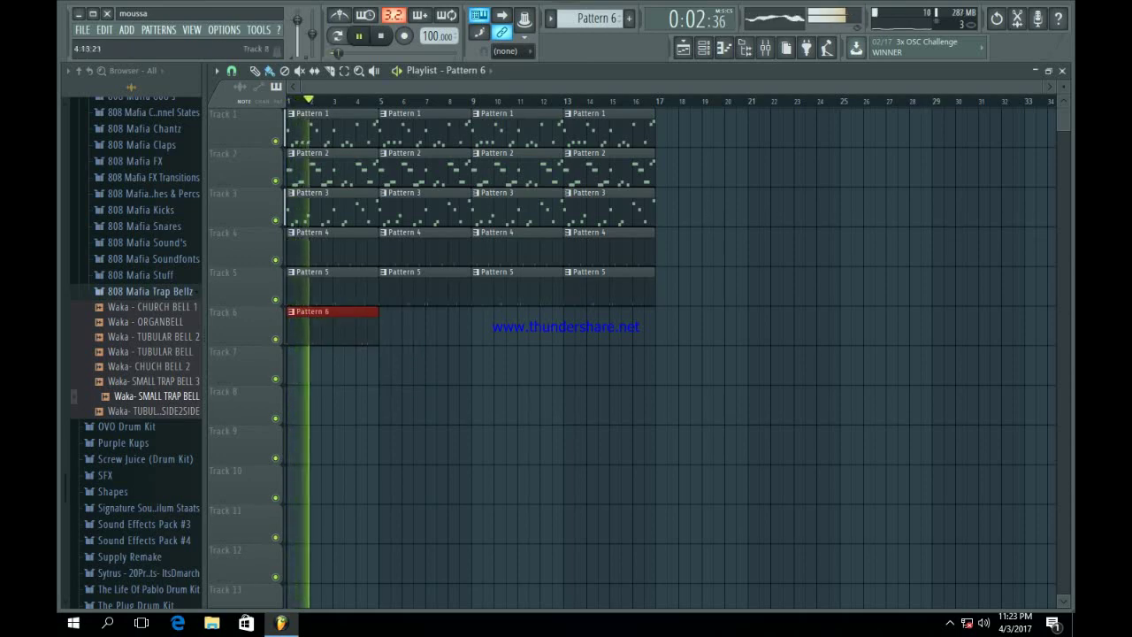
key("ctrl+b")
key("ctrl+b")
key("ctrl+b")
key("ctrl+d")
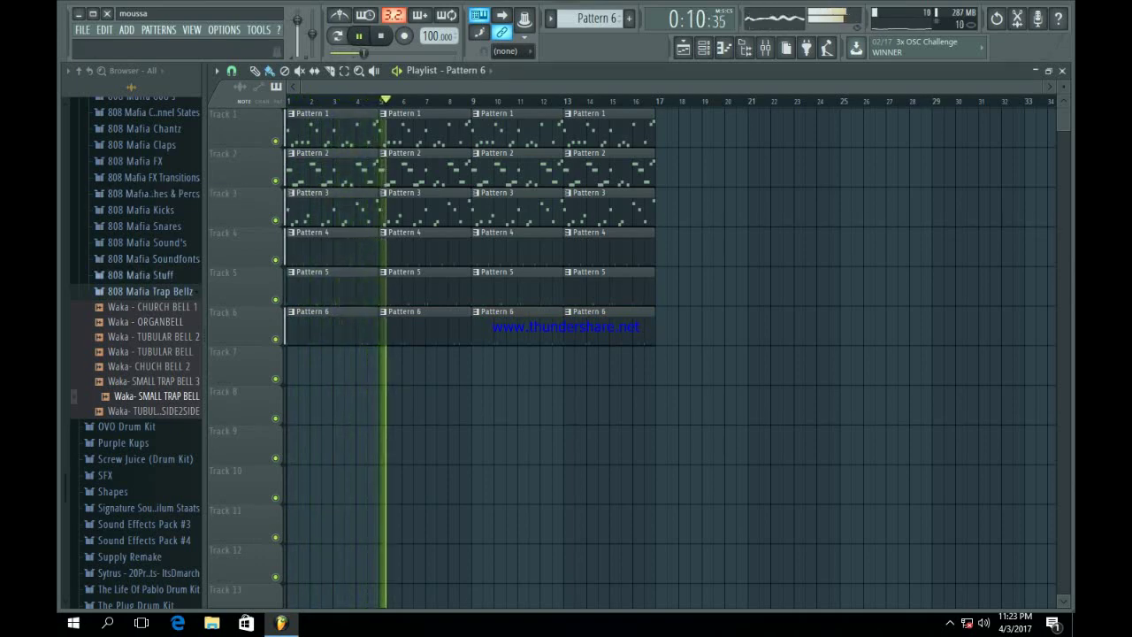
Stop playback, collapse the 808 Mafia Trap Bellz folder and its drum kit, and open the OVO Drum Kit
left_click(150, 291)
scroll(150, 289, "up", 2)
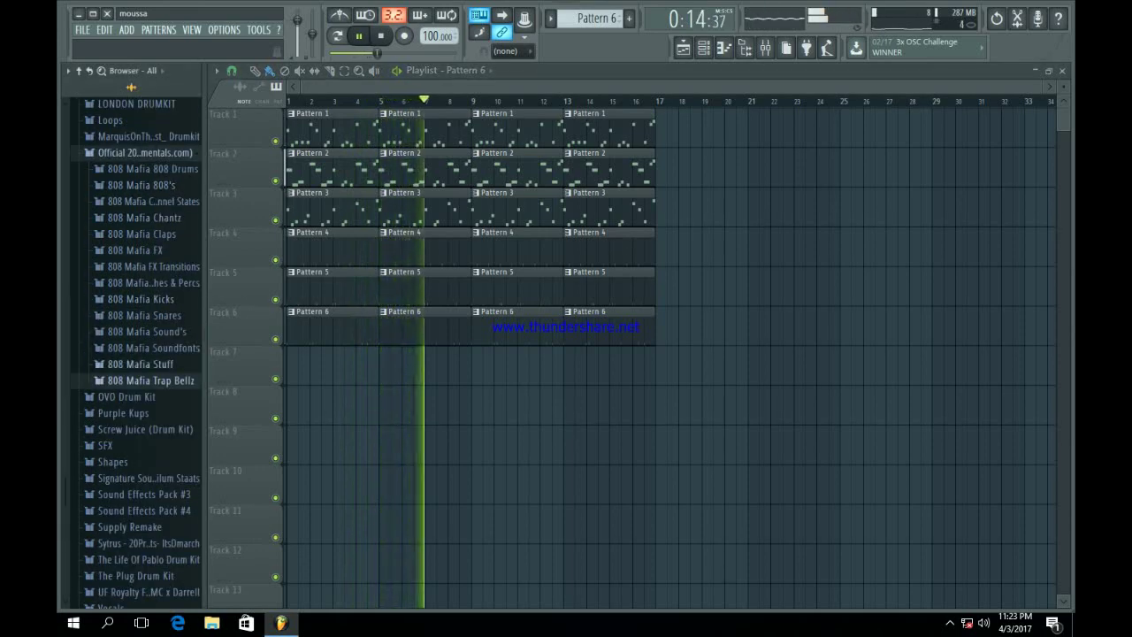
key("space")
scroll(137, 354, "up", 4)
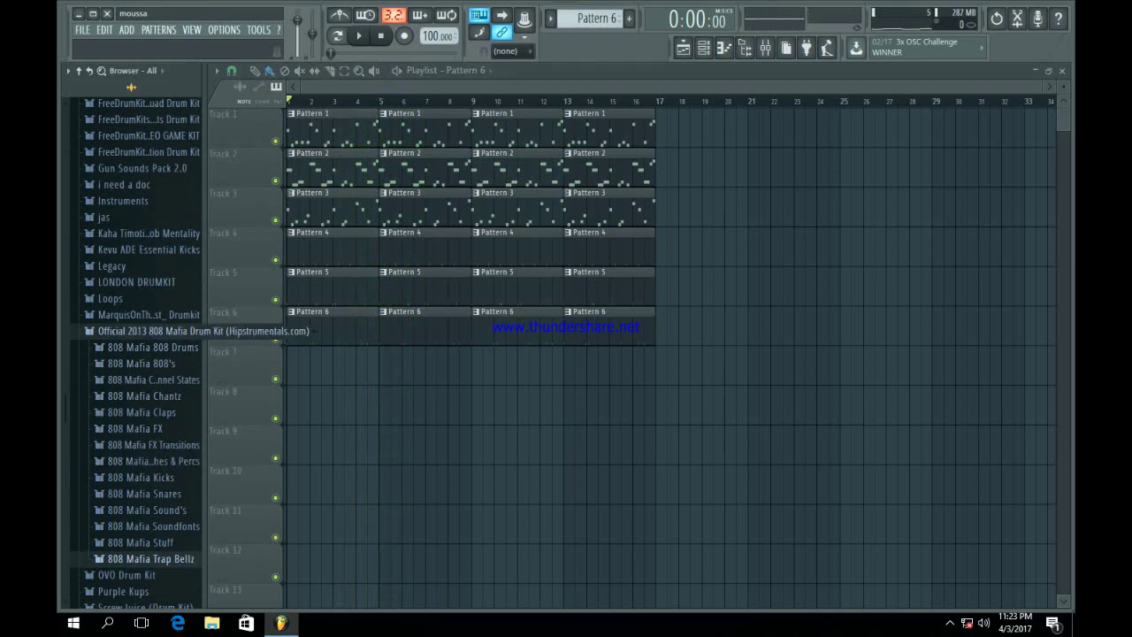
left_click(133, 331)
left_click(129, 348)
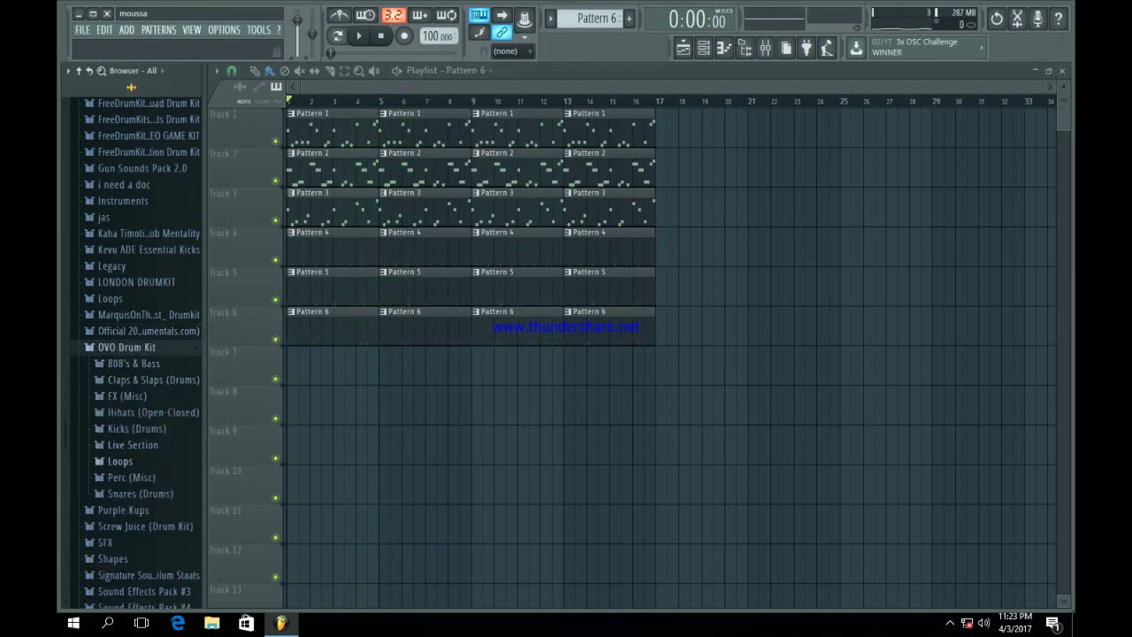
Audition samples in the OVO Drum Kit's Perc (Misc) folder, including Double Open Hat, OX_HouseTom_ and Tom (Home), and collapse the kit
left_click(131, 477)
left_click(150, 342)
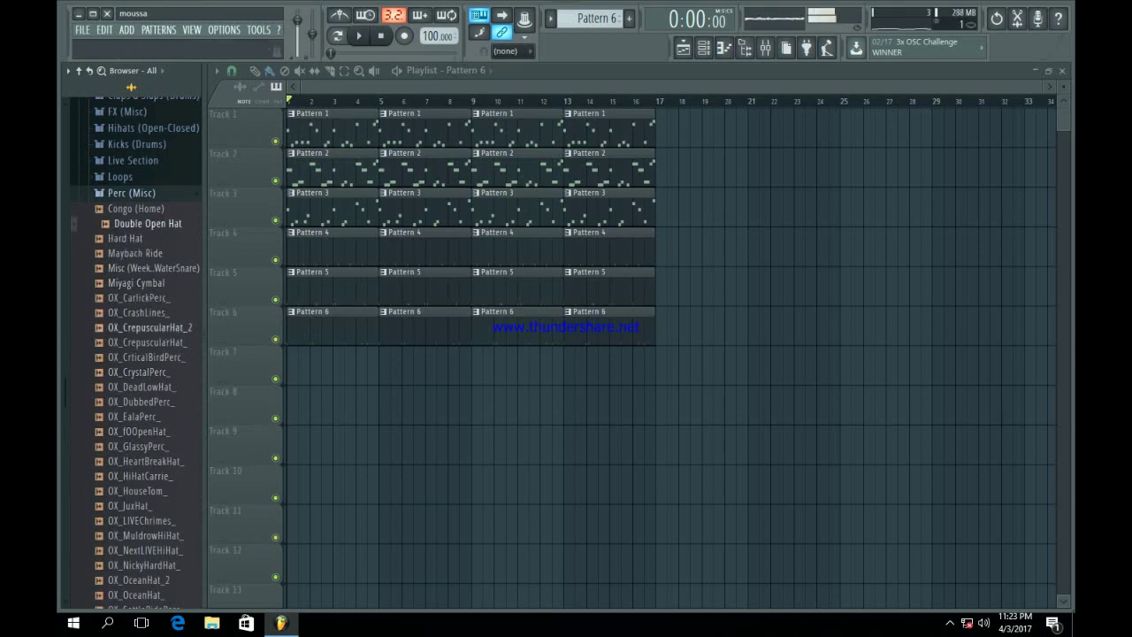
scroll(138, 313, "down", 4)
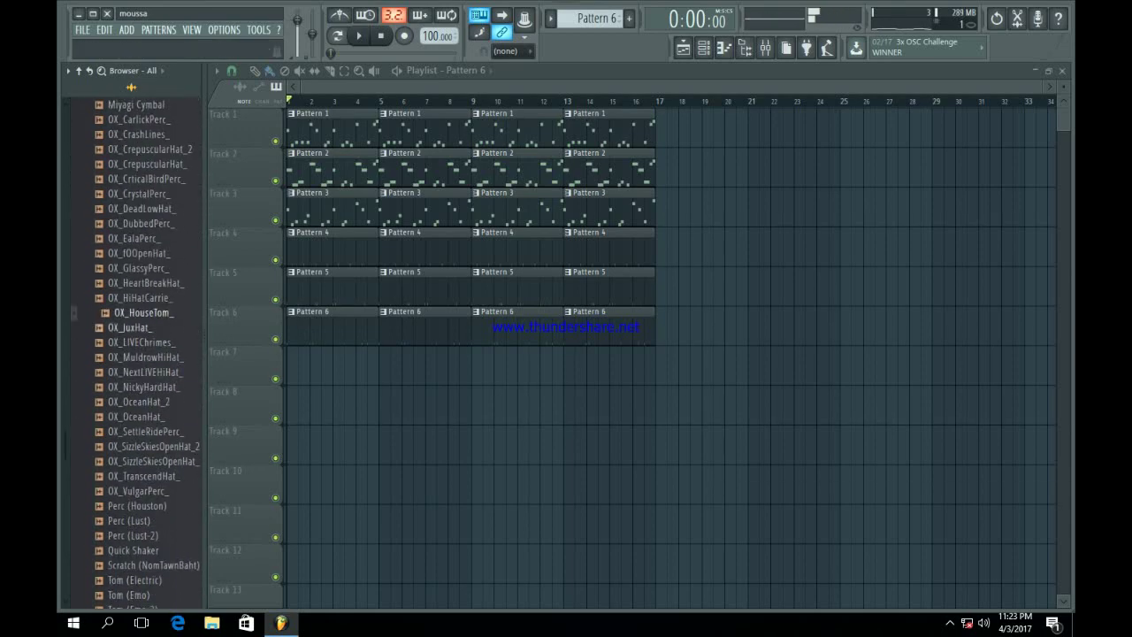
scroll(143, 386, "down", 2)
left_click(146, 373)
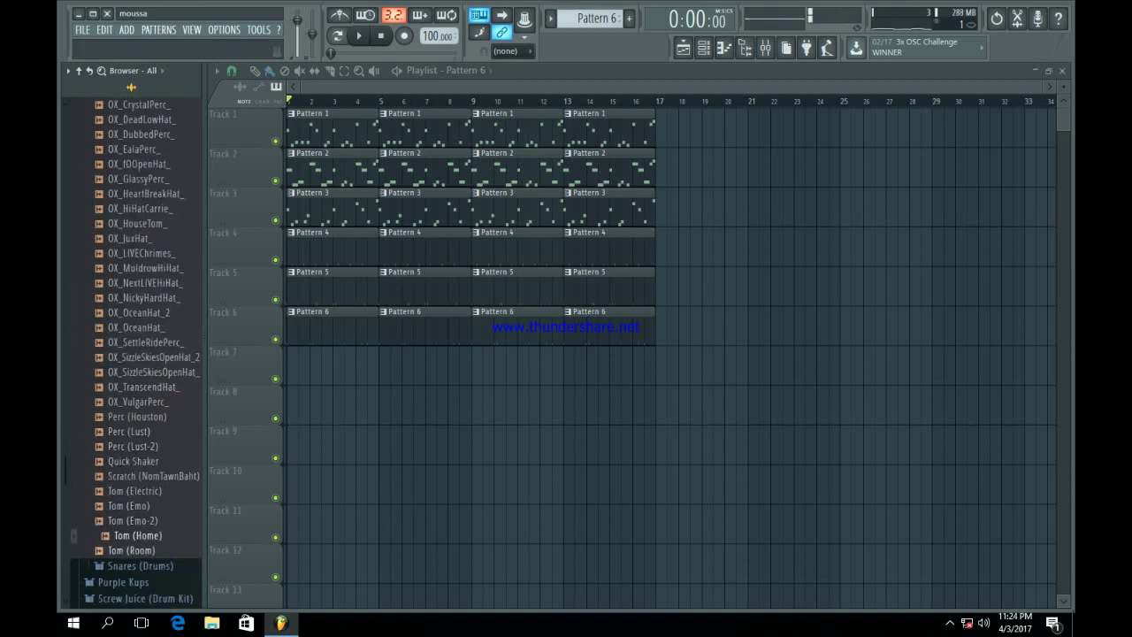
scroll(137, 352, "up", 10)
left_click(131, 372)
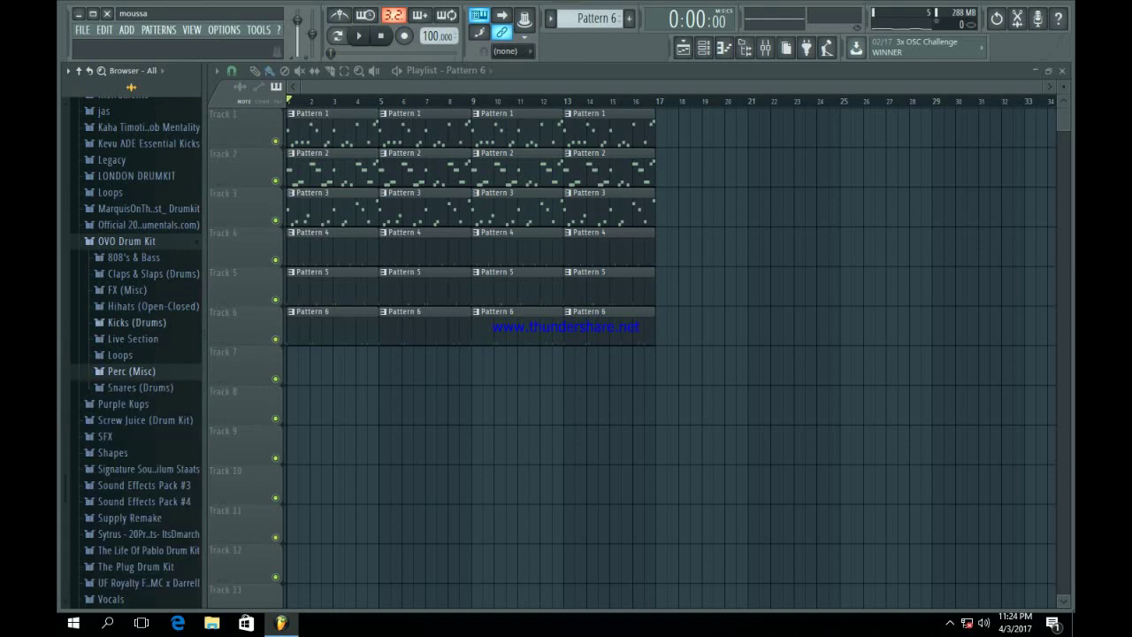
left_click(127, 240)
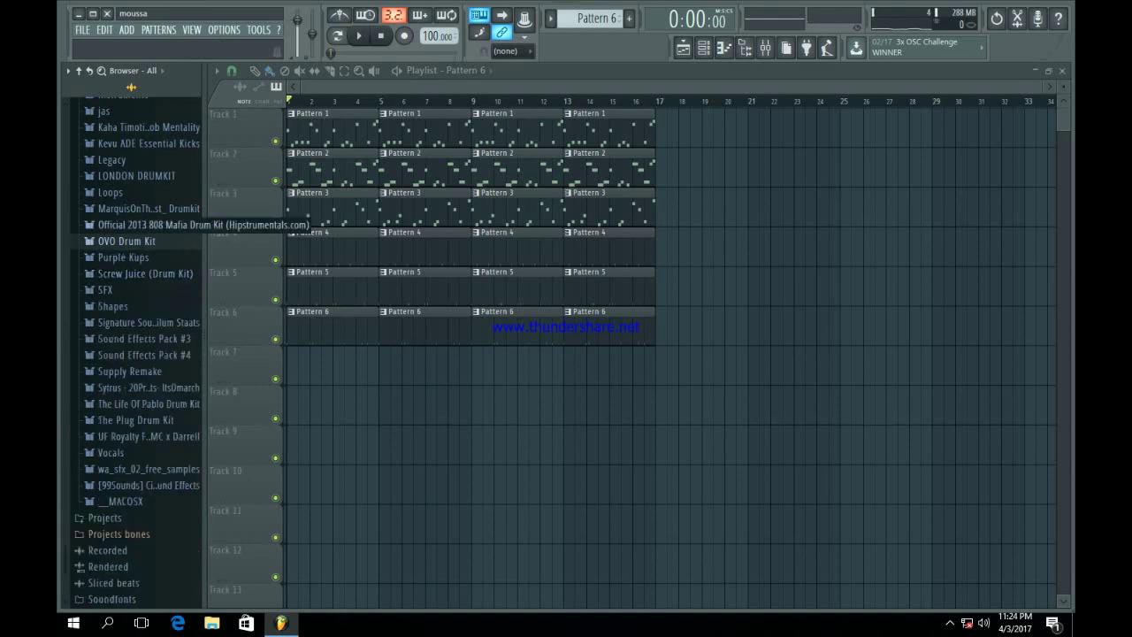
Open Snare (3) from the 808 Mafia Snares folder in a new channel and close its settings
left_click(133, 224)
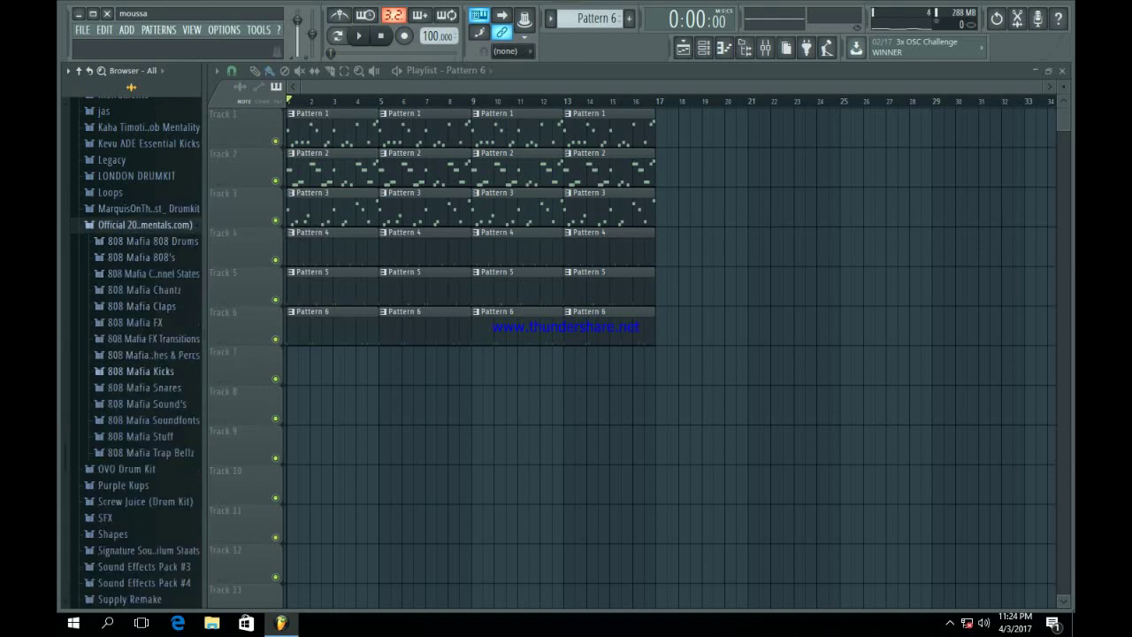
left_click(144, 388)
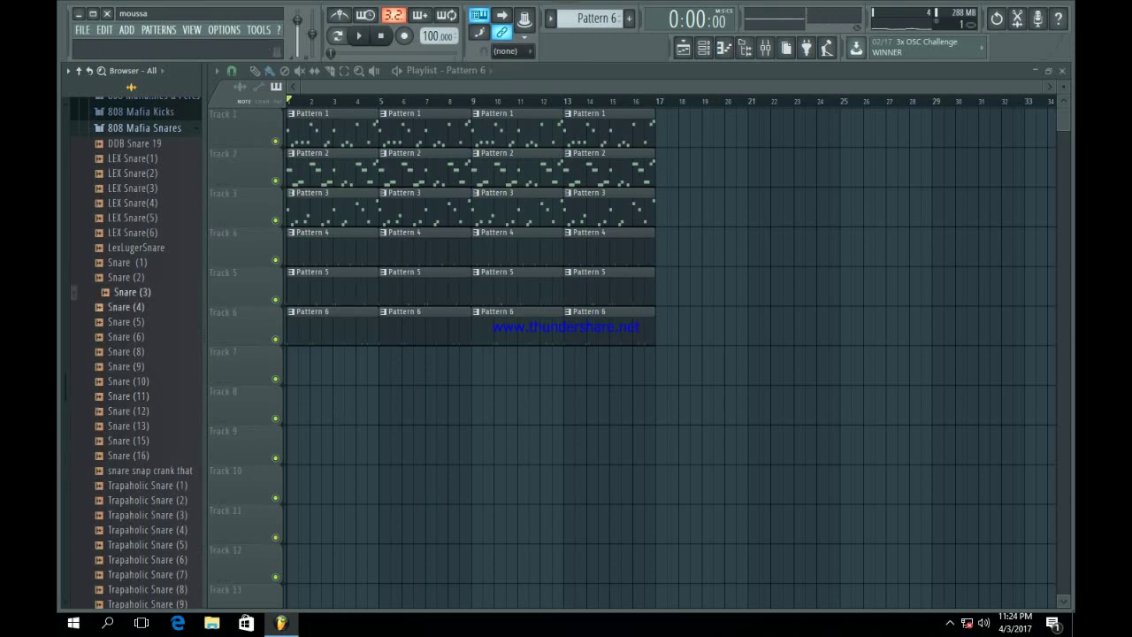
left_click(205, 305)
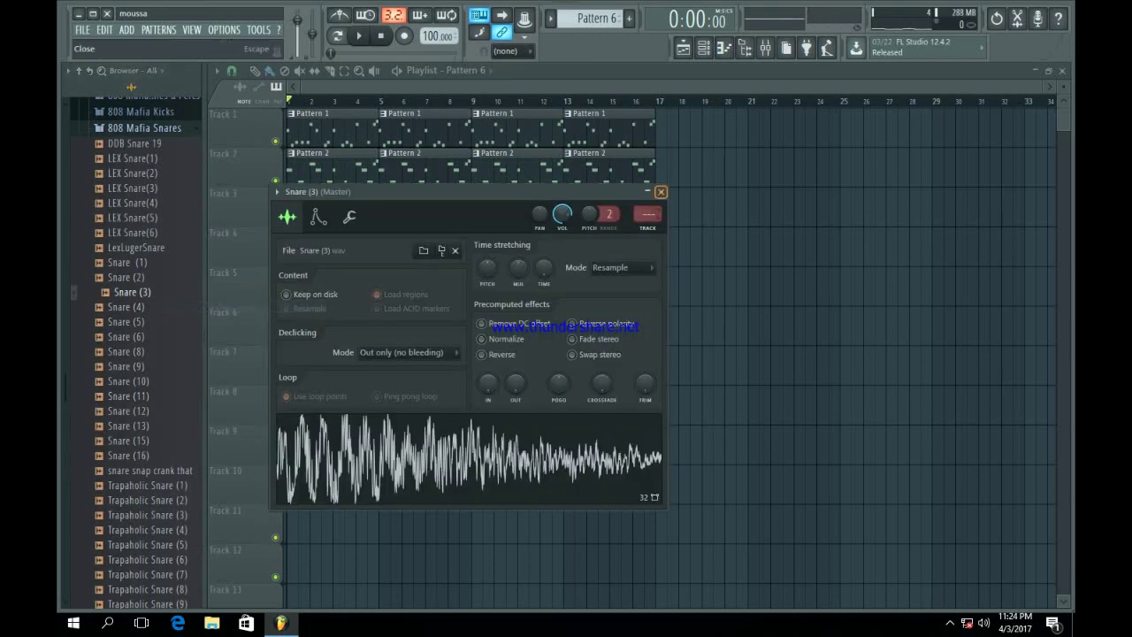
left_click(660, 191)
Create a new Pattern 7 and add it to Track 7 of the playlist at bar 1
left_click(704, 48)
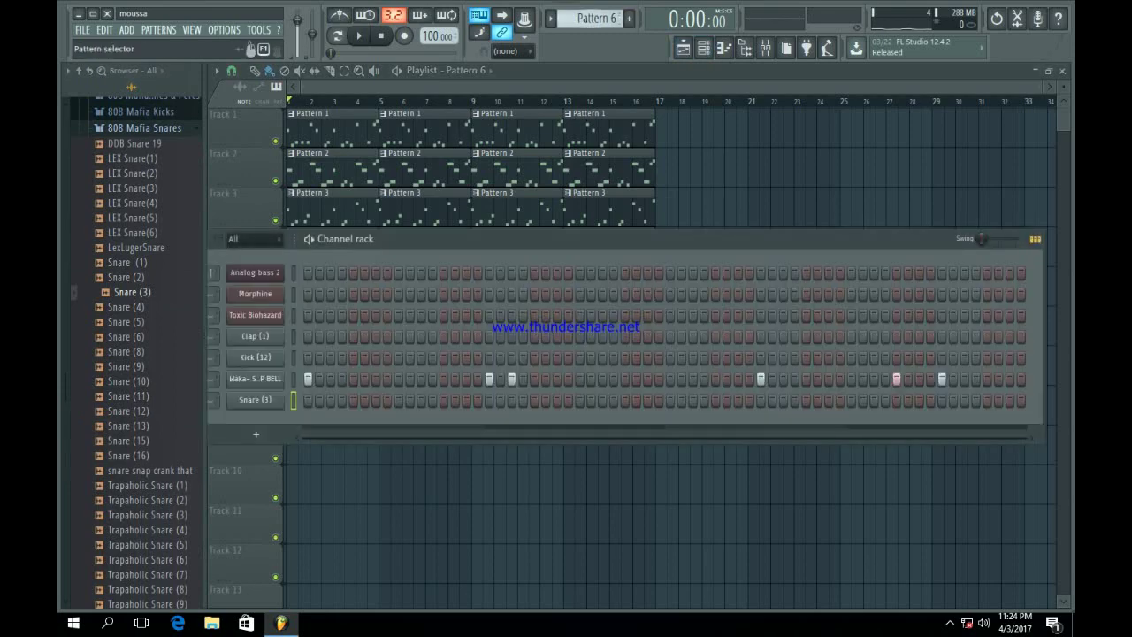
left_click(629, 19)
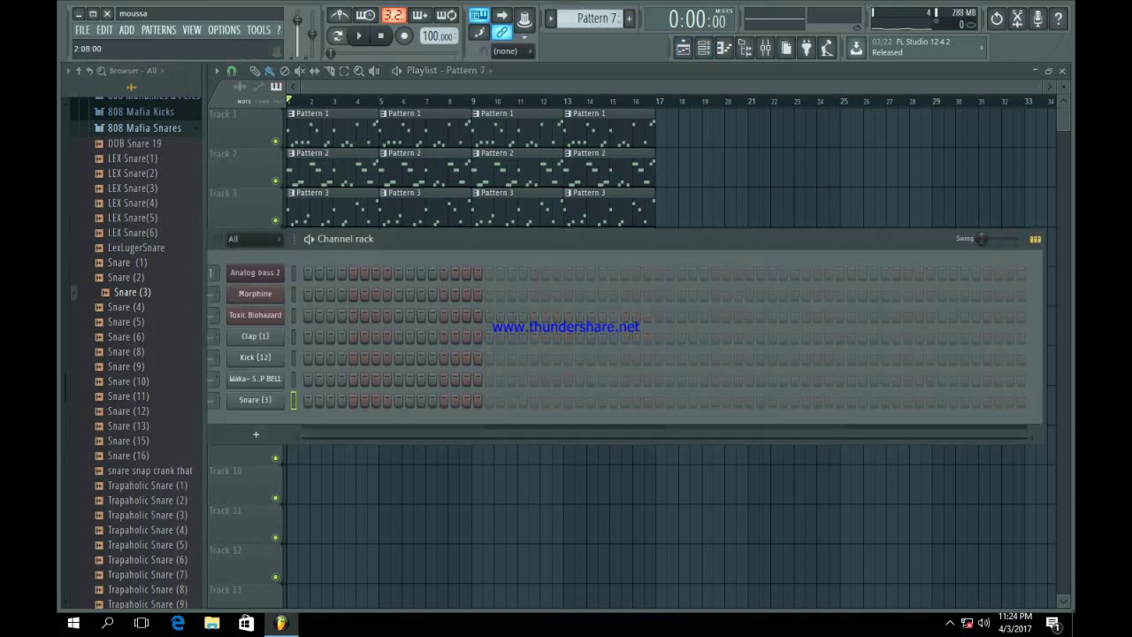
left_click_drag(398, 238, 385, 386)
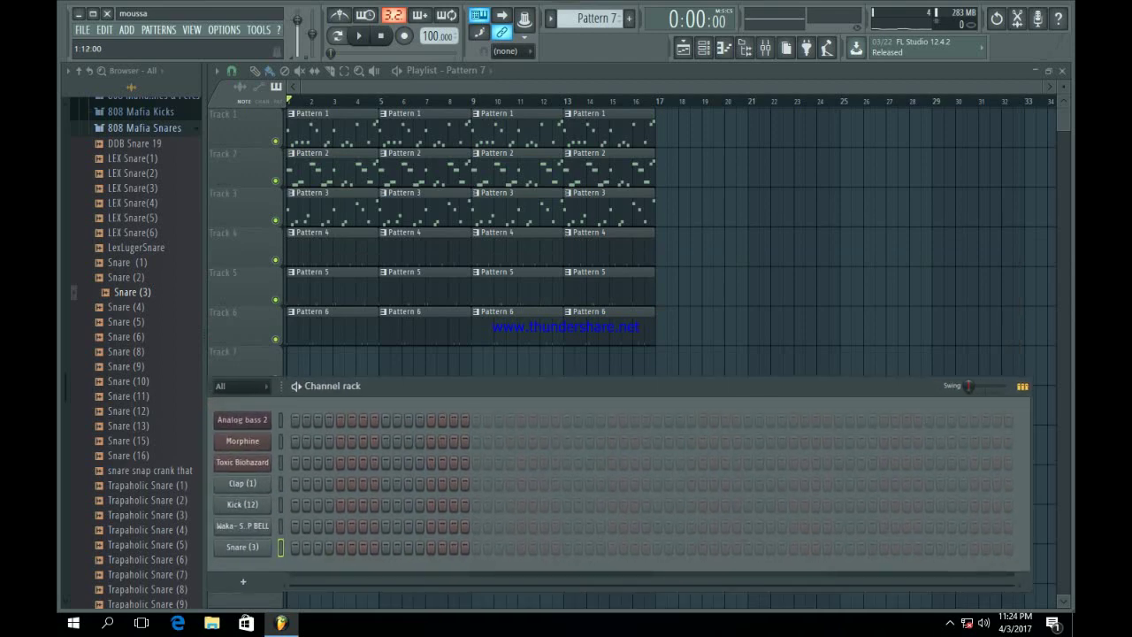
left_click_drag(341, 354, 368, 387)
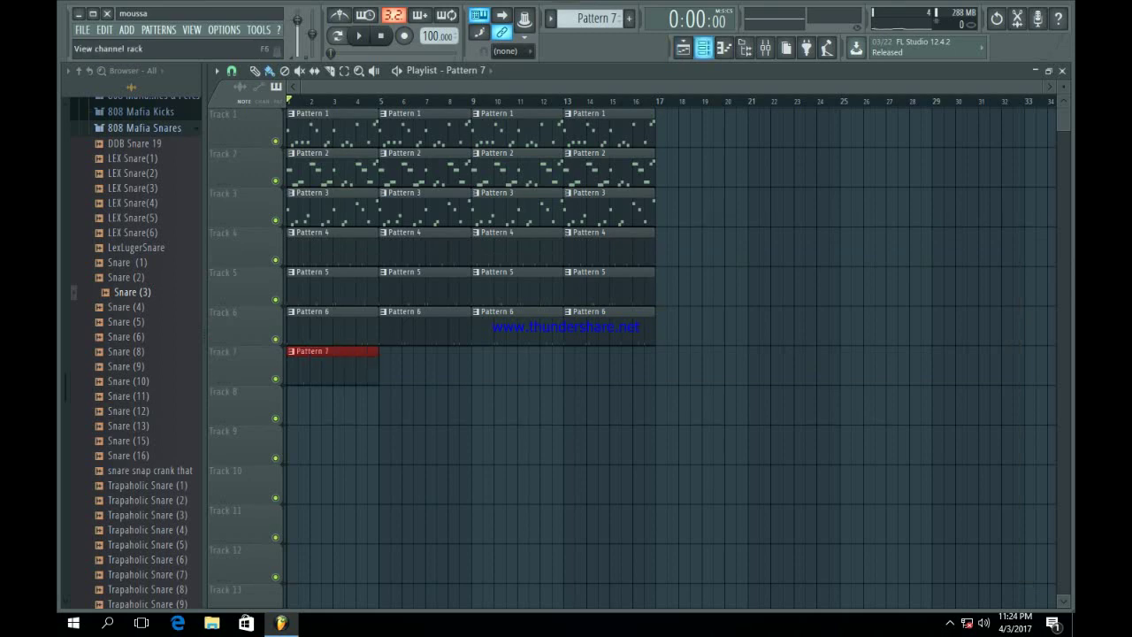
Place Snare (3) hits on steps 53, 57 and 61 of Pattern 7
left_click(703, 48)
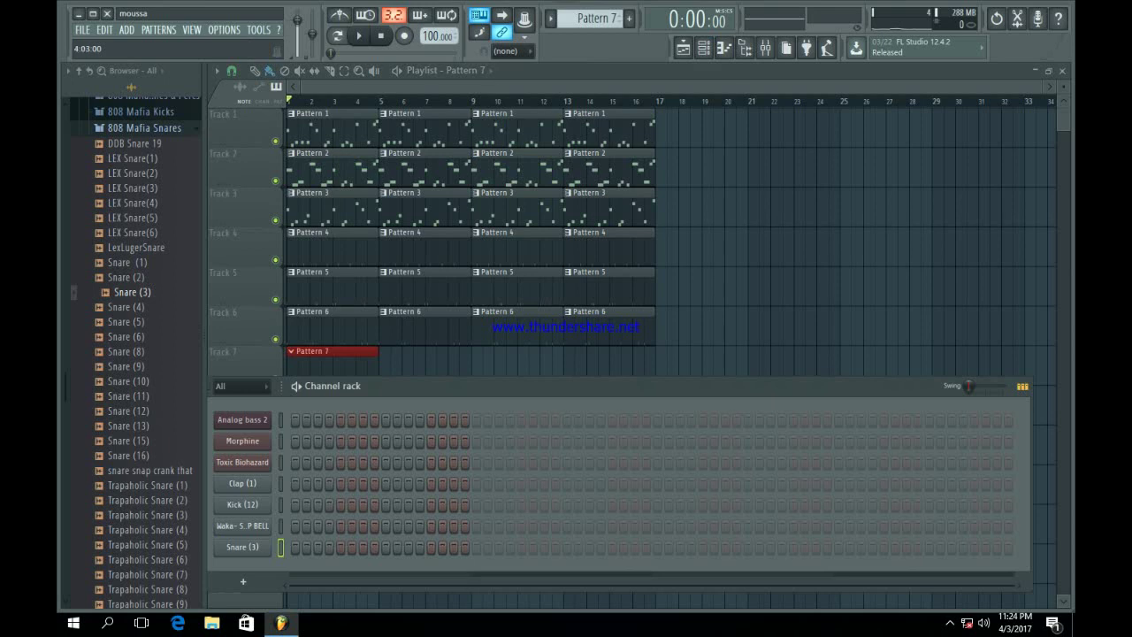
left_click(861, 547)
left_click_drag(699, 386, 400, 410)
left_click(564, 571)
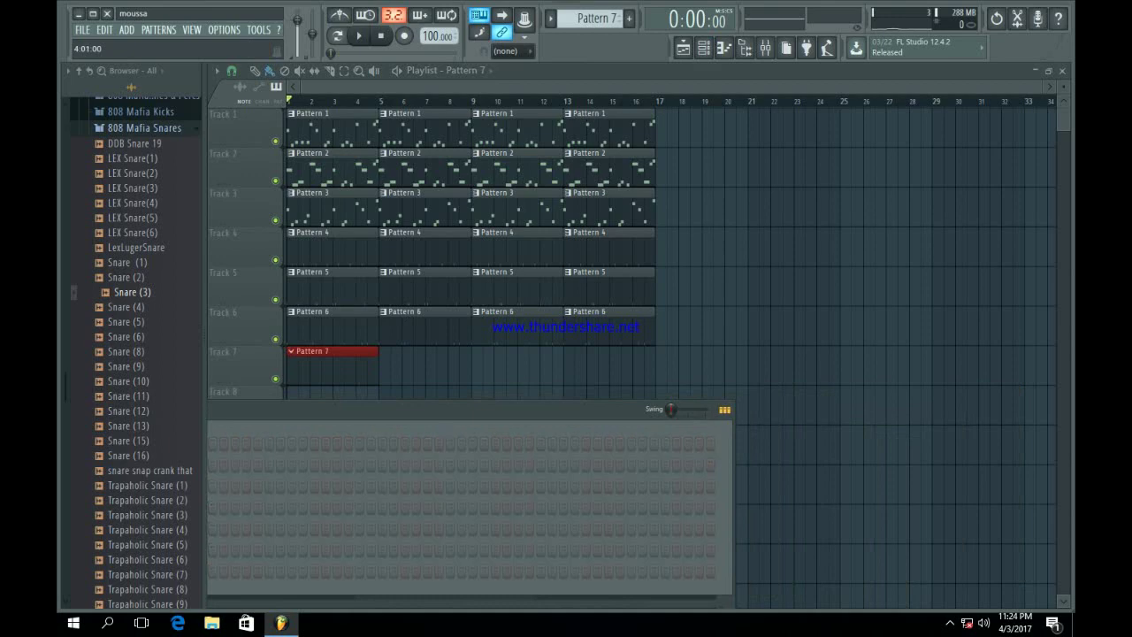
left_click(540, 571)
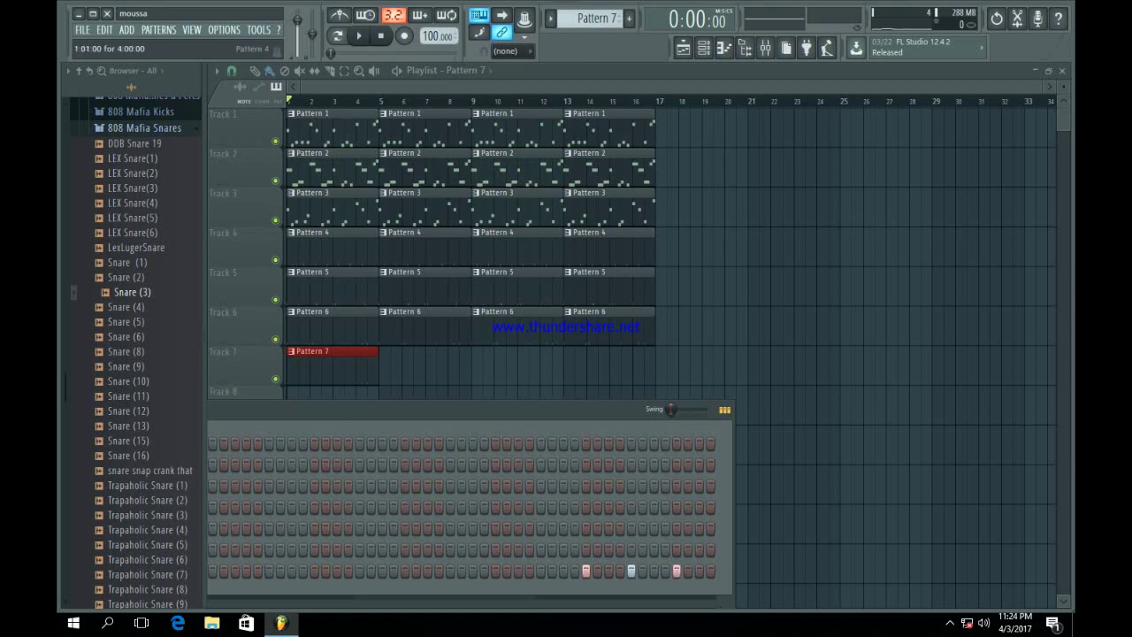
Play the arrangement from bar 3 and add a Snare (3) hit on step 59 of Pattern 7
left_click(346, 101)
key("space")
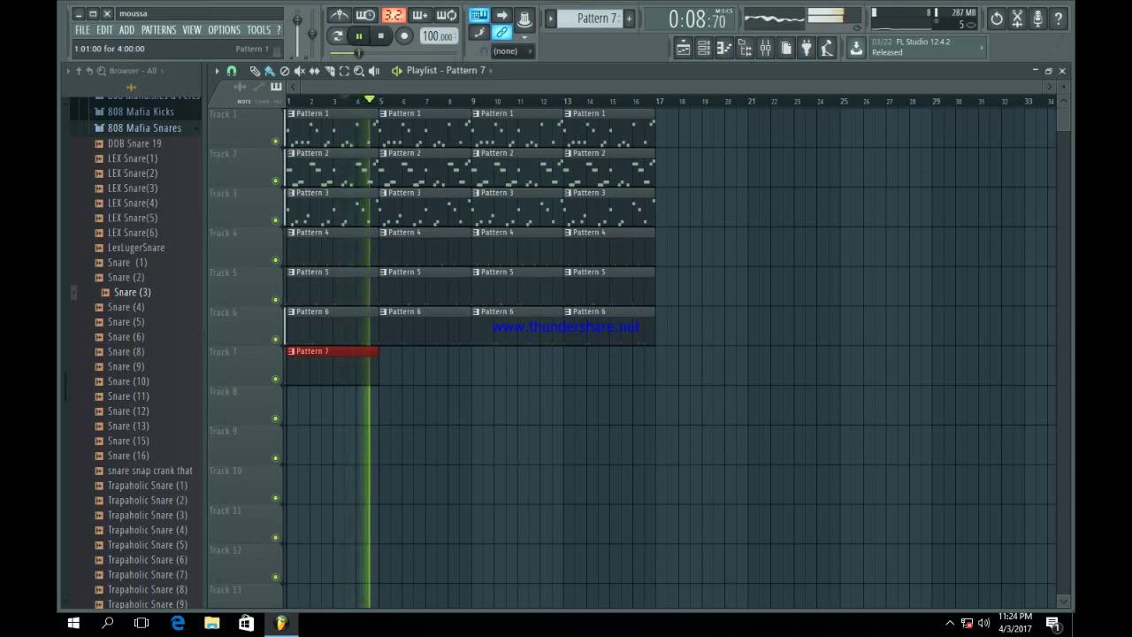
key("space")
left_click(705, 48)
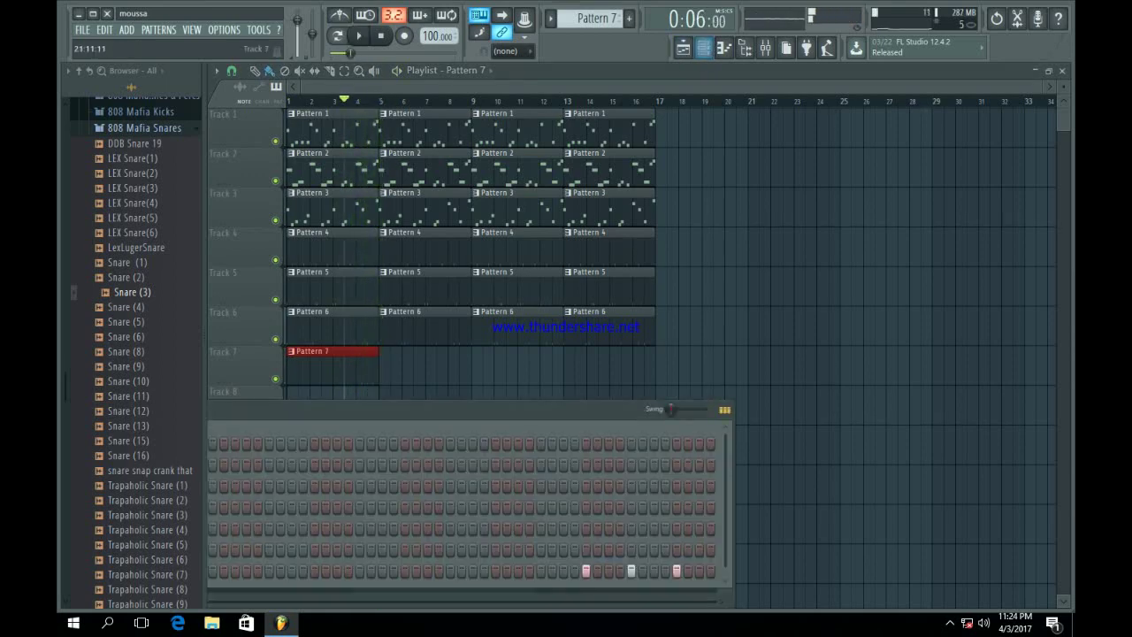
key("space")
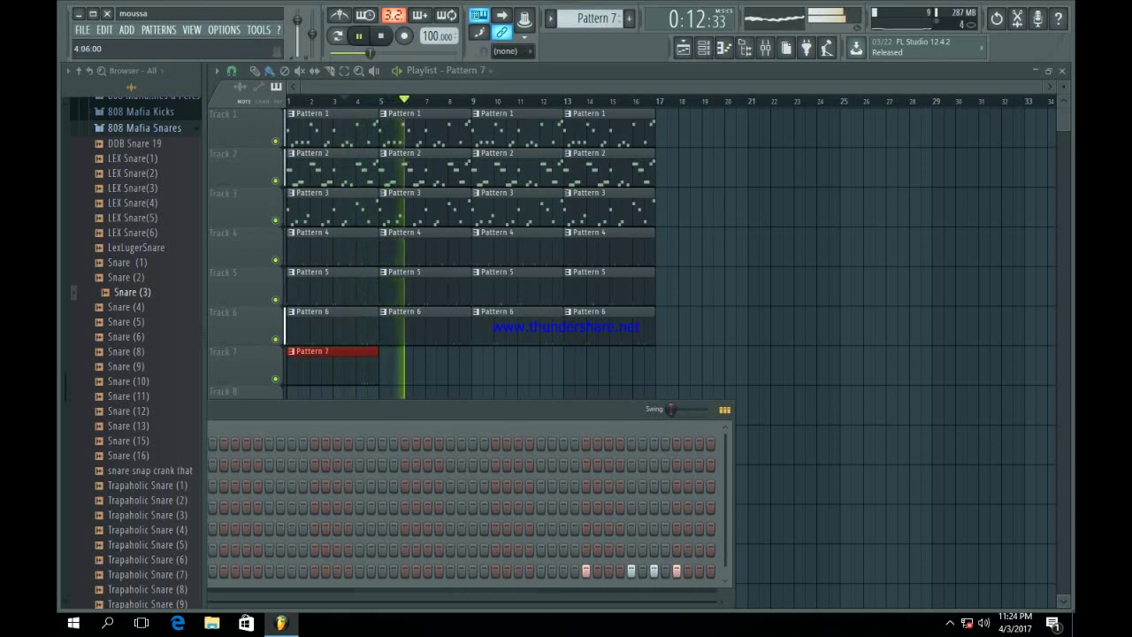
In Snare (3)'s piano roll, extend the last C5 note to the end of bar 4 and chop it into a rapid roll
left_click_drag(372, 409, 640, 192)
key("space")
right_click(221, 353)
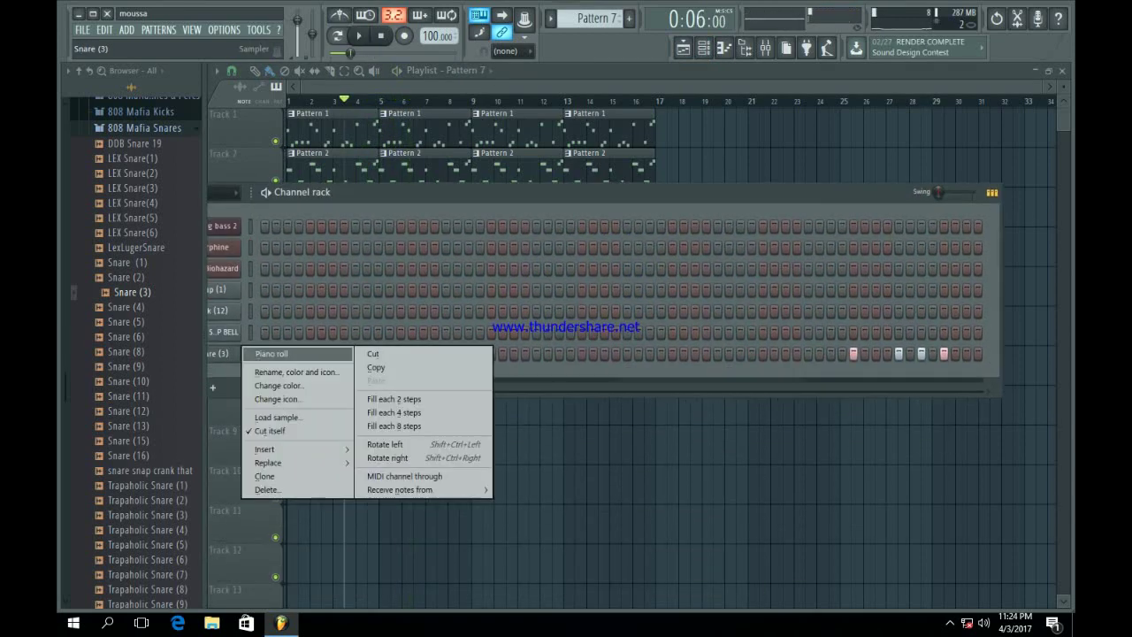
left_click(266, 353)
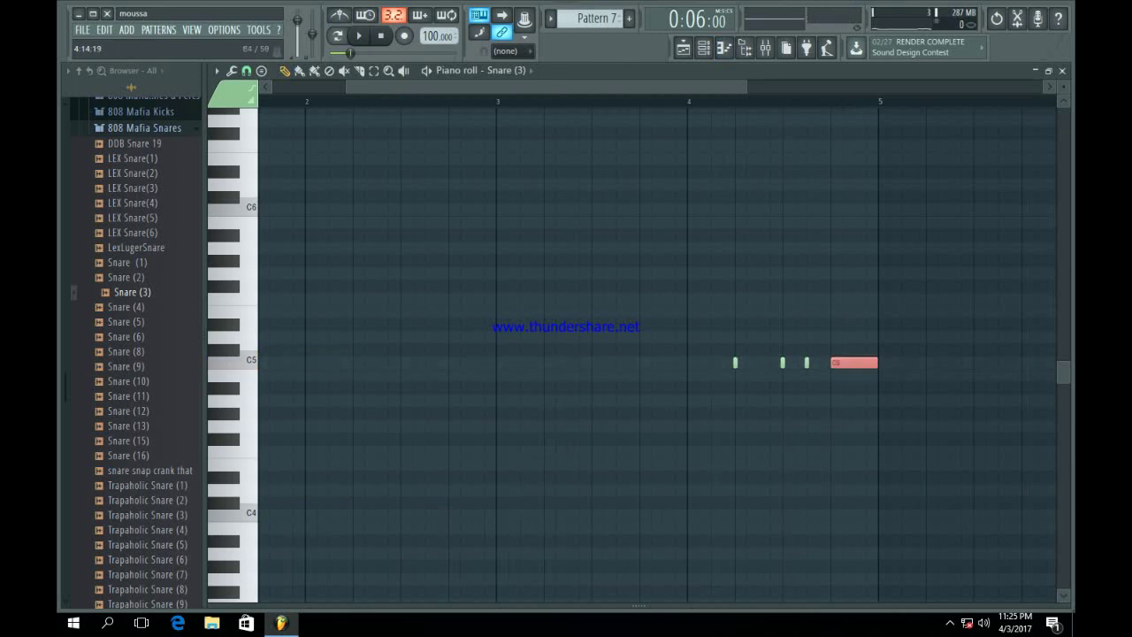
scroll(655, 354, "down", 5)
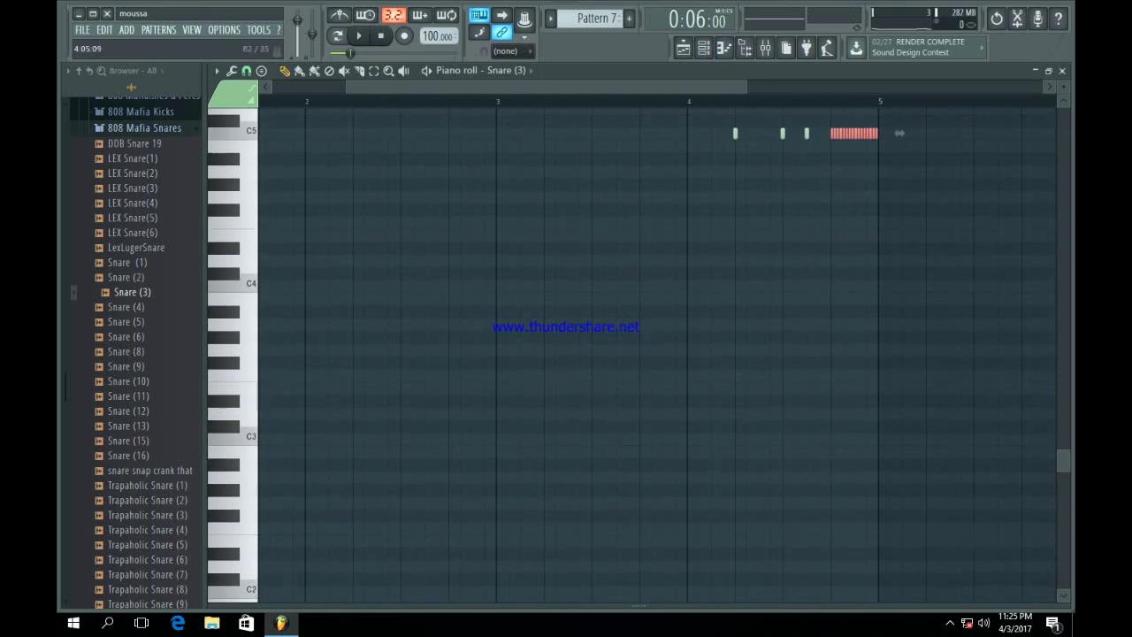
Ramp the chopped snare roll's velocities upward to about 80% and play the arrangement in the playlist
left_click_drag(911, 606, 911, 339)
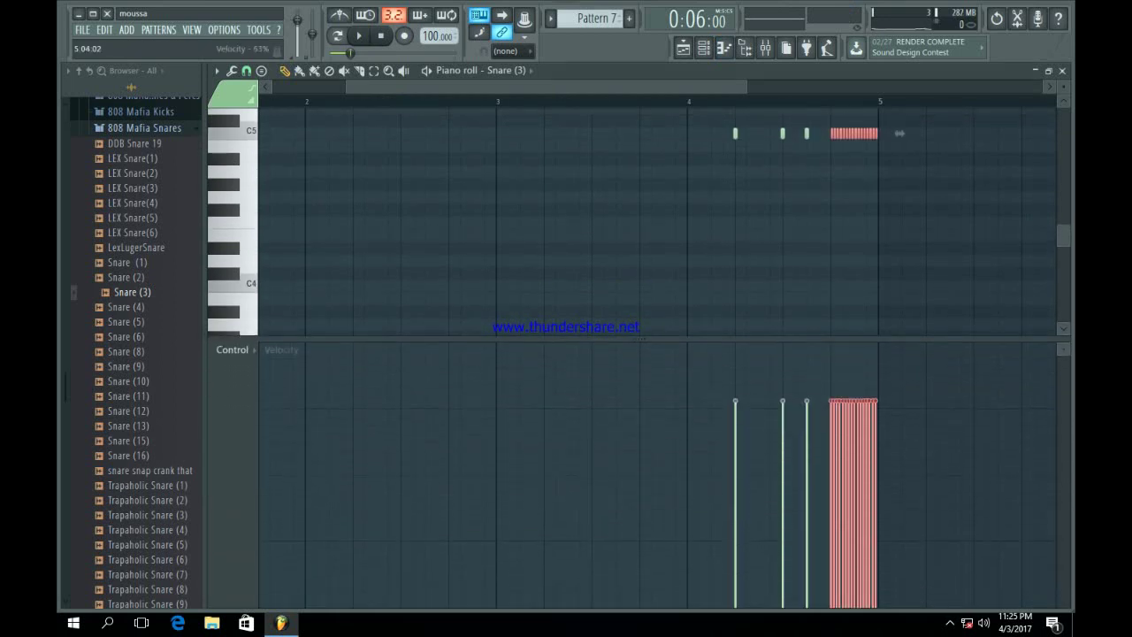
left_click_drag(831, 495, 845, 451)
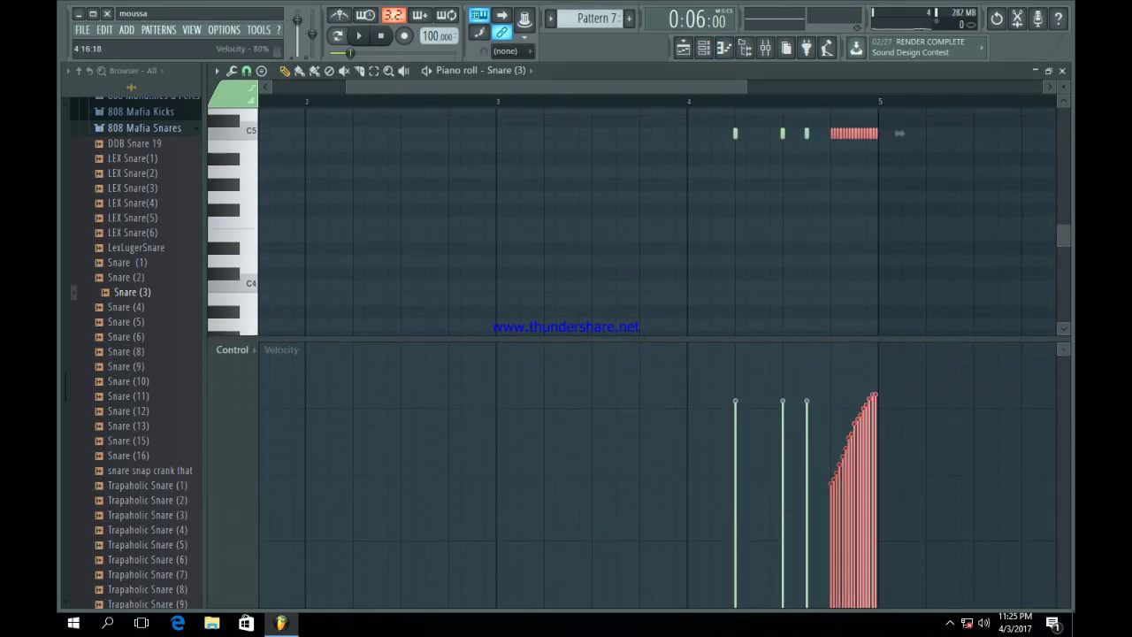
left_click(682, 48)
key("space")
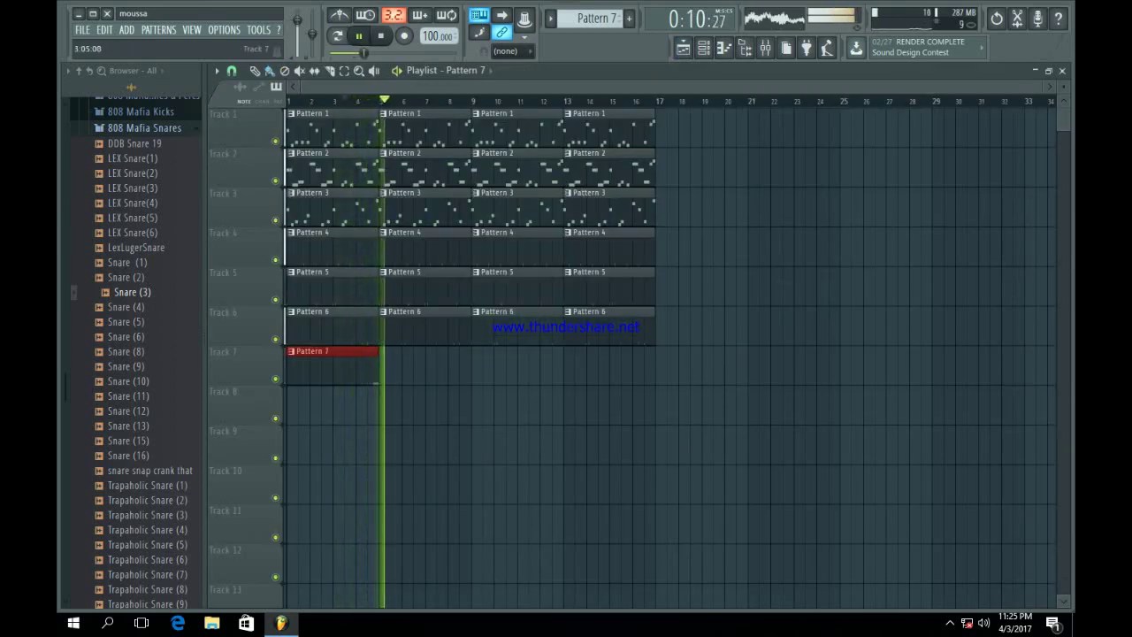
Move the Pattern 7 clip on Track 7 to bar 13, stop playback, and collapse the 808 Mafia Snares folder
left_click_drag(309, 351, 587, 352)
key("space")
scroll(136, 354, "up", 6)
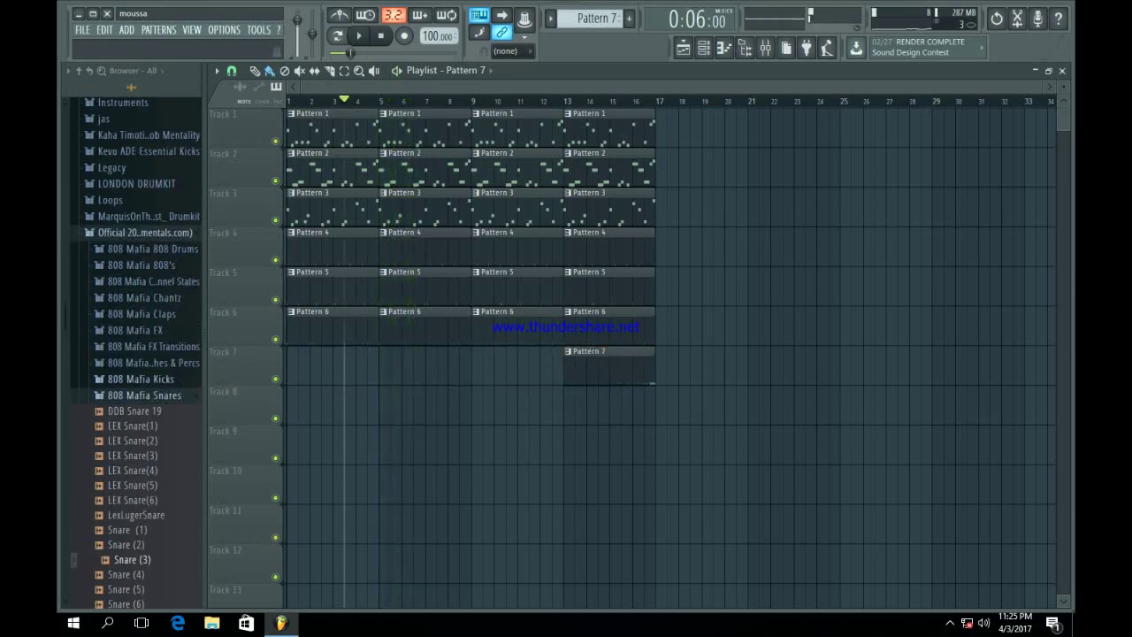
left_click(145, 395)
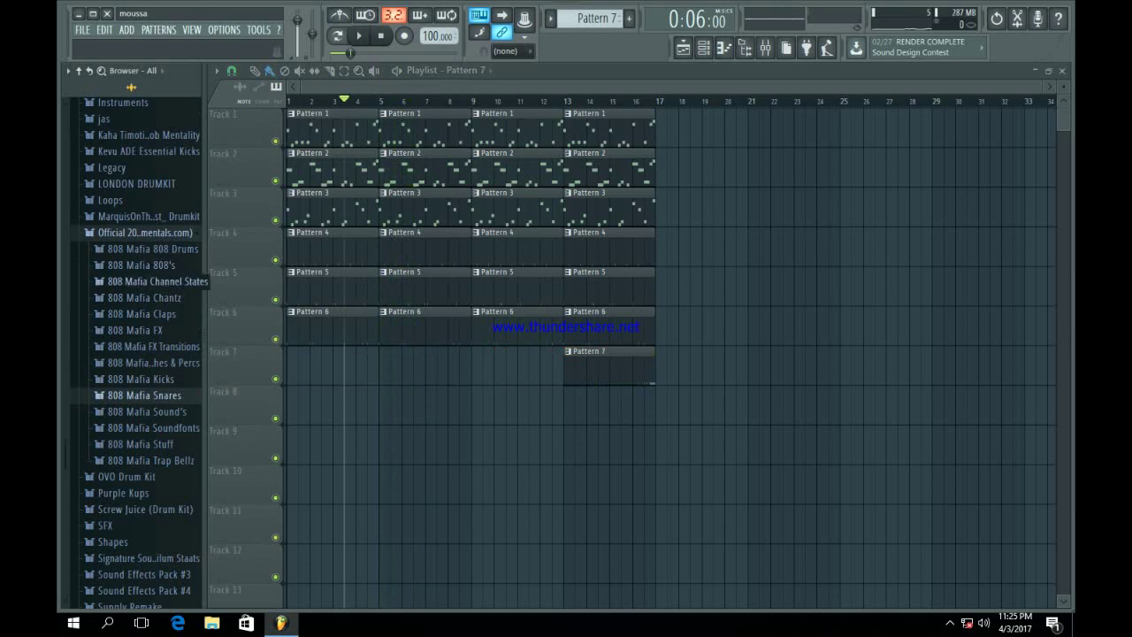
Create a new Pattern 8 and add a 3x Osc channel
left_click(703, 48)
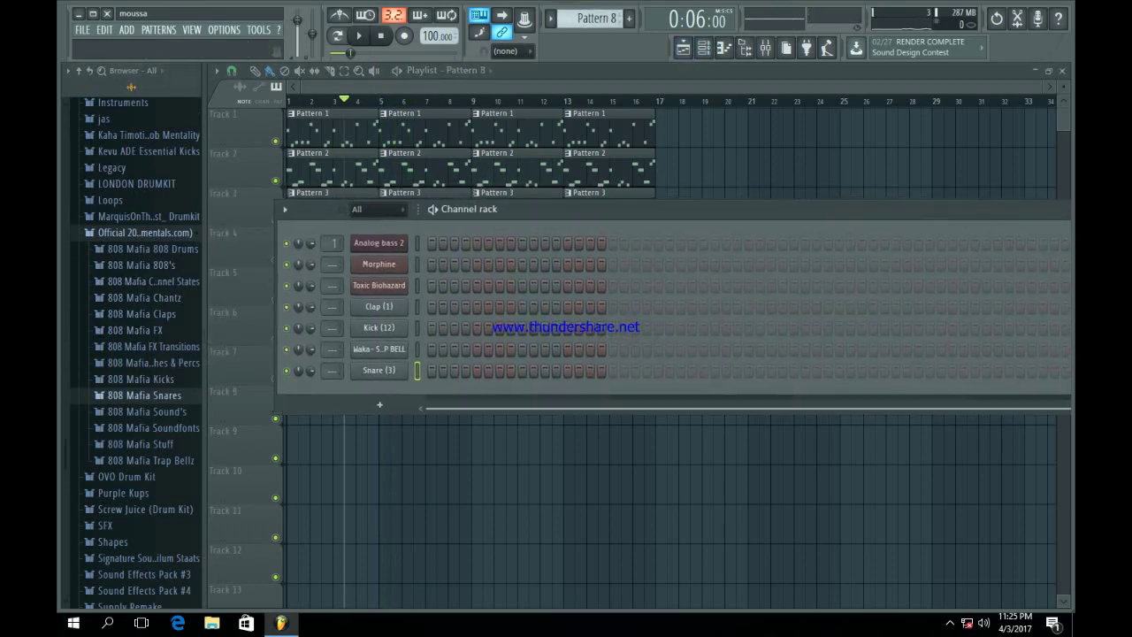
left_click(355, 403)
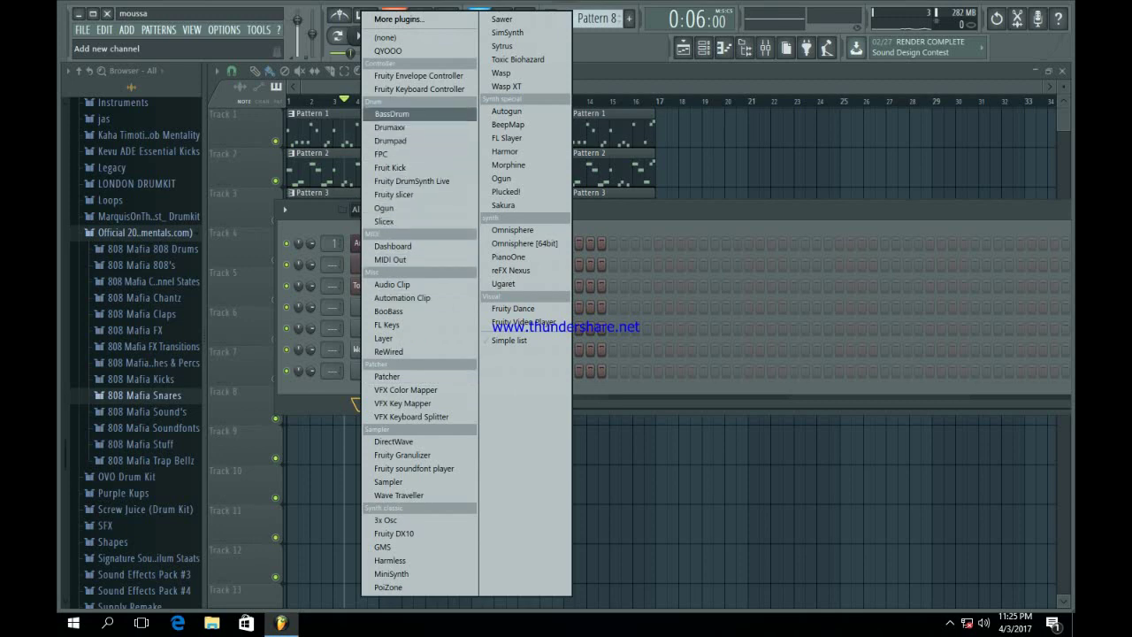
left_click(386, 519)
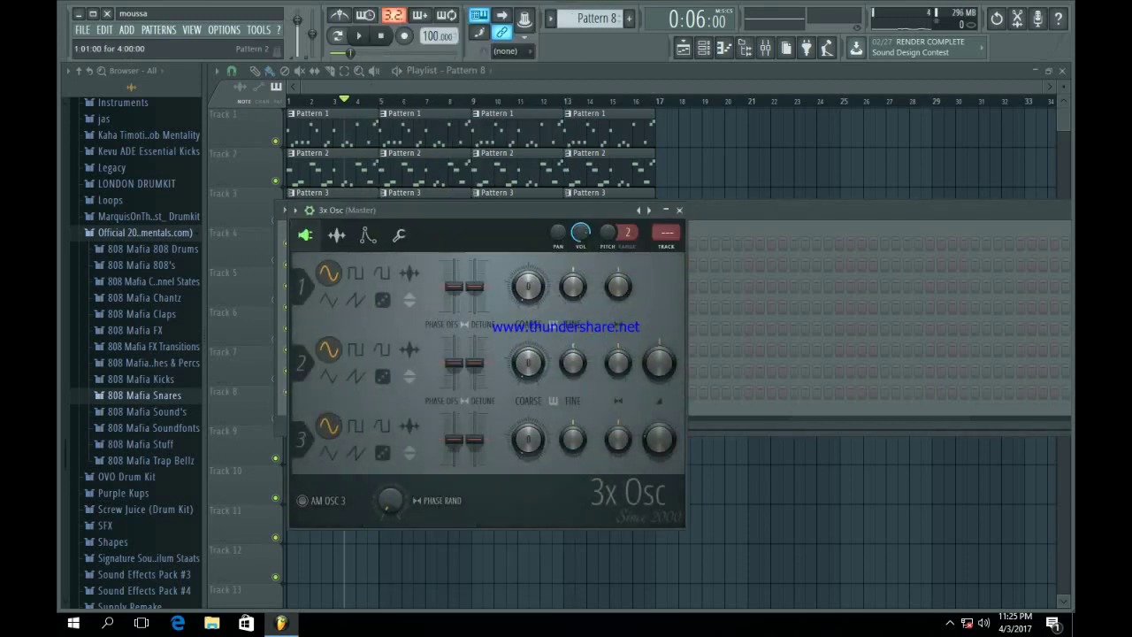
Review the 3x Osc envelope and sample settings, raise its volume level adjustment, and play a test note
left_click(399, 235)
left_click(368, 235)
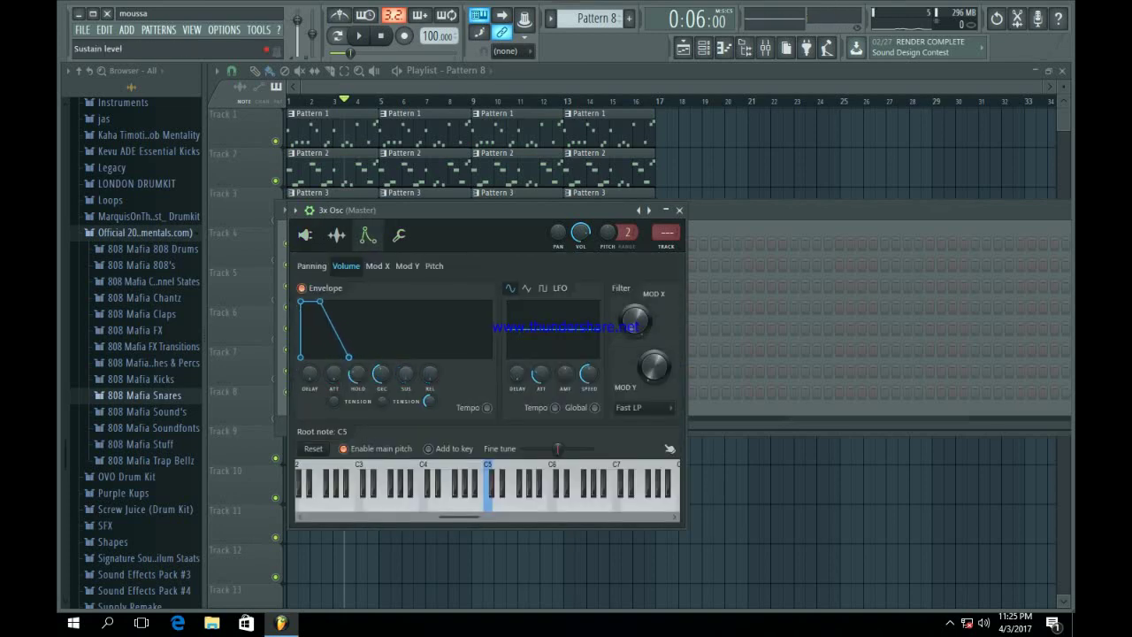
left_click(337, 234)
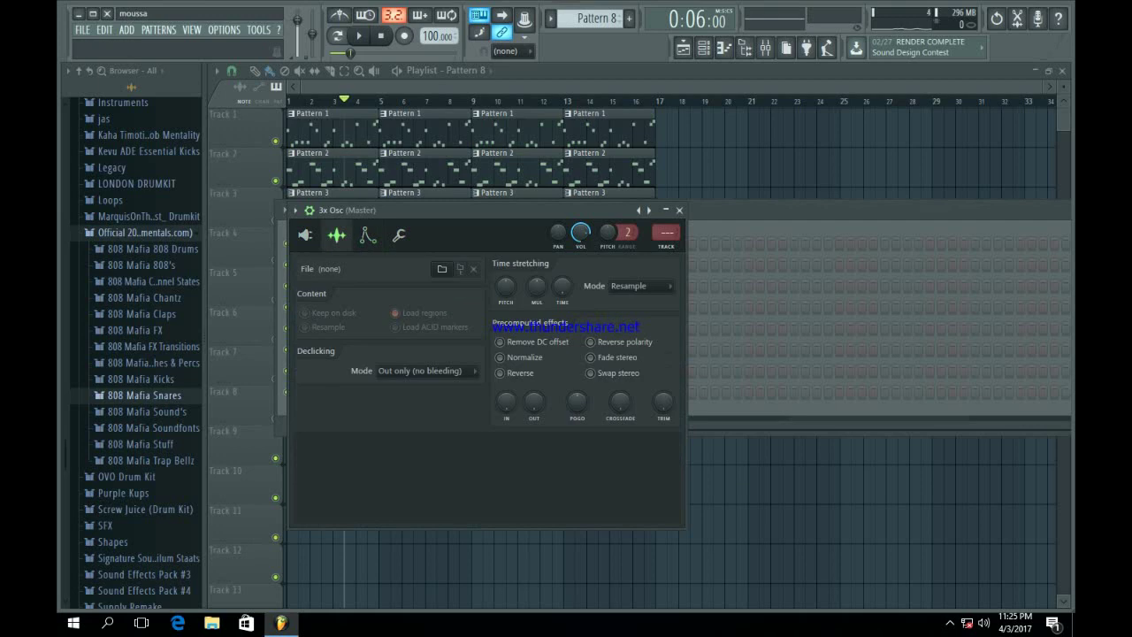
left_click(399, 234)
left_click_drag(342, 288, 343, 279)
key("b")
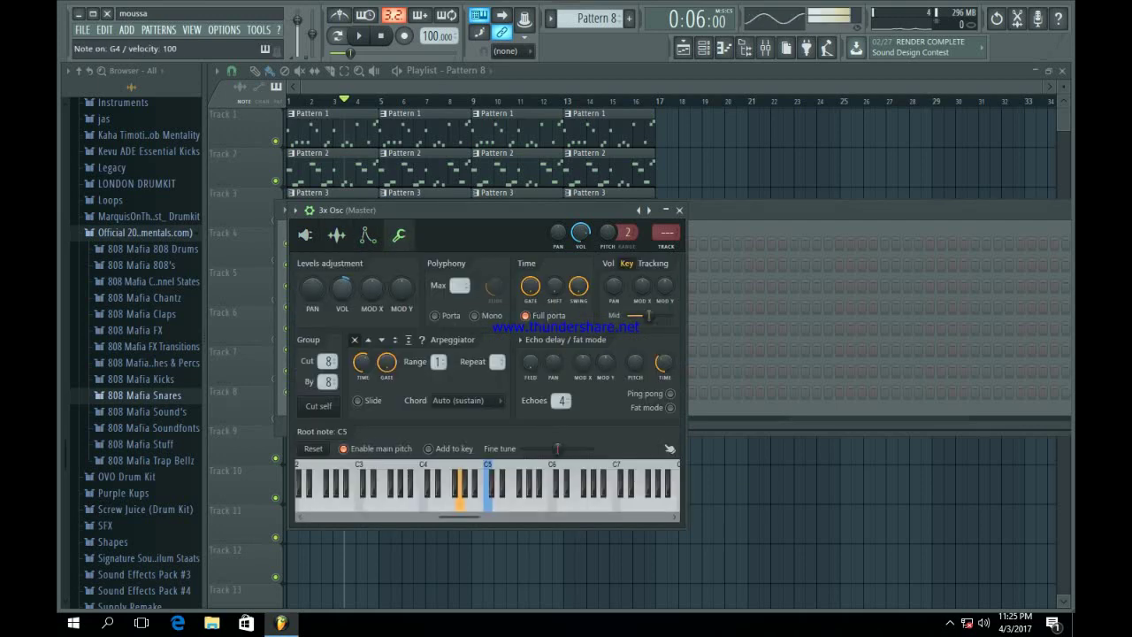
Copy the Morphine melody from Pattern 2 into the 3x Osc channel of Pattern 8
key("n")
left_click(679, 210)
scroll(597, 19, "up", 6)
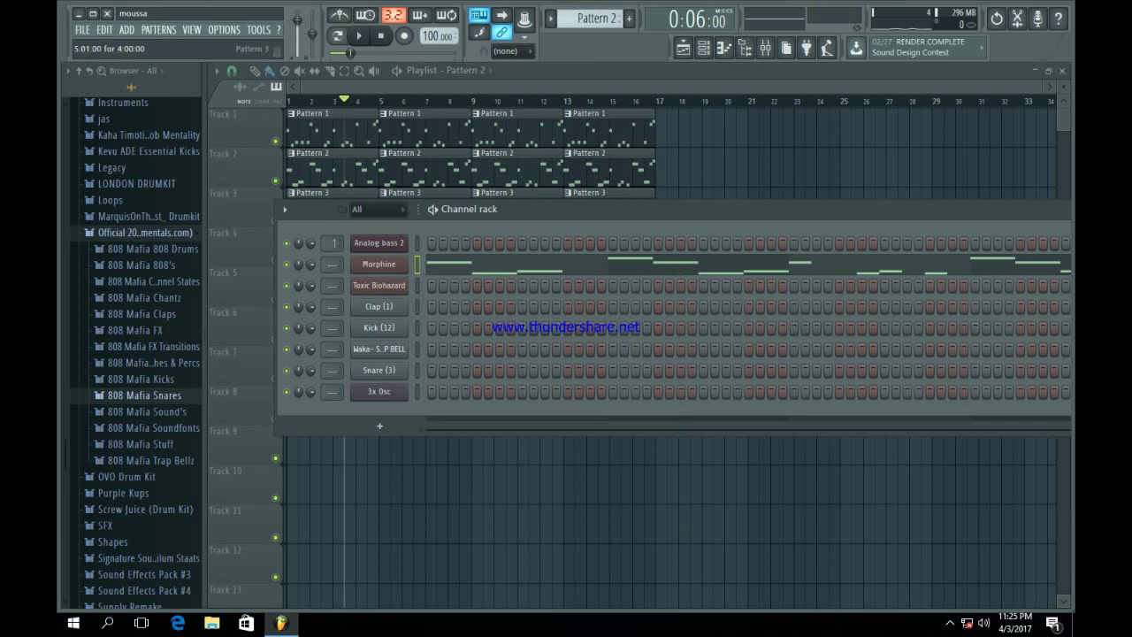
scroll(591, 18, "down", 5)
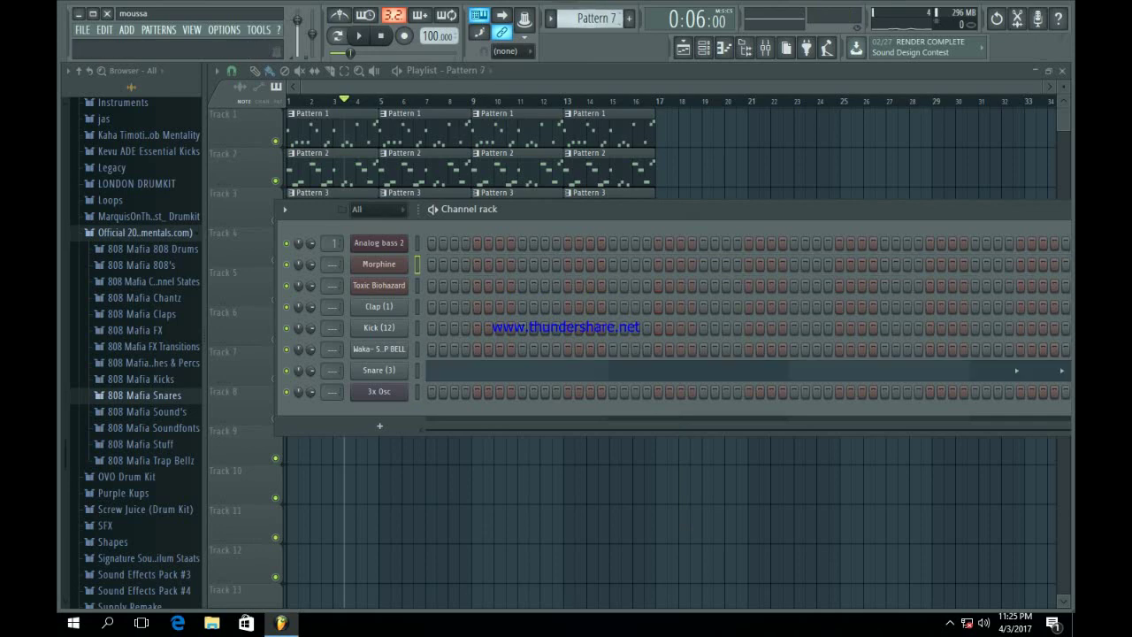
scroll(591, 19, "down", 1)
left_click(418, 392)
key("ctrl+v")
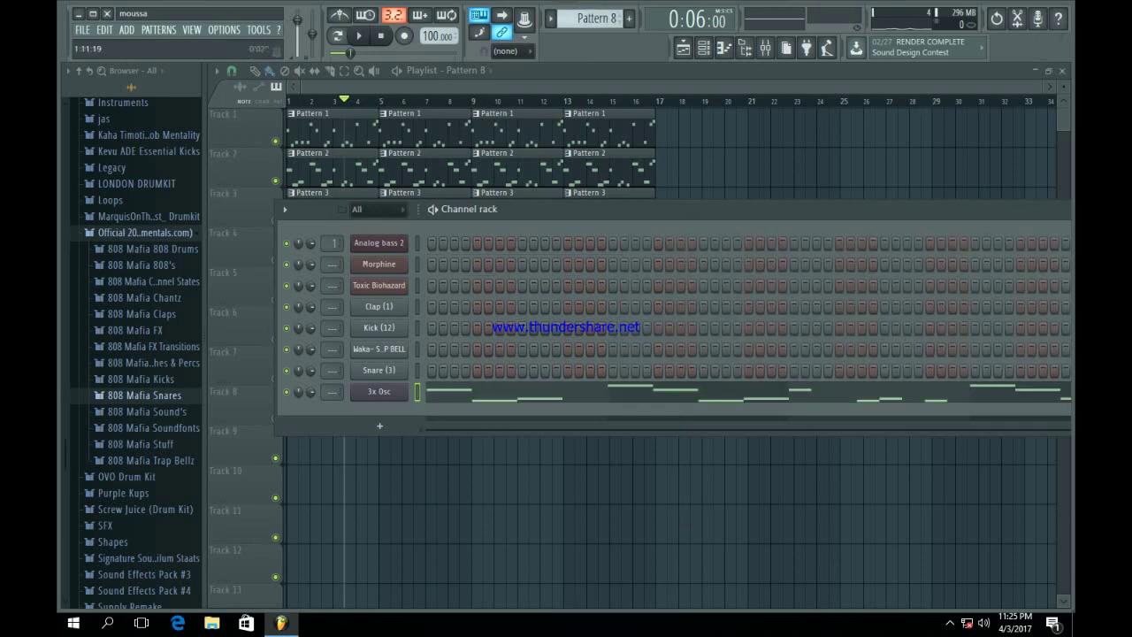
Open the 3x Osc piano roll during playback, lengthen bar 1's E4 note over the following F4, and delete that F4
key("space")
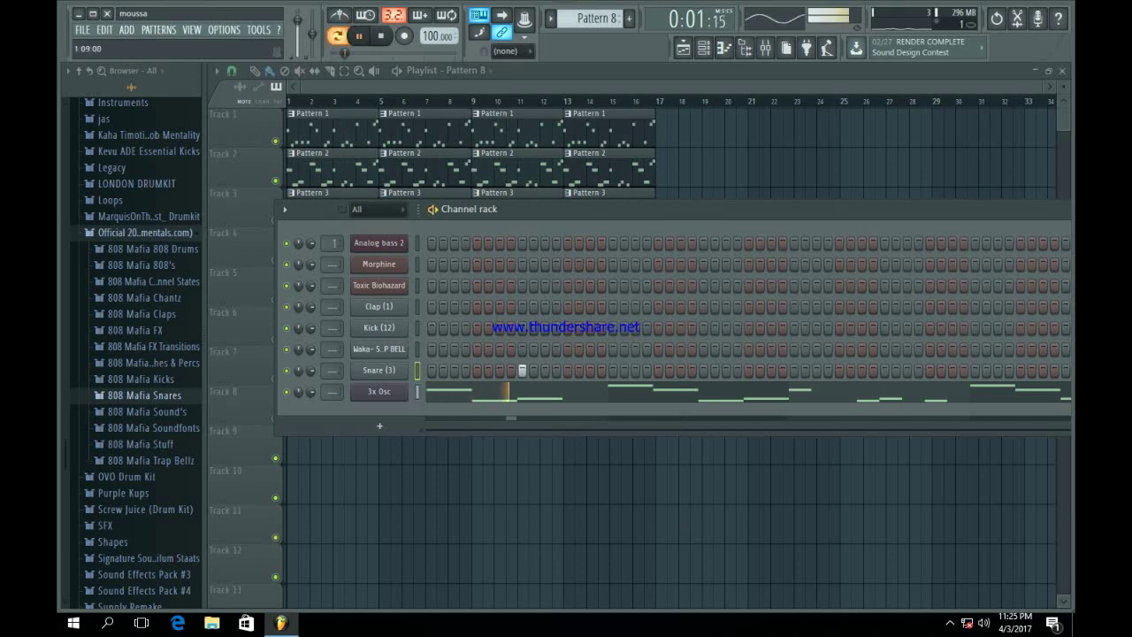
left_click(522, 392)
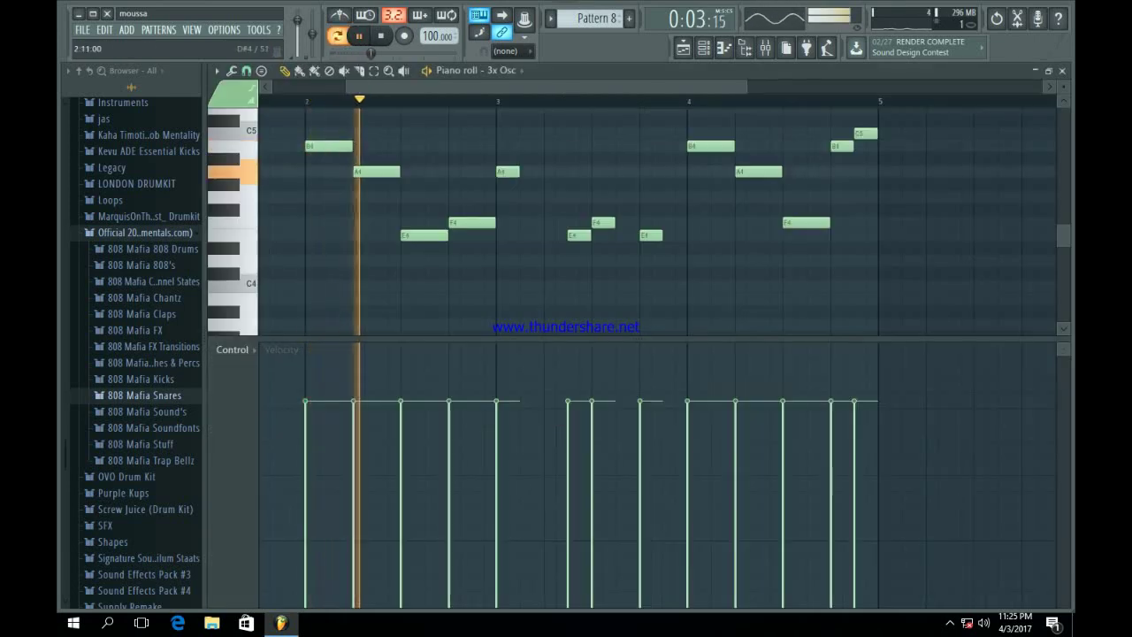
left_click_drag(443, 339, 443, 512)
scroll(367, 398, "up", 5)
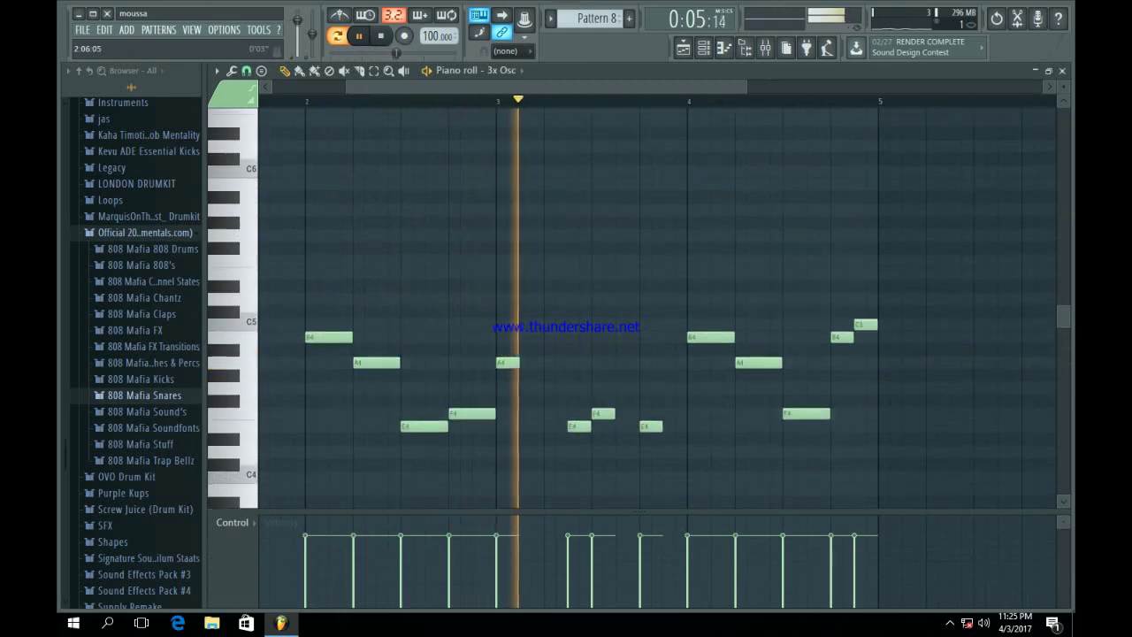
left_click_drag(348, 87, 271, 86)
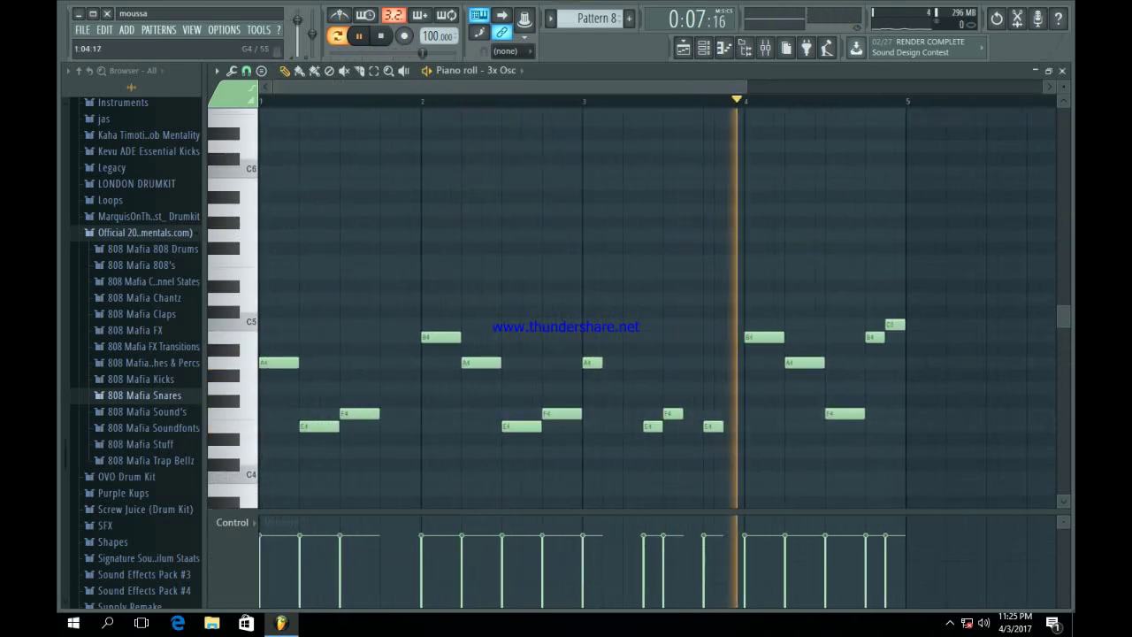
left_click_drag(337, 427, 379, 436)
right_click(365, 414)
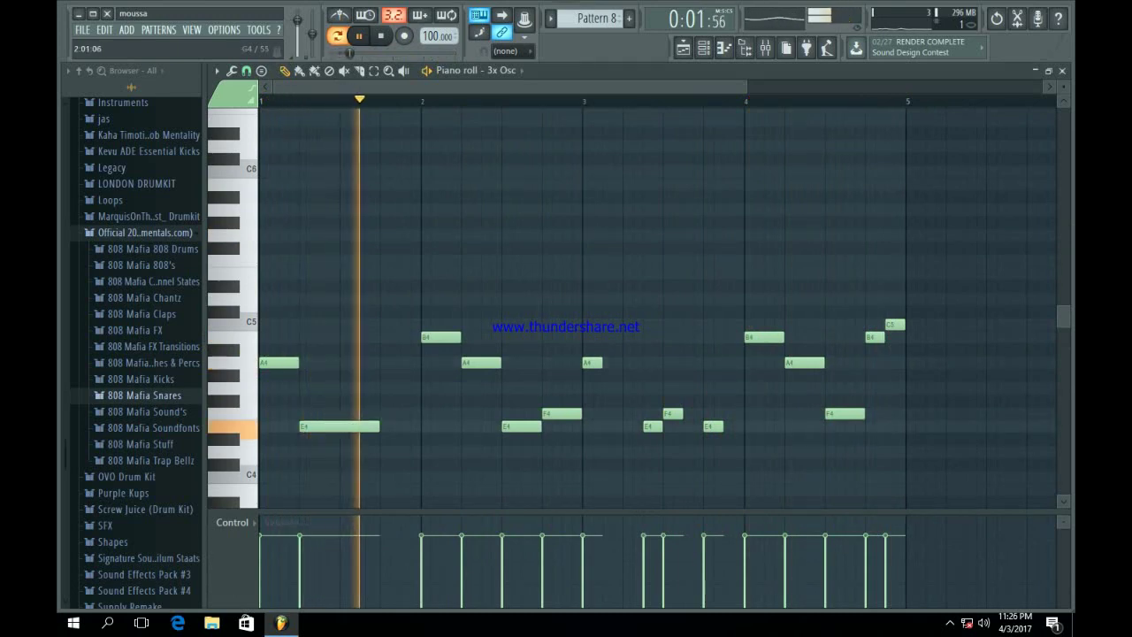
Lengthen bar 2's B4 note over the following A4, delete that A4, and stop playback
left_click_drag(460, 337, 501, 337)
right_click(482, 362)
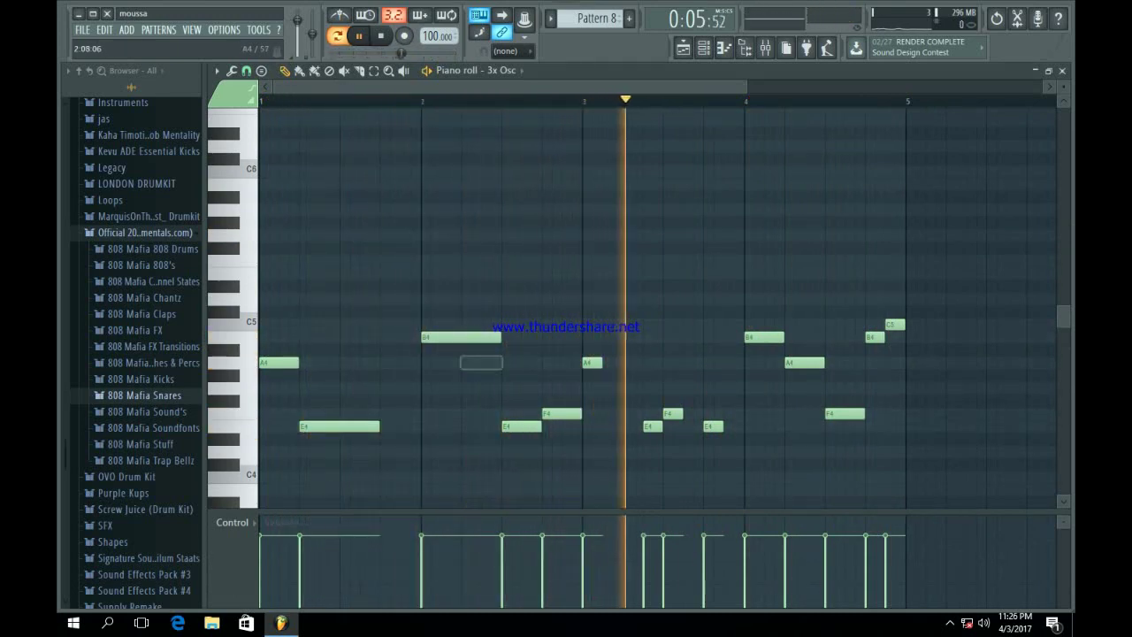
key("space")
Extend bar 2's E4 note to 0:08:00, turn the overlapping F4 into a slide note, and play the pattern
left_click_drag(541, 427, 556, 427)
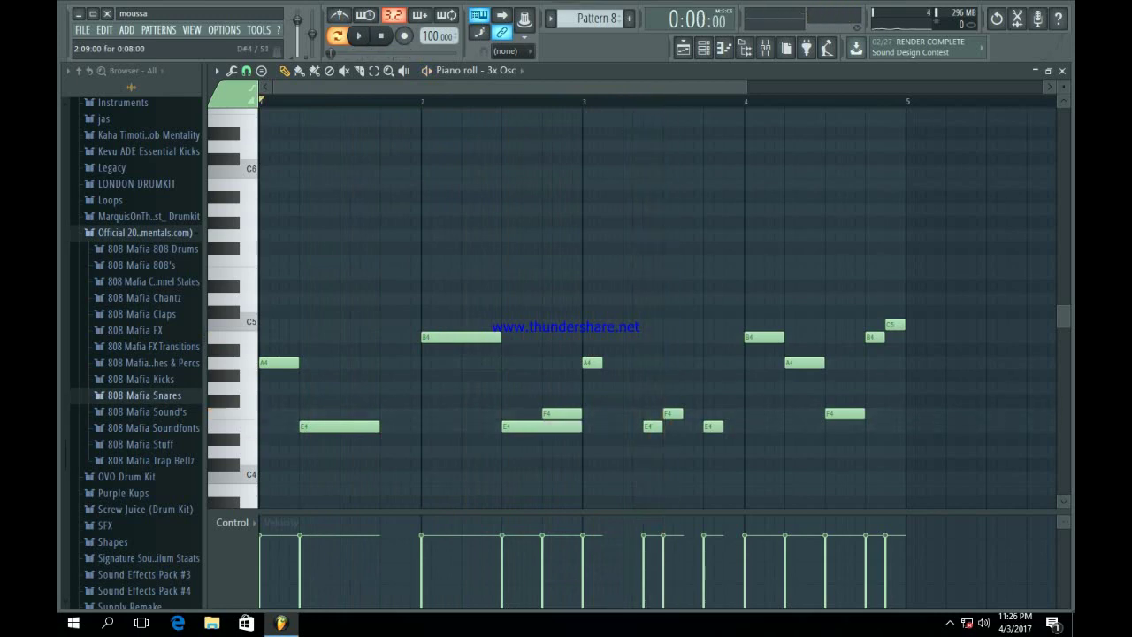
double_click(562, 413)
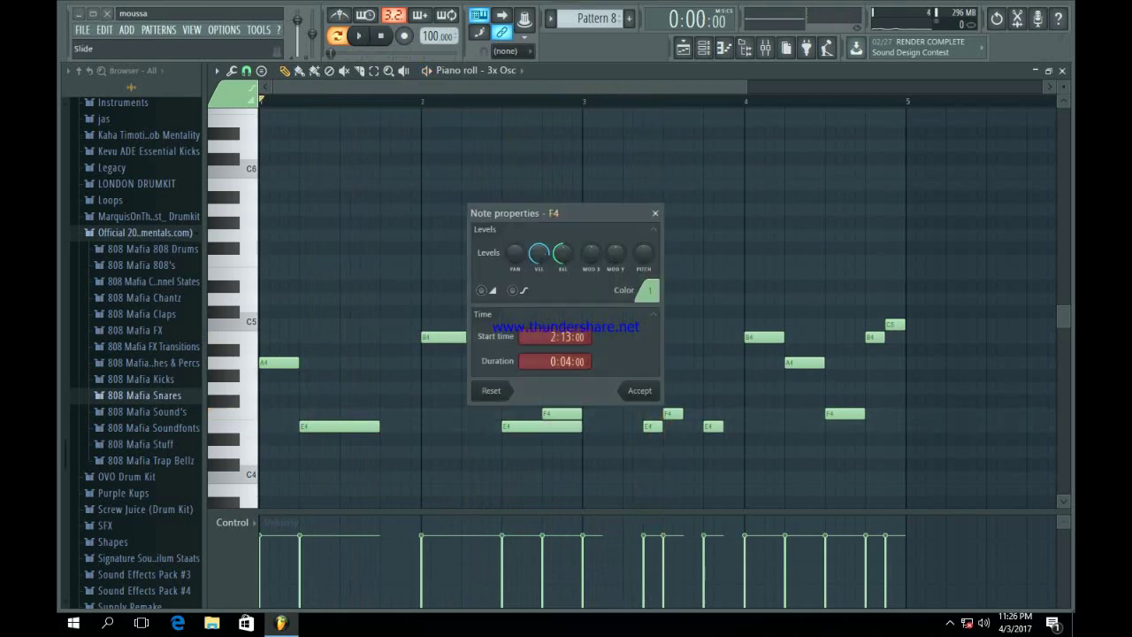
left_click(639, 391)
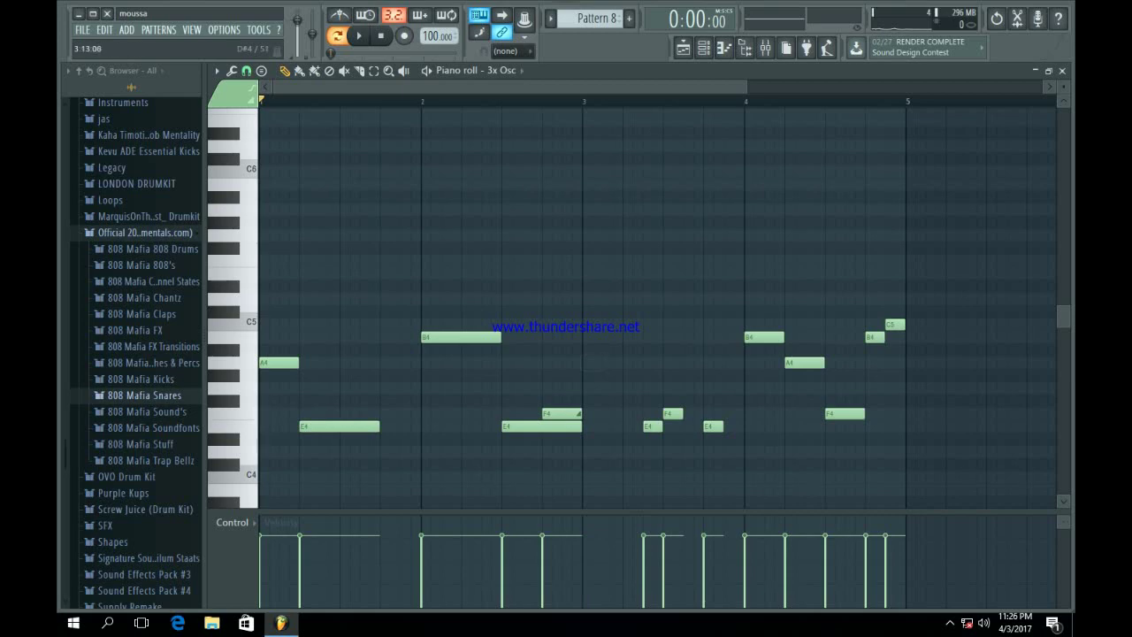
key("space")
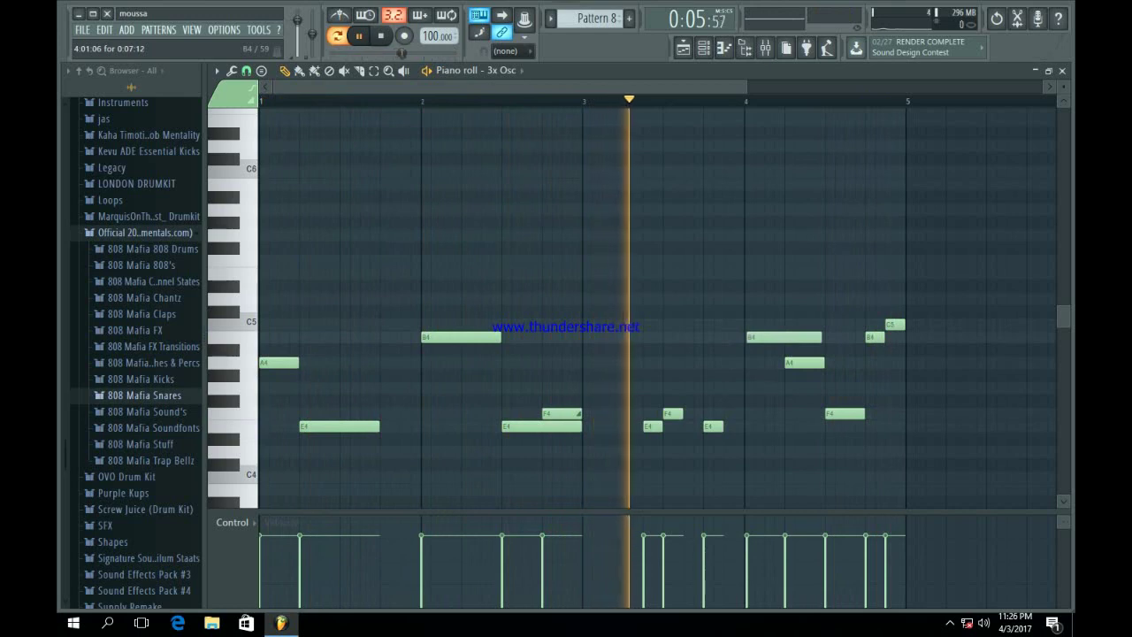
Redraw bar 4's B4 and F4 as longer notes in place of the original B4, A4, F4 and short B4
right_click(782, 337)
key("space")
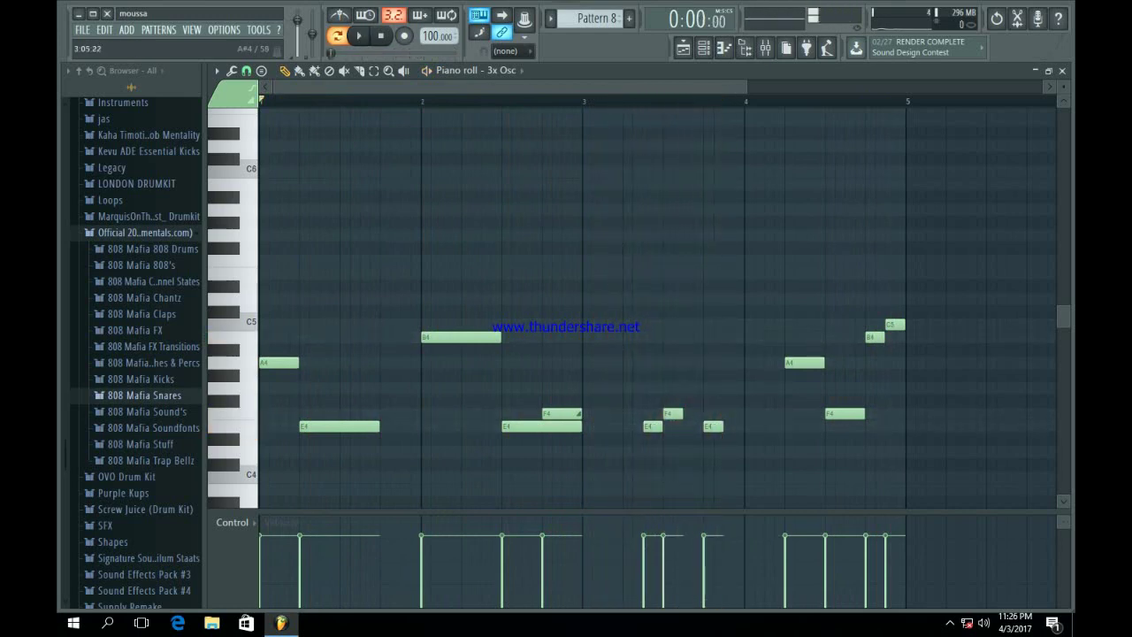
left_click(782, 337)
right_click(836, 414)
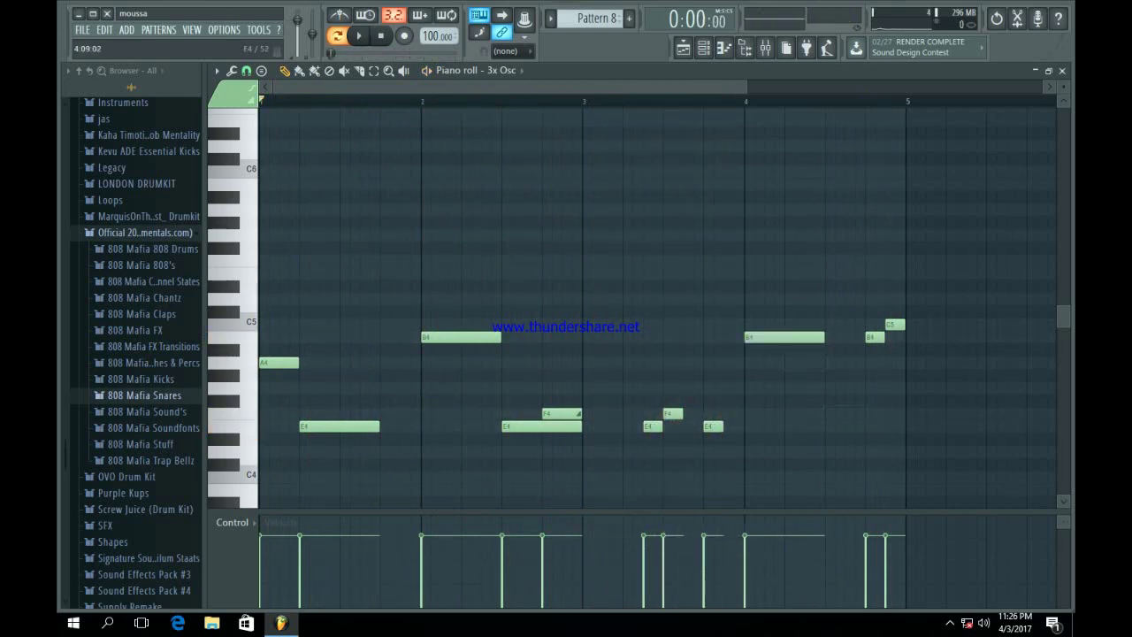
left_click(835, 414)
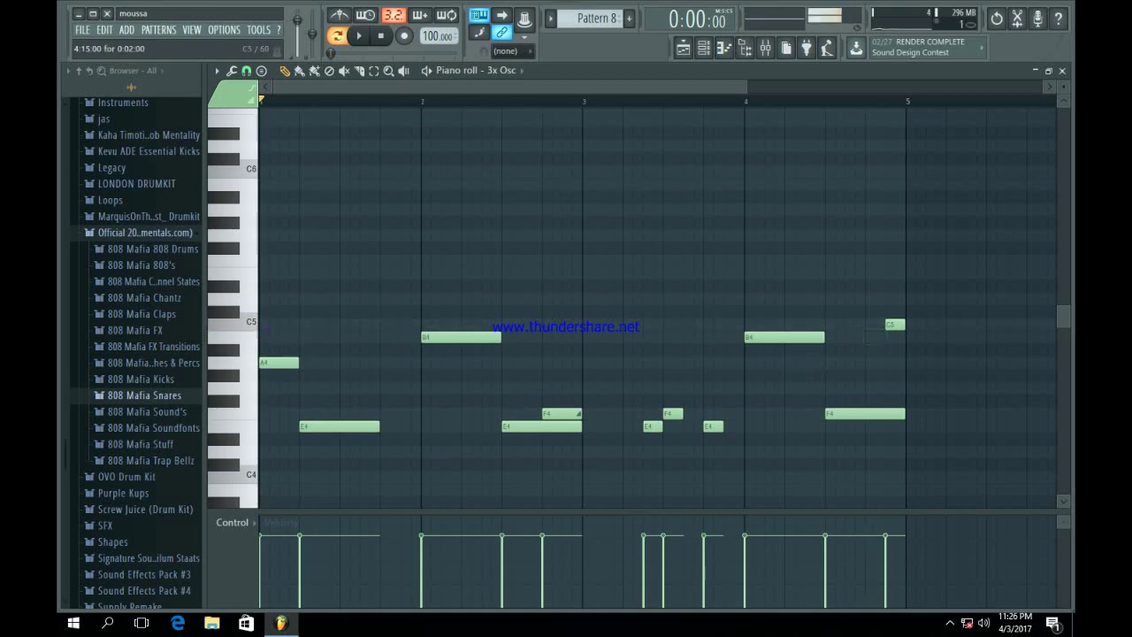
Turn the final C5 note in bar 4 into a slide note and play the pattern
double_click(895, 324)
key("Return")
key("space")
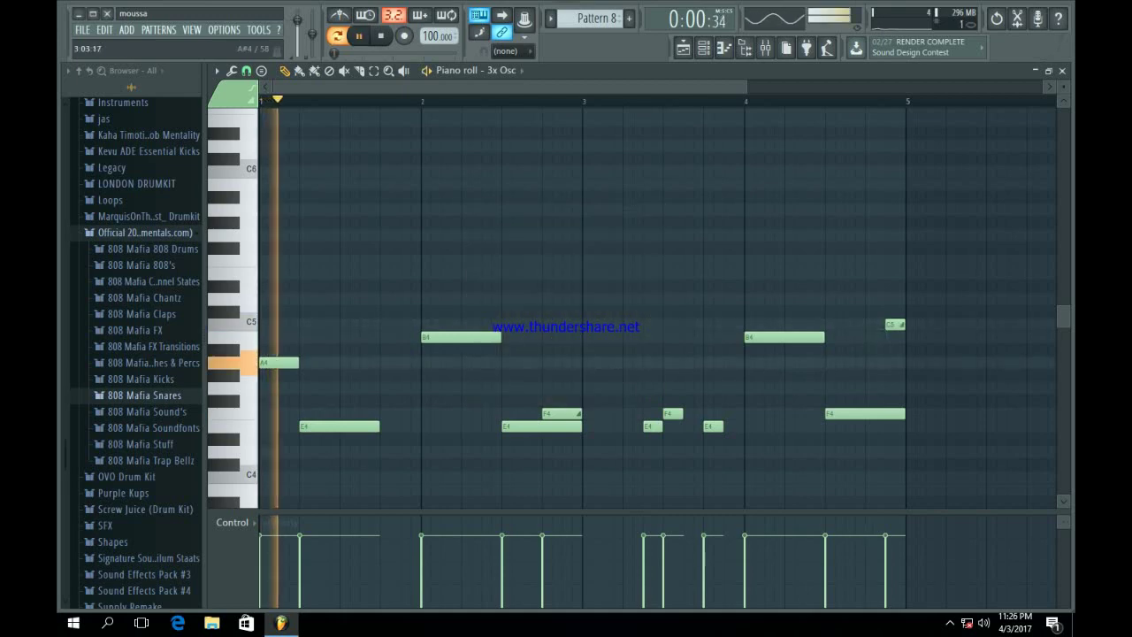
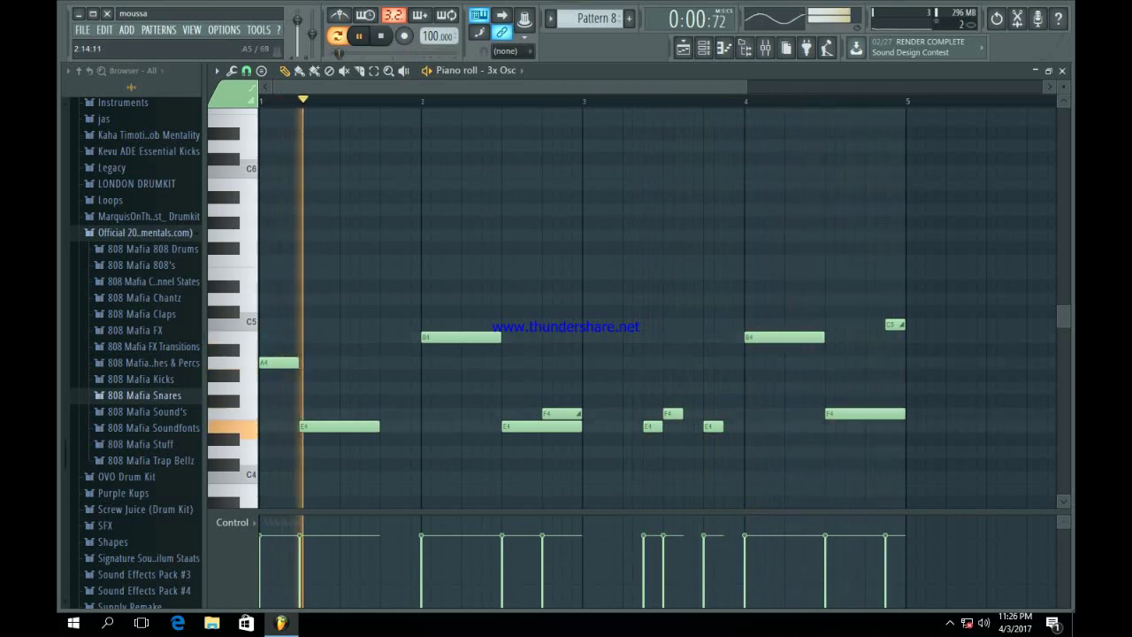
Paint four Pattern 8 clips across bars 1 to 16 on Track 8, stop playback, and deselect the clips
left_click(704, 48)
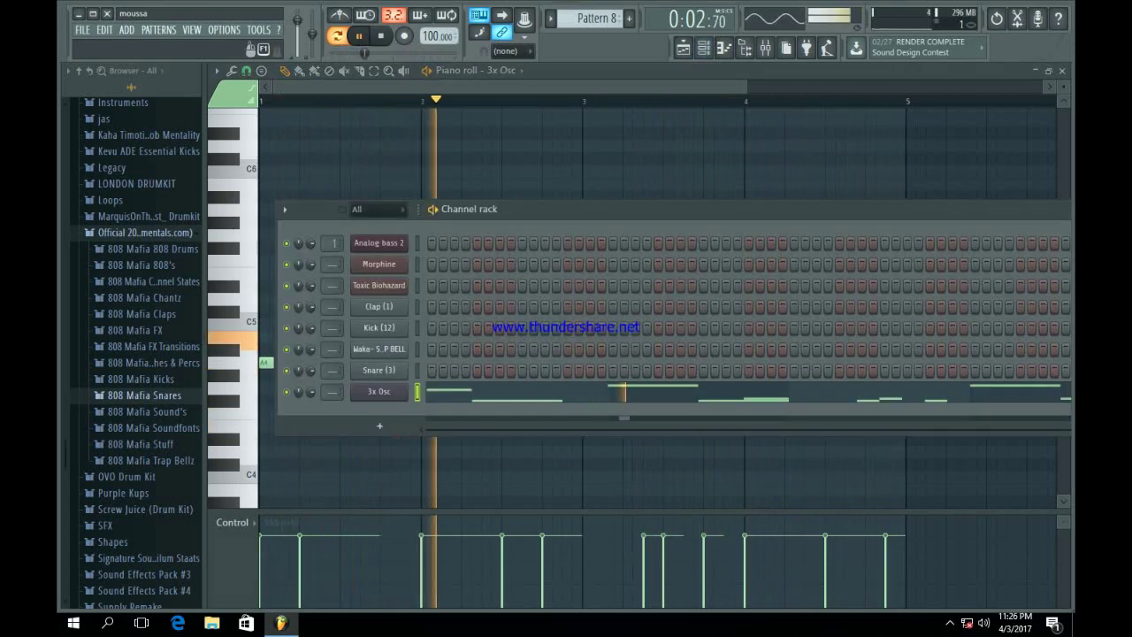
left_click(683, 48)
left_click_drag(290, 408, 608, 427)
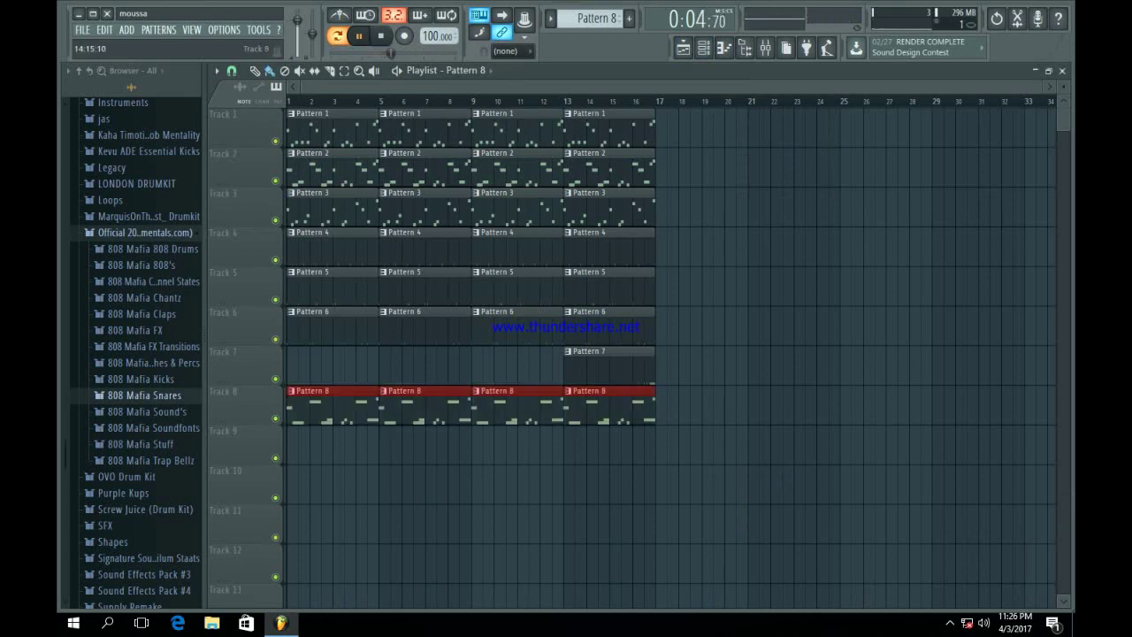
key("space")
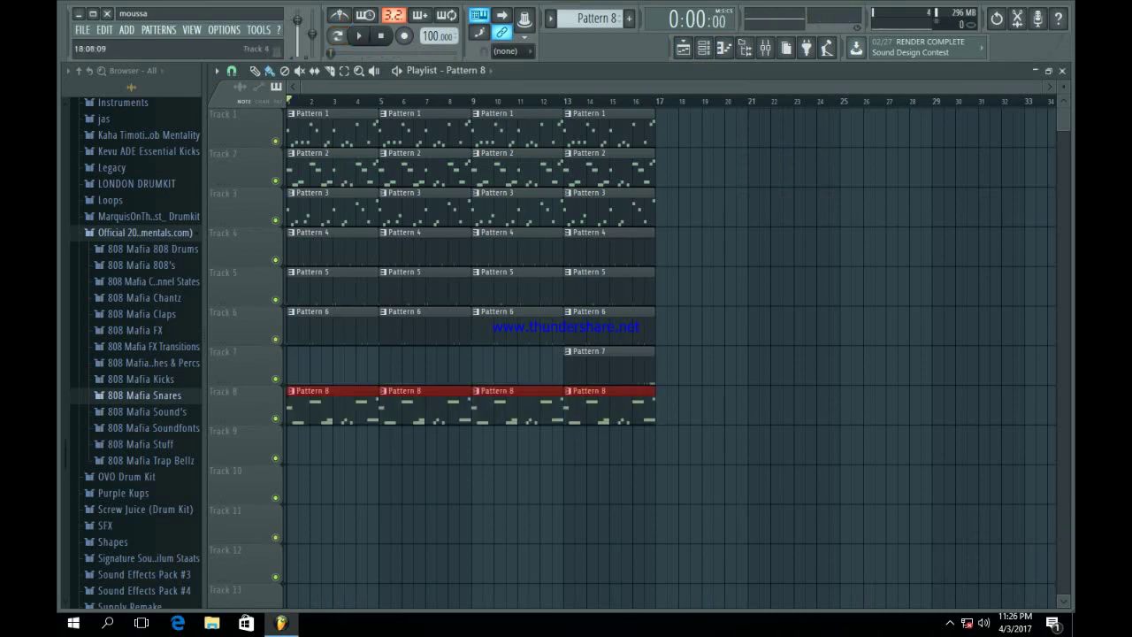
key("ctrl+d")
Enable Porta and Mono polyphony for the 3x Osc channel and return to the playlist
left_click(704, 49)
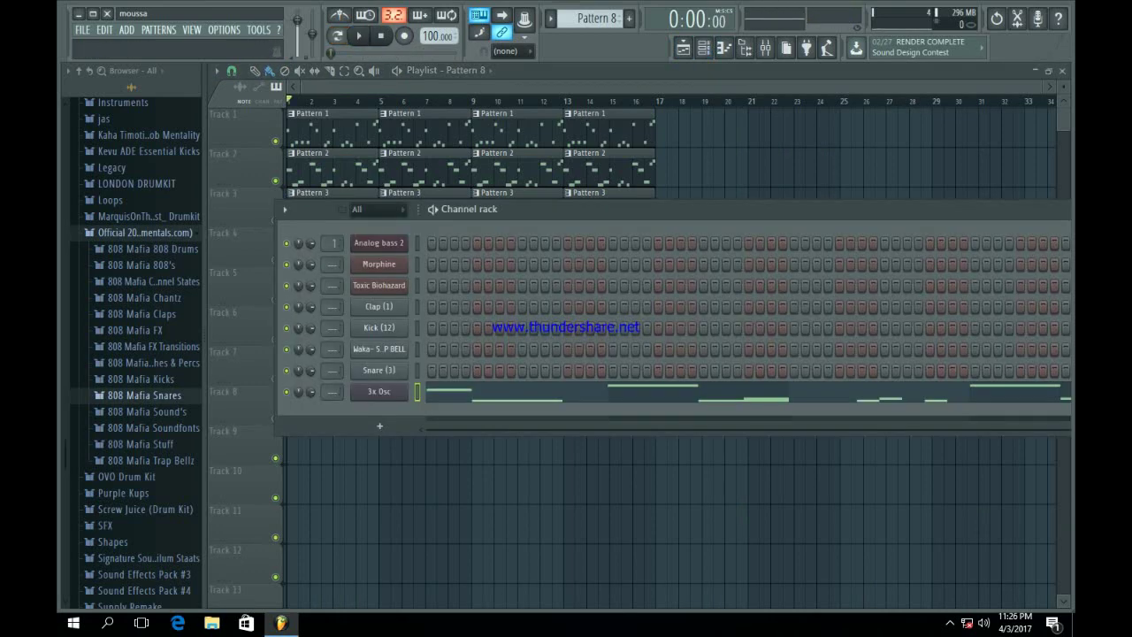
left_click(379, 392)
left_click(368, 235)
left_click(399, 235)
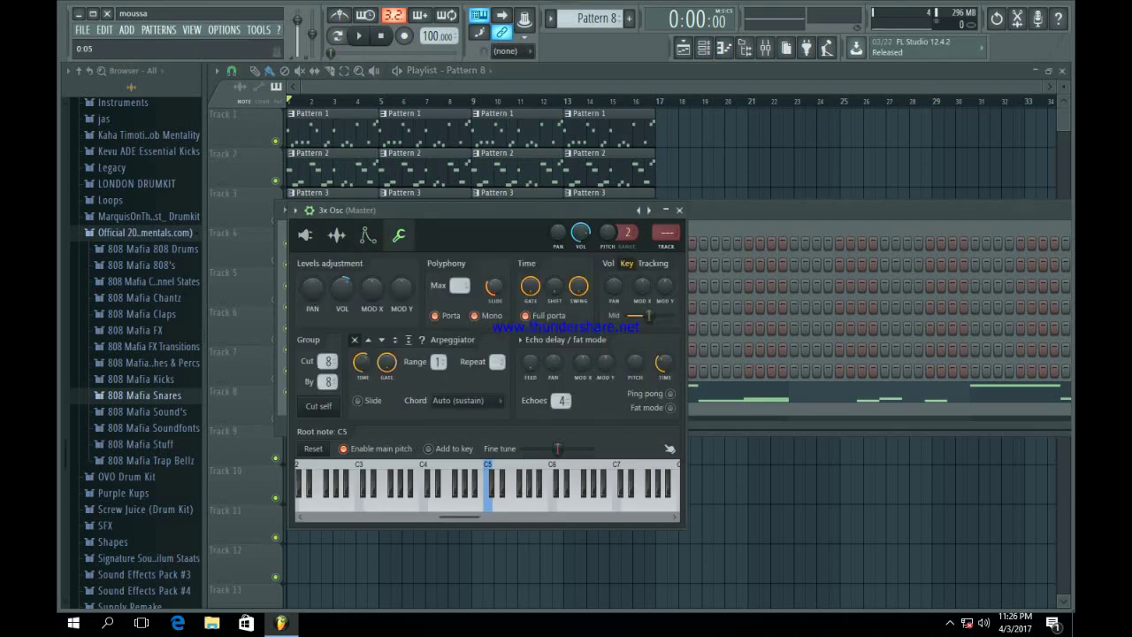
left_click(679, 211)
left_click(692, 172)
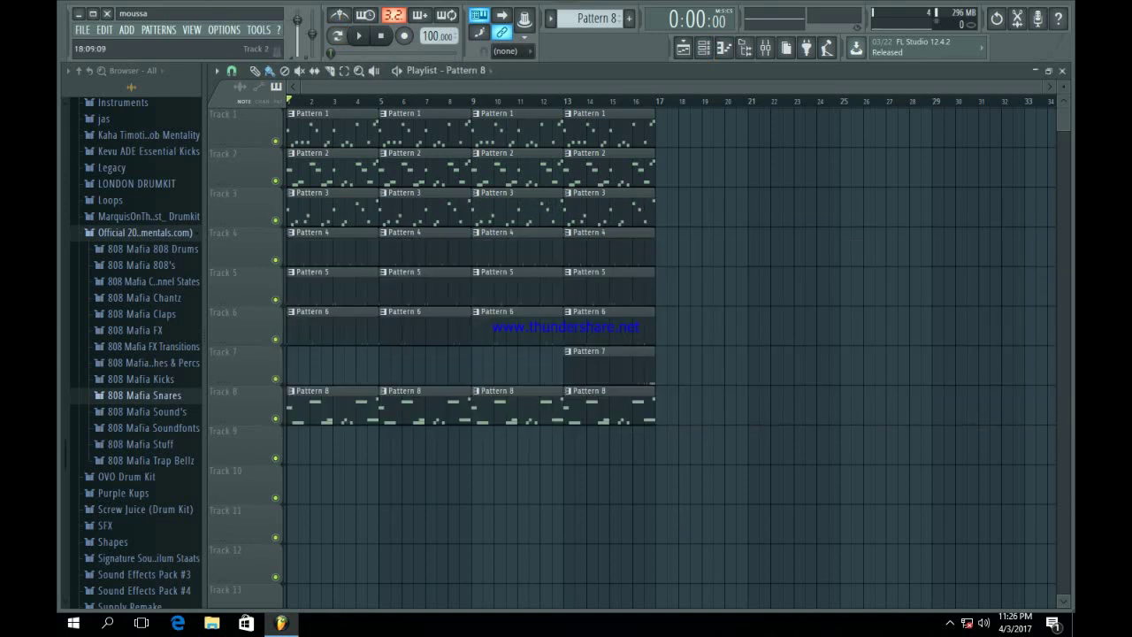
Look through the contents of the 808 Mafia Stuff sample folder and collapse it
scroll(135, 354, "down", 3)
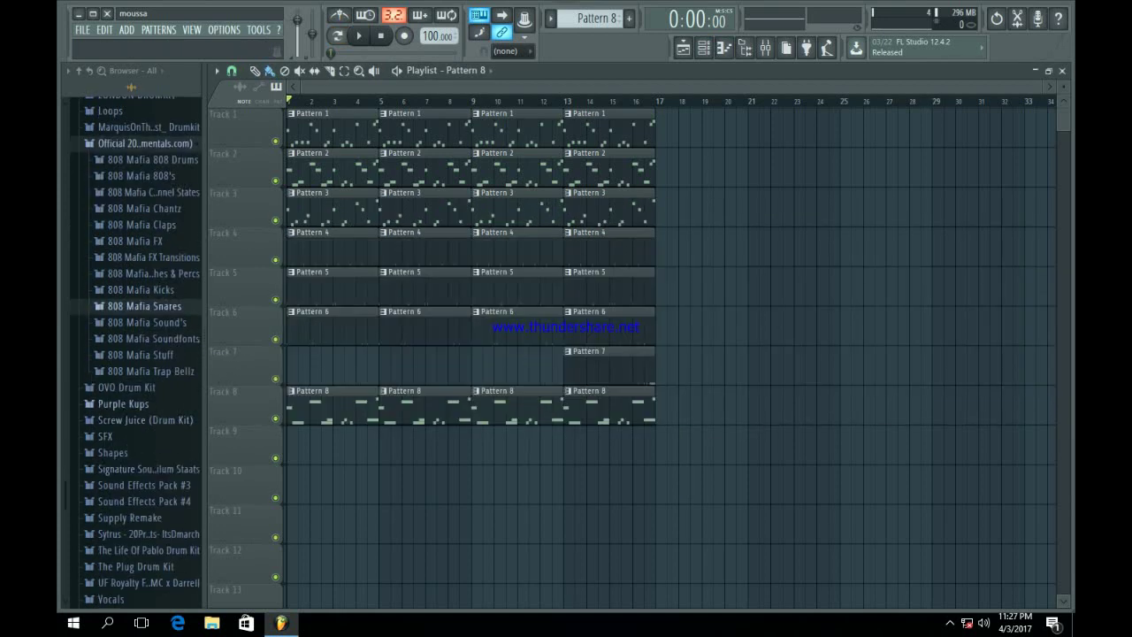
left_click(140, 354)
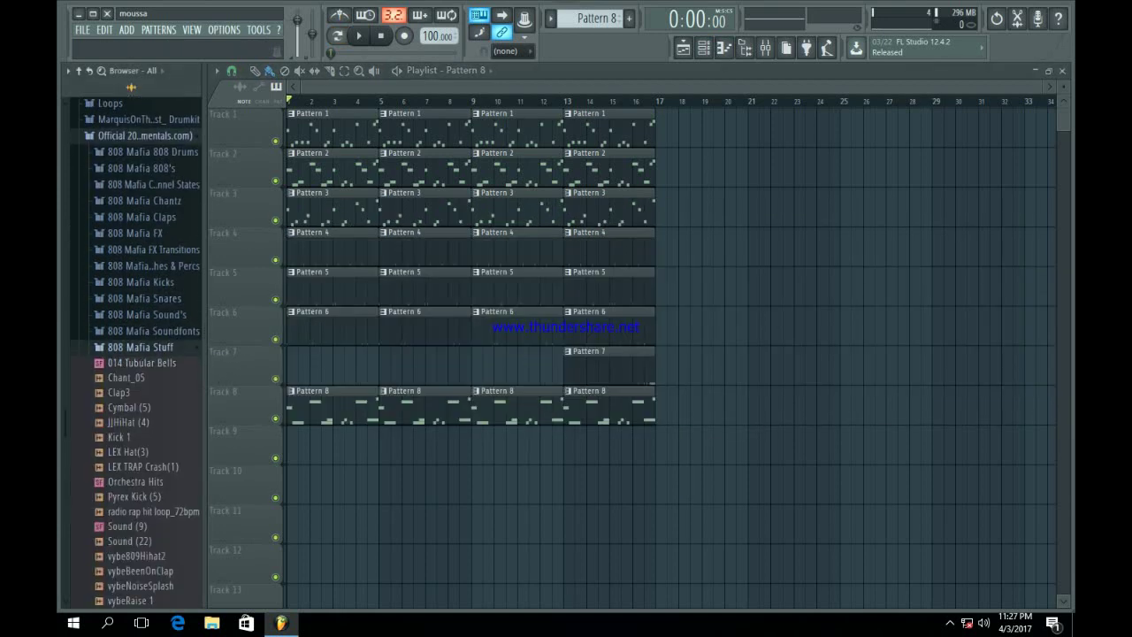
left_click(141, 347)
scroll(142, 273, "up", 3)
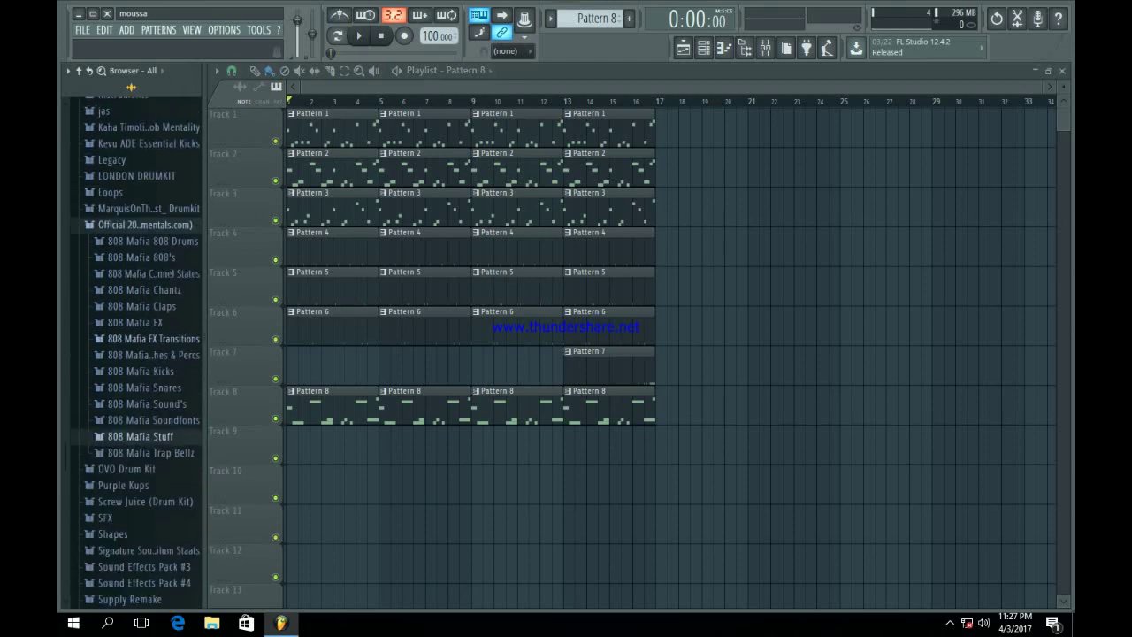
Preview rim and percussion samples in the 808 Mafia percs folder and load LEX Rim(2) into a channel
left_click(141, 355)
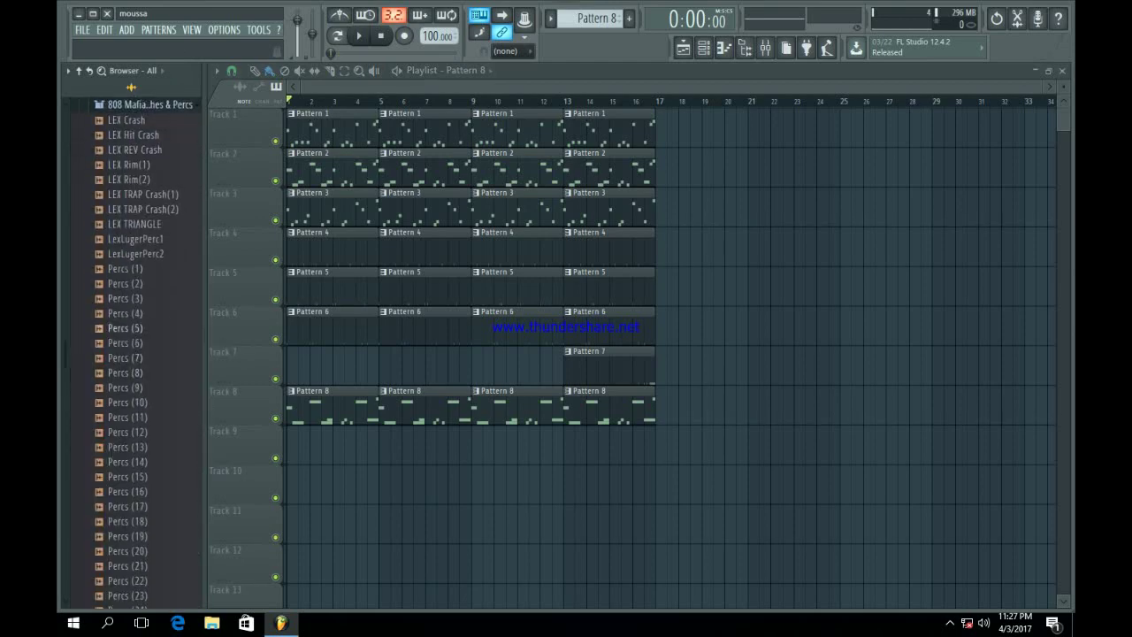
left_click(131, 269)
left_click(132, 165)
left_click(142, 179)
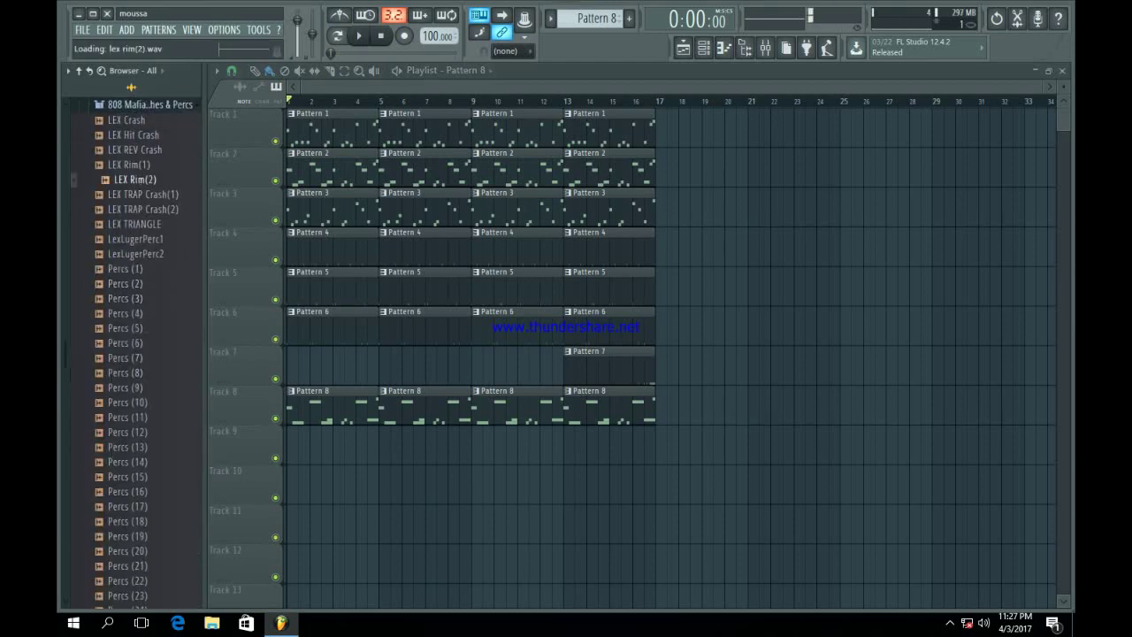
right_click(151, 178)
left_click(182, 192)
Preview the samples in the percs folder and load Percs (23) into a new channel
key("Down")
key("Down")
key("Down")
key("Down")
key("Down")
key("Down")
key("Down")
key("Down")
key("Down")
key("Down")
key("Down")
key("Down")
key("Down")
key("Down")
key("Down")
key("Down")
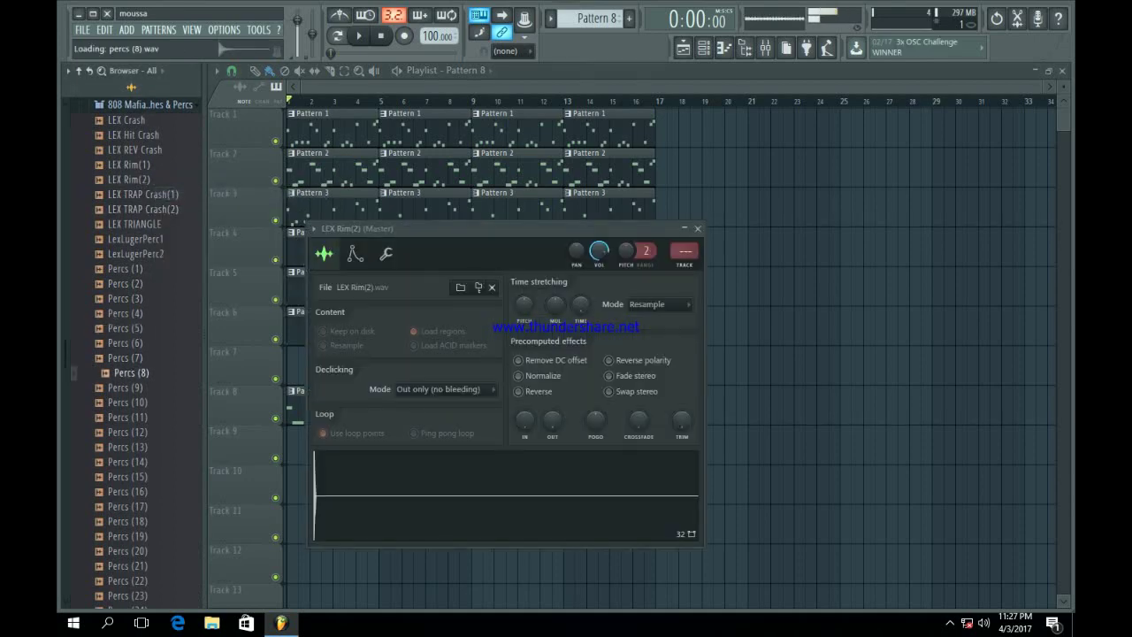
key("Down")
key("Down")
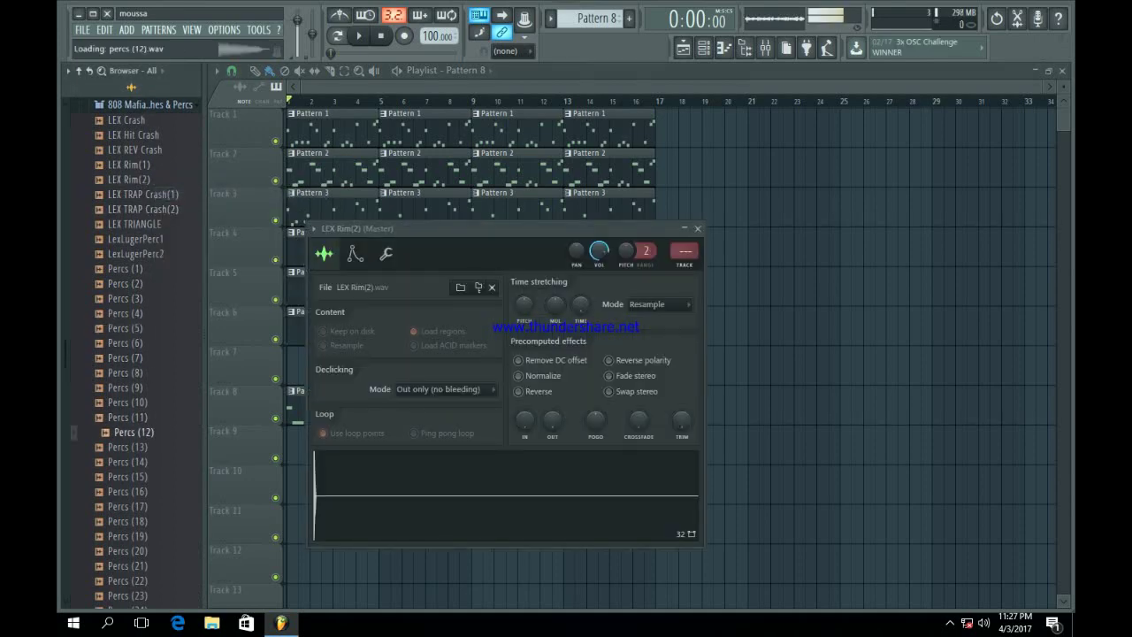
key("Up")
key("Up")
key("Up")
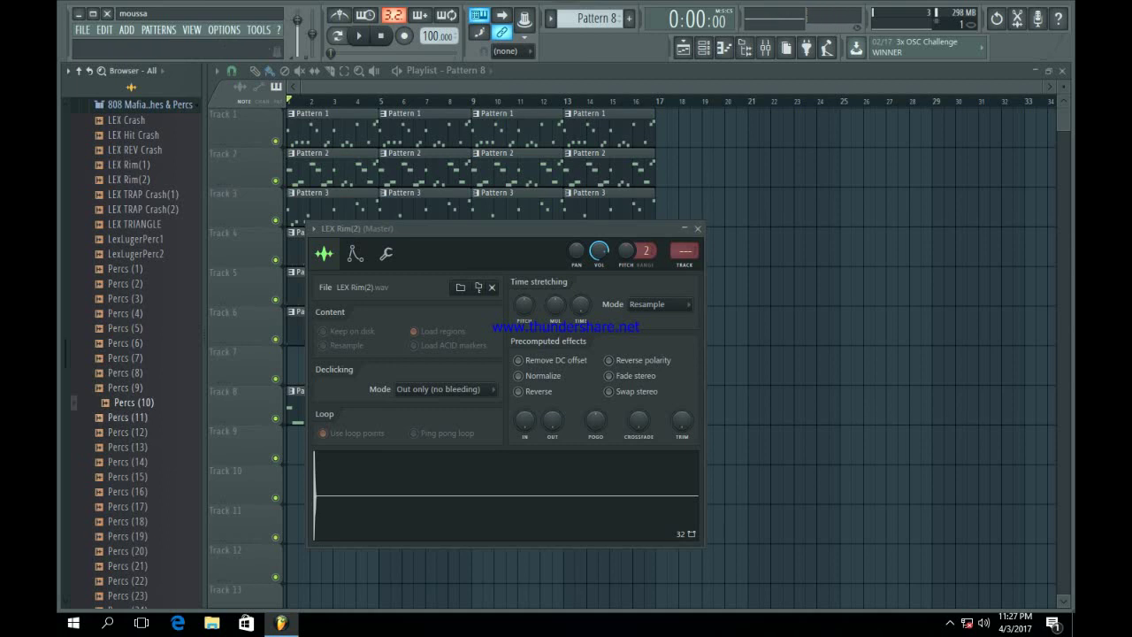
key("Down")
key("Down")
key("Down")
key("Down")
key("Down")
key("Down")
key("Down")
key("Down")
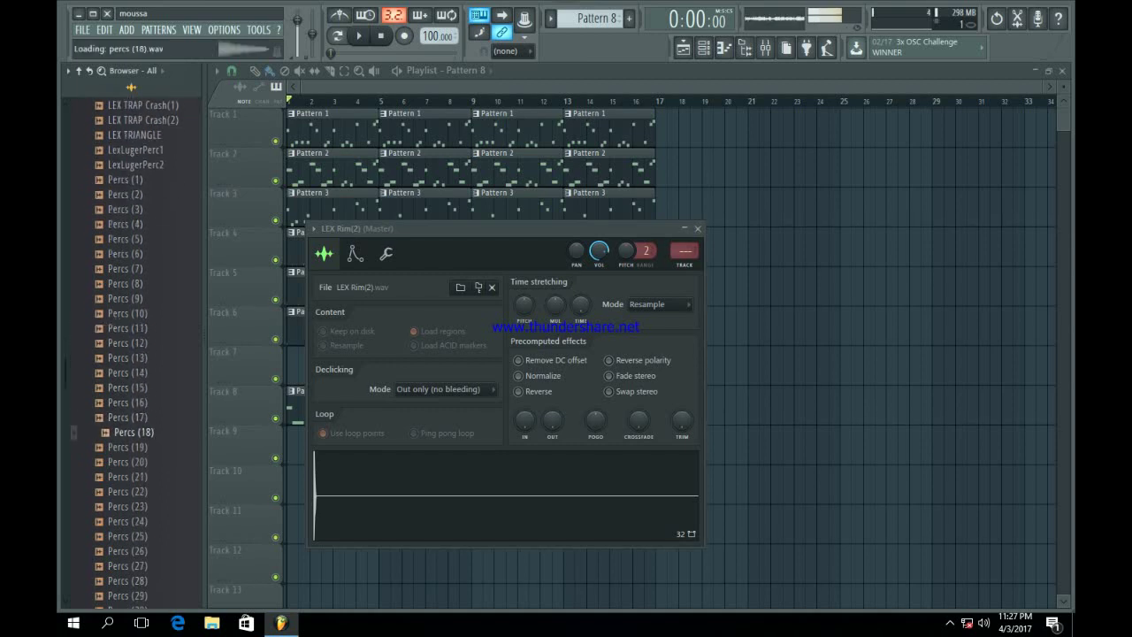
key("Down")
key("Down")
key("Down")
key("Down")
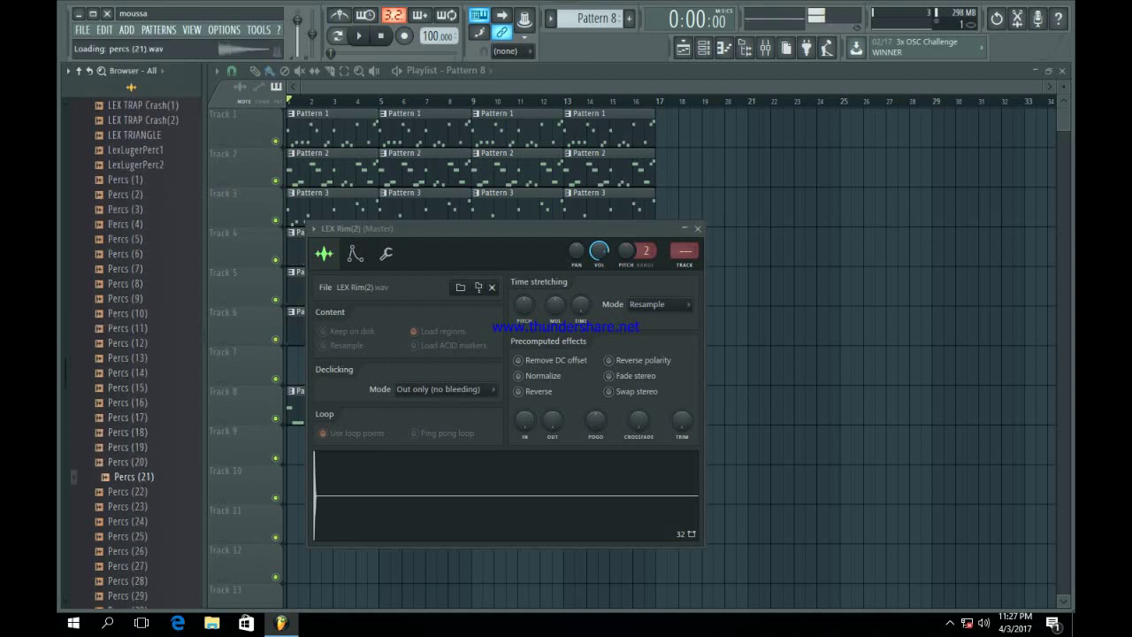
key("Down")
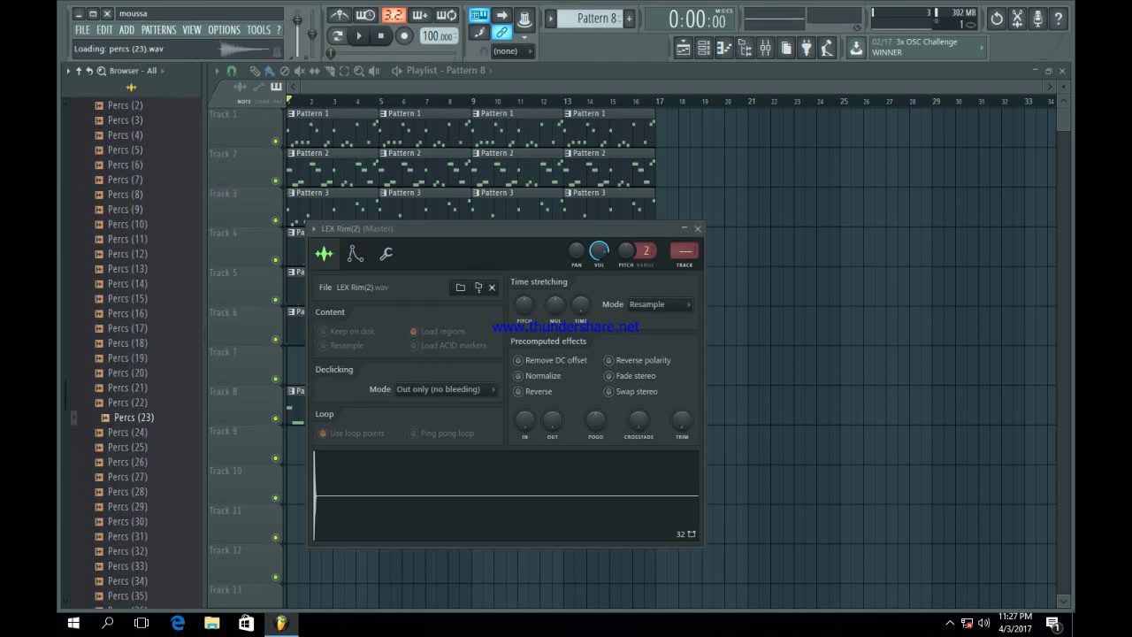
right_click(143, 413)
left_click(168, 432)
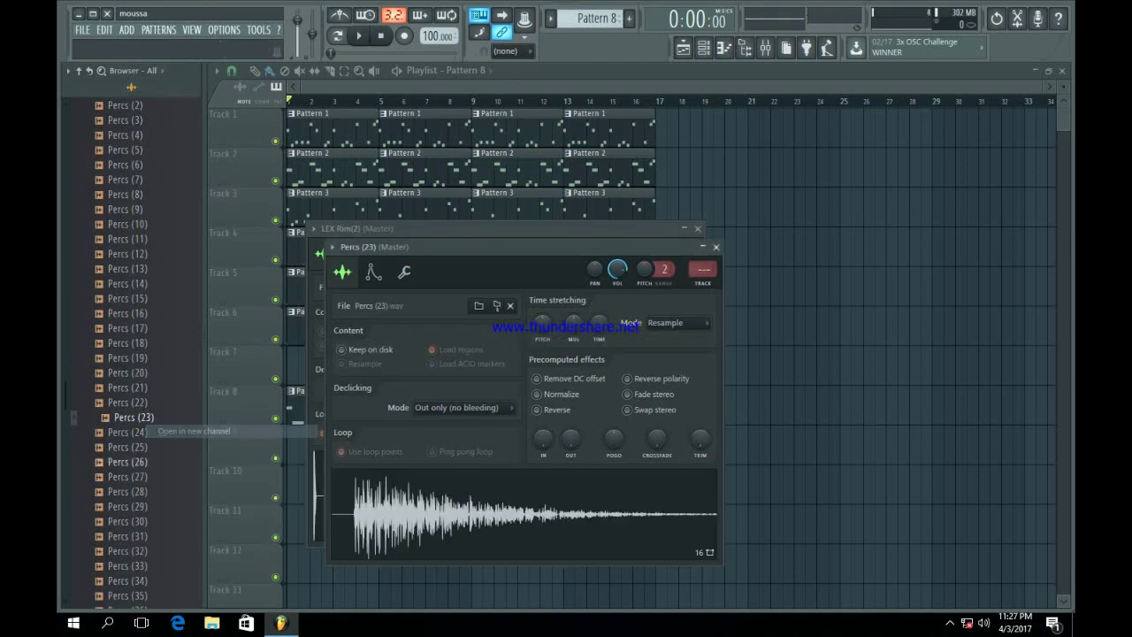
Audition further percussion samples, load Percs (12) into a new channel, and close the open sampler windows
left_click(134, 462)
scroll(134, 433, "down", 4)
key("Up")
key("Up")
key("Up")
key("Up")
key("Up")
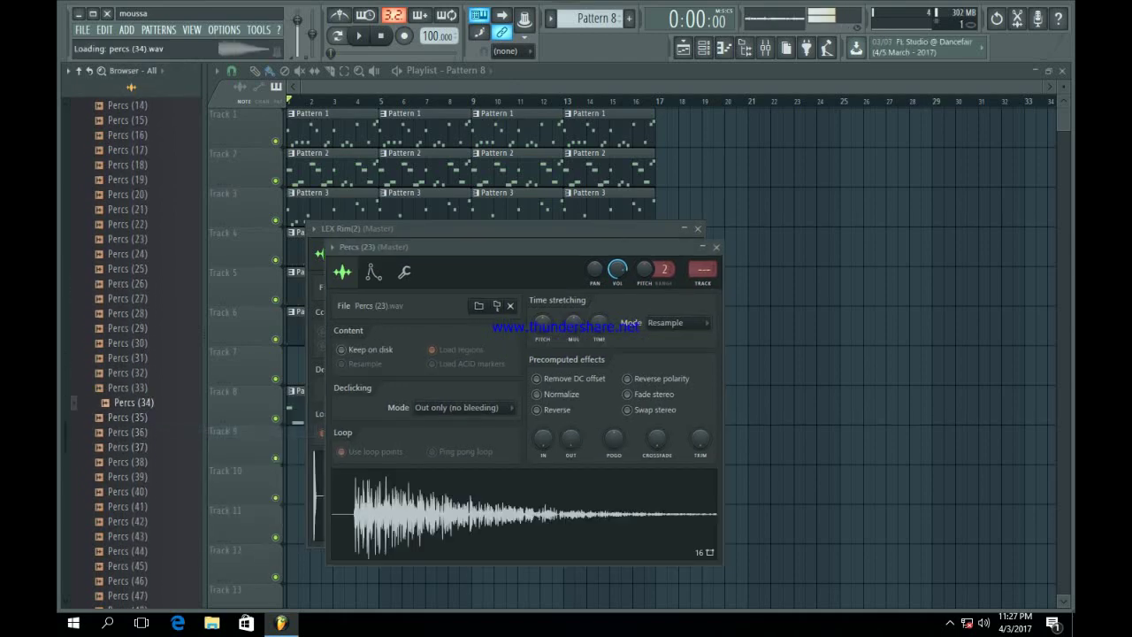
key("Up")
key("Up")
key("Up")
key("Up")
key("Up")
key("Up")
key("Up")
key("Up")
key("Up")
key("Up")
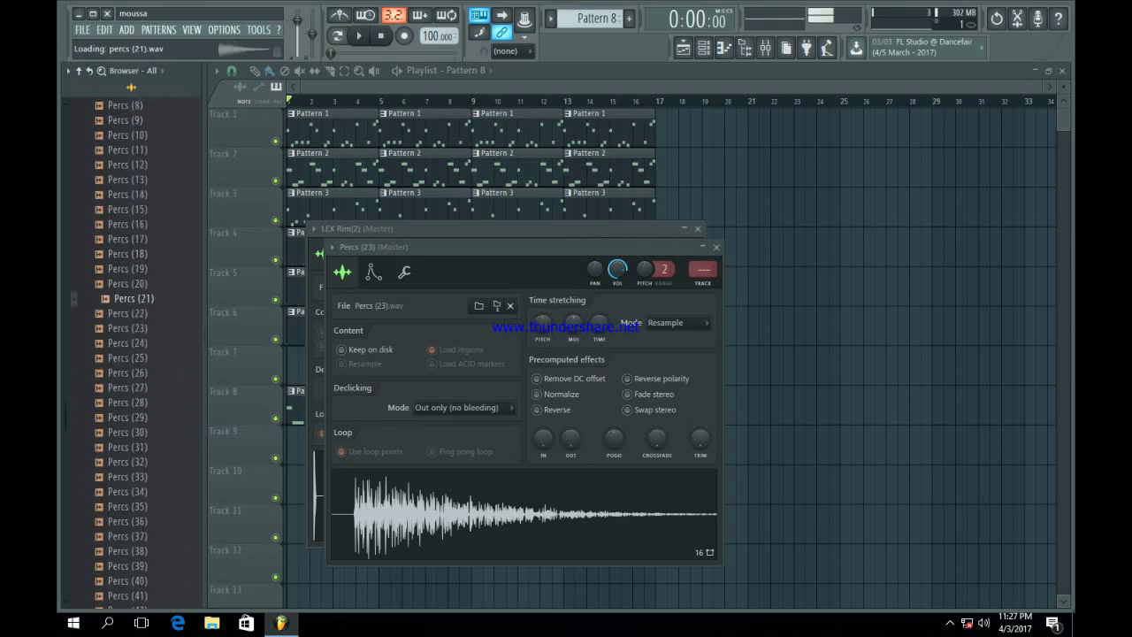
key("Up")
key("Up")
key("Up")
key("Up")
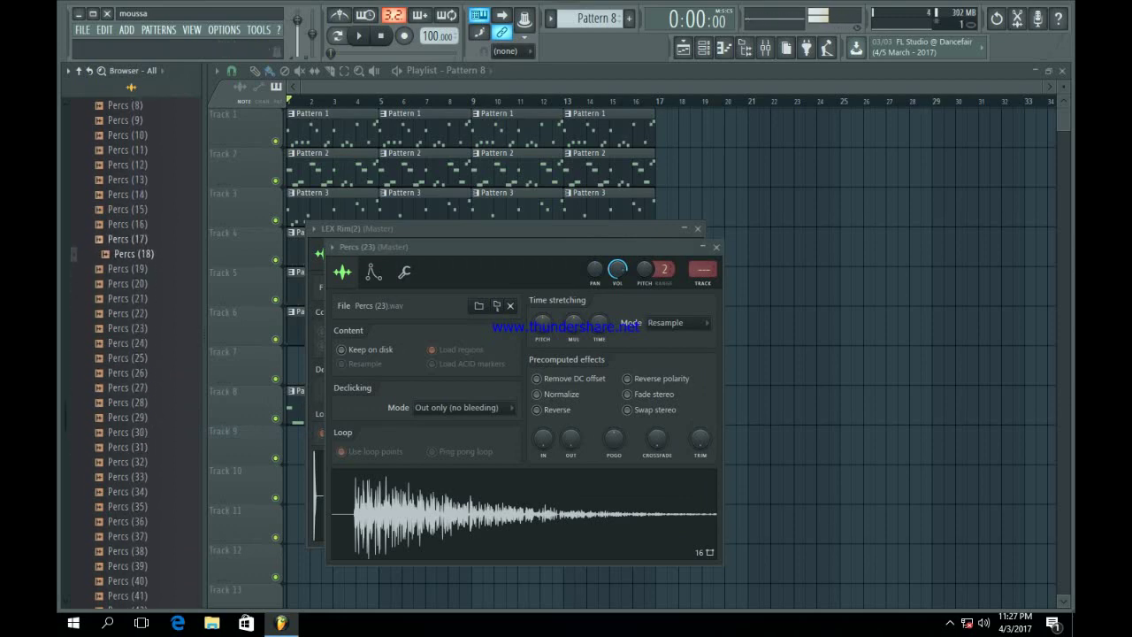
key("Up")
key("Up")
key("Up")
key("Up")
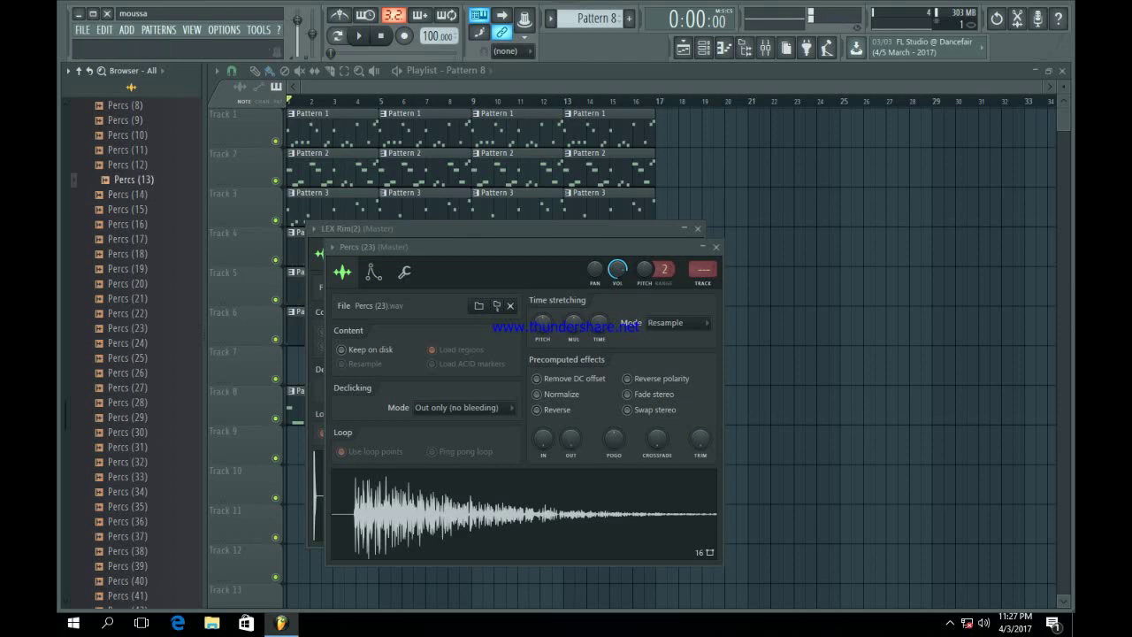
right_click(144, 159)
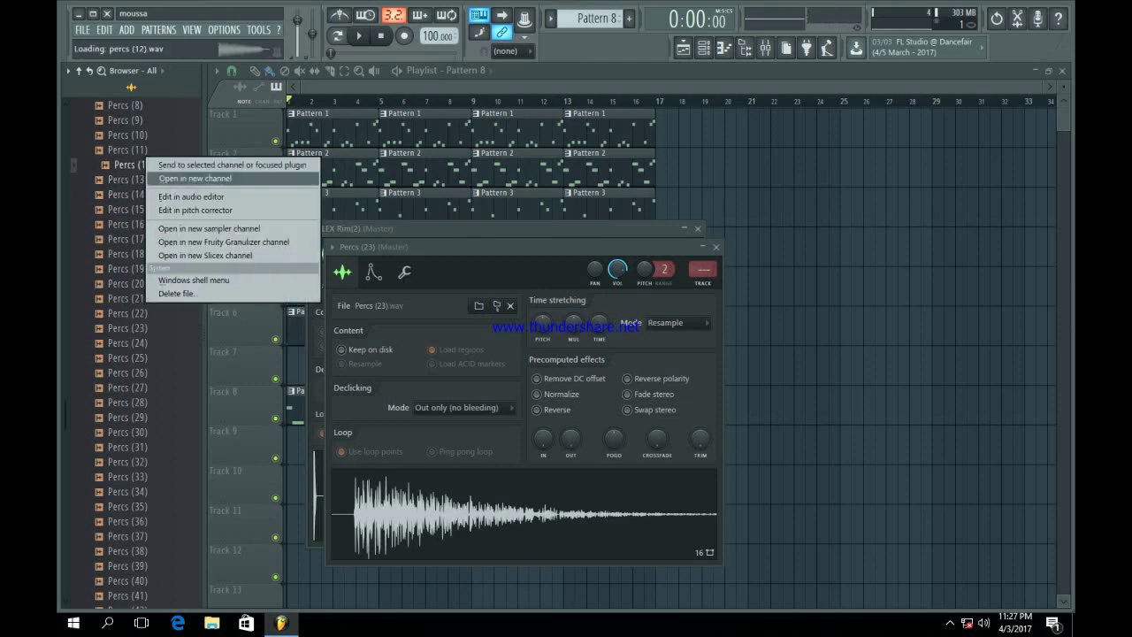
left_click(203, 178)
left_click(734, 265)
left_click(715, 247)
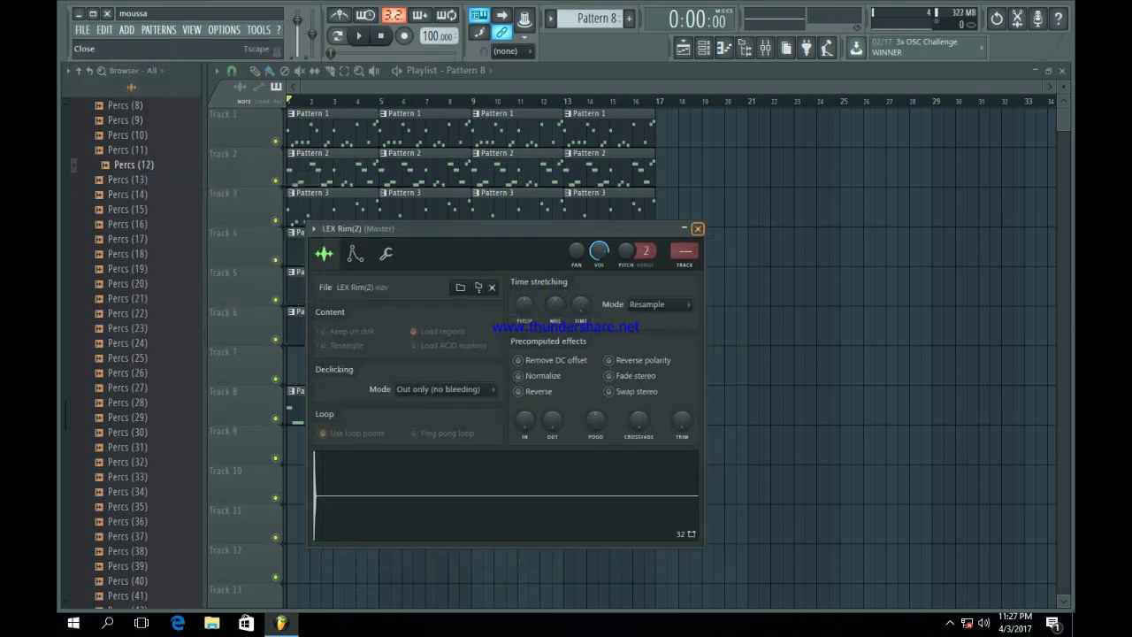
left_click(697, 228)
Create Pattern 9 and program LEX Rim(2) hits on steps 7, 15 and 35
left_click(703, 47)
left_click(629, 18)
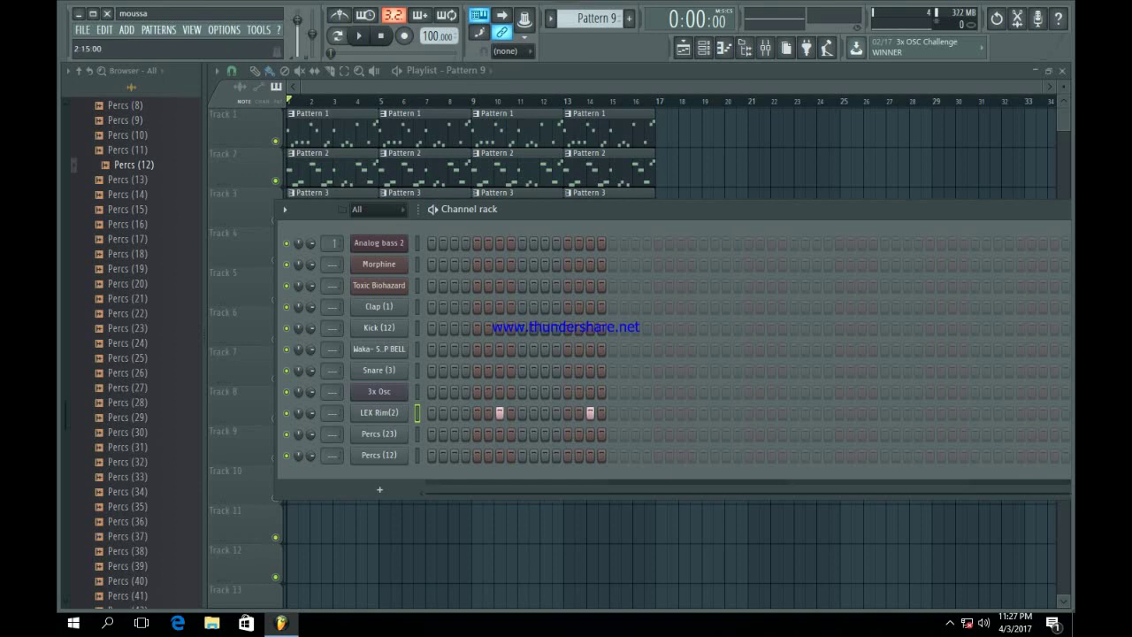
left_click(816, 413)
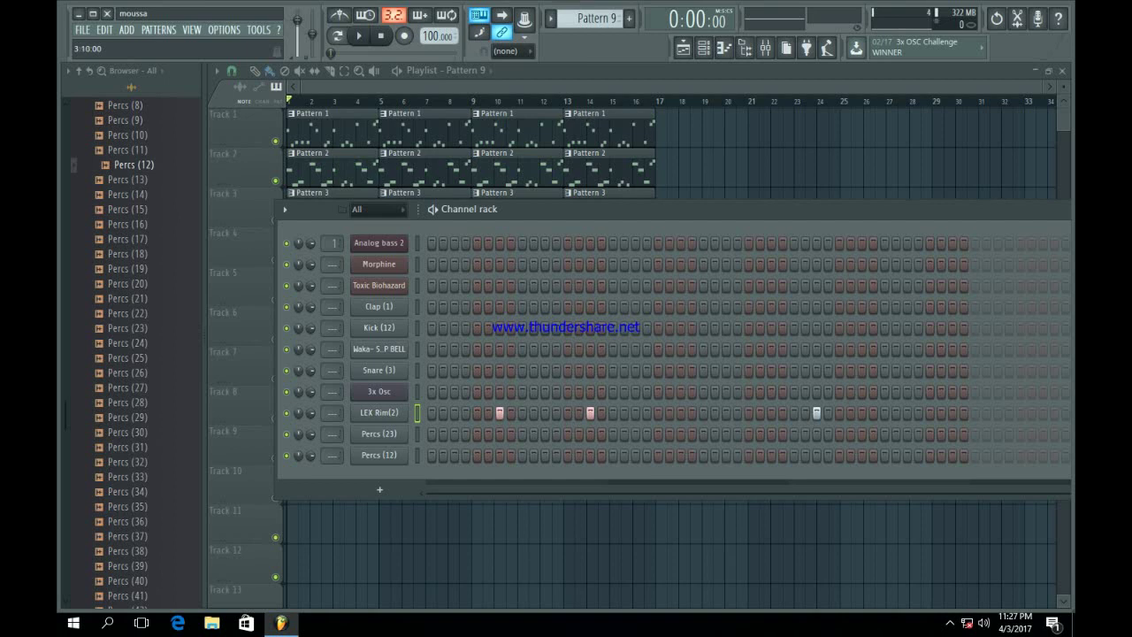
Place Pattern 9 clips on Track 9 at bars 1, 5, 9 and 13 during playback and stop the song
left_click(741, 597)
left_click_drag(329, 448, 296, 447)
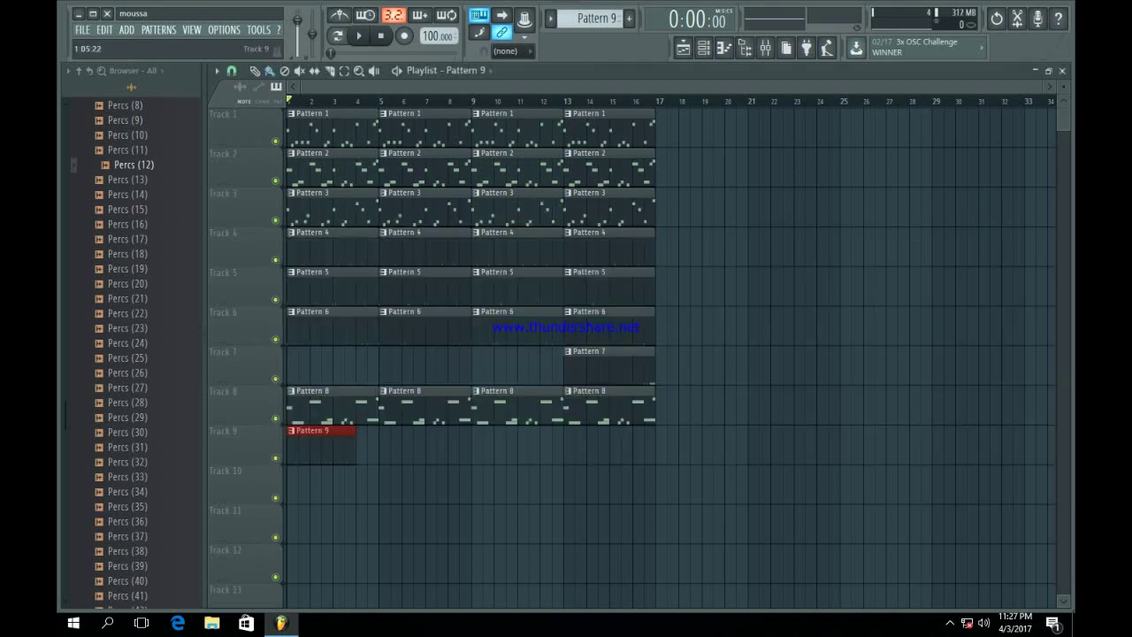
key("space")
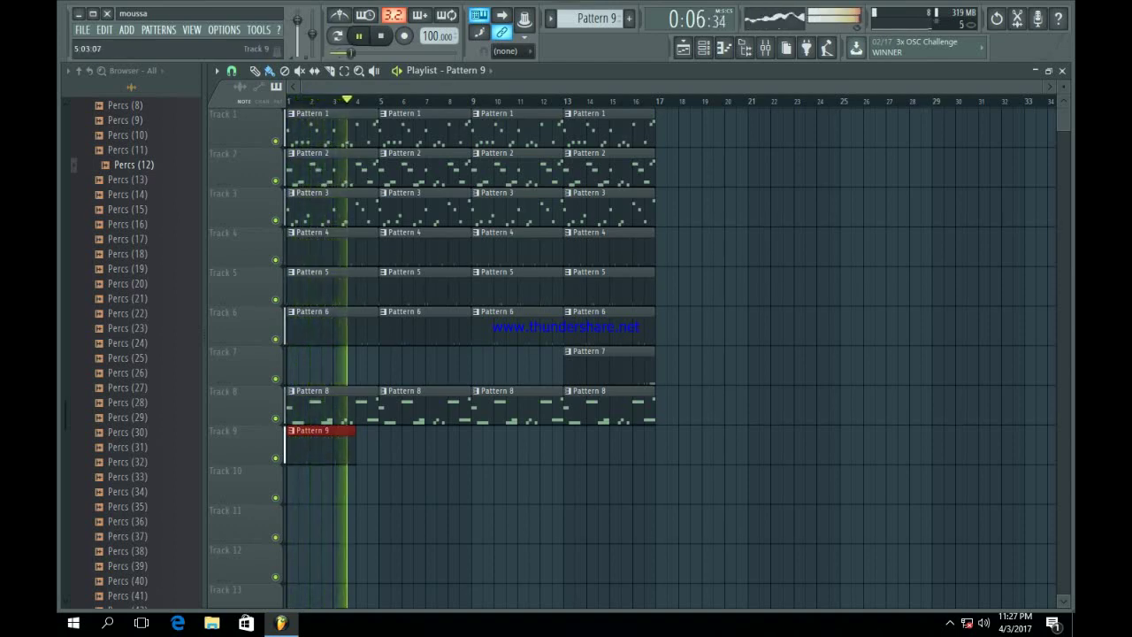
left_click(387, 444)
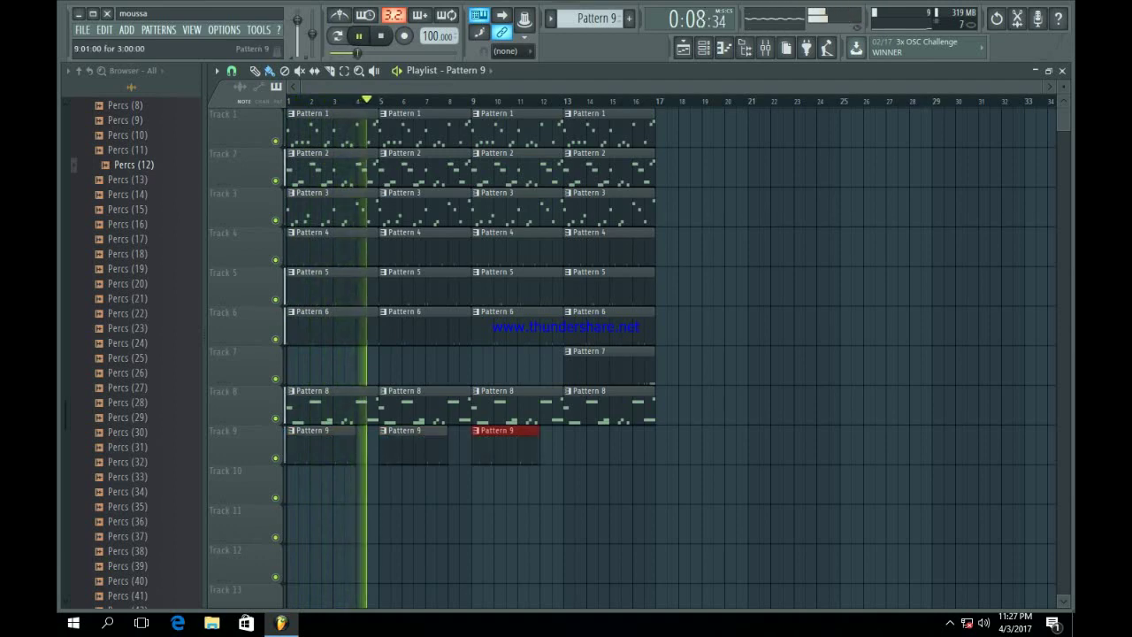
key("ctrl+b")
key("ctrl+b")
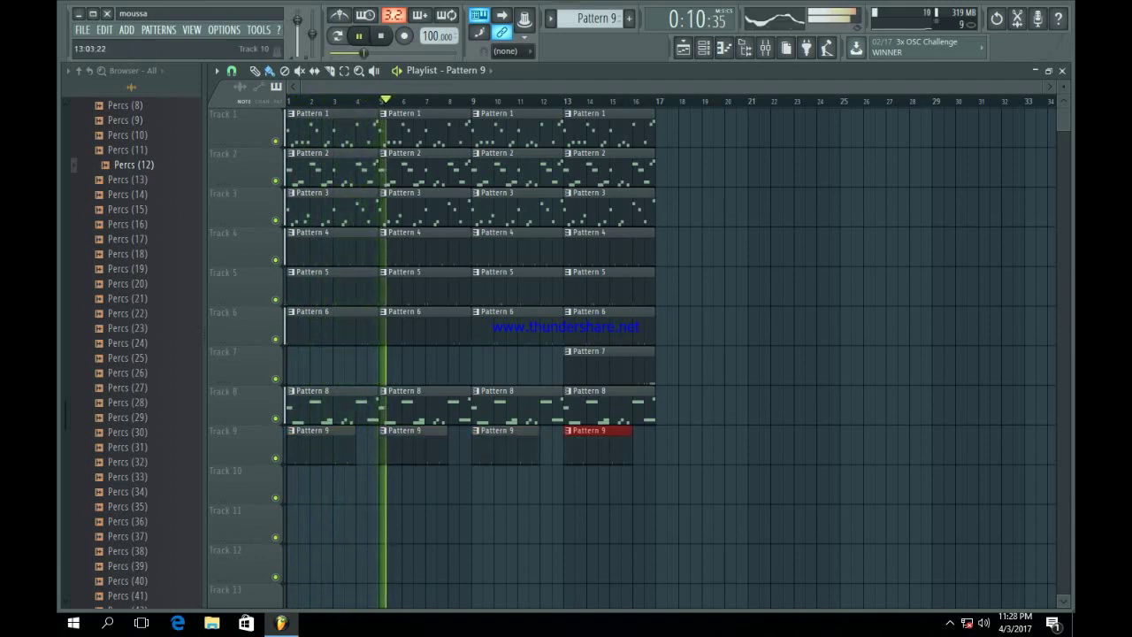
left_click(381, 37)
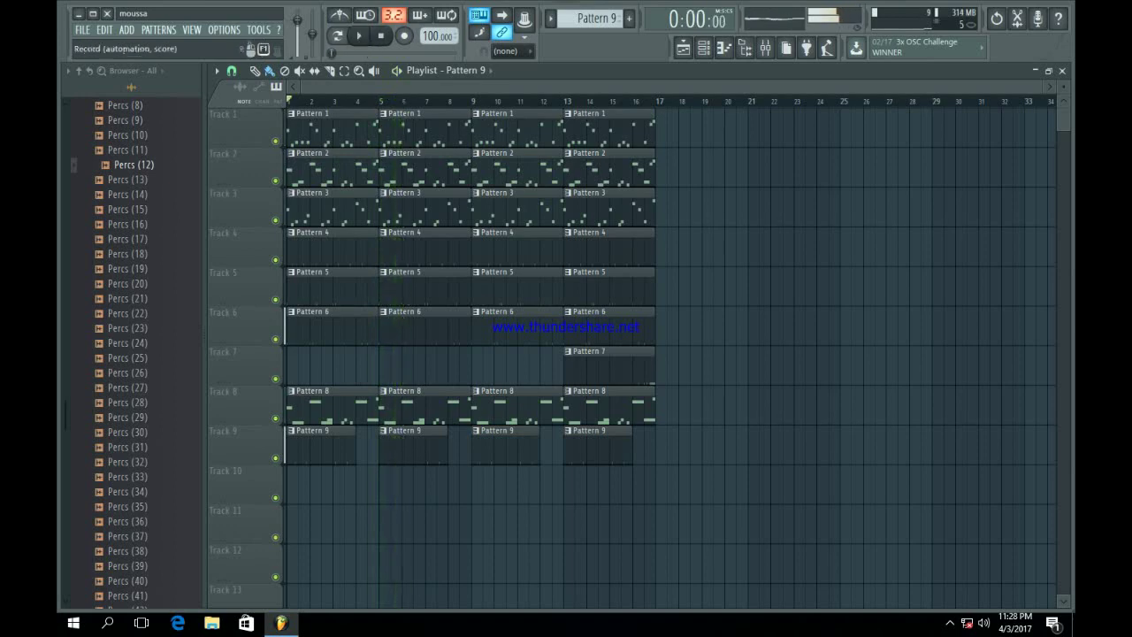
Create Pattern 10 and audition the sound of the Percs (12) channel
left_click(704, 48)
left_click(629, 18)
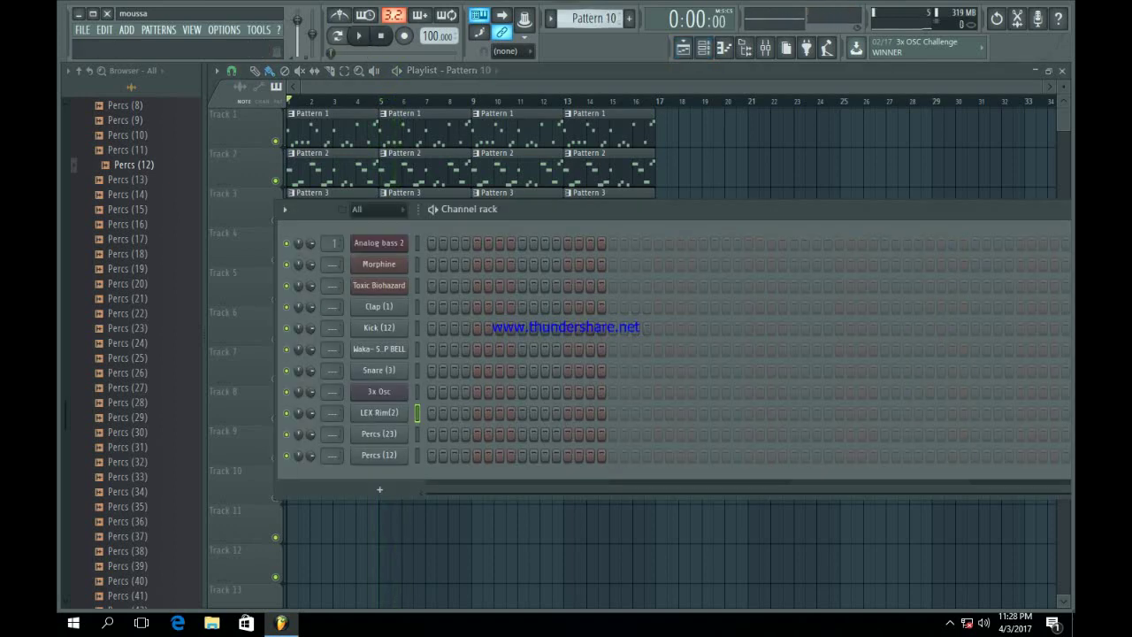
key("b")
left_click(418, 455)
key("b")
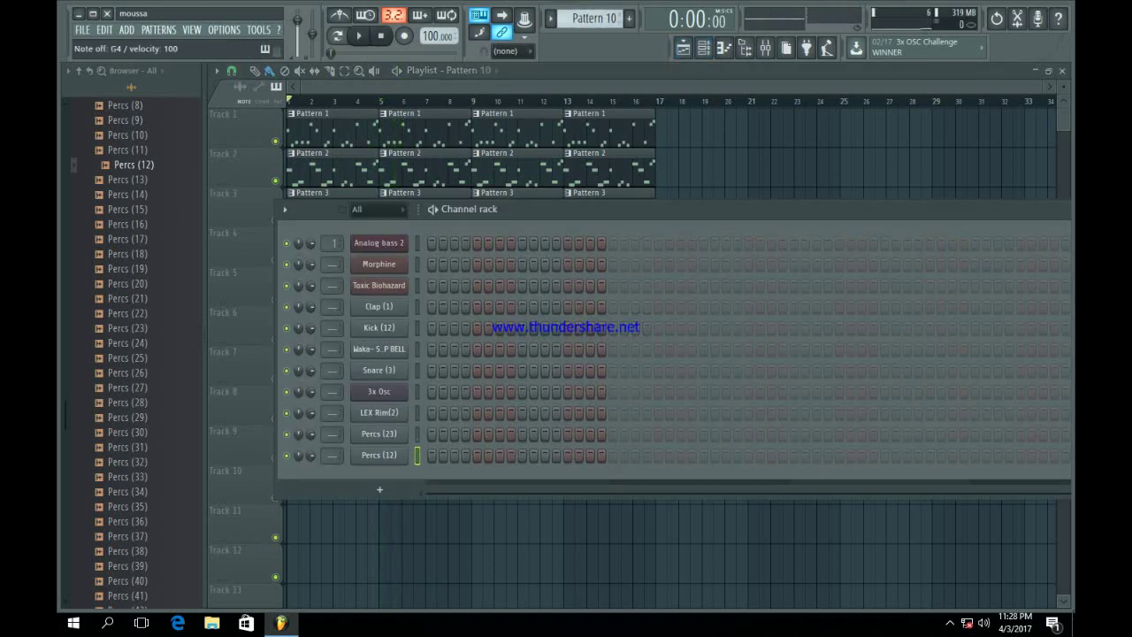
Set the Percs (12) sampler's time-stretching mode to Resample, test the sound, and close its window
left_click(378, 455)
left_click(696, 342)
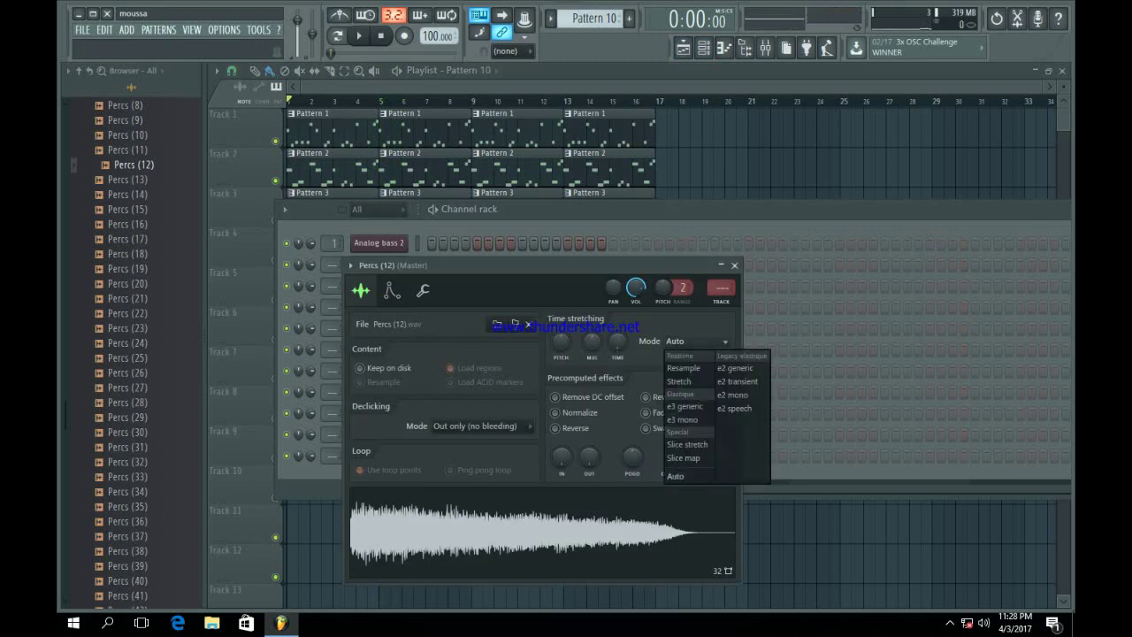
left_click(687, 368)
key("b")
right_click(617, 343)
left_click(643, 359)
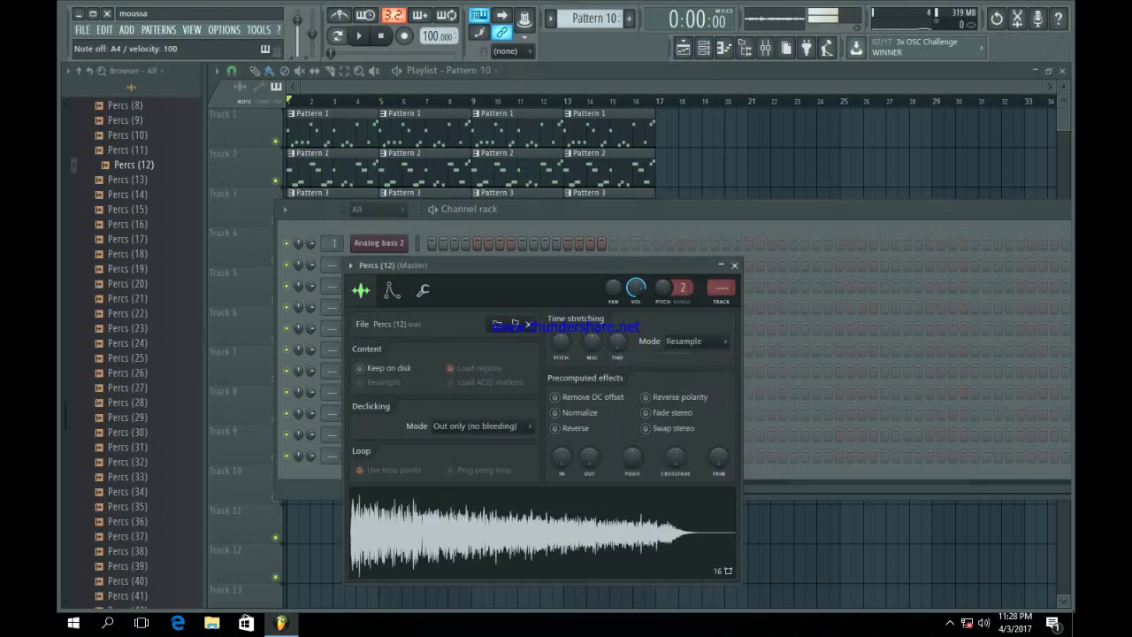
left_click(721, 265)
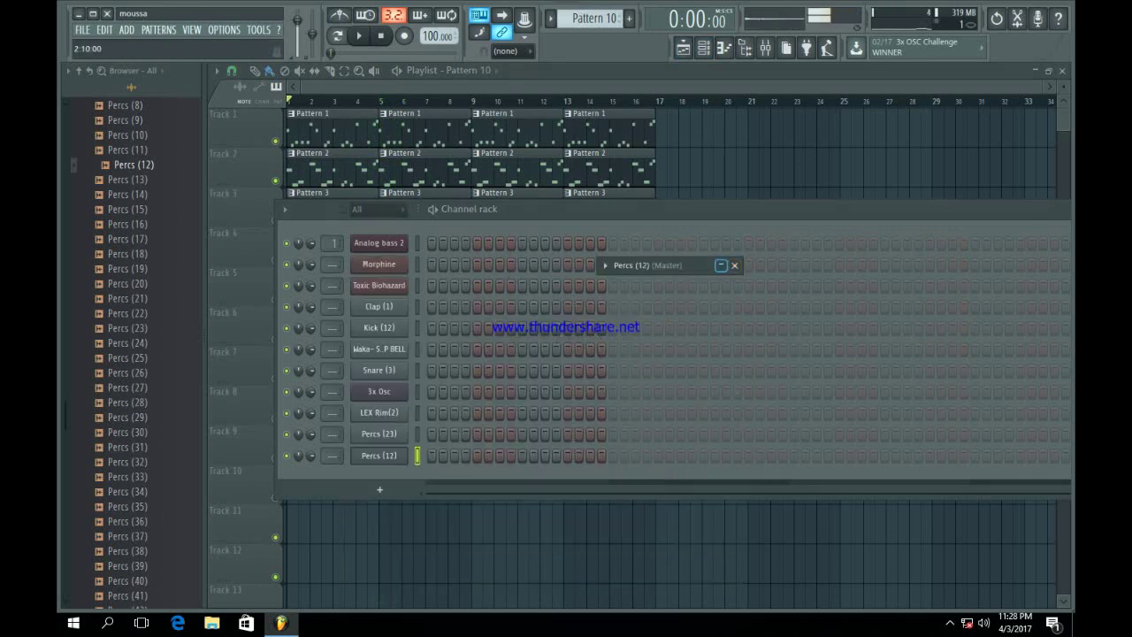
left_click(735, 266)
Set the Percs (23) sampler's time-stretching mode to Resample and close its window
left_click(379, 434)
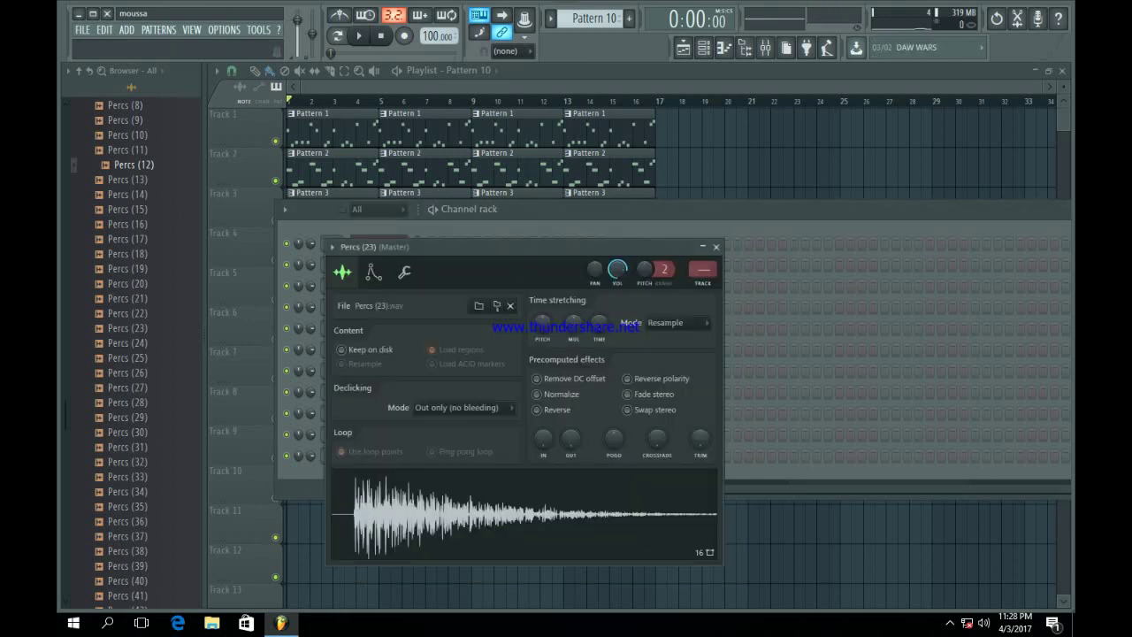
left_click(676, 323)
left_click(672, 351)
left_click(716, 246)
Fill Percs (23) in Pattern 10 with a hit on every second step through step 31, plus an extra hit on step 22
right_click(409, 431)
left_click(561, 475)
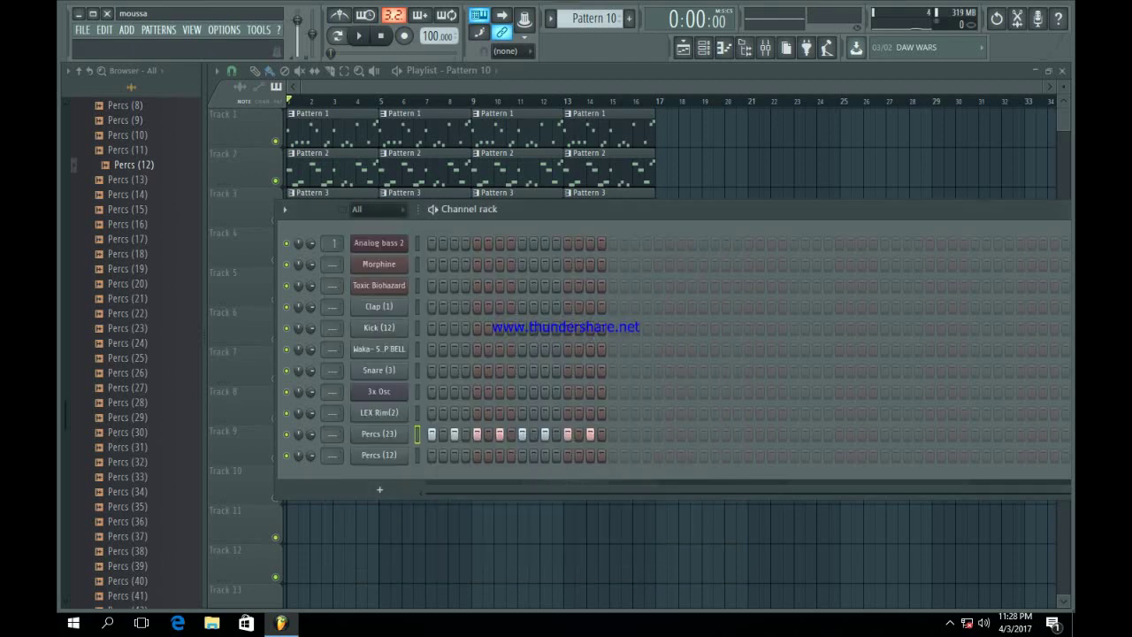
left_click(613, 434)
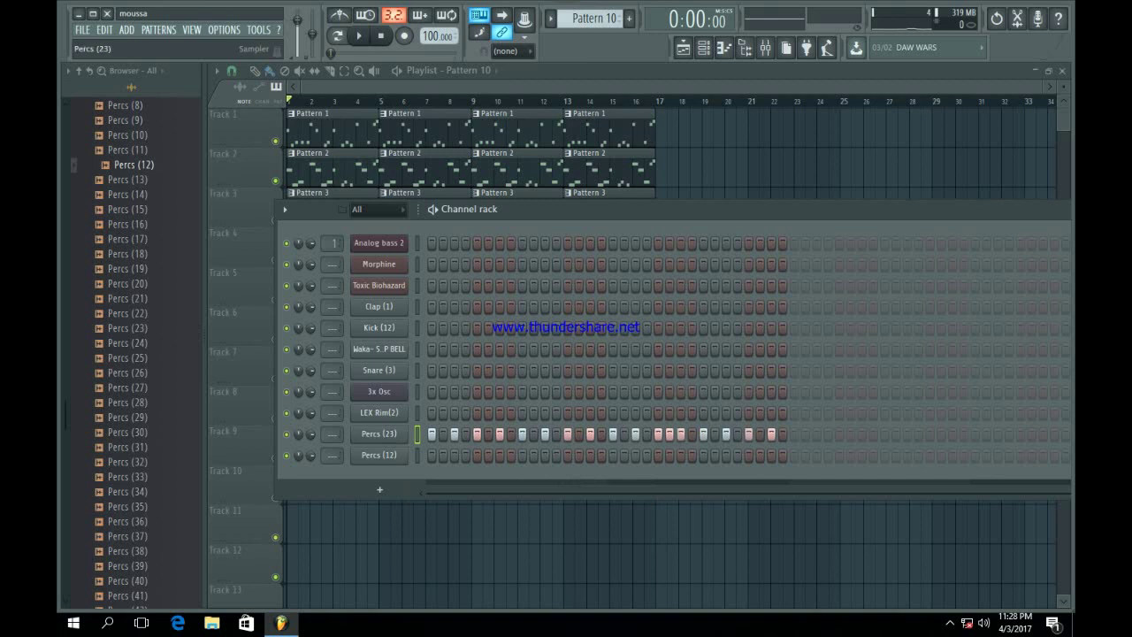
In the Percs (23) piano roll, lengthen the C5 note on beat 2 of bar 1 to half a beat, chop it into a roll, and play the pattern
right_click(409, 434)
left_click(438, 434)
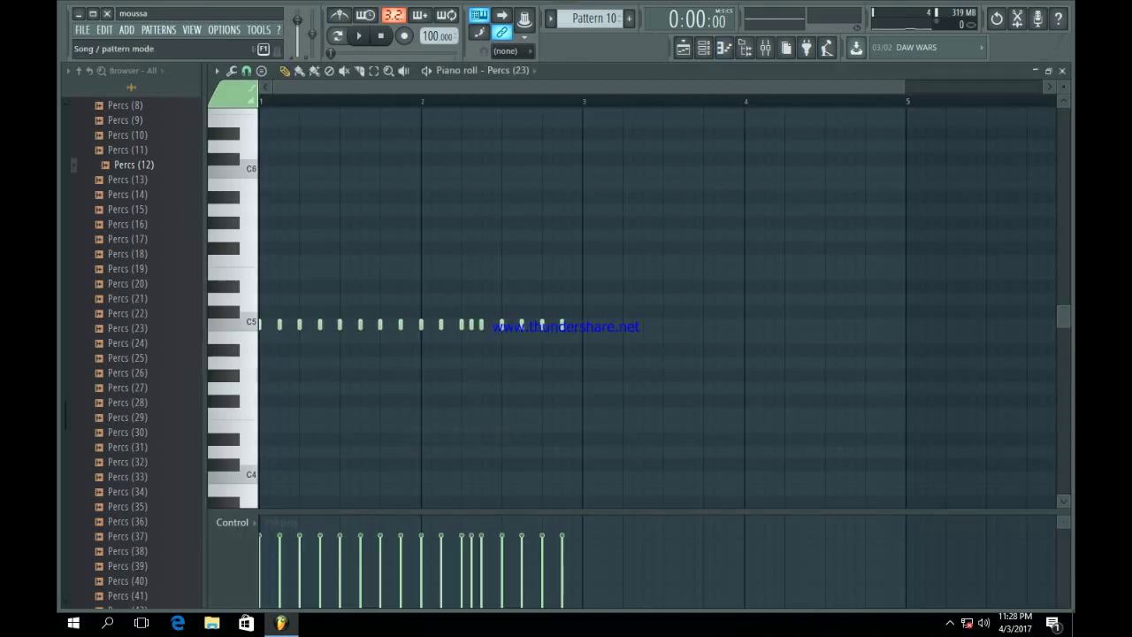
key("space")
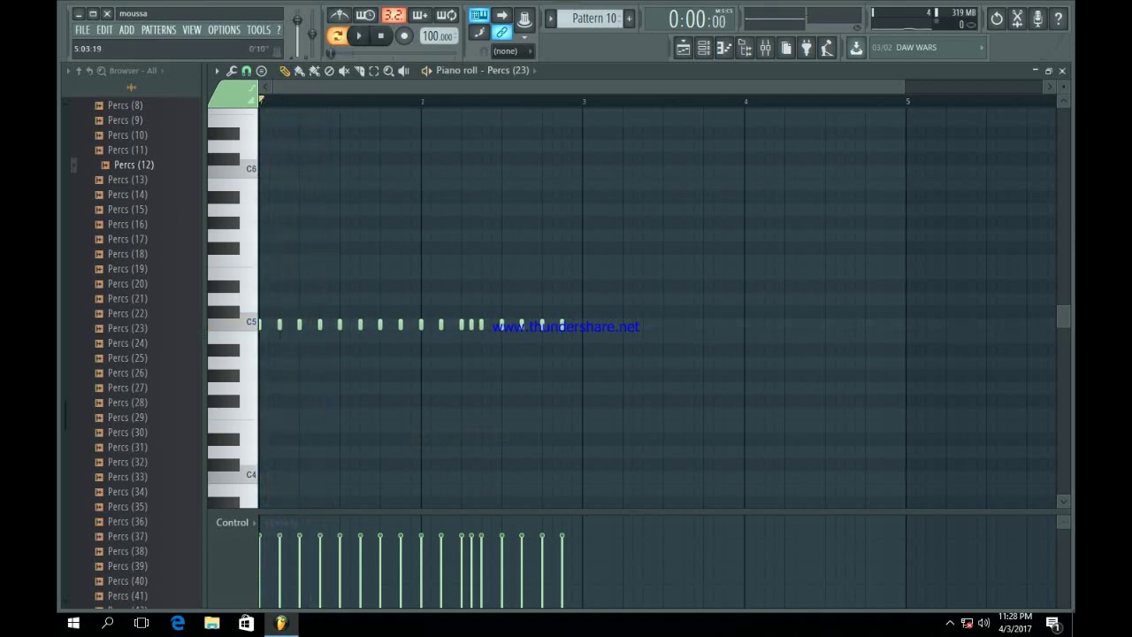
left_click_drag(903, 86, 522, 87)
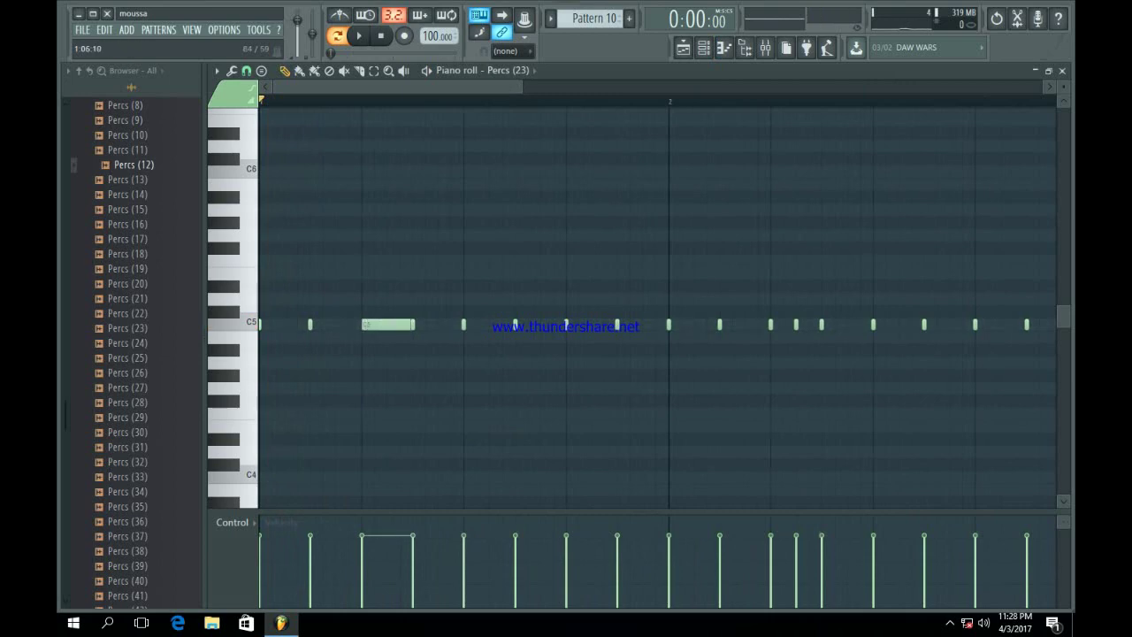
left_click(395, 326, "ctrl")
key("ctrl+u")
key("space")
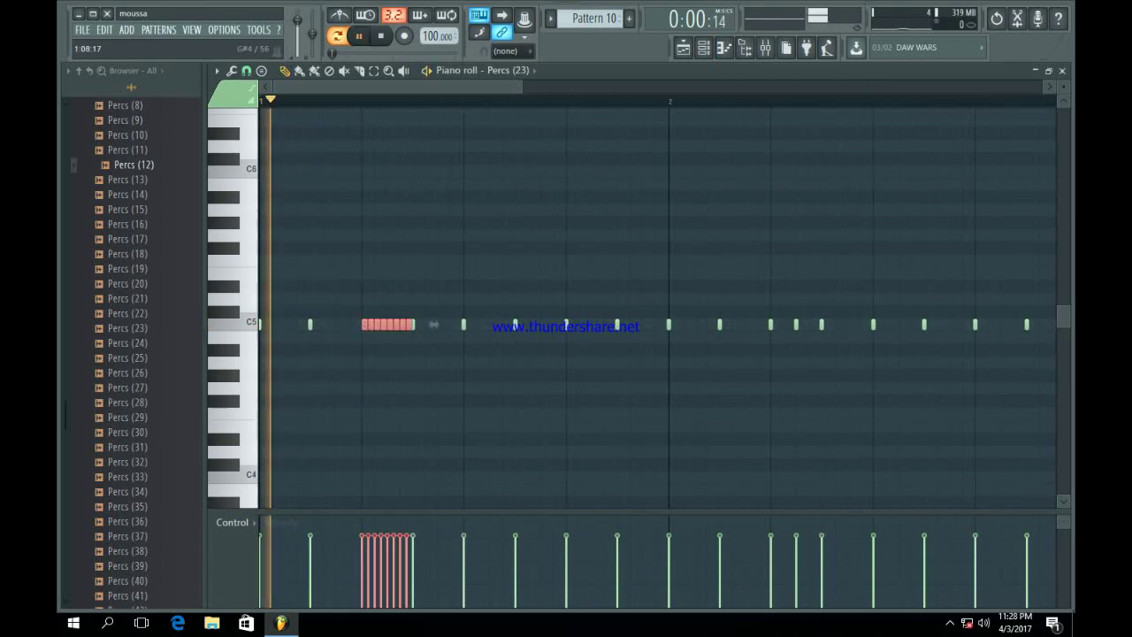
key("ctrl+d")
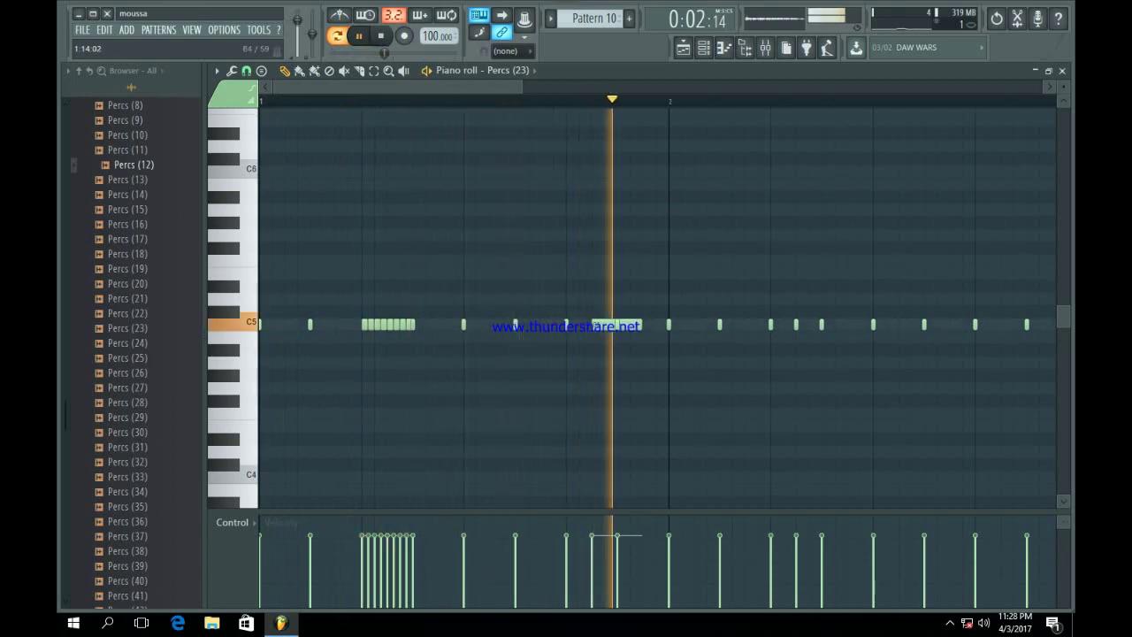
key("space")
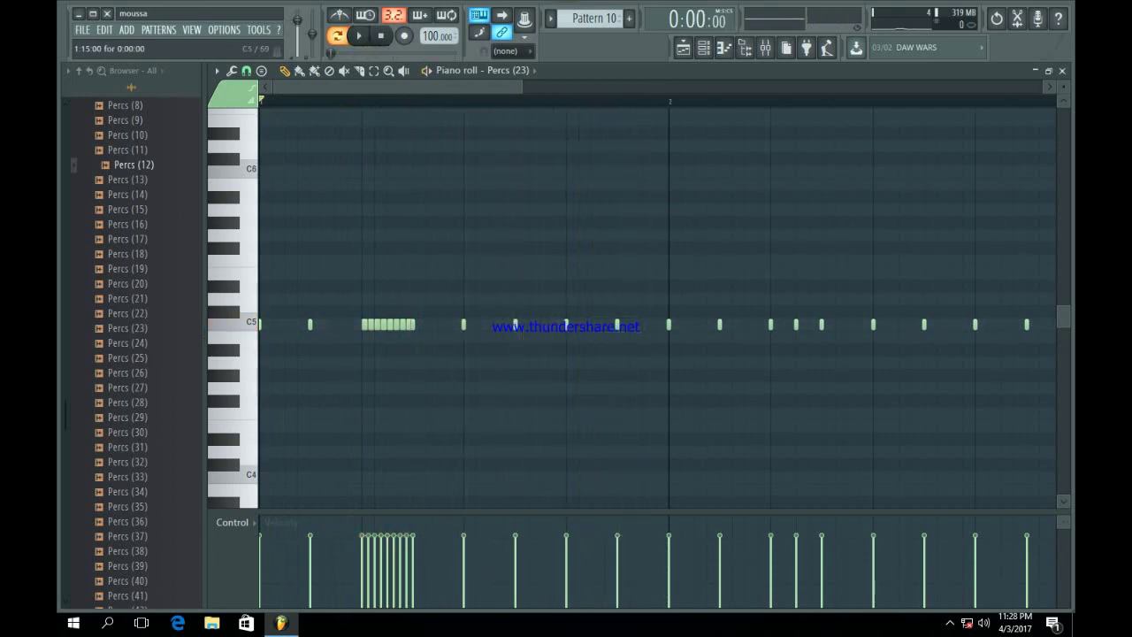
key("space")
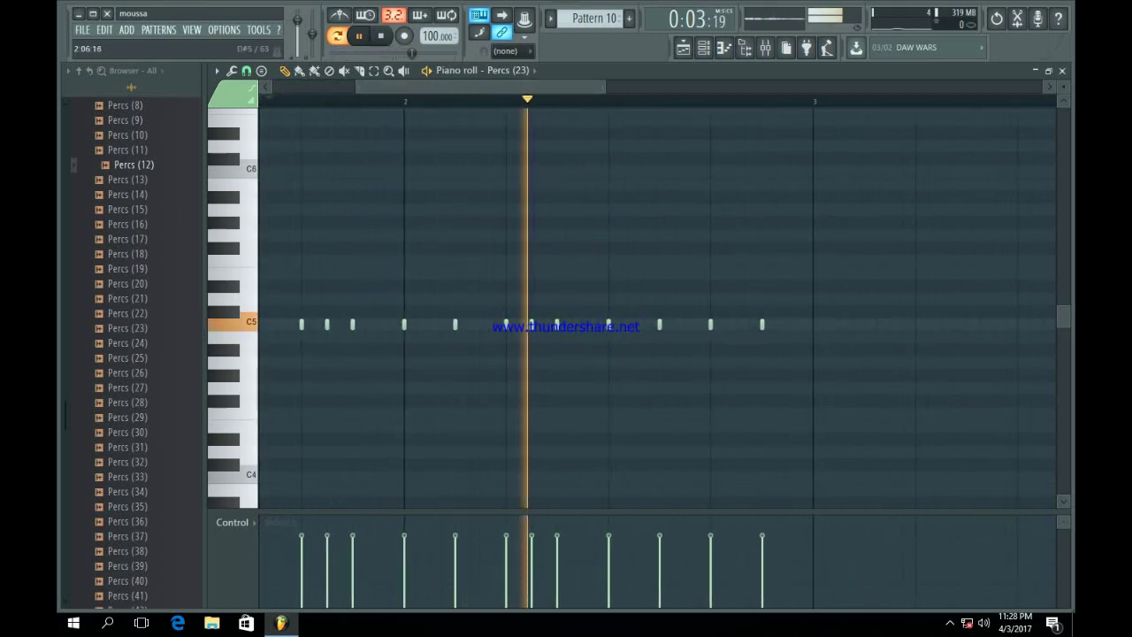
In the Percs (23) piano roll, add a tight run of C5 notes across the first half of beat 4 in bar 2, plus one on the bar's last step
key("space")
left_click(727, 324)
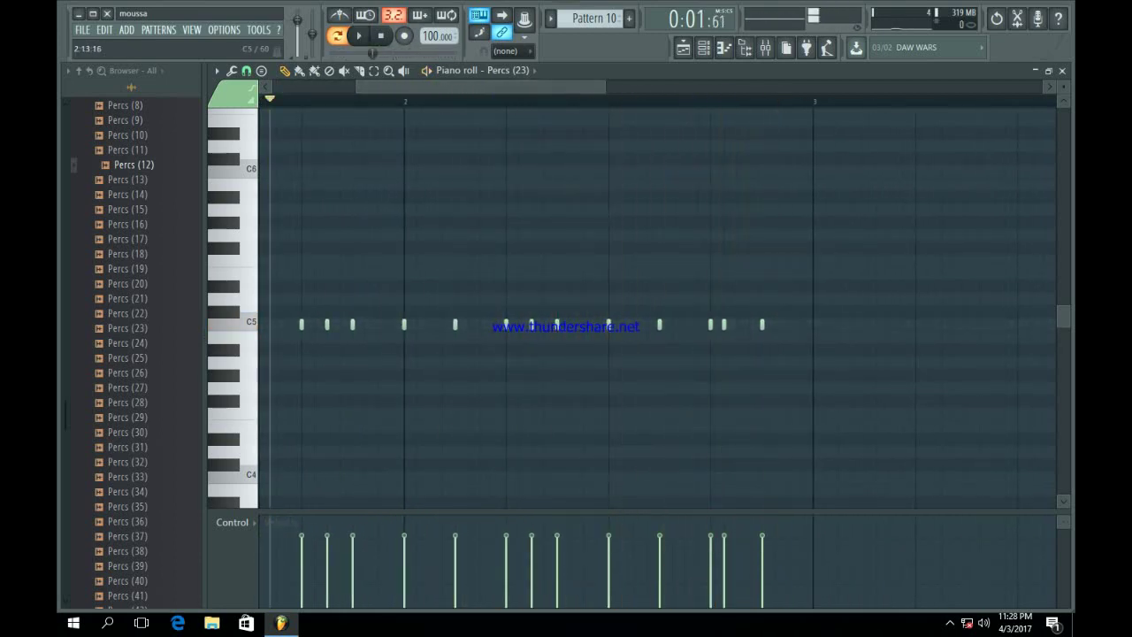
key("space")
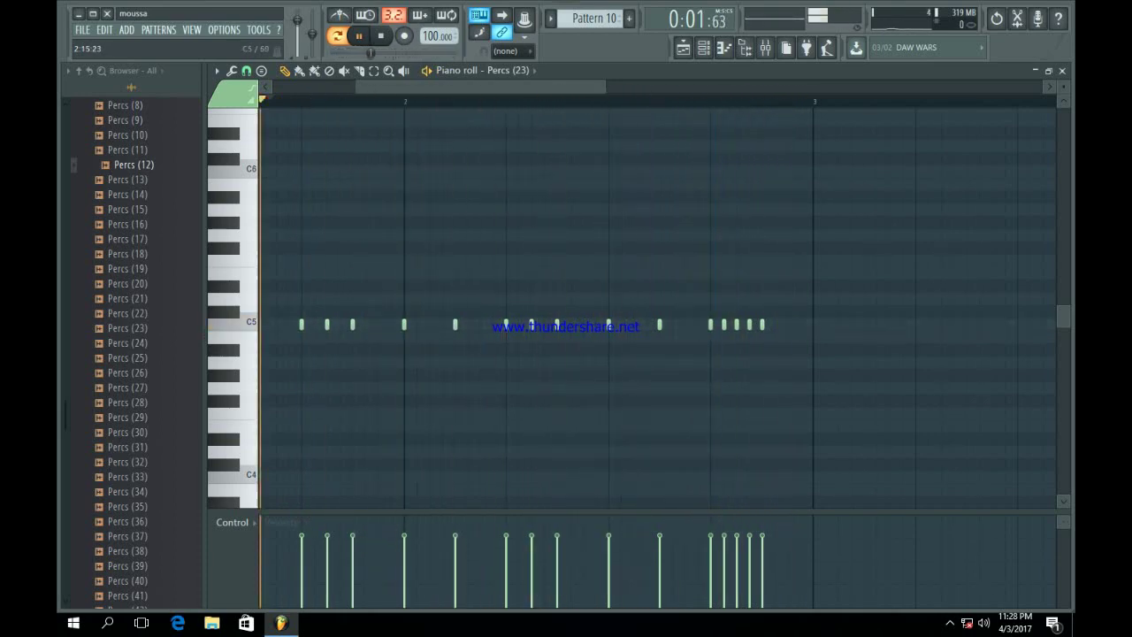
left_click(791, 324)
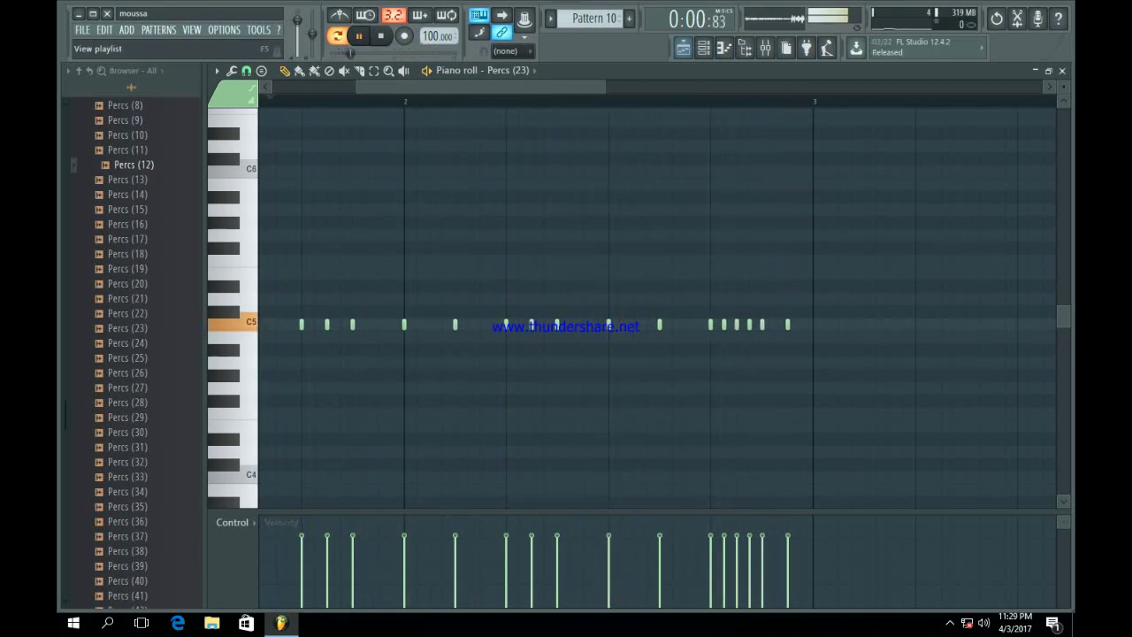
Stop playback and paint Pattern 10 clips across bars 1 to 16 on playlist Track 10
left_click(683, 48)
key("space")
left_click_drag(294, 485, 645, 485)
Add Percs (12) hits on steps 9, 21 and 26 of Pattern 10, and play the pattern
key("F6")
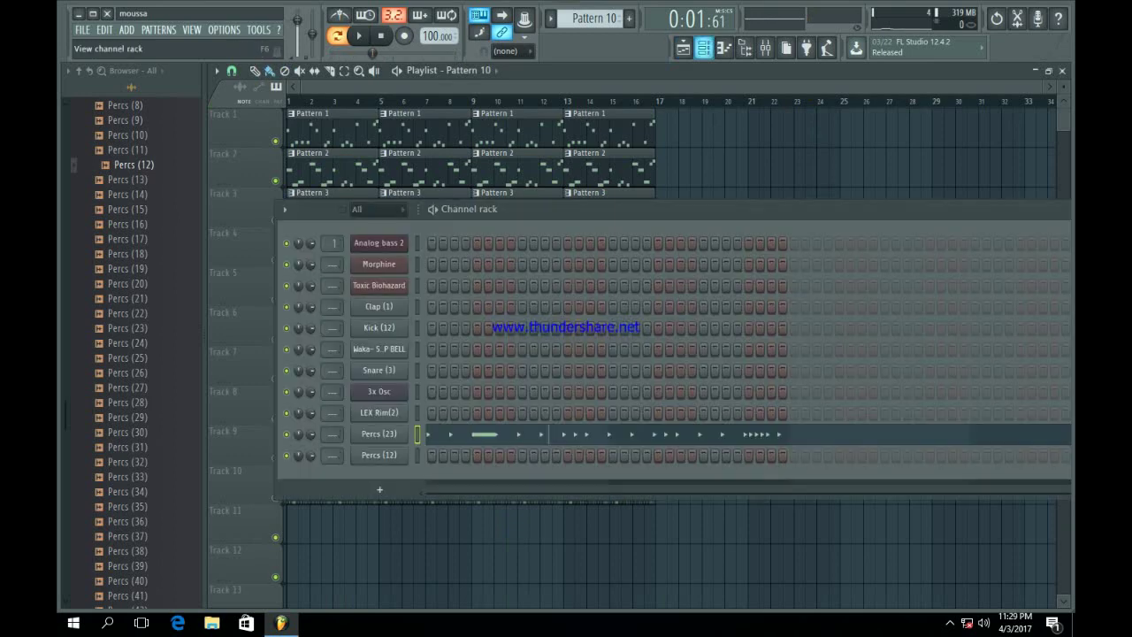
left_click(521, 456)
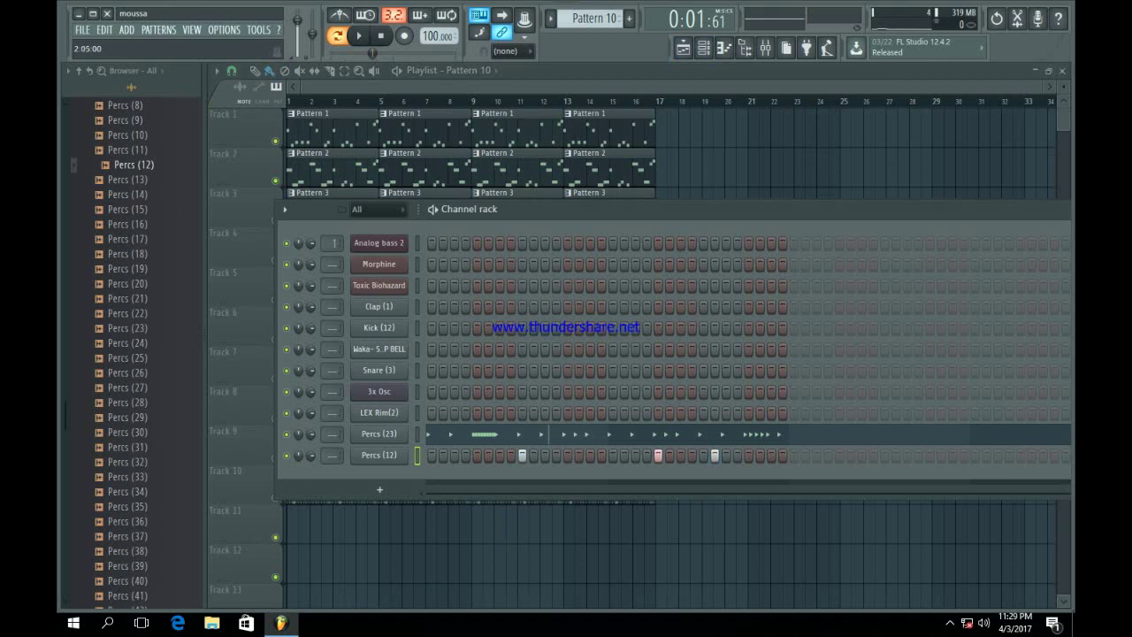
key("space")
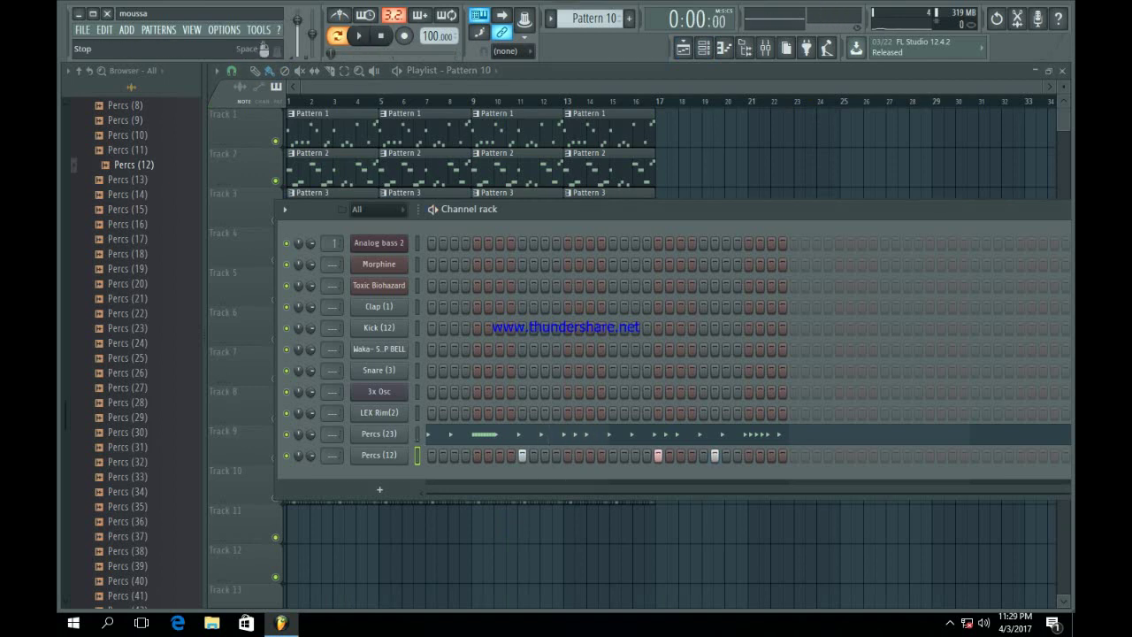
key("space")
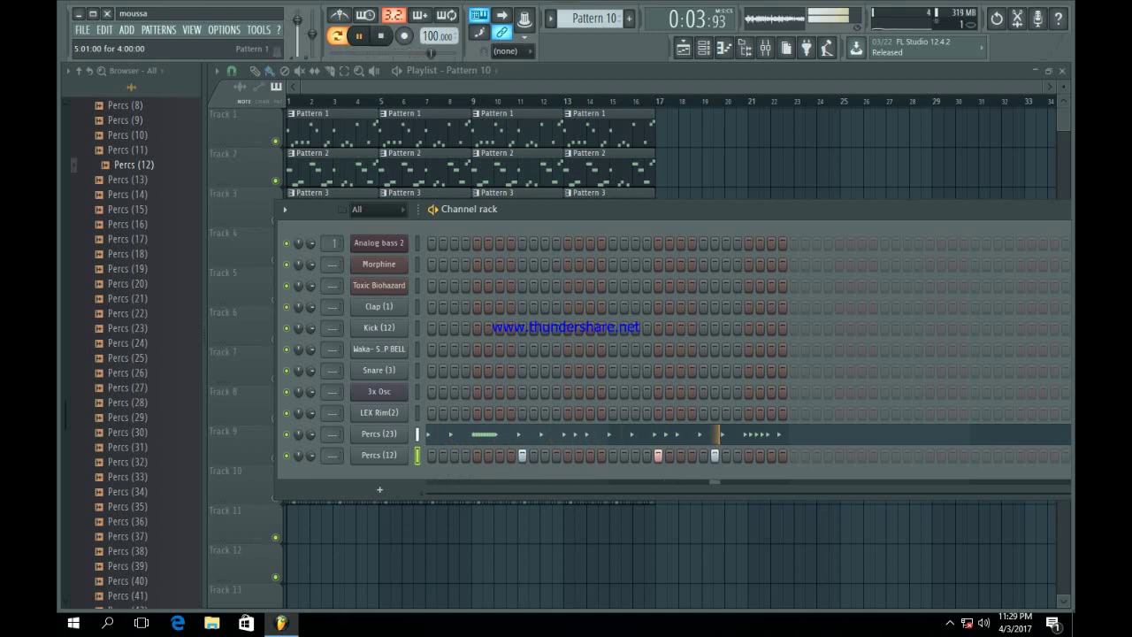
key("F6")
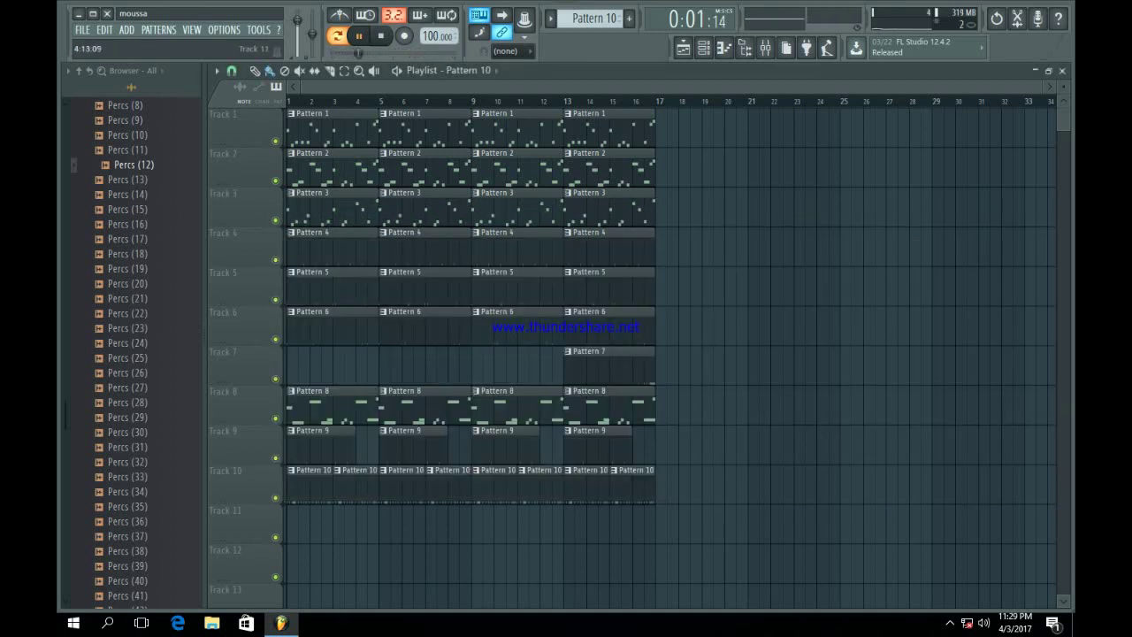
scroll(373, 563, "down", 3)
key("space")
Find the "what" vocal sample in the 808 Mafia Chantz folder and open it in a new sampler channel
scroll(133, 353, "up", 8)
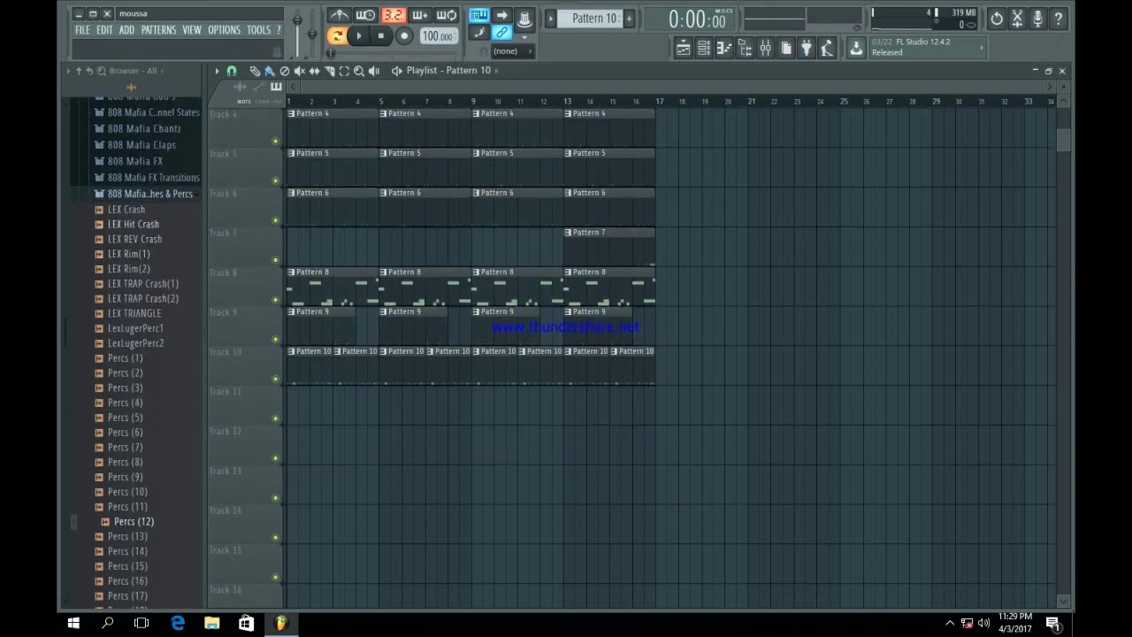
left_click(150, 193)
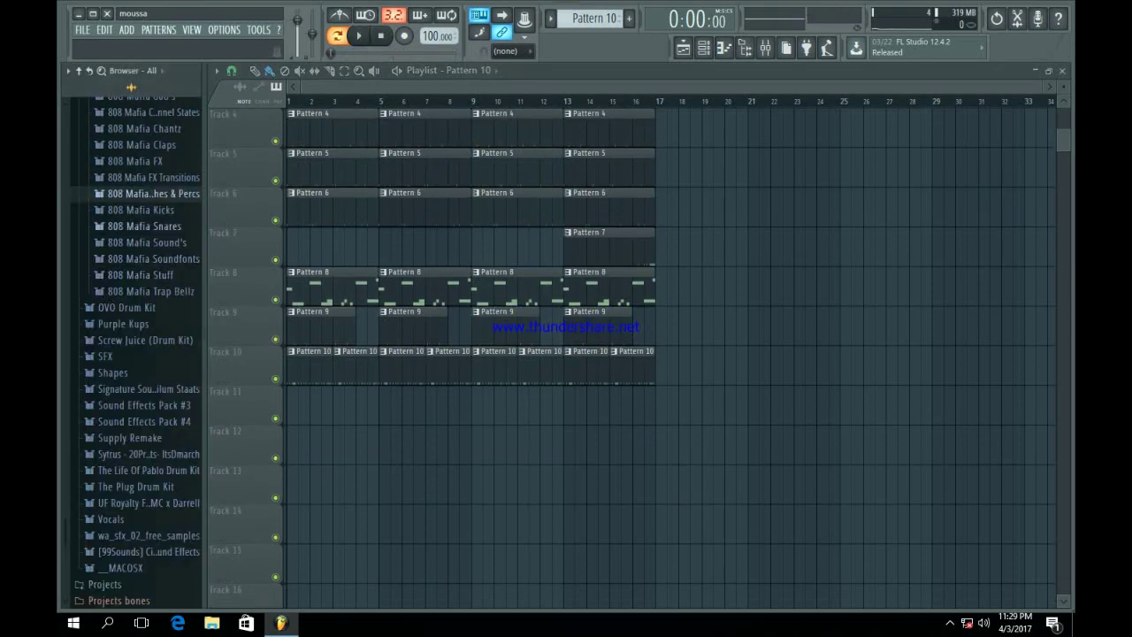
scroll(145, 276, "up", 2)
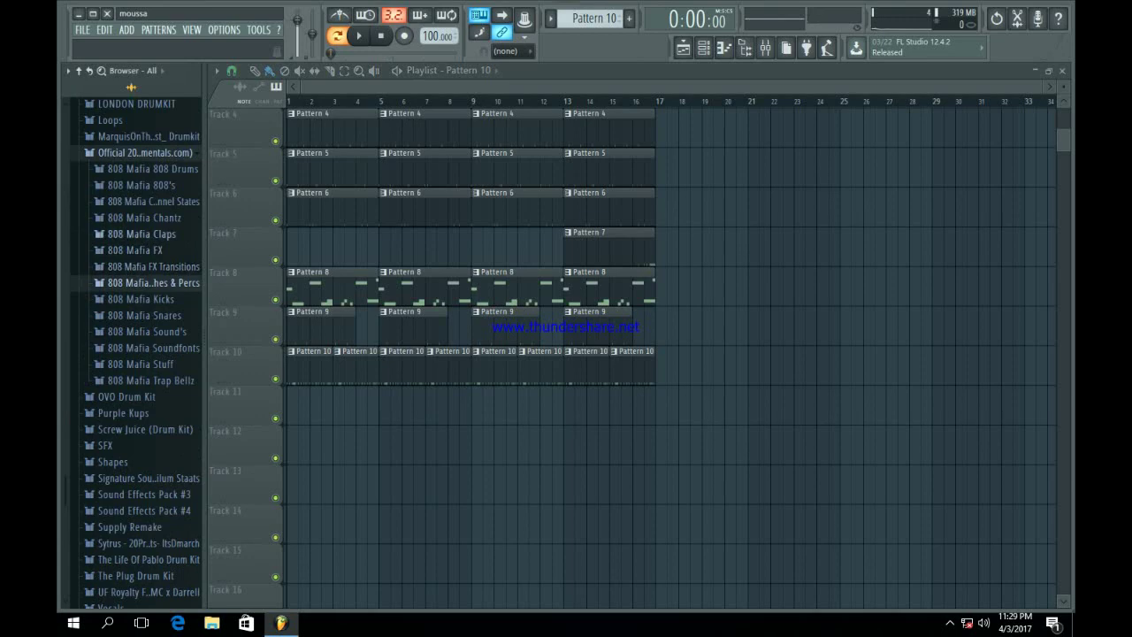
left_click(145, 219)
scroll(137, 354, "down", 15)
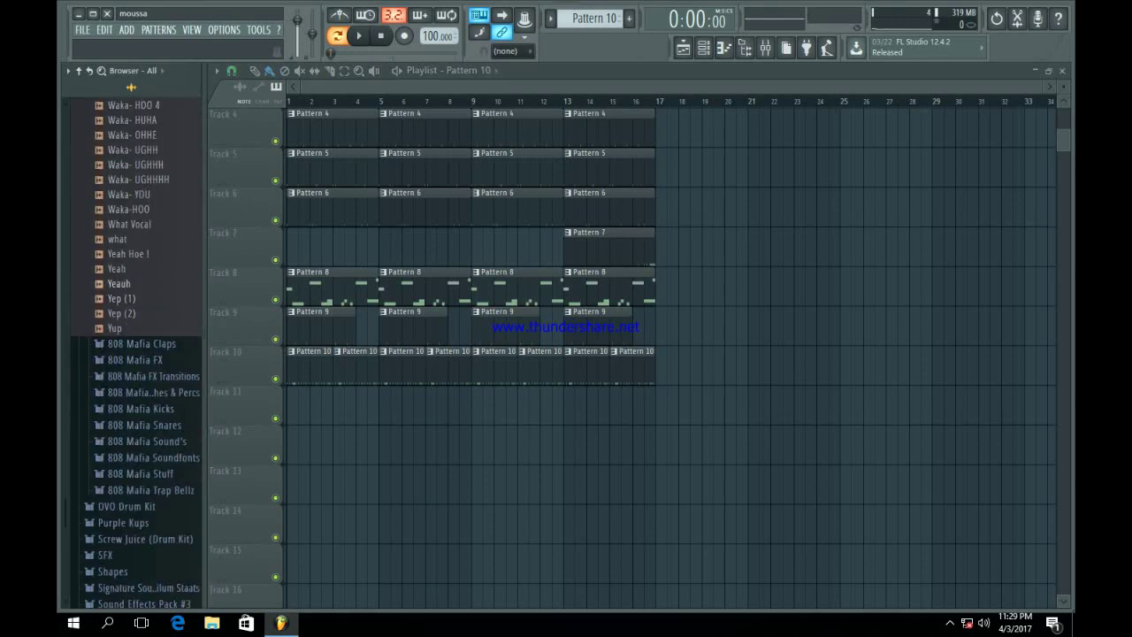
left_click(120, 238)
right_click(120, 239)
left_click(257, 253)
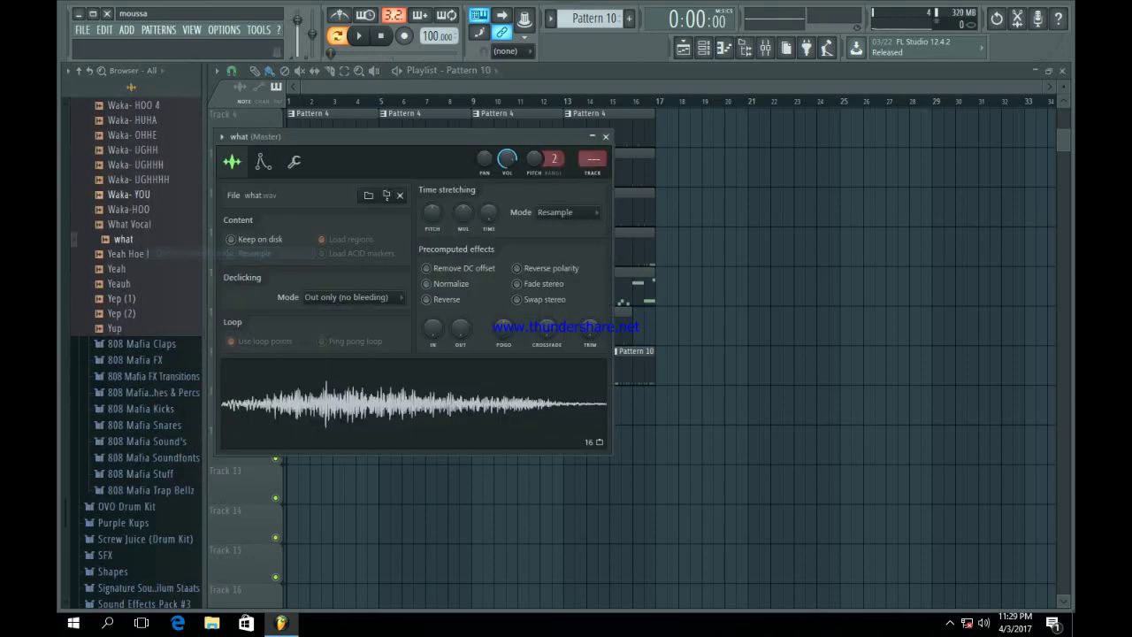
Set the "what" sampler's time-stretching mode to Resample and close its window
left_click(566, 212)
left_click(556, 238)
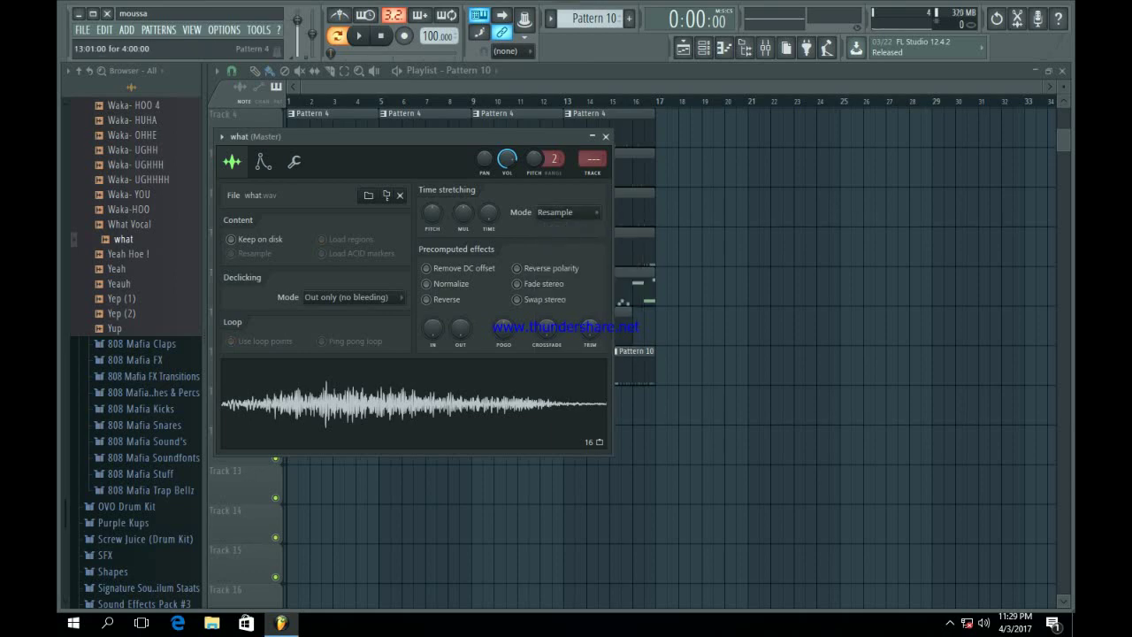
left_click(606, 136)
Place "what" hits on steps 3, 7 and 11 of Pattern 11, and paint the pattern across bars 1 to 16 on Track 11
left_click(704, 48)
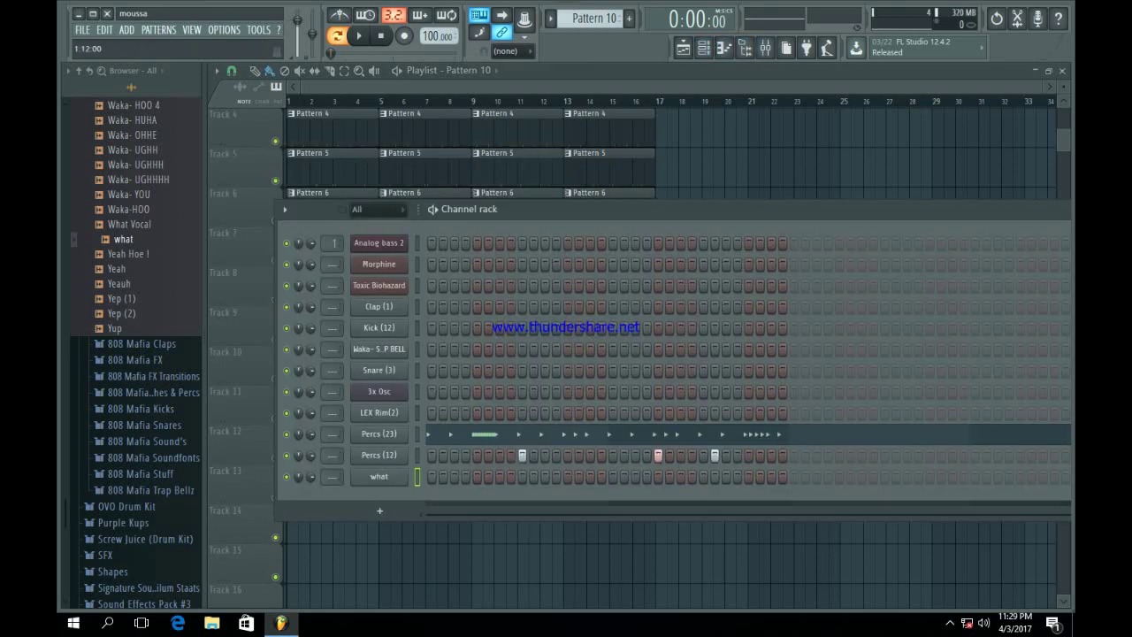
left_click(629, 19)
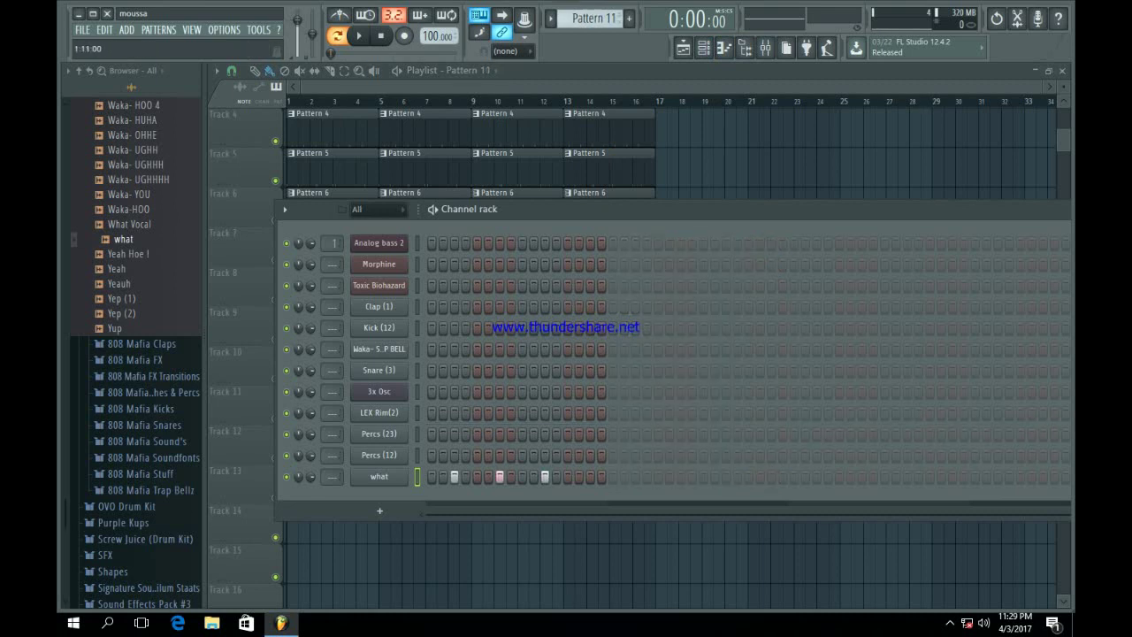
key("F6")
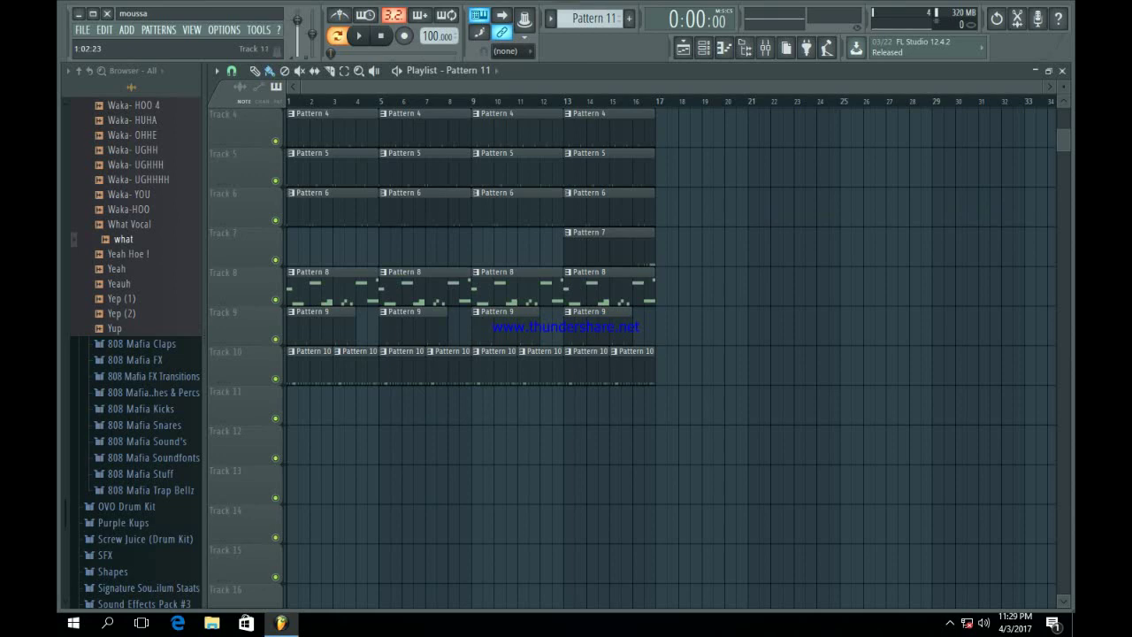
left_click_drag(292, 405, 657, 406)
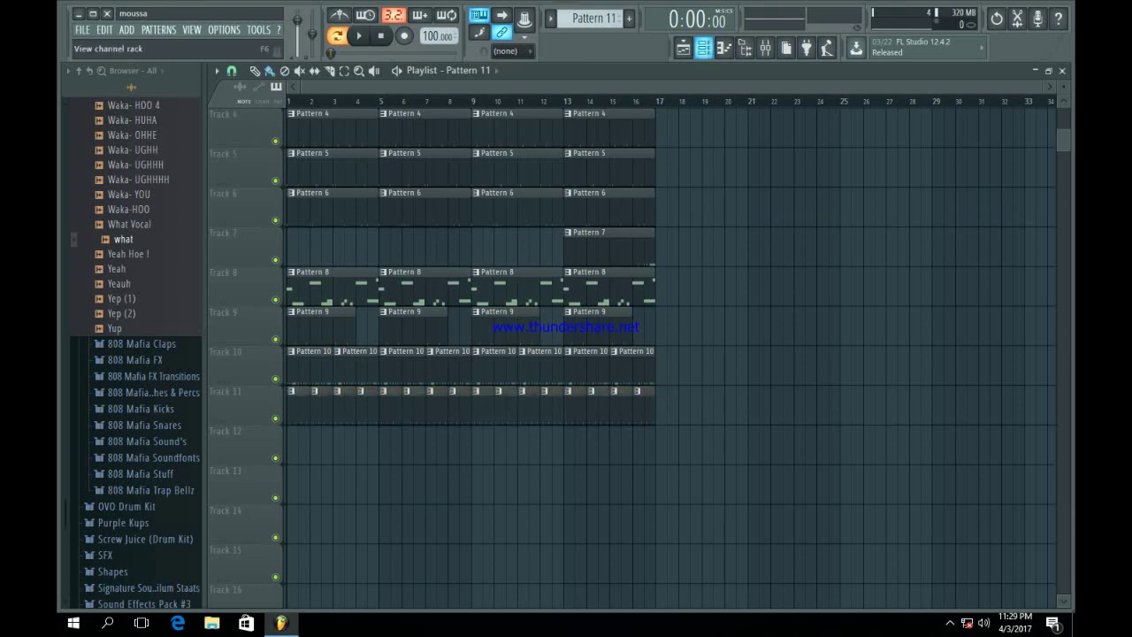
Route Morphine to mixer insert 2 and add Fruity Reeverb 2 in its first effect slot with a decay of about 3.1 seconds
key("F6")
left_click(378, 263)
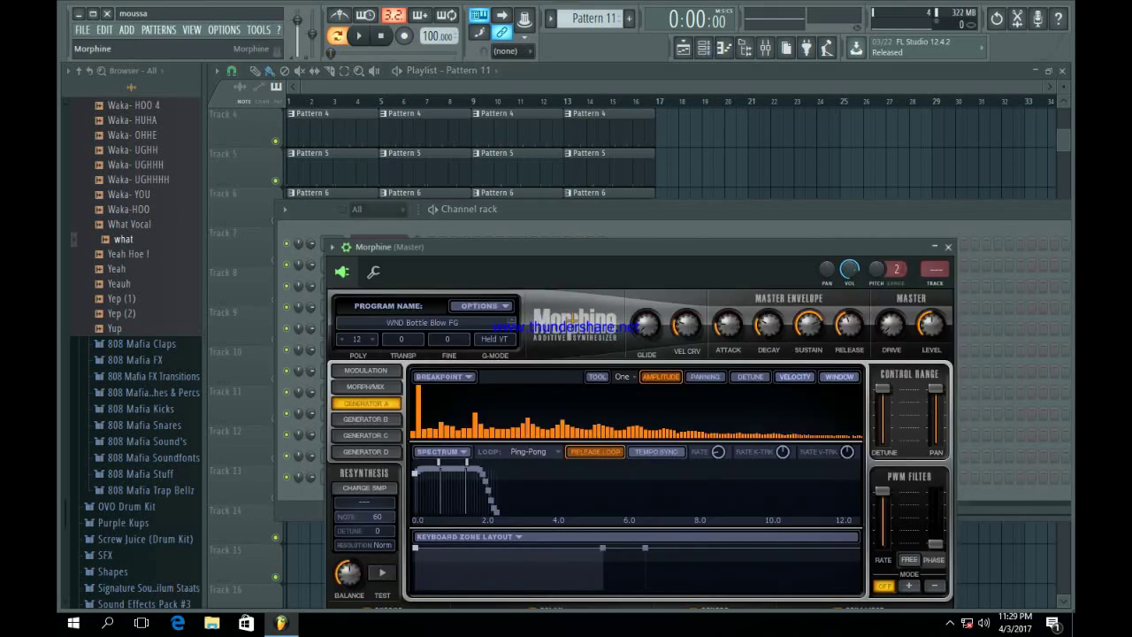
key("ctrl+l")
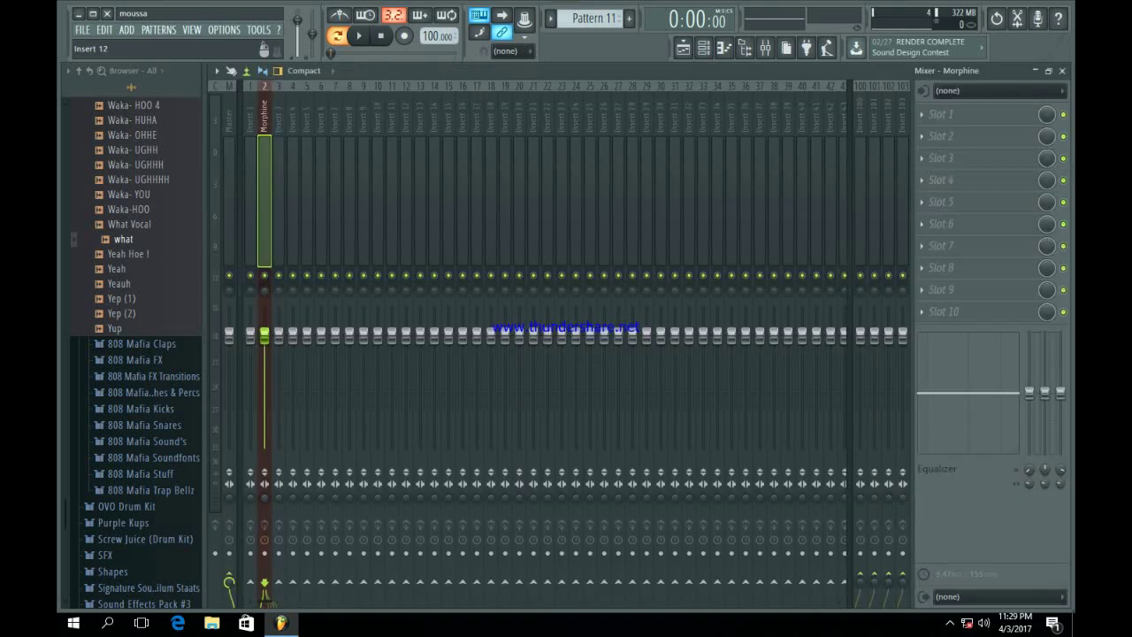
left_click(939, 114)
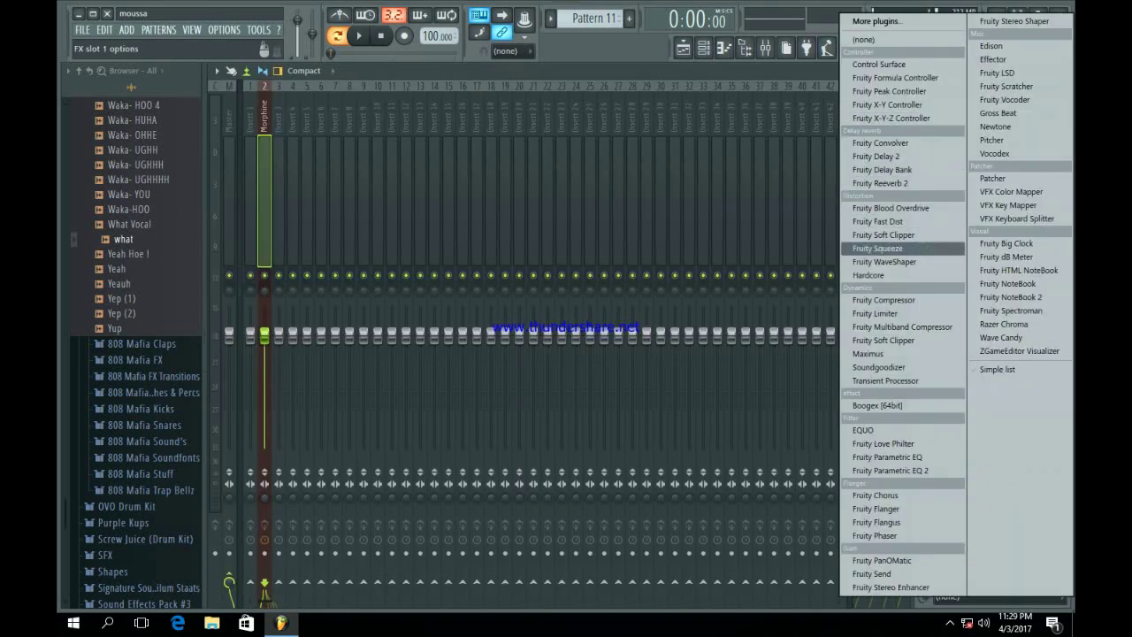
left_click(880, 183)
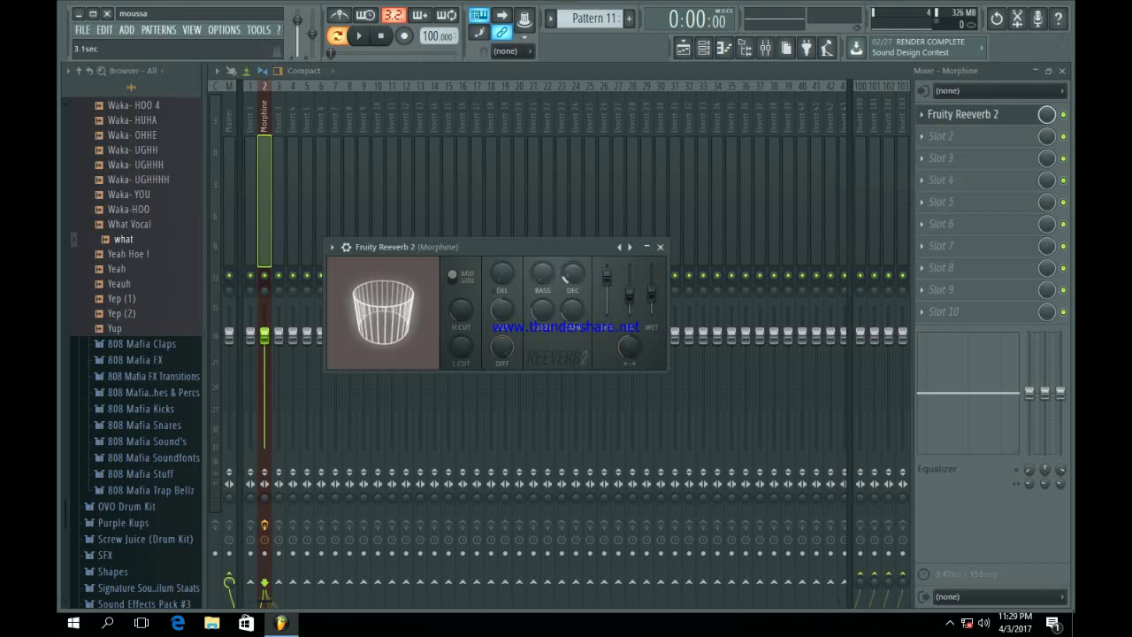
left_click(659, 248)
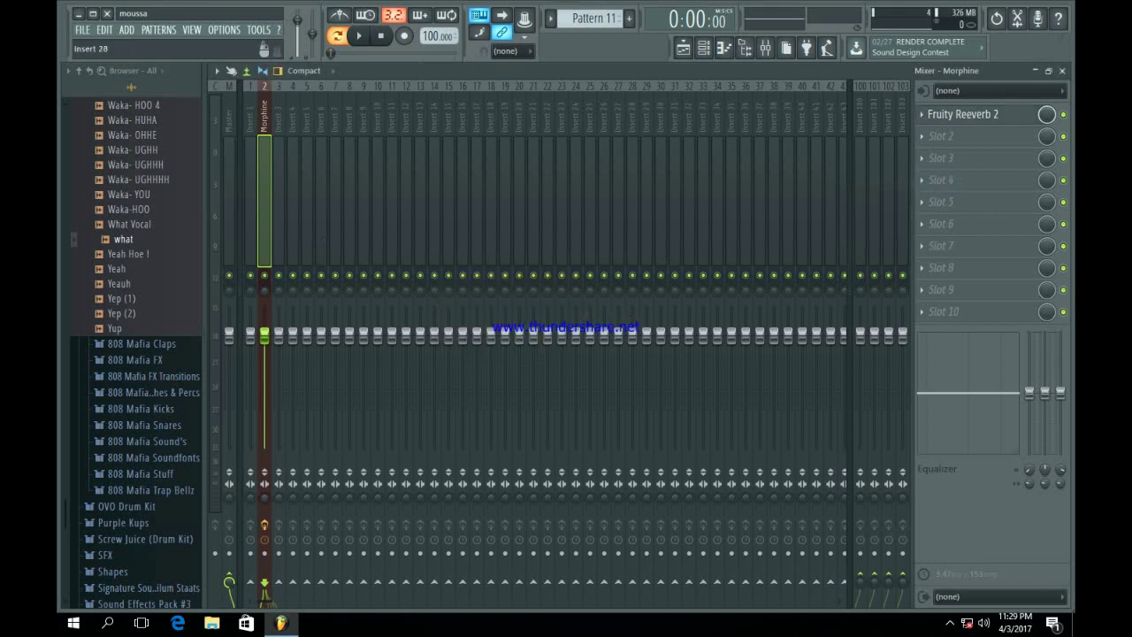
Route Toxic Biohazard to mixer insert 3, add Fruity Reeverb 2 in its first effect slot, and adjust the decay time
left_click(704, 48)
left_click(378, 285)
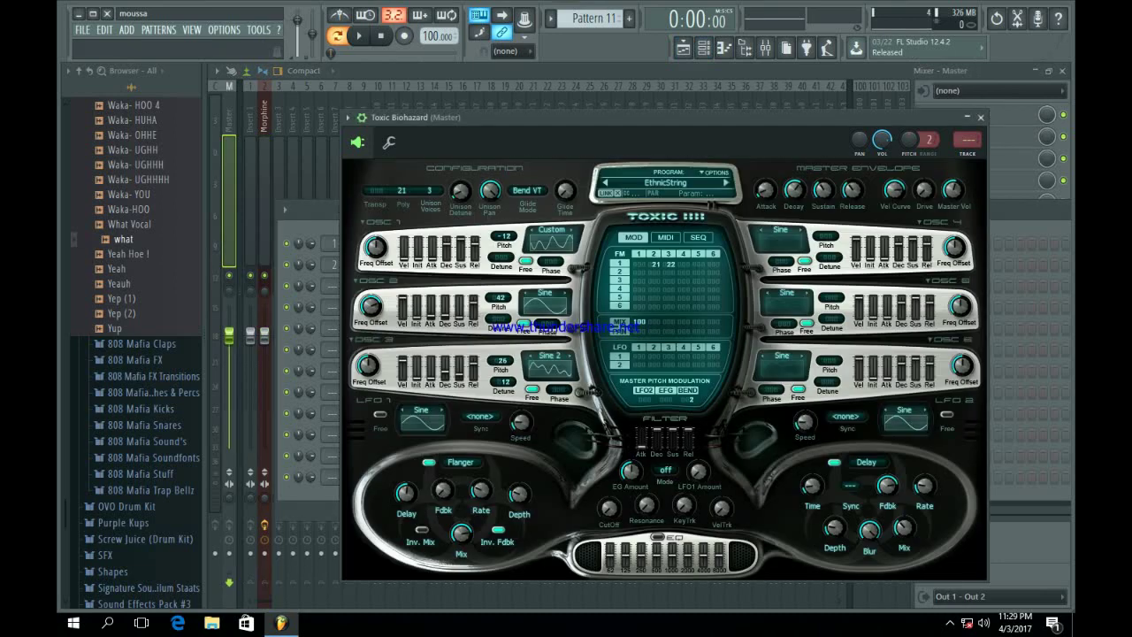
key("ctrl+l")
left_click(941, 114)
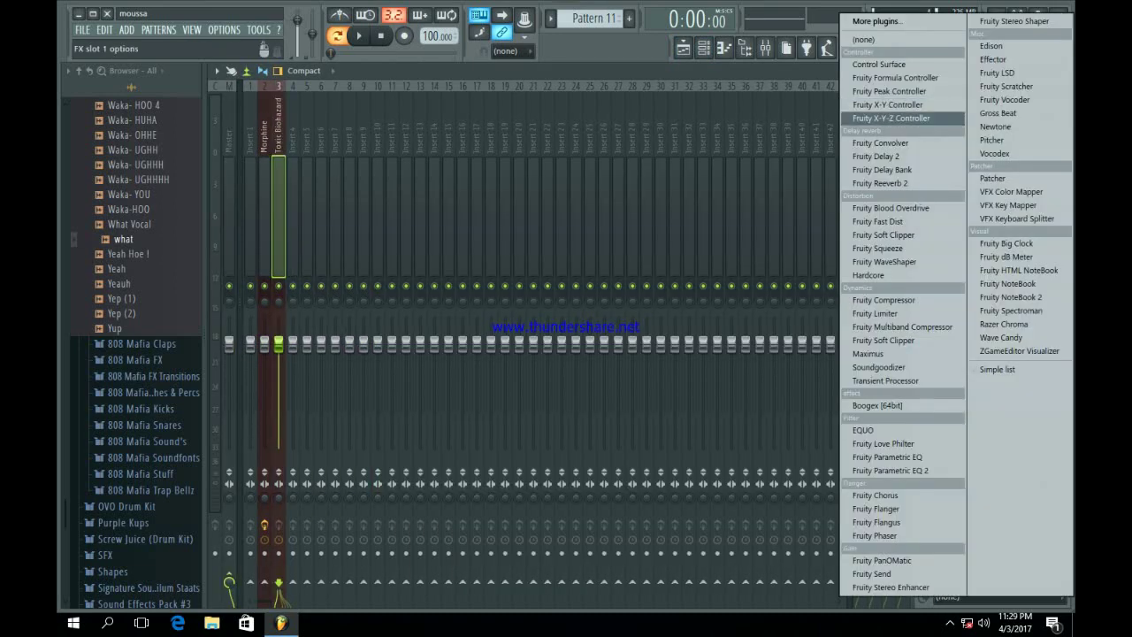
left_click(920, 182)
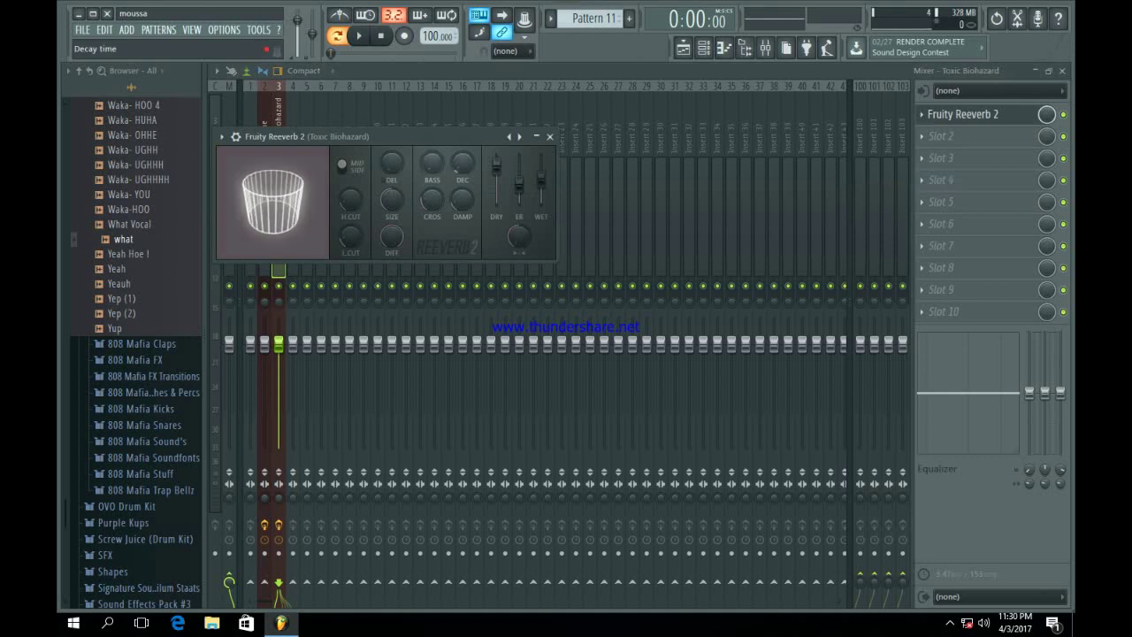
In the playlist, move all clips on Tracks 3 to 11 so that they start at bar 9
left_click(683, 47)
scroll(566, 353, "up", 3)
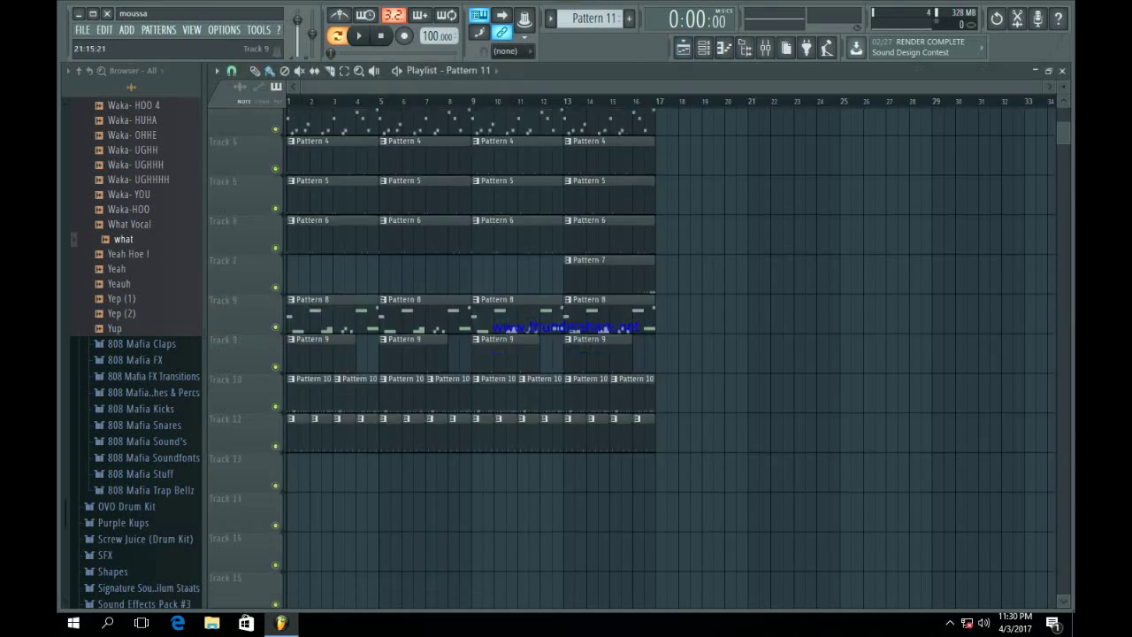
left_click_drag(729, 609, 490, 187)
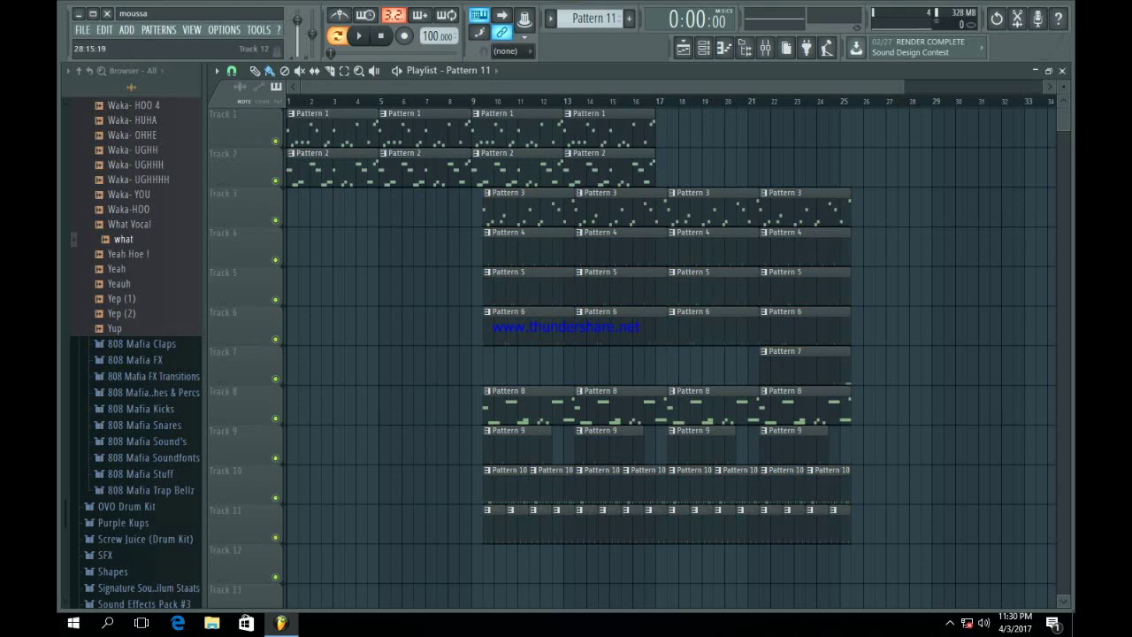
left_click_drag(933, 583, 499, 205)
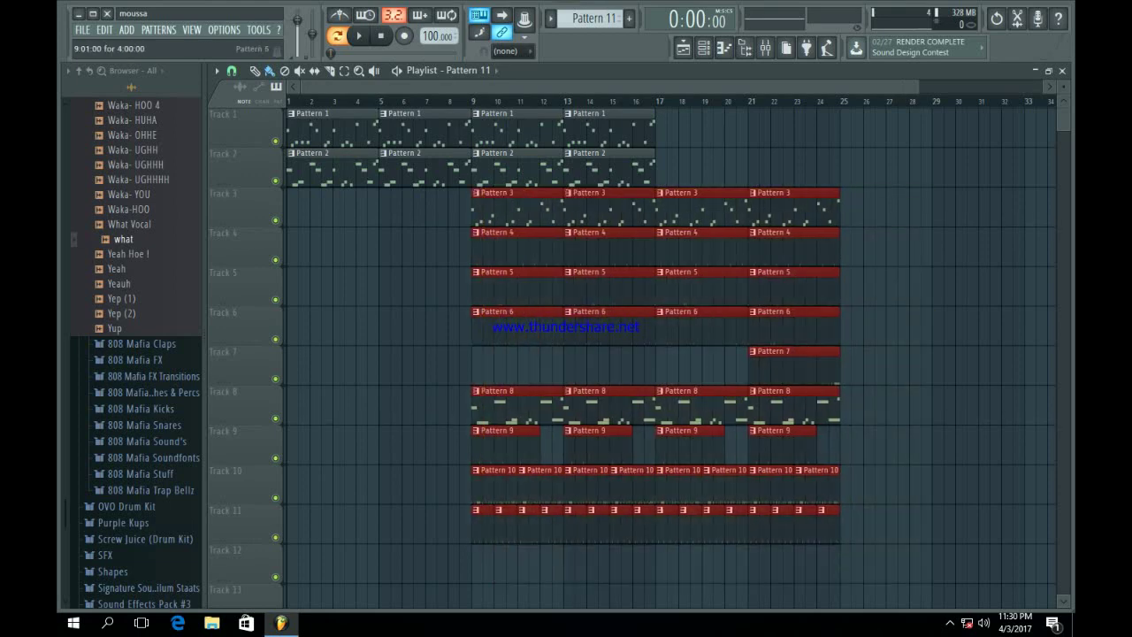
Duplicate the bar 13 clips of Pattern 1 and Pattern 2 twice to extend both through bar 24, and clear the selection
left_click(581, 365, "ctrl")
mouse_move(731, 181)
left_mouse_down()
mouse_move(652, 129)
mouse_move(596, 129)
left_mouse_up()
key("ctrl+b")
key("ctrl+b")
key("ctrl+d")
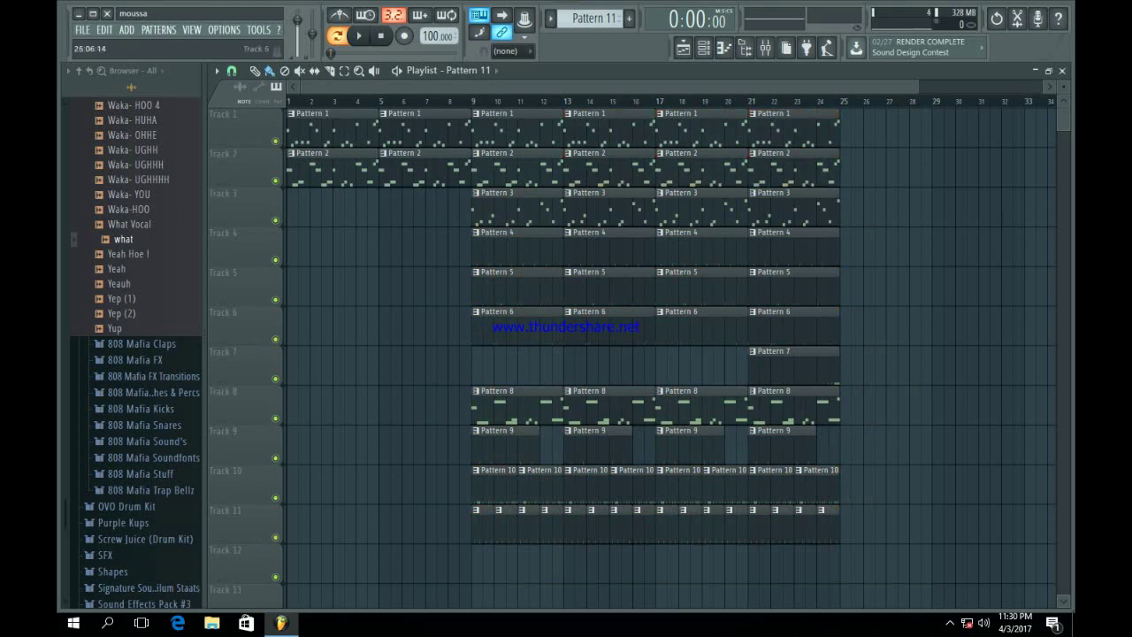
Copy the Pattern 7 clip to bar 13 on Track 7 and clear the selection
left_click(794, 365)
left_click(570, 364)
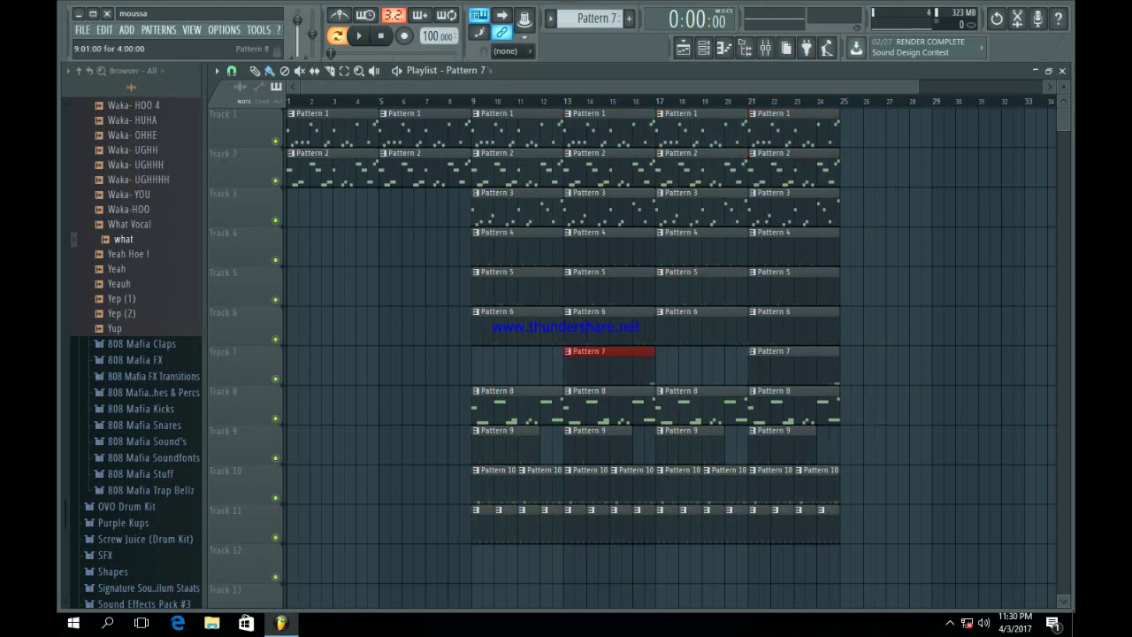
left_click(413, 404, "ctrl")
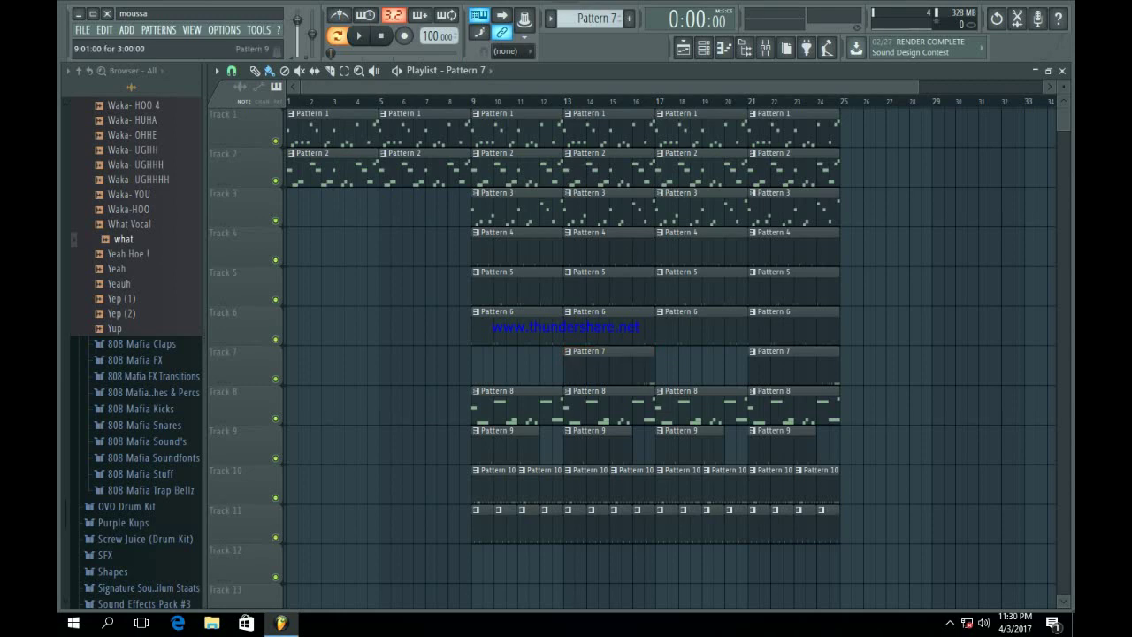
Delete the Pattern 8 and Pattern 10 clips in bars 9 to 12, and move the Pattern 7 clip from bar 13 to bar 9
right_click(527, 407)
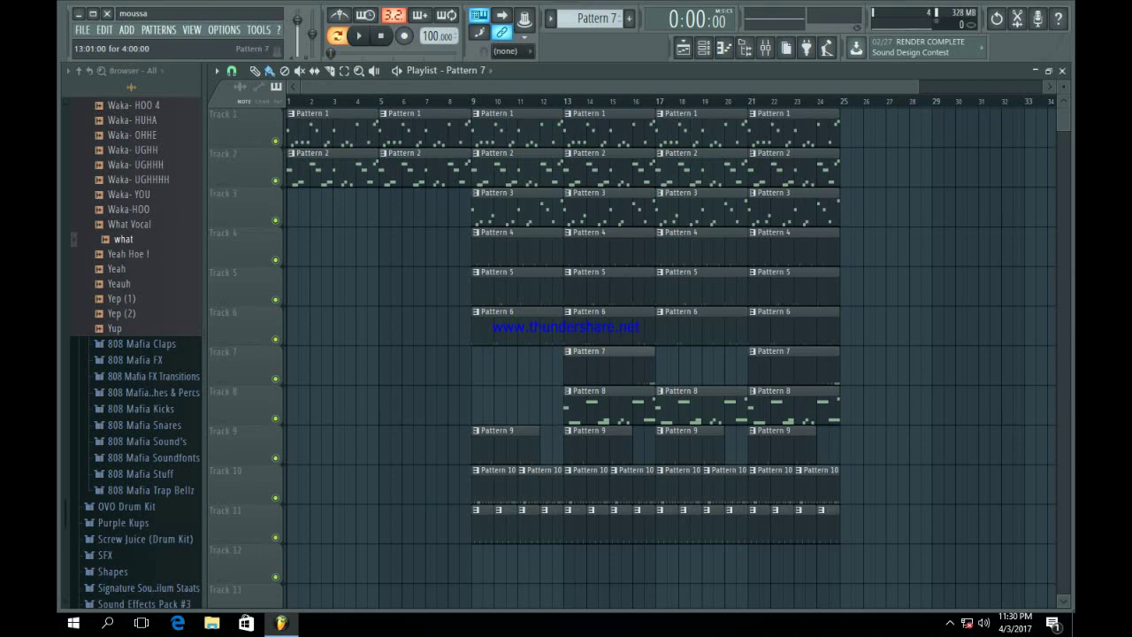
left_click_drag(608, 372, 516, 375)
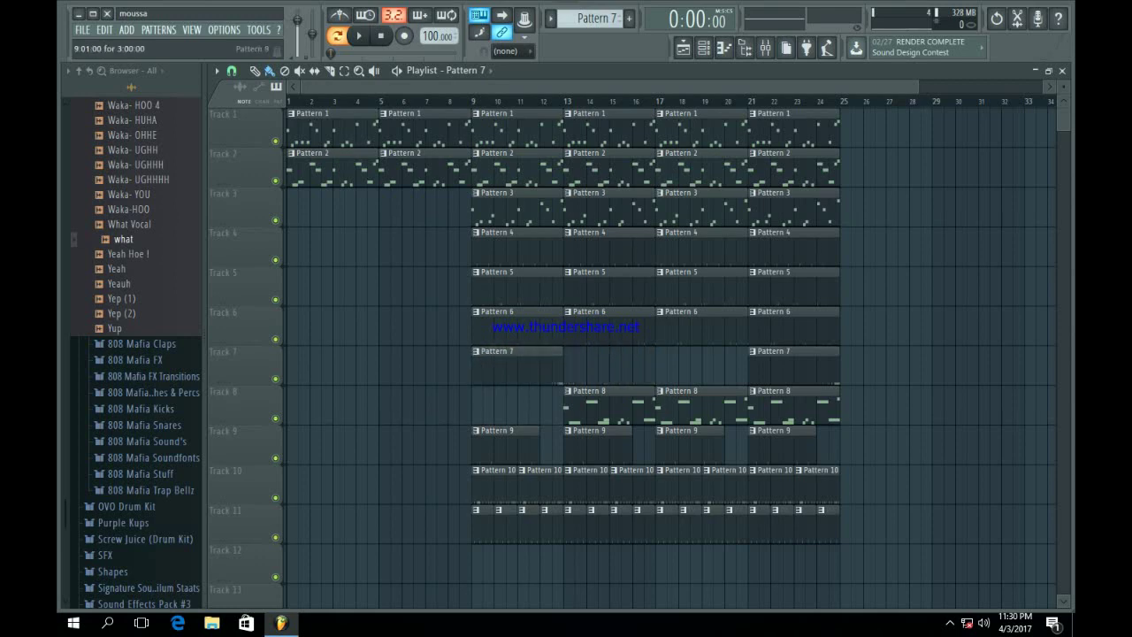
right_click(504, 482)
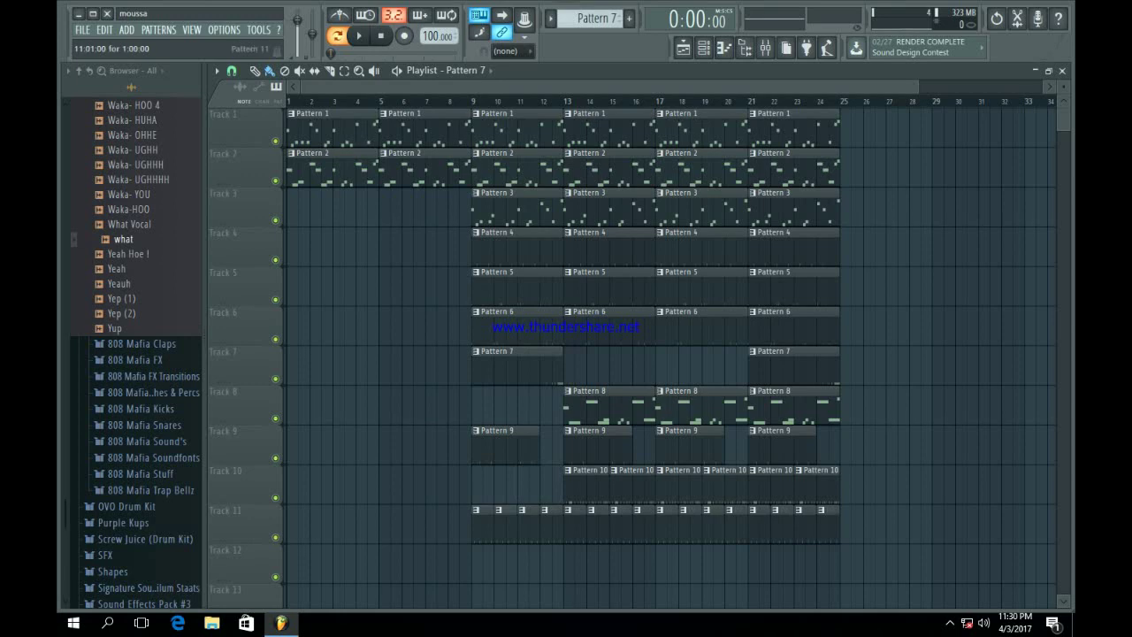
Delete the Pattern 11 clip at bar 9 on Track 11 and place a new Pattern 11 clip in the same spot
right_click(482, 520)
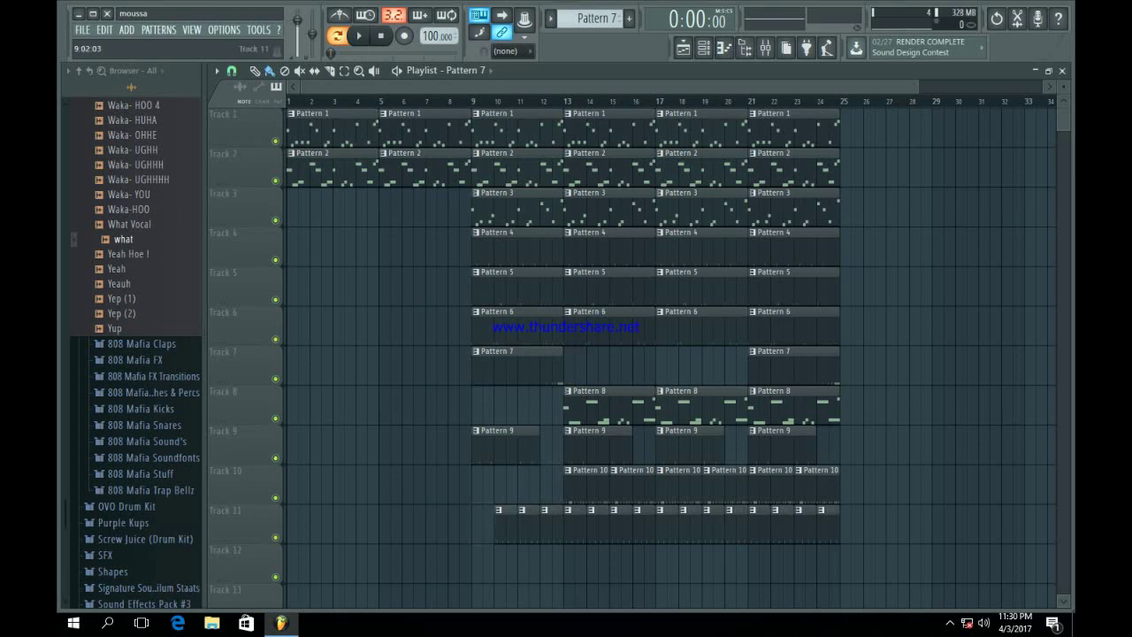
left_click(503, 523)
left_click(475, 564)
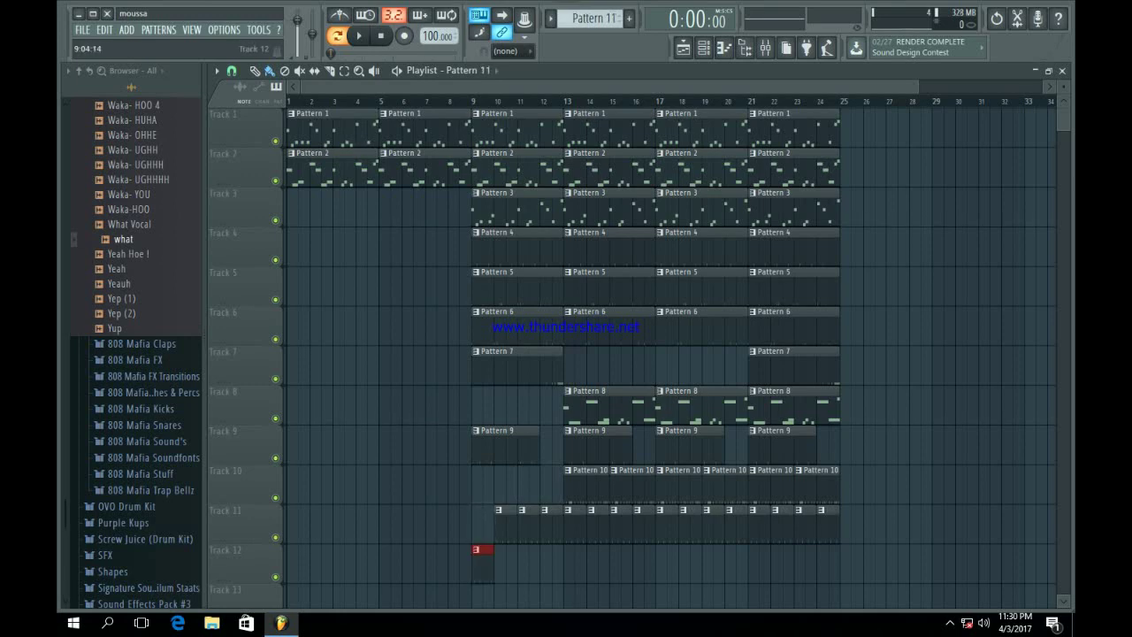
left_click(476, 550)
left_click(476, 549)
left_click_drag(478, 552, 478, 513)
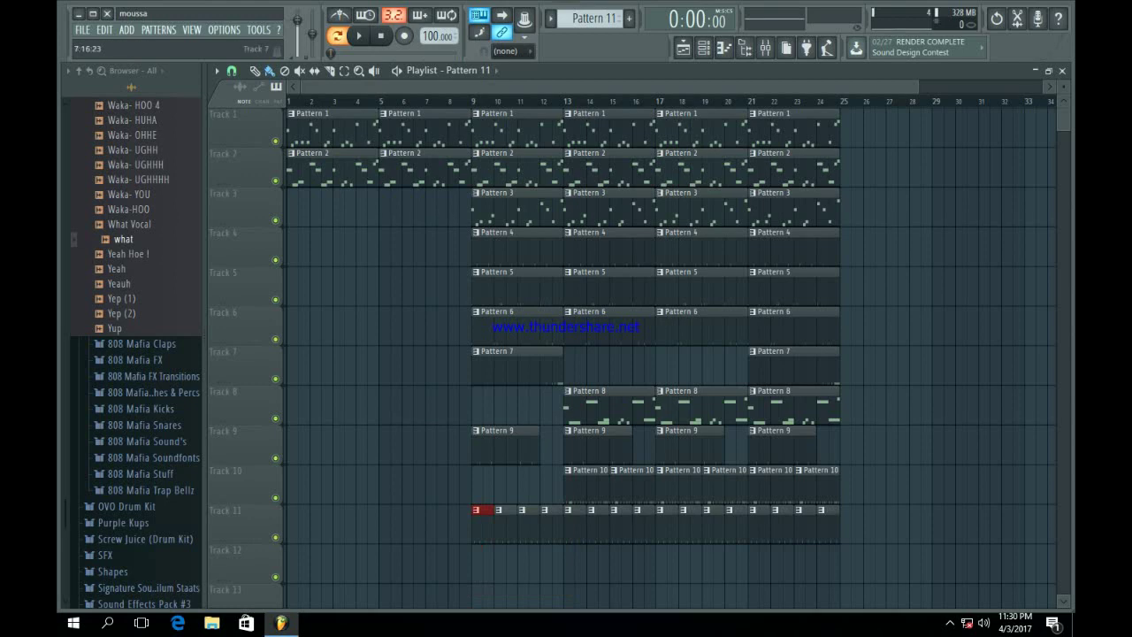
In the sample browser, close the 808 Mafia Chantz folder and open the 808 Mafia FX Transitions folder
scroll(141, 297, "up", 20)
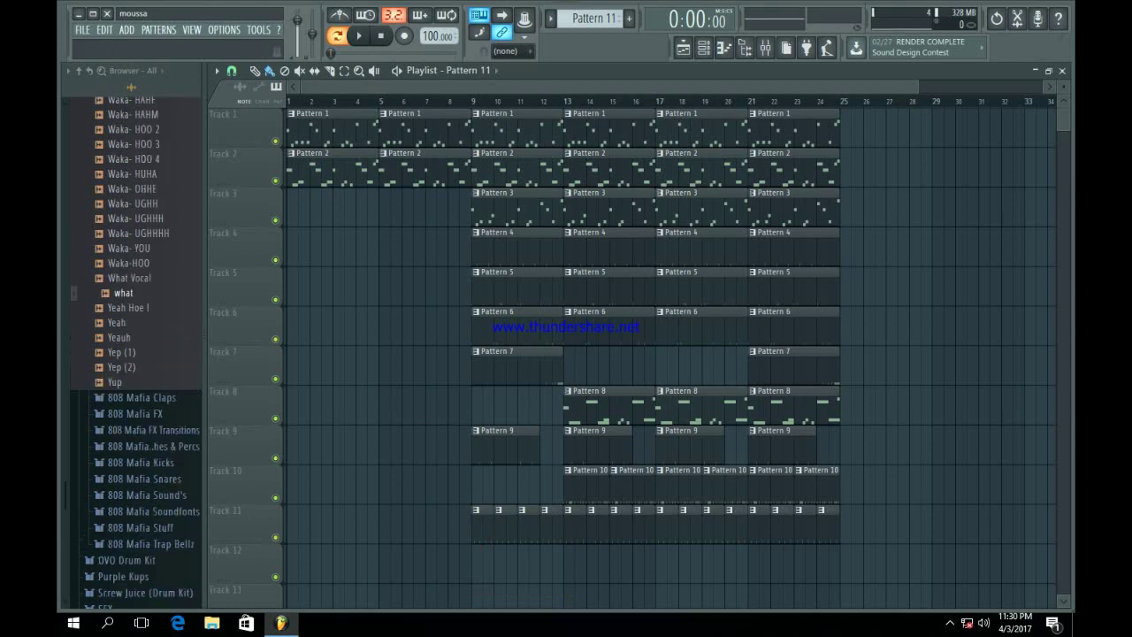
scroll(141, 296, "down", 3)
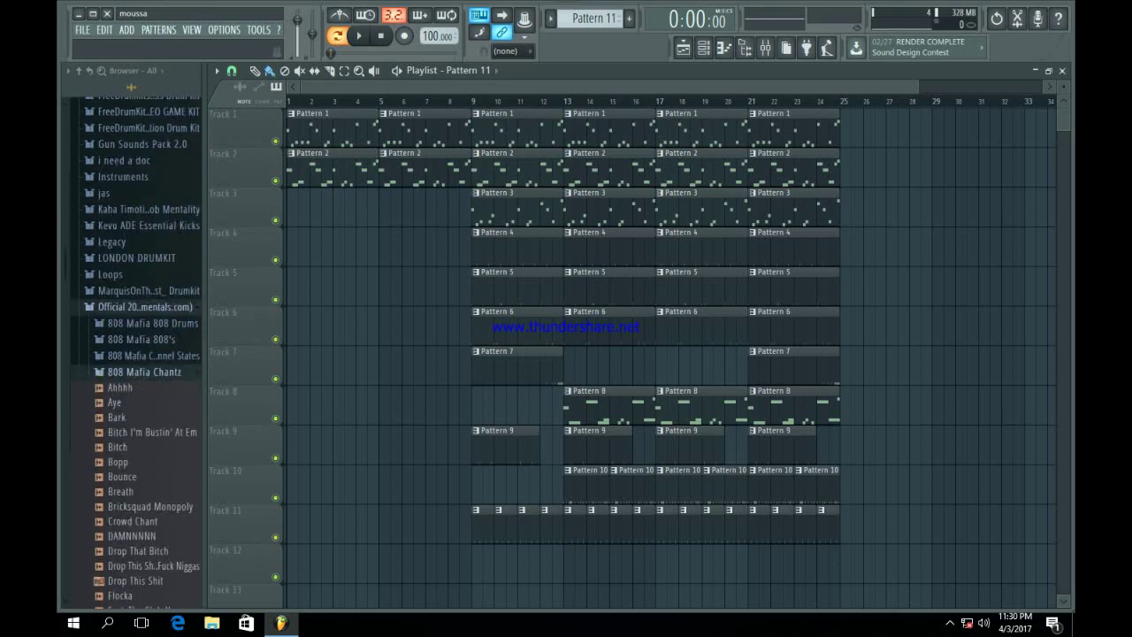
left_click(144, 372)
left_click(136, 404)
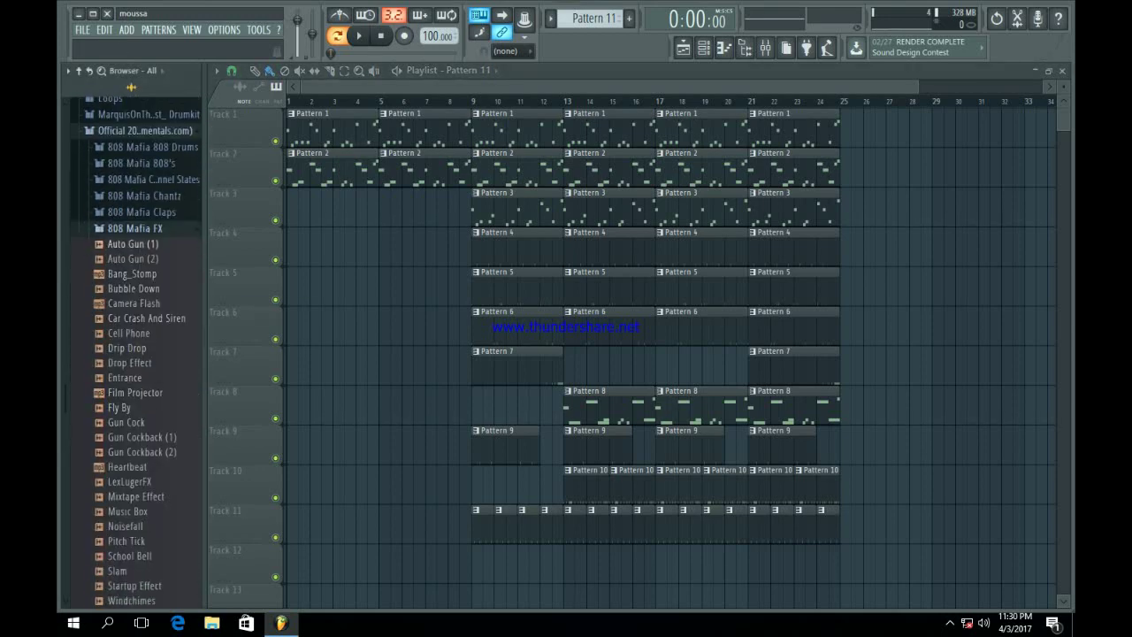
left_click(135, 228)
left_click(146, 245)
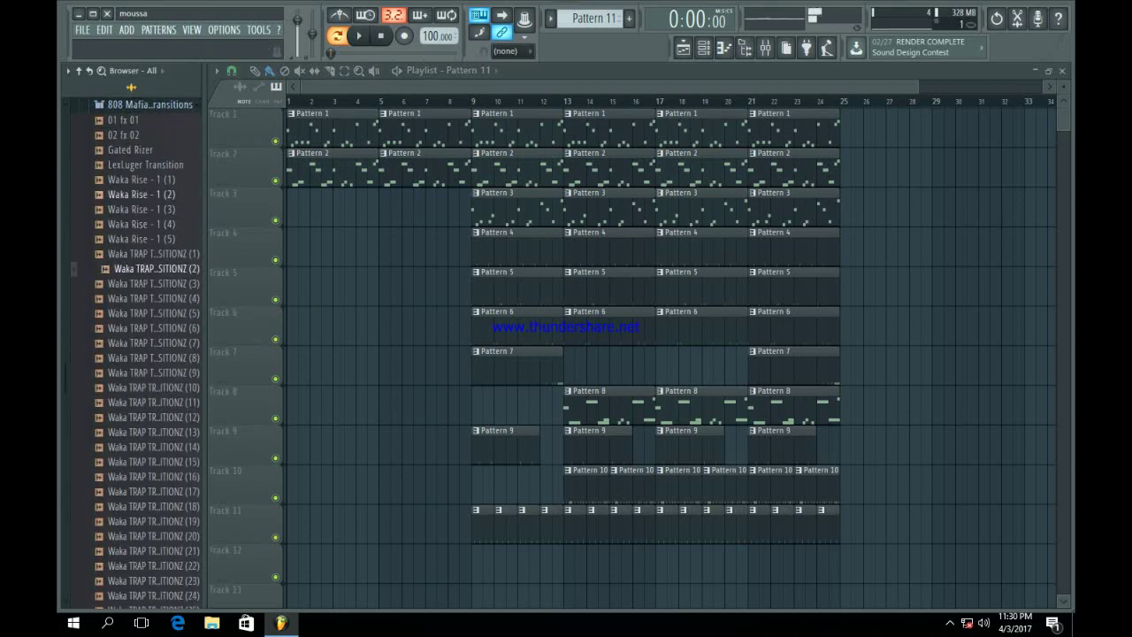
Audition the Waka Rise samples and place Waka Rise - 1 (3) at bar 7 on Track 12
left_click(144, 194)
left_click(142, 209)
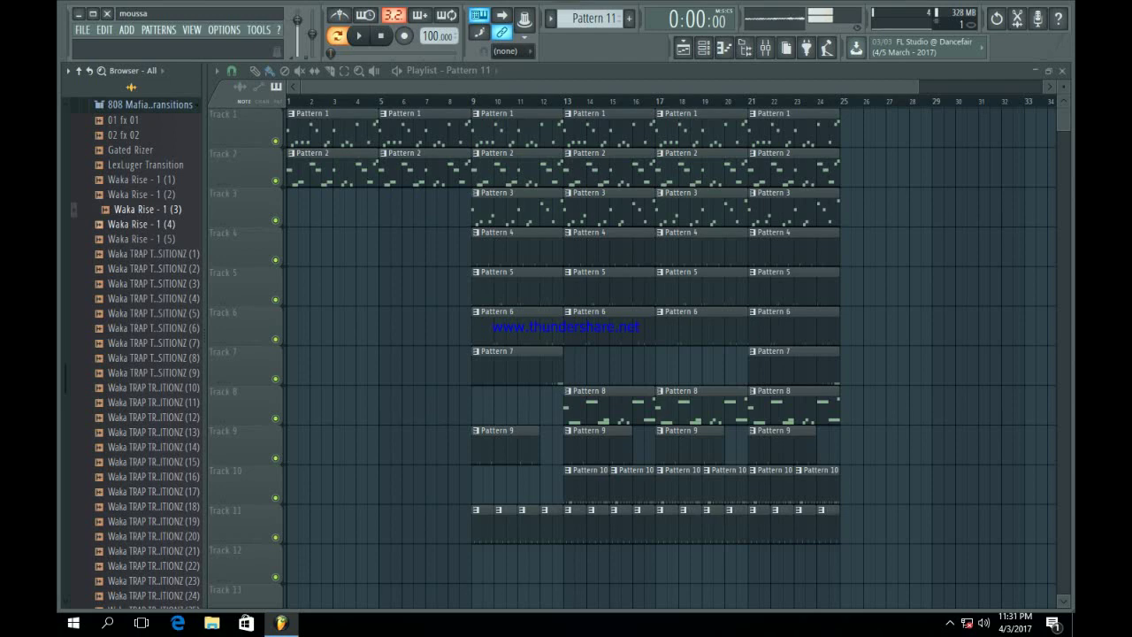
left_click(141, 225)
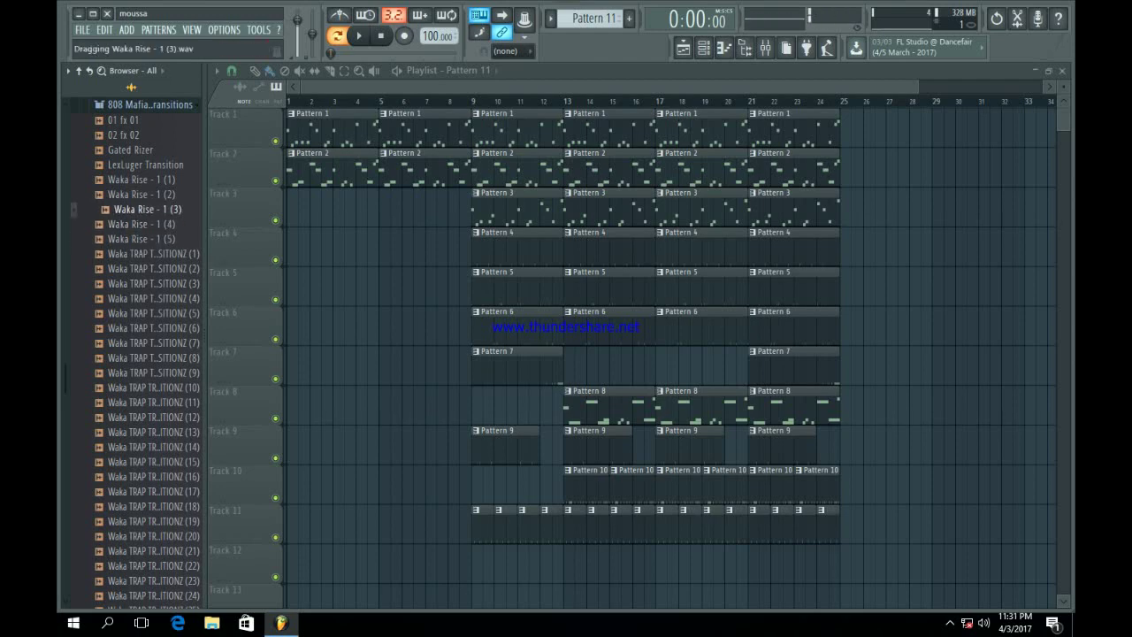
left_click_drag(396, 566, 438, 563)
Set the Waka Rise - 1 (3) sample's time stretching mode to Resample and move its clip to end at the start of bar 9
left_click(584, 230)
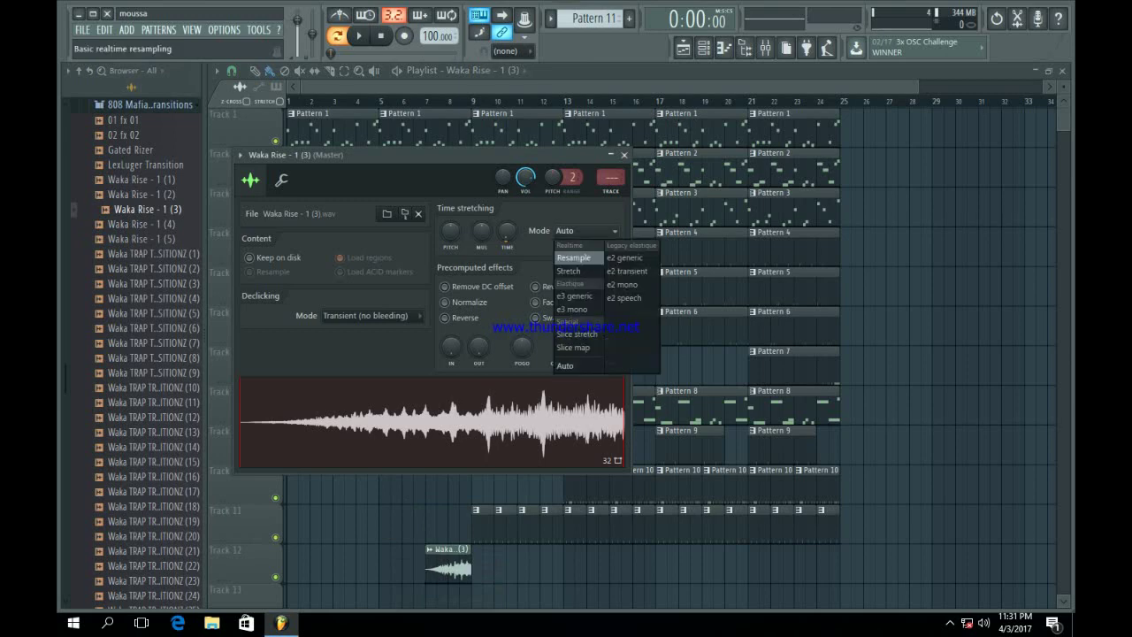
left_click(573, 257)
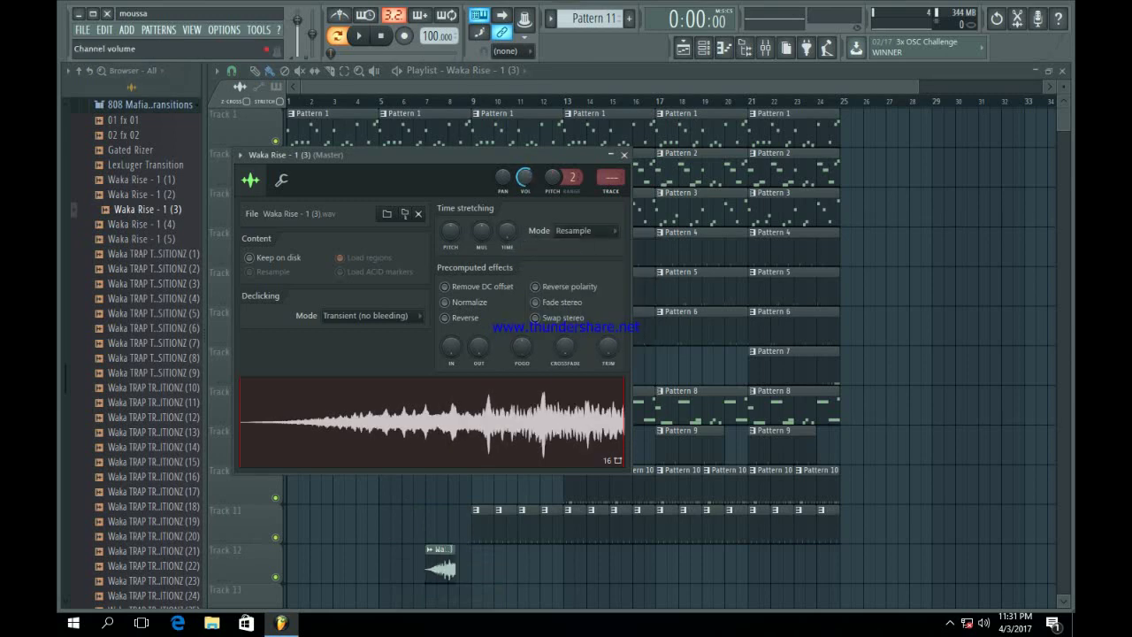
left_click(623, 155)
scroll(566, 451, "up", 2)
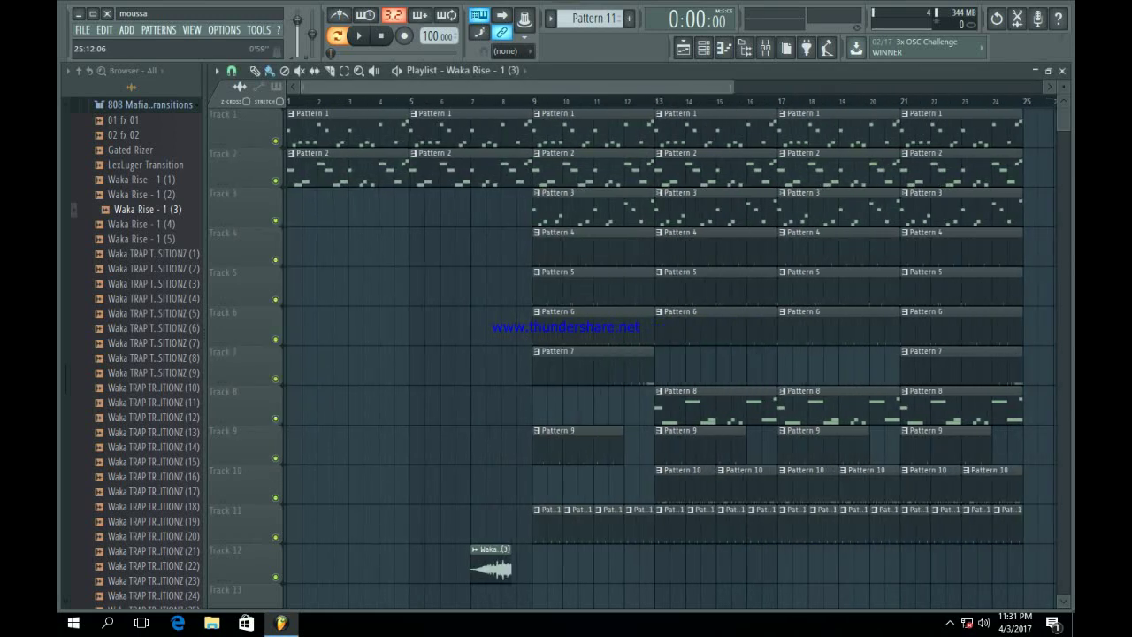
scroll(557, 450, "down", 3)
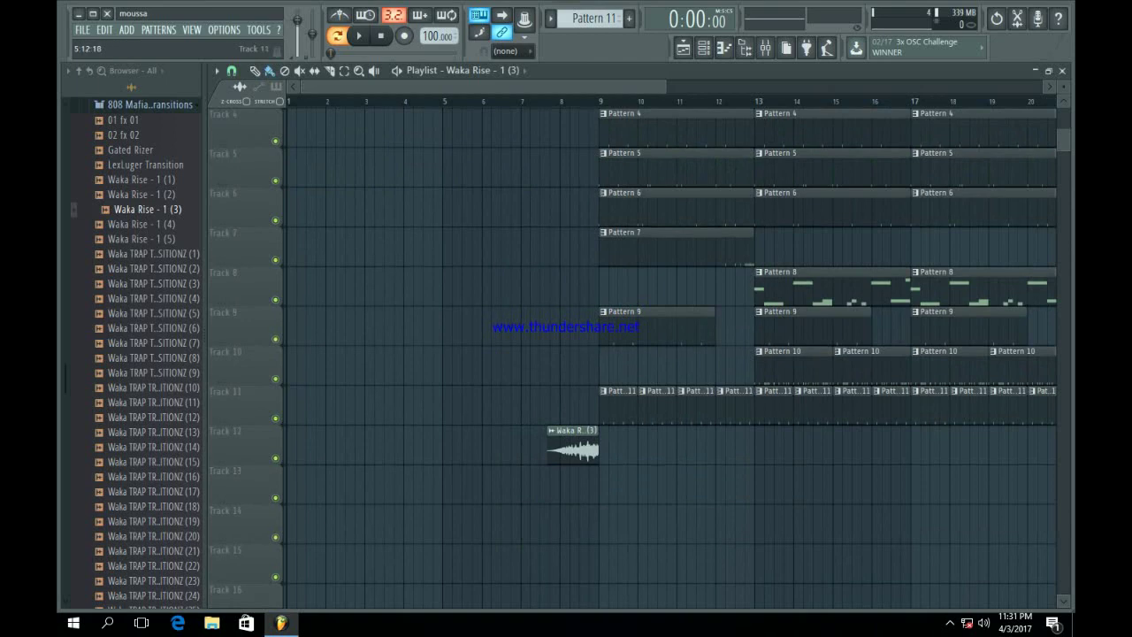
Collapse the browser's folder structure and play the whole arrangement from the start in song mode
scroll(673, 354, "up", 2)
left_click(78, 70)
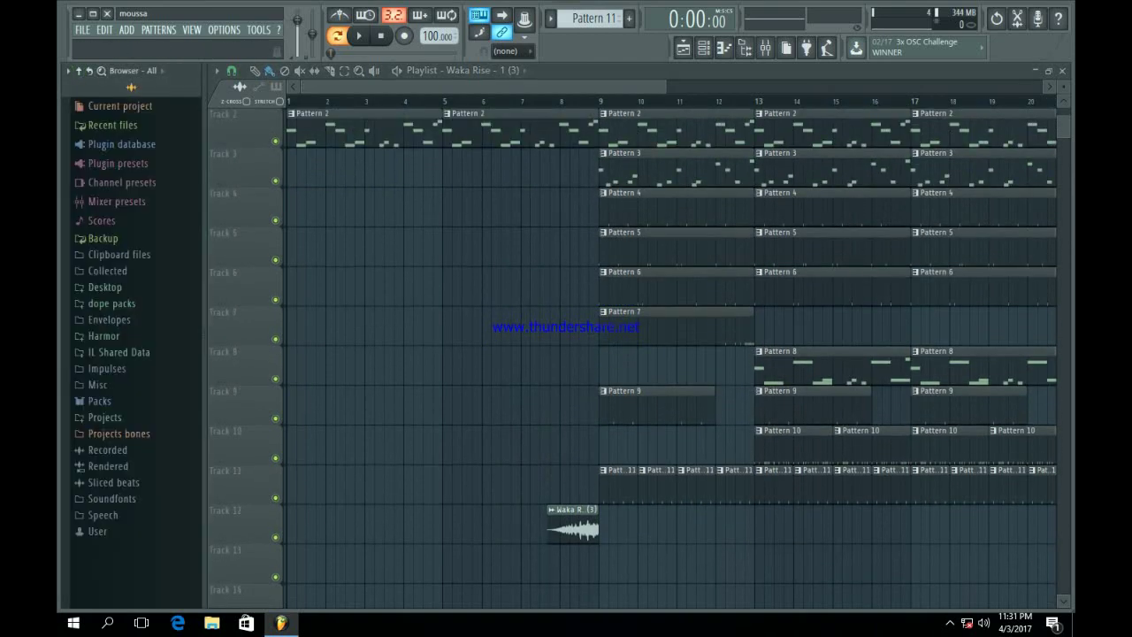
scroll(672, 354, "down", 3)
scroll(672, 354, "up", 1)
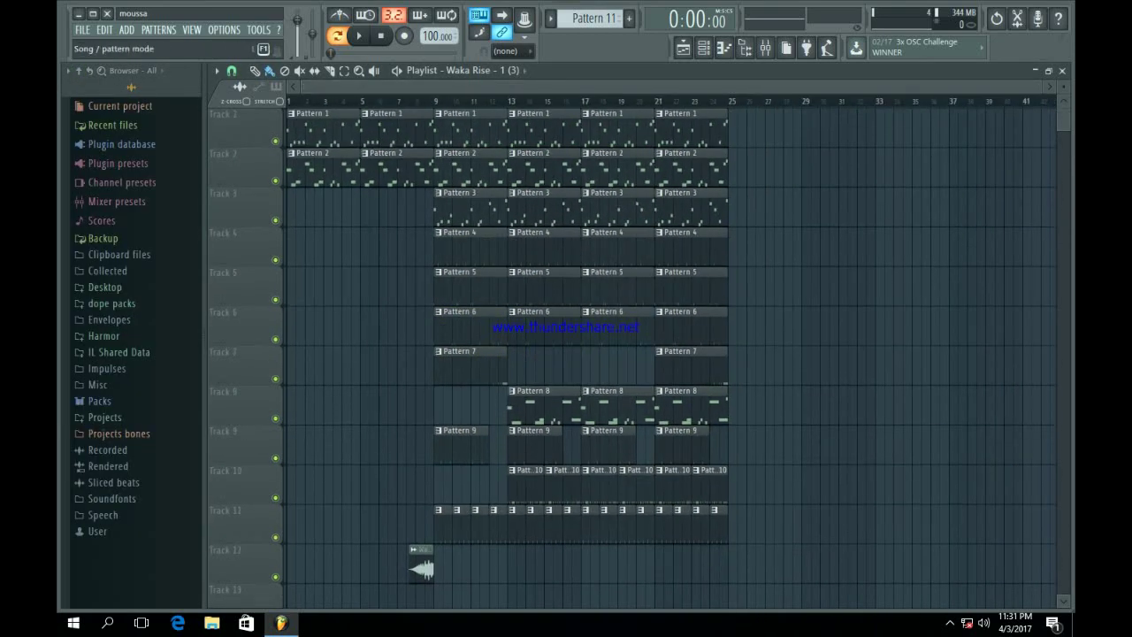
key("space")
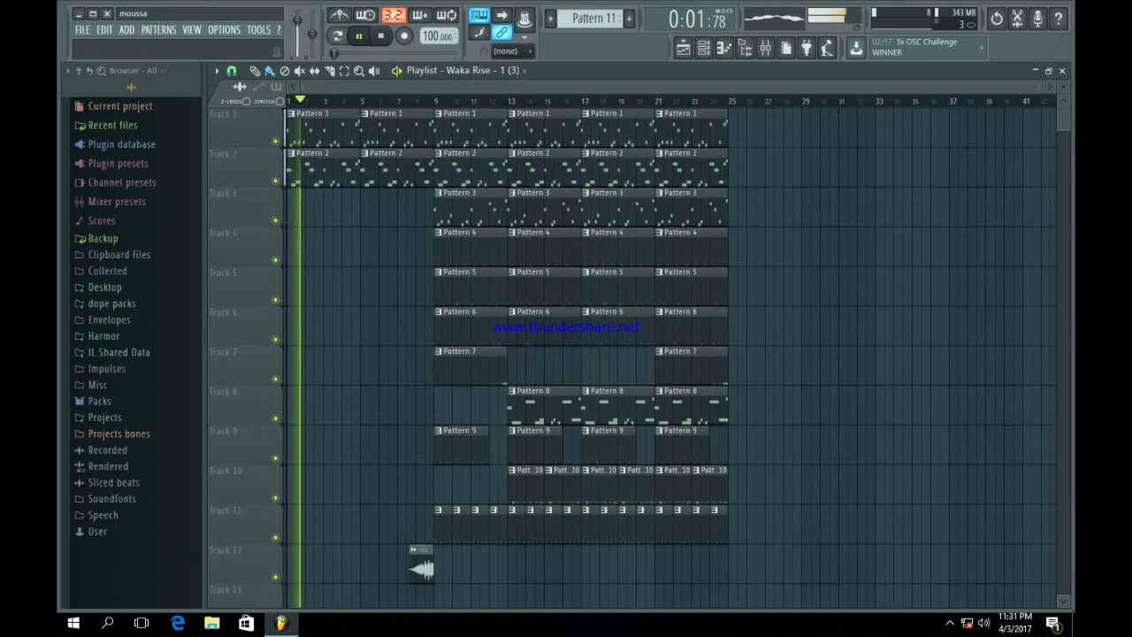